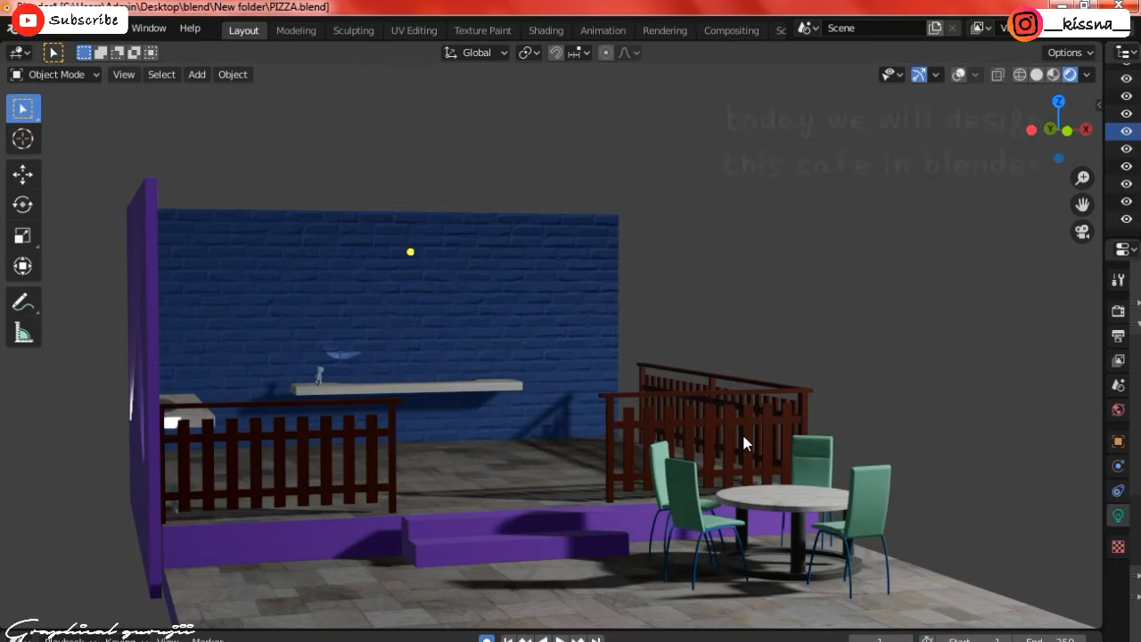
key(space)
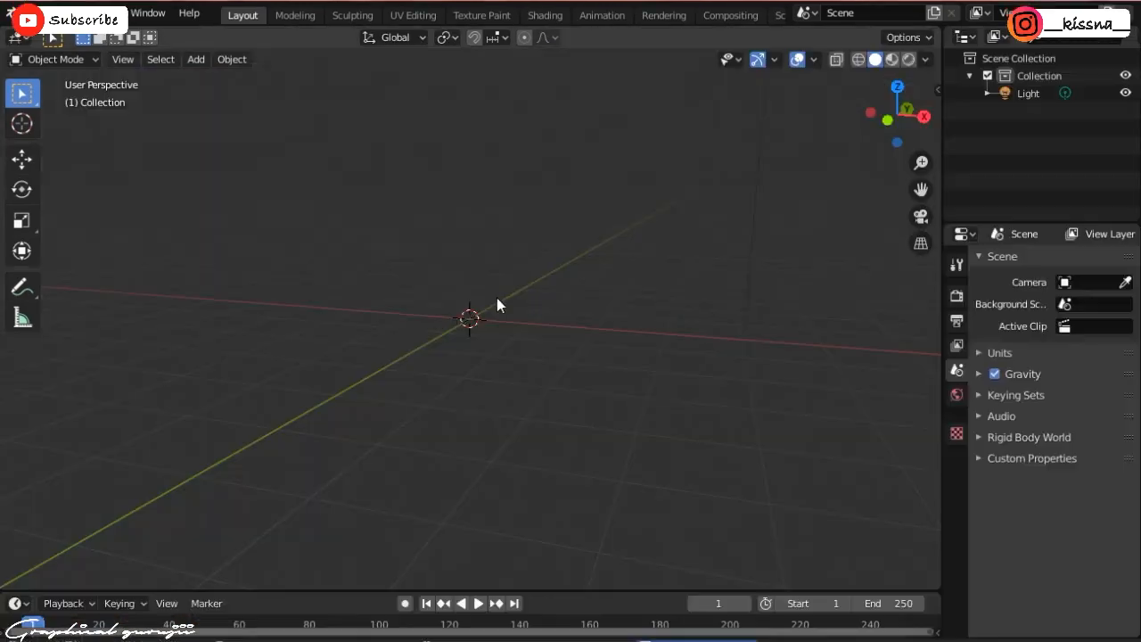
- Add a plane mesh at the world origin as the floor
key(KP_1)
key(shift+a)
mouse_move(496, 297)
click(588, 299)
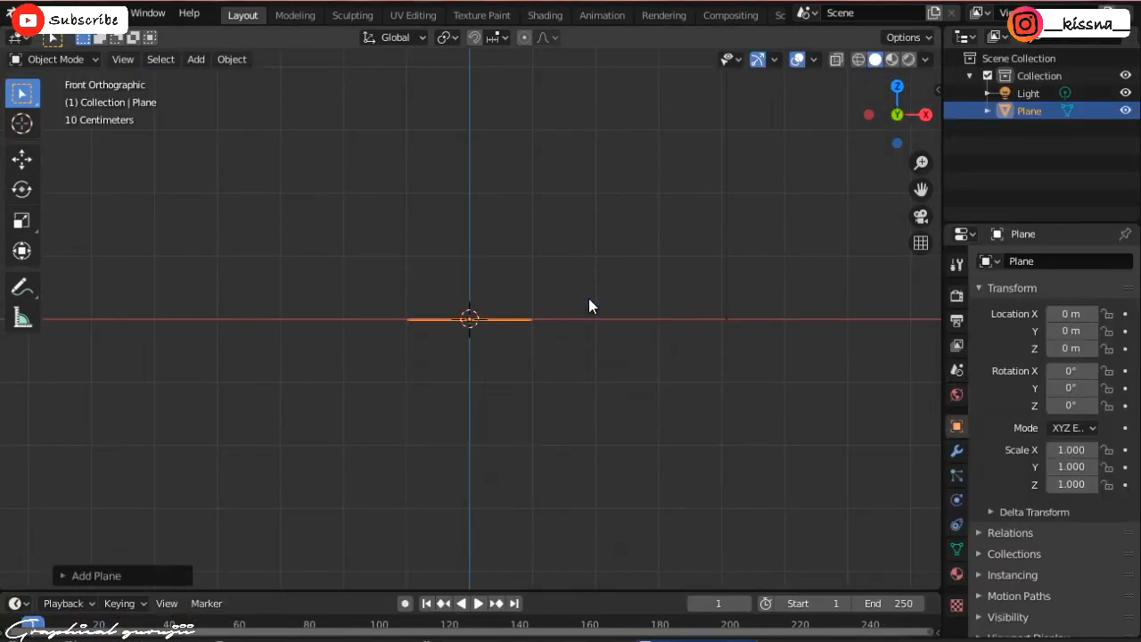
- Duplicate the floor plane and move the copy about 2.04 m along negative X so it sits beside the original
scroll(624, 320, down, 3)
key(KP_7)
key(shift+d)
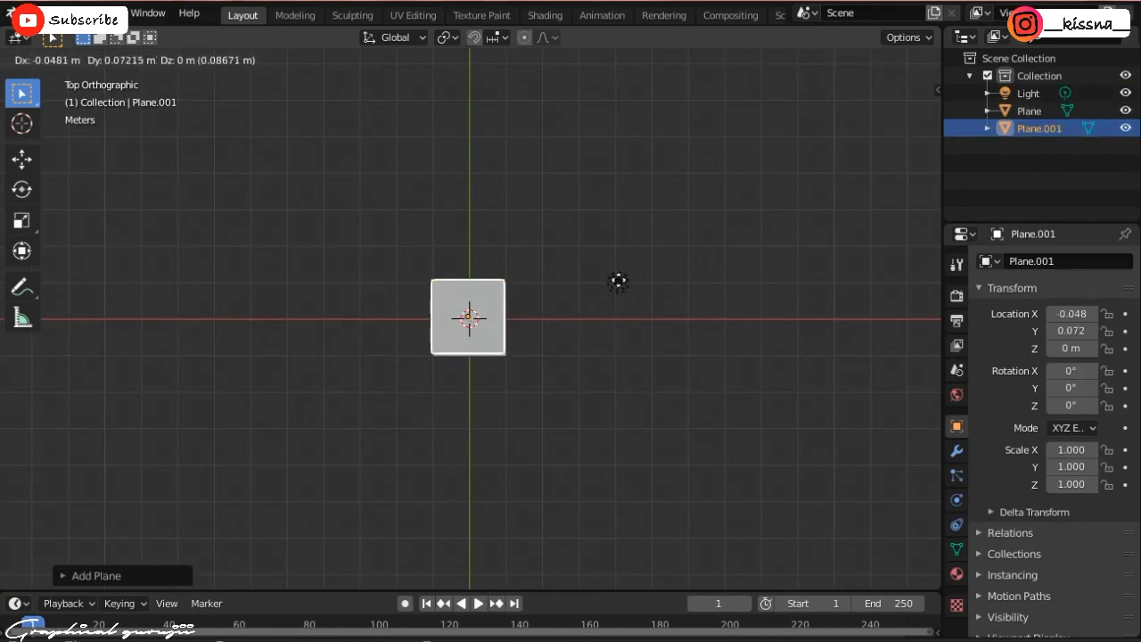
key(x)
click(552, 232)
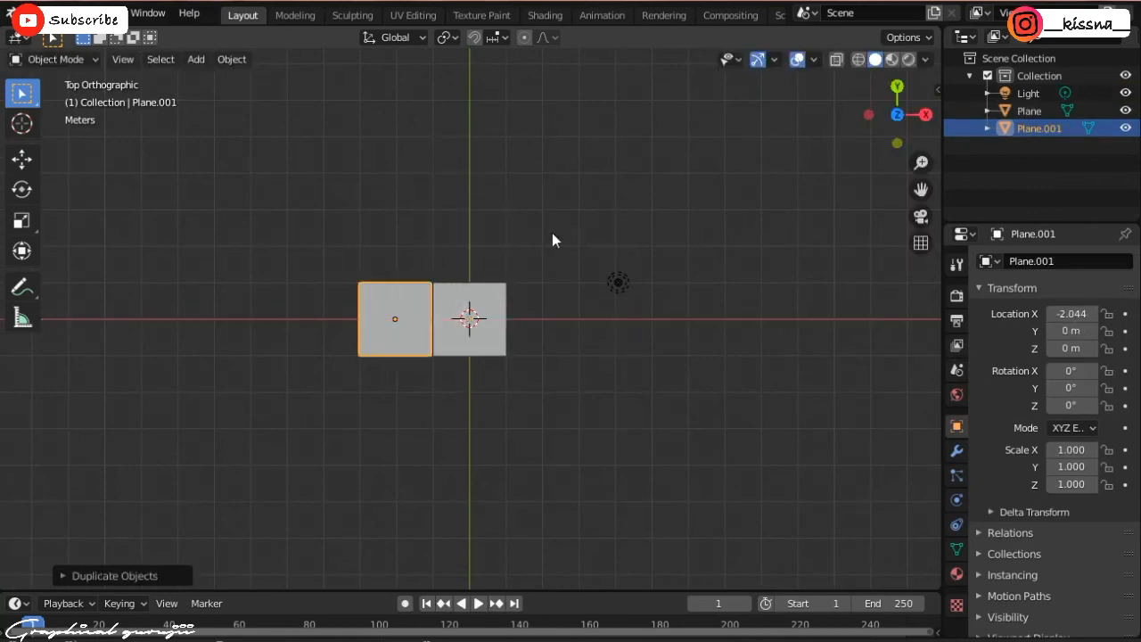
- Rotate the copied plane 90° about Y and raise it to stand as a wall along the floor's edge
key(KP_1)
key(r)
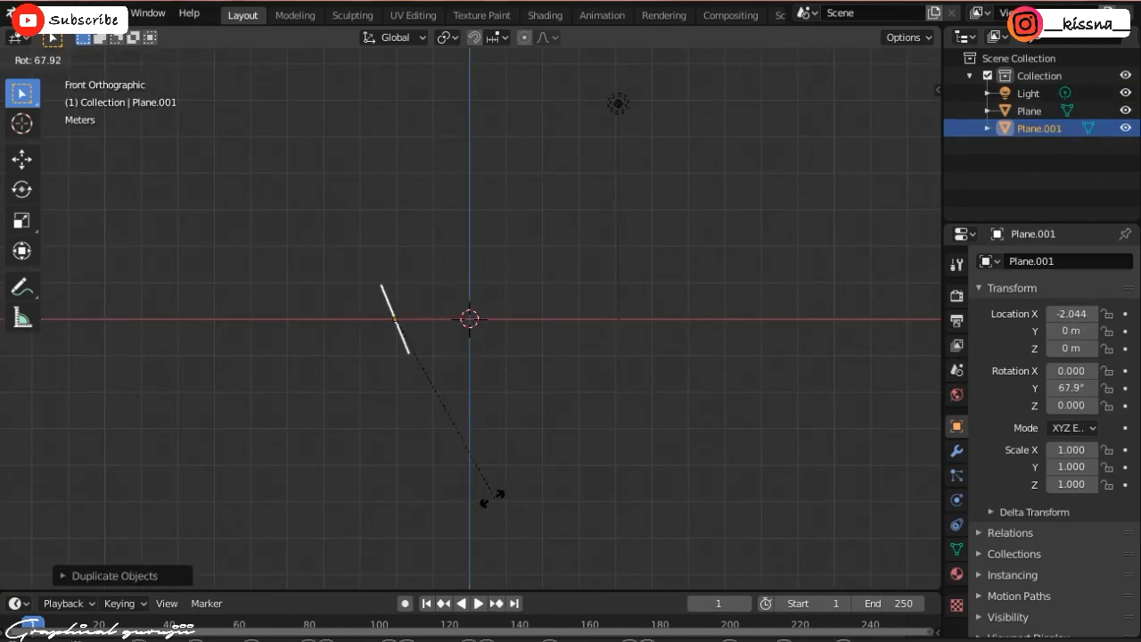
click(410, 477)
drag(897, 114, 873, 115)
key(g)
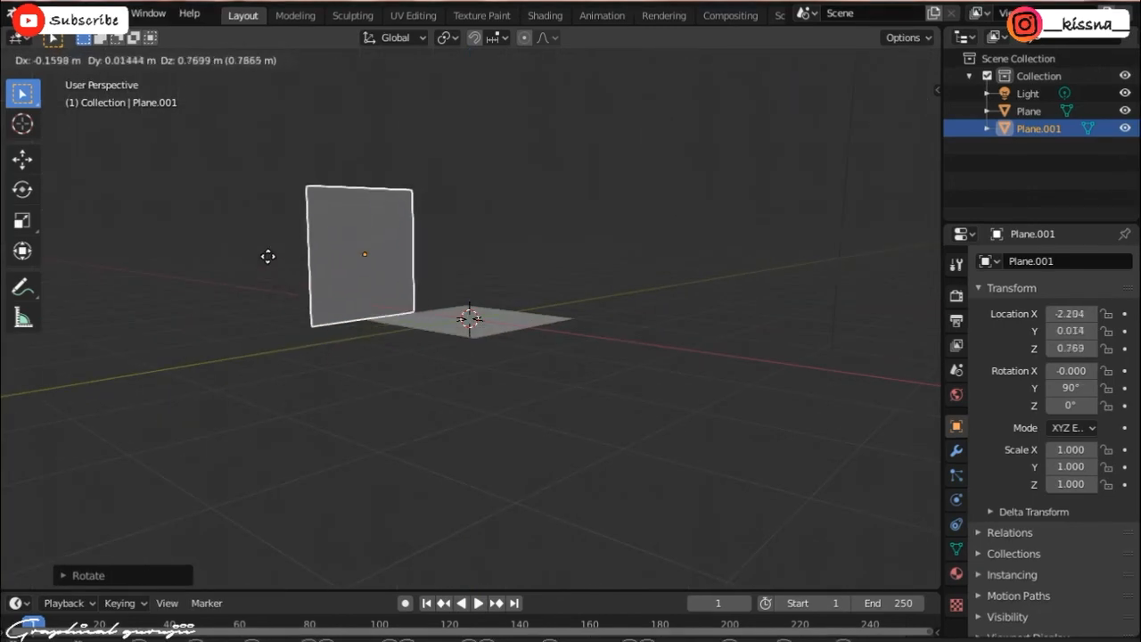
click(268, 255)
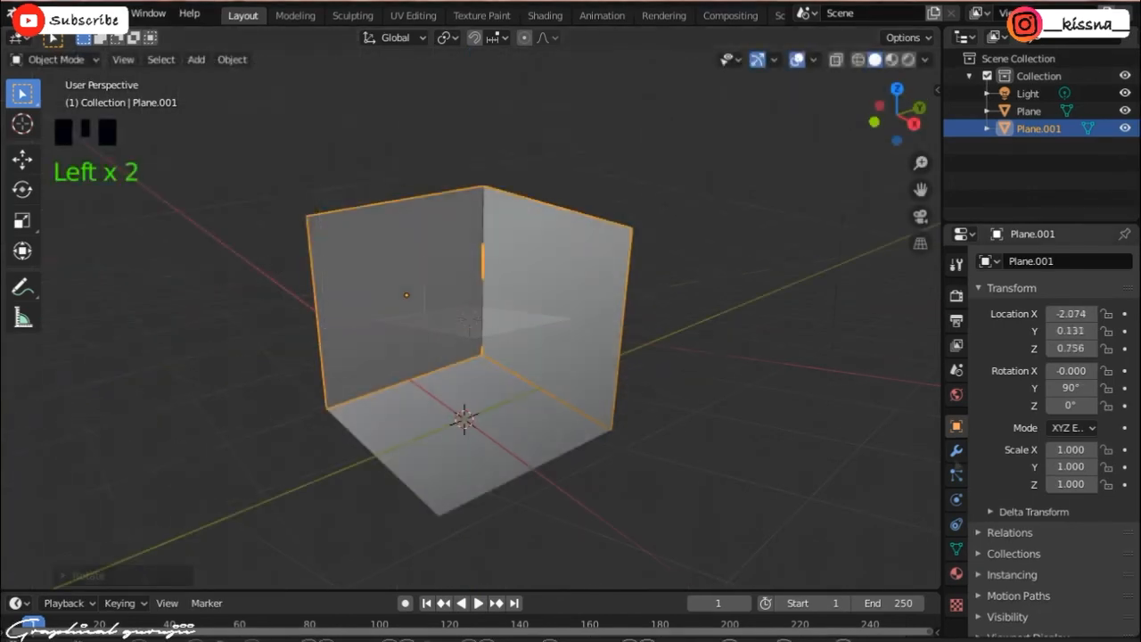
- Add a Solidify modifier to the walls with a thickness of 0.04 m
click(957, 451)
click(1103, 261)
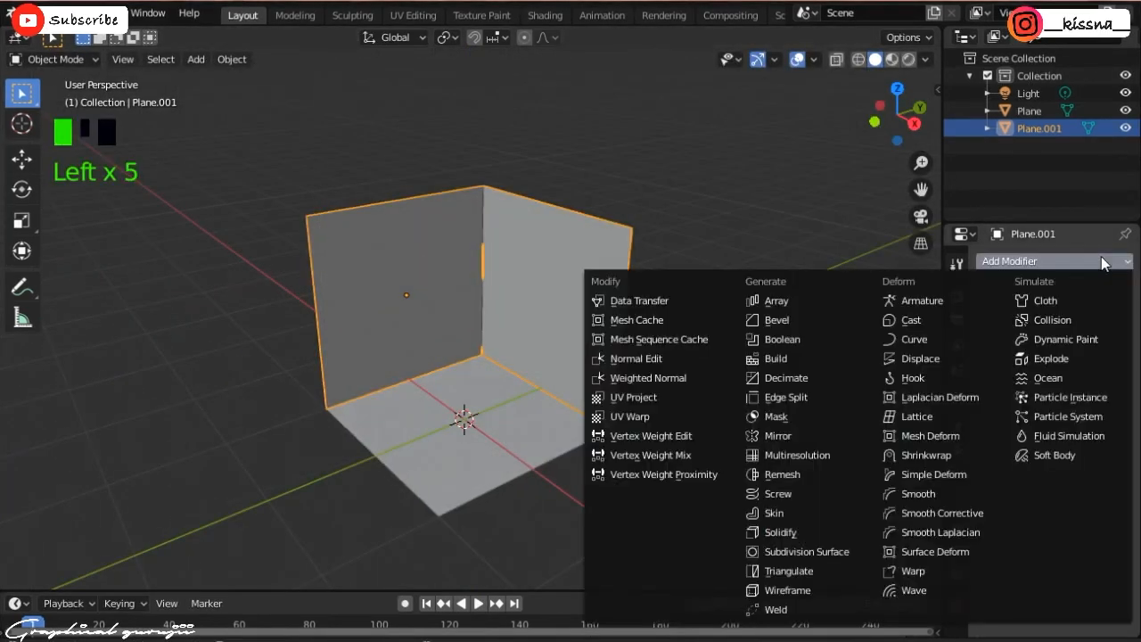
click(1102, 261)
click(770, 532)
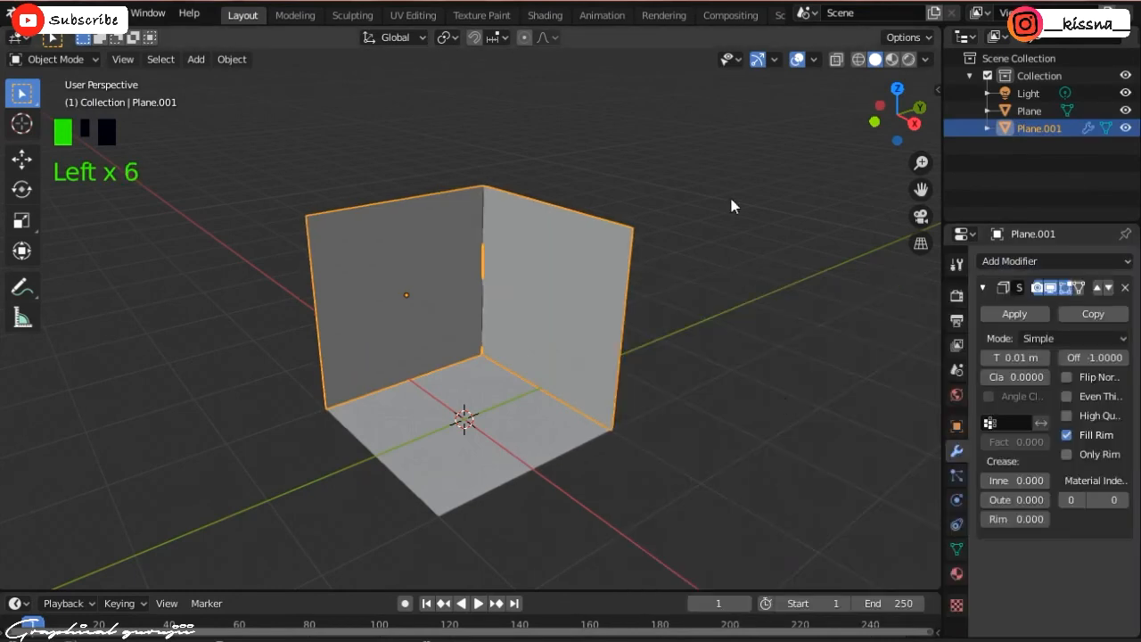
drag(894, 112, 887, 114)
click(1048, 361)
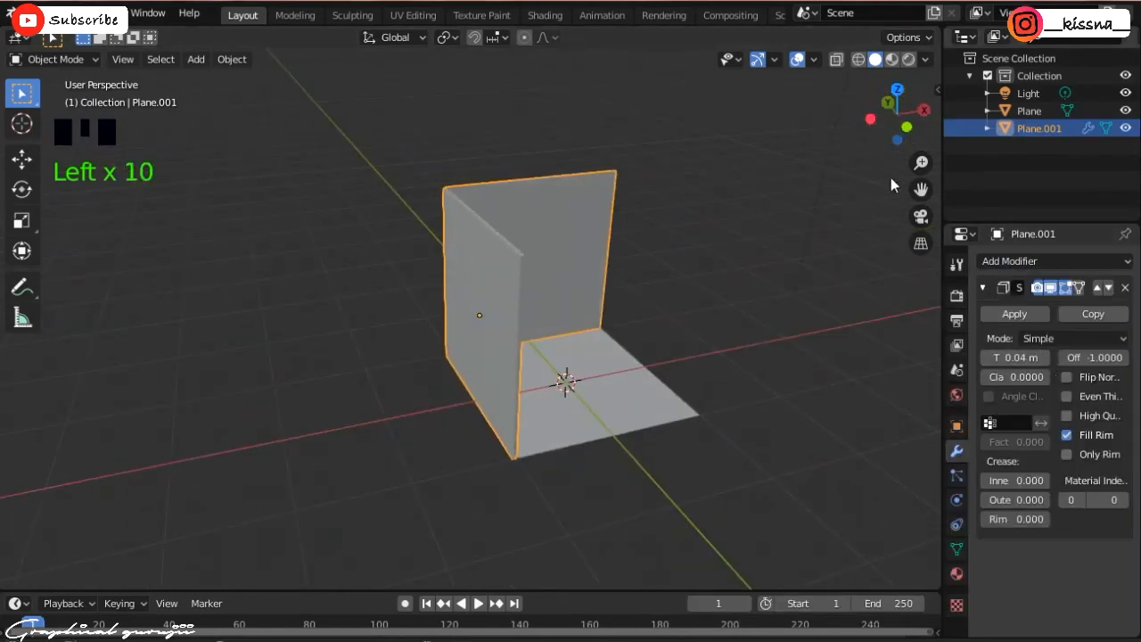
- Lengthen the floor plane by moving its front edge about 1.5 m along negative Y, away from the back wall
click(906, 127)
click(639, 374)
key(KP_1)
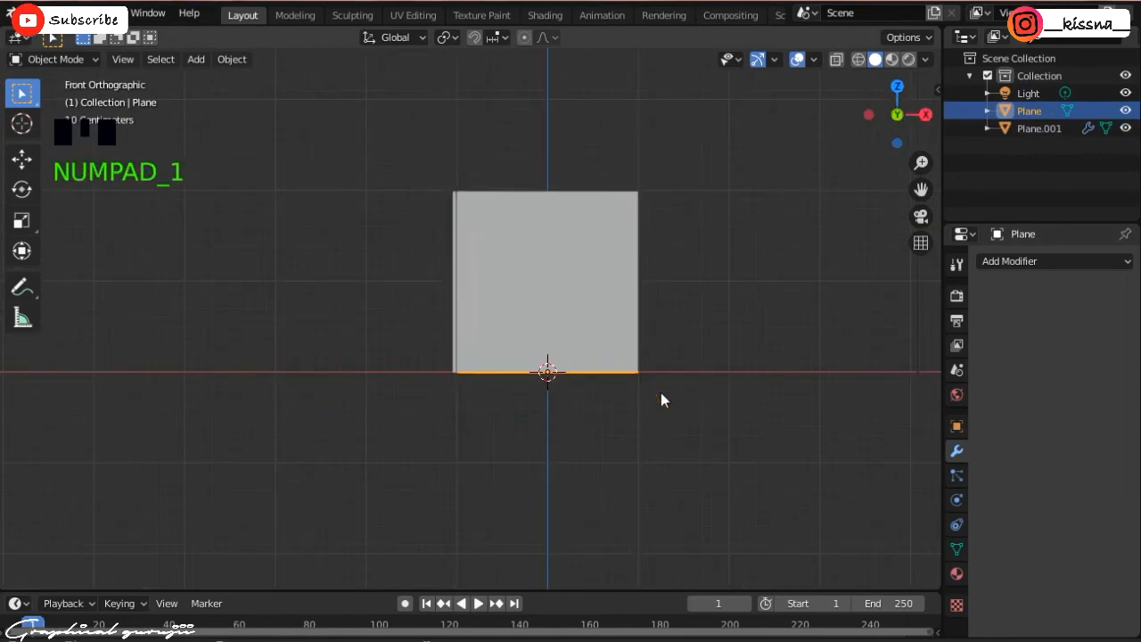
key(KP_3)
key(KP_7)
scroll(803, 91, down, 4)
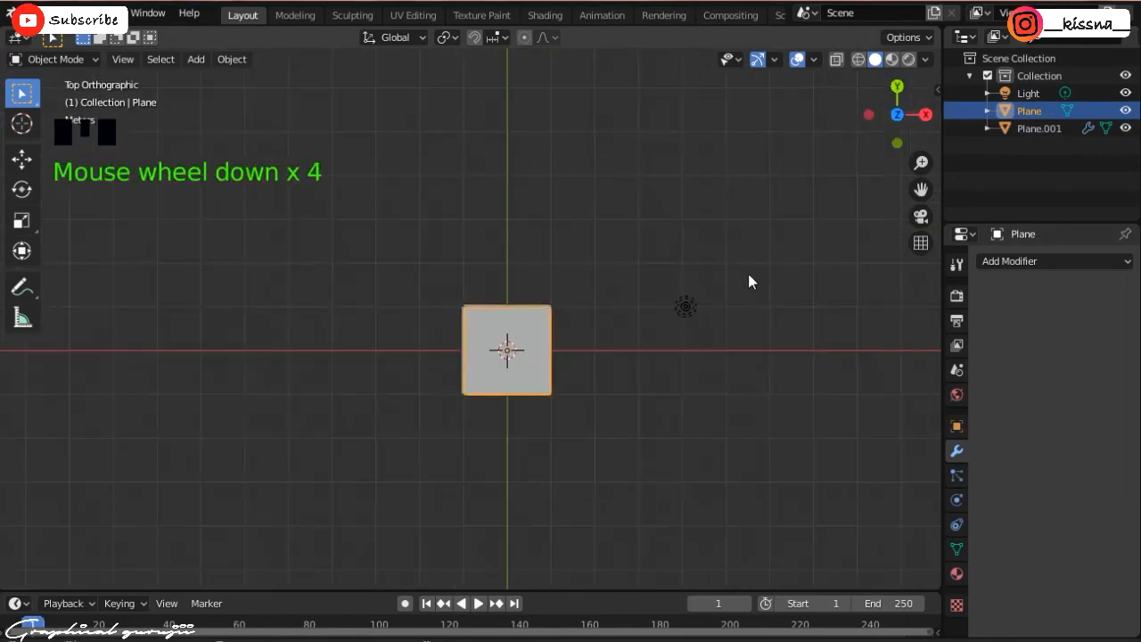
key(s)
right_click(804, 384)
key(Tab)
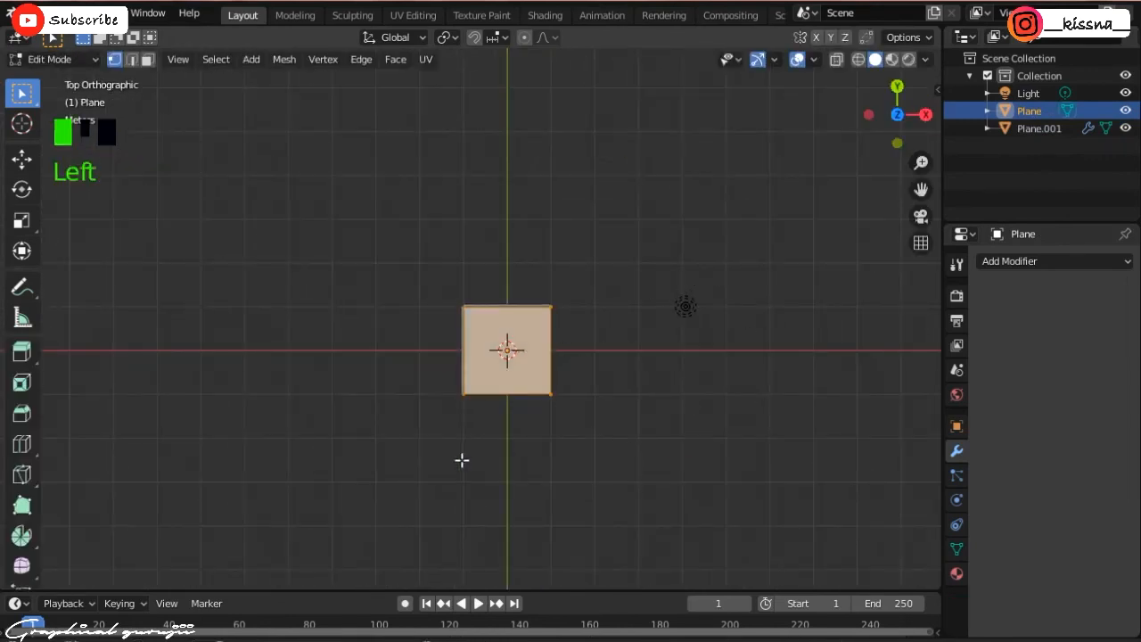
key(g)
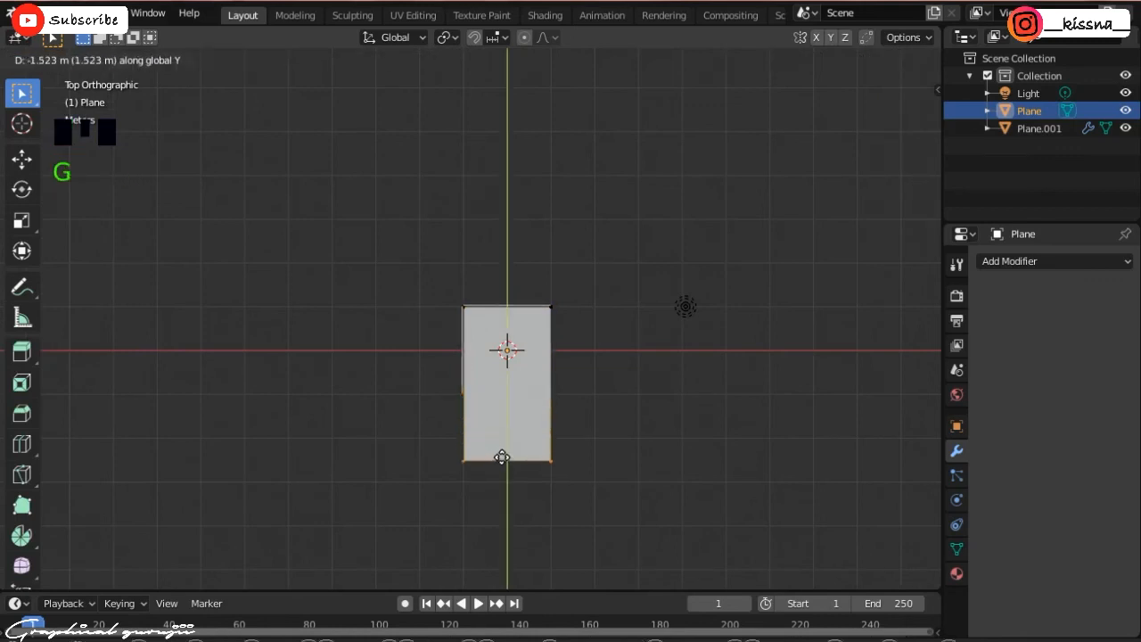
click(505, 460)
- Extrude the whole floor upward about 0.08 m to give it thickness
drag(894, 113, 866, 118)
key(grave)
scroll(535, 302, up, 1)
middle_drag(535, 302, 496, 419)
key(a)
key(e)
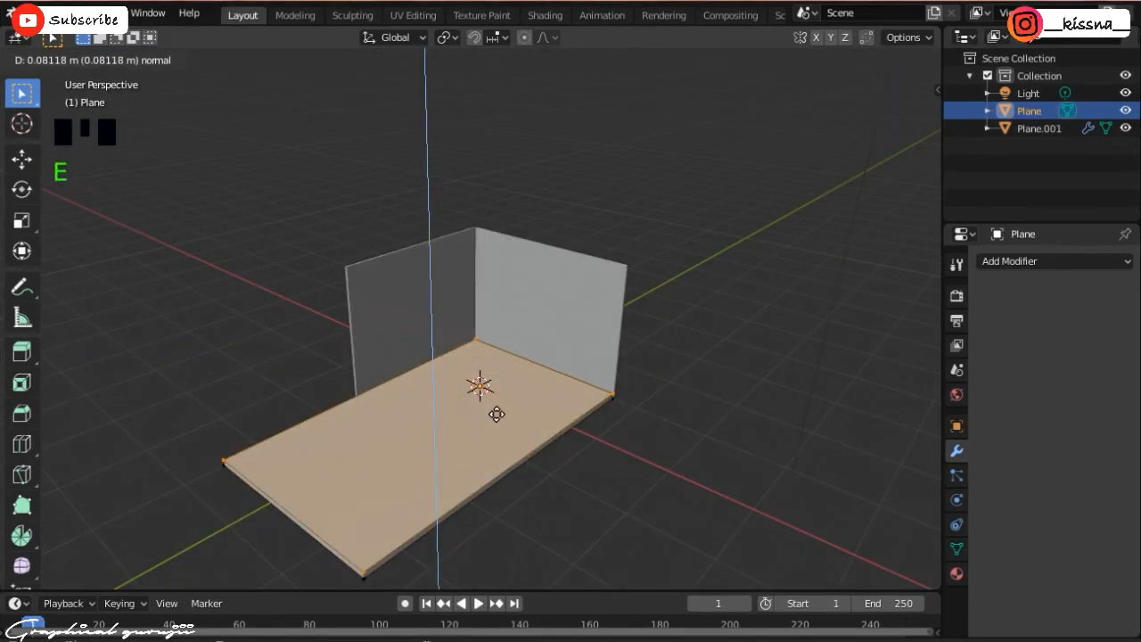
click(496, 414)
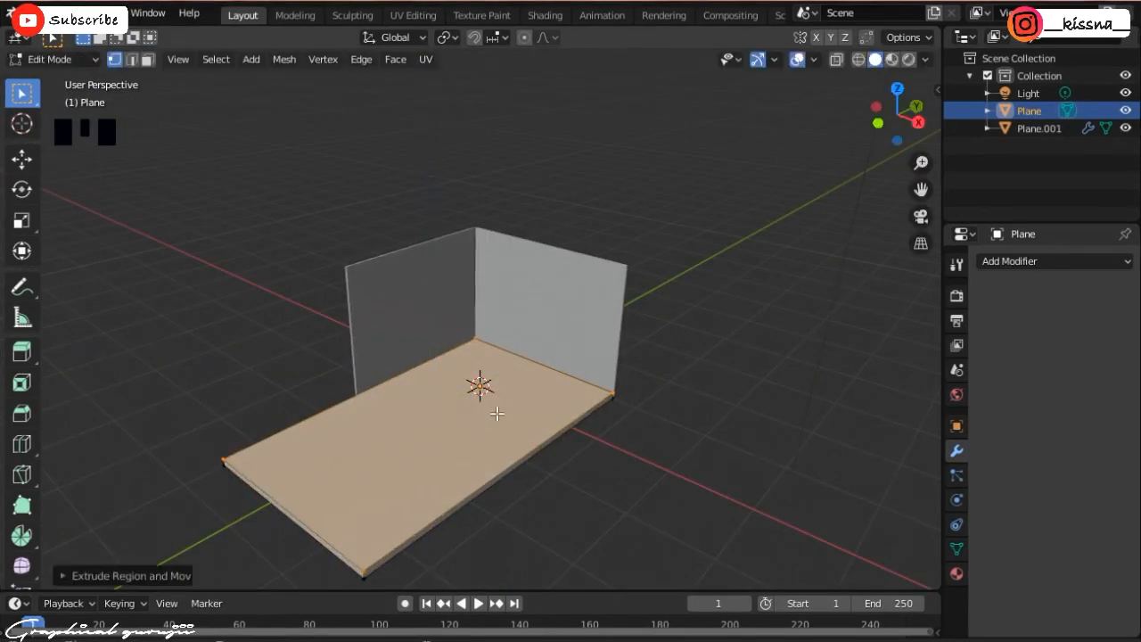
- Cut an edge loop across the floor and slide it in line with the side wall's front end
click(377, 386)
right_click(491, 455)
drag(894, 113, 682, 258)
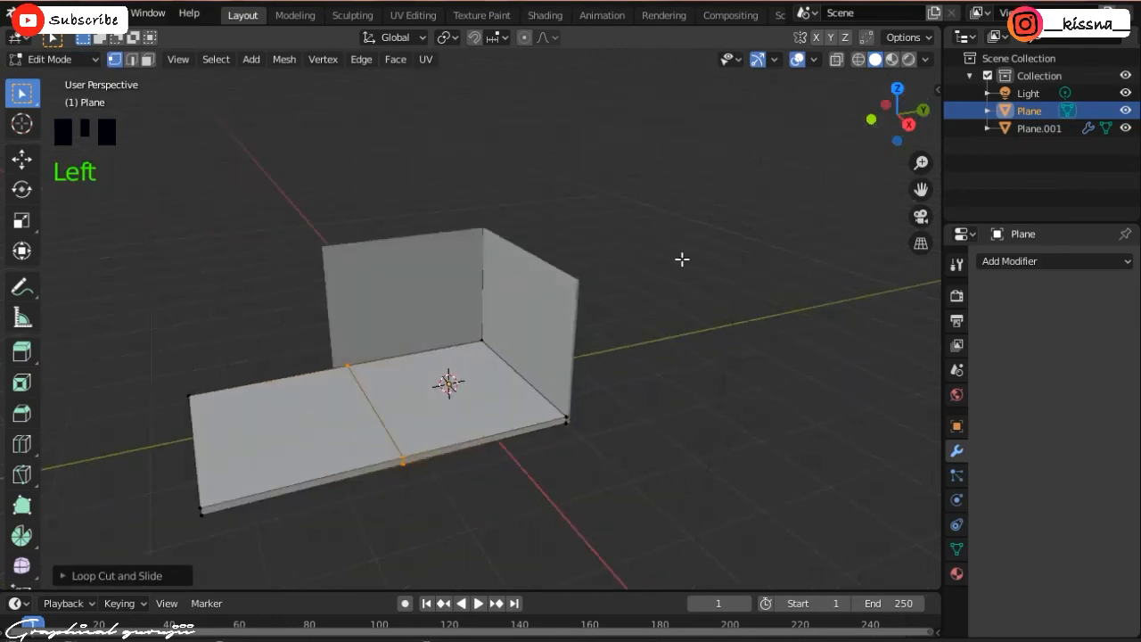
key(g)
key(g)
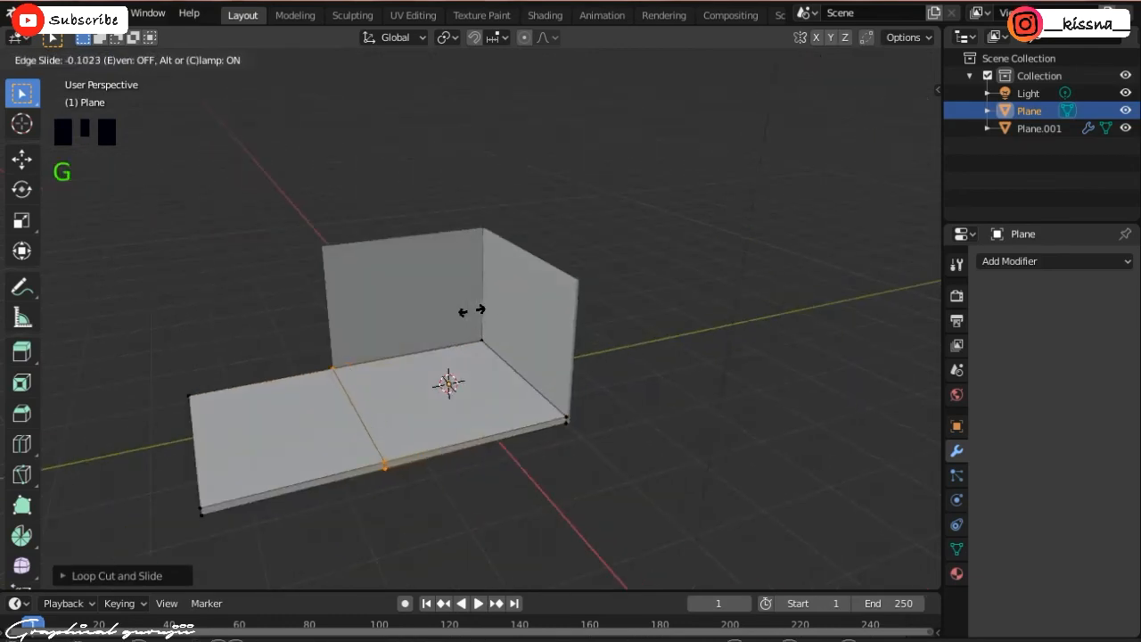
click(473, 310)
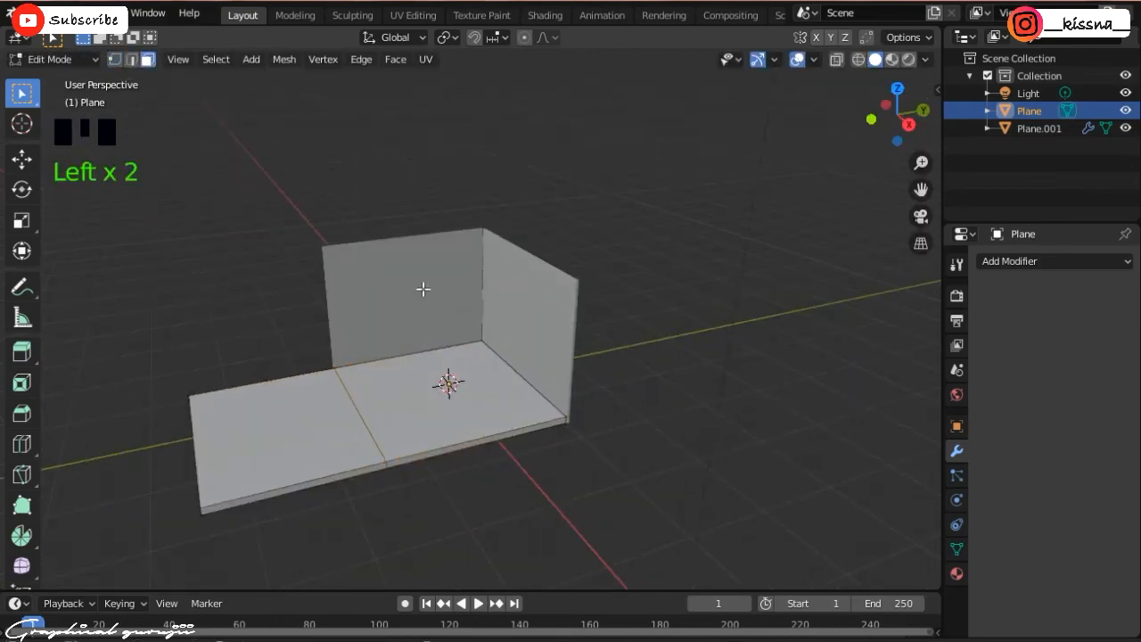
click(470, 368)
key(g)
key(z)
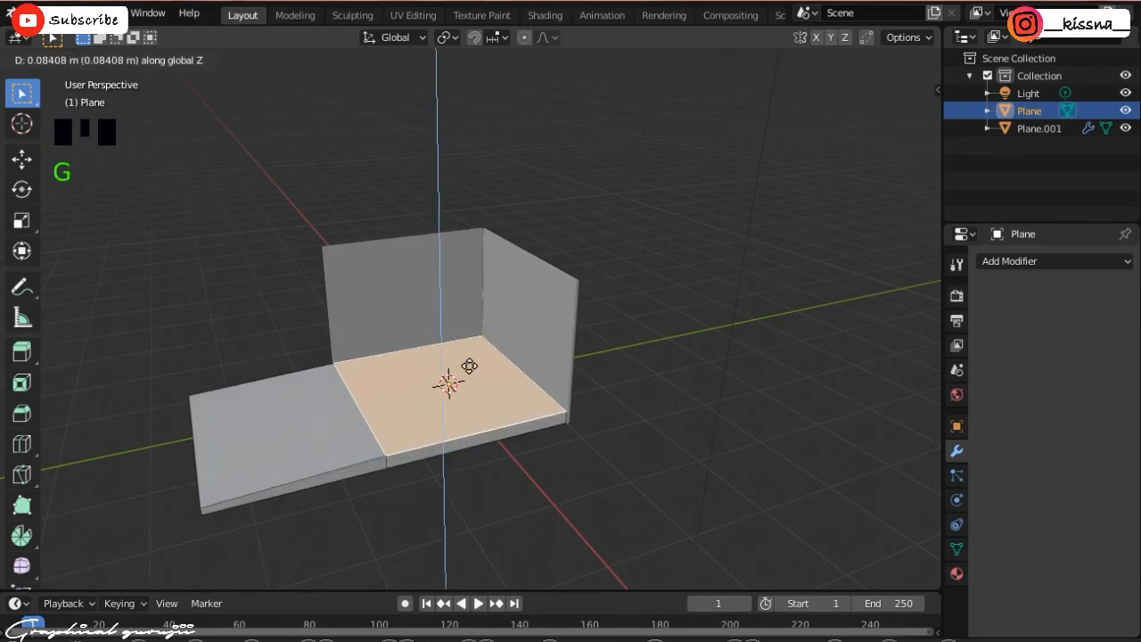
right_click(470, 365)
- Add a second loop cut across the floor just behind the first one
key(ctrl+r)
click(407, 380)
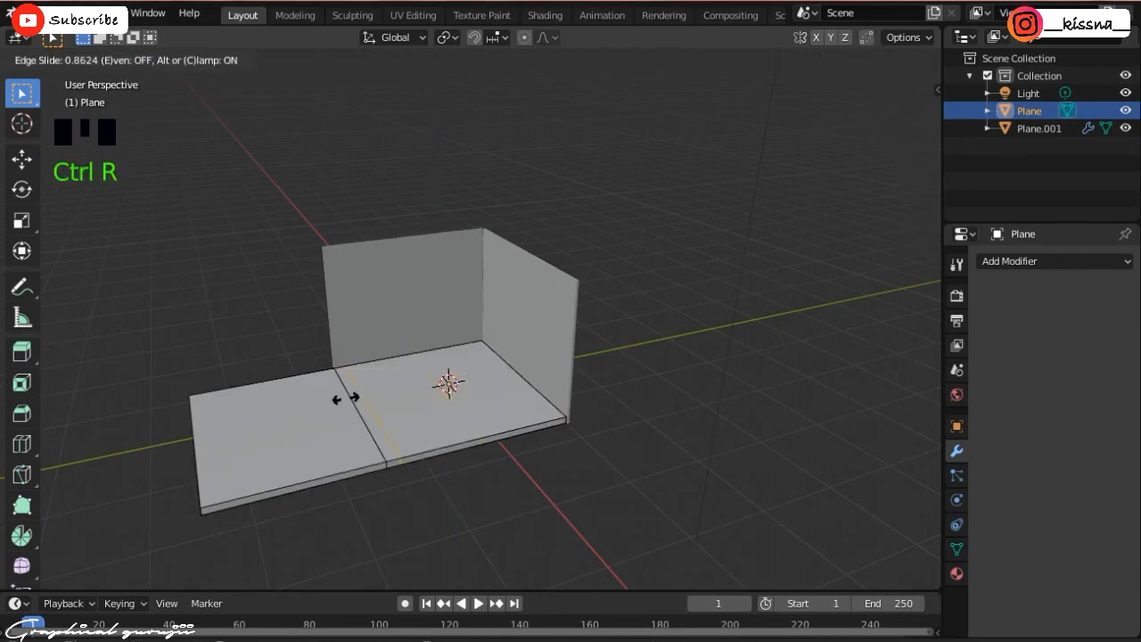
click(337, 398)
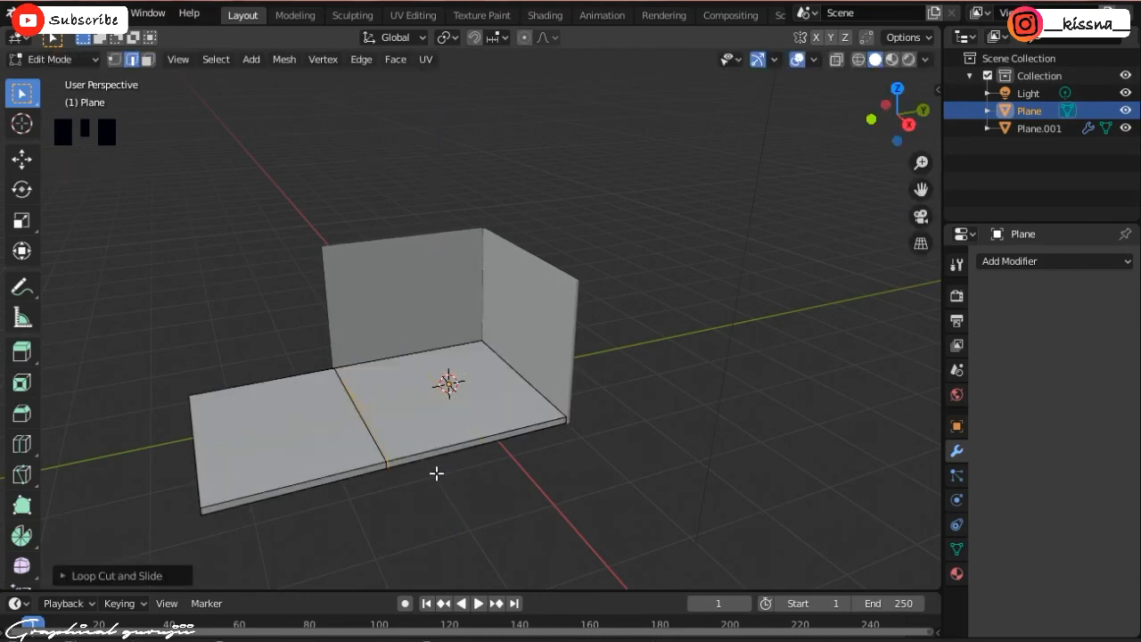
- Raise the floor's top face between the walls about 0.12 m along Z to form a platform
scroll(436, 471, up, 3)
click(147, 59)
click(371, 434)
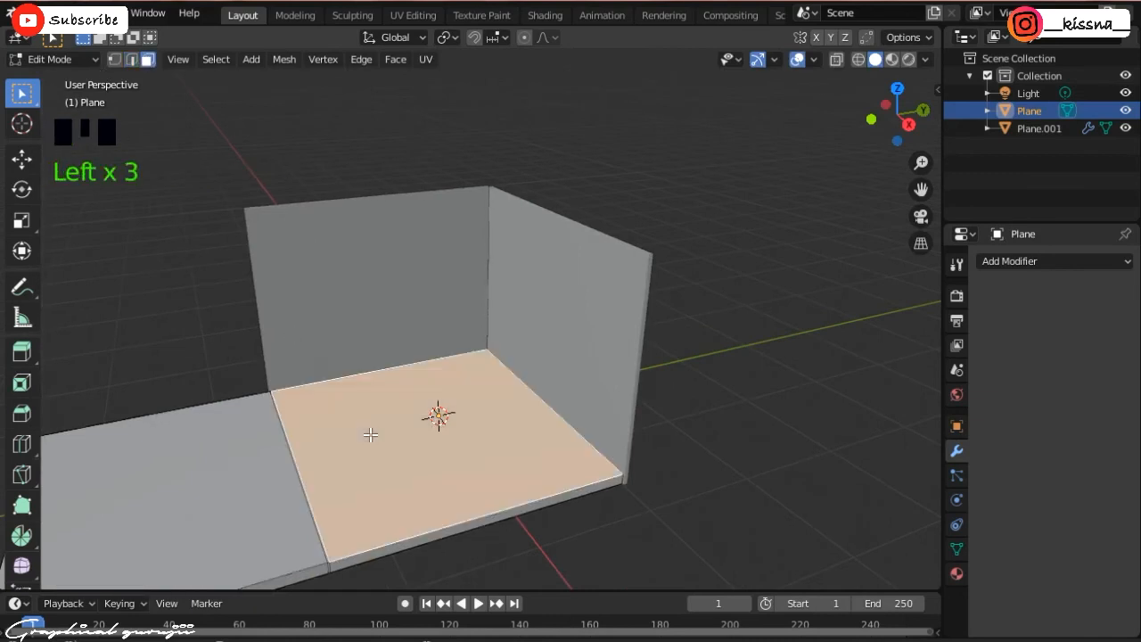
key(g)
key(z)
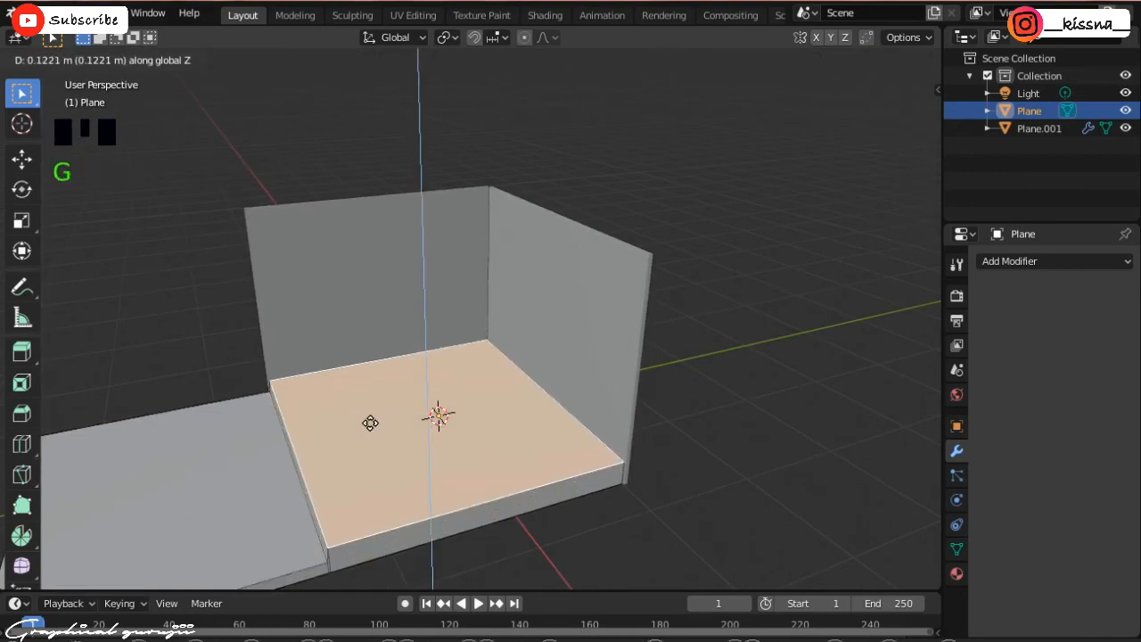
click(370, 422)
- Add two evenly spaced lengthwise loop cuts dividing the platform and the lower floor into three strips
middle_drag(370, 423, 456, 382)
drag(896, 114, 946, 130)
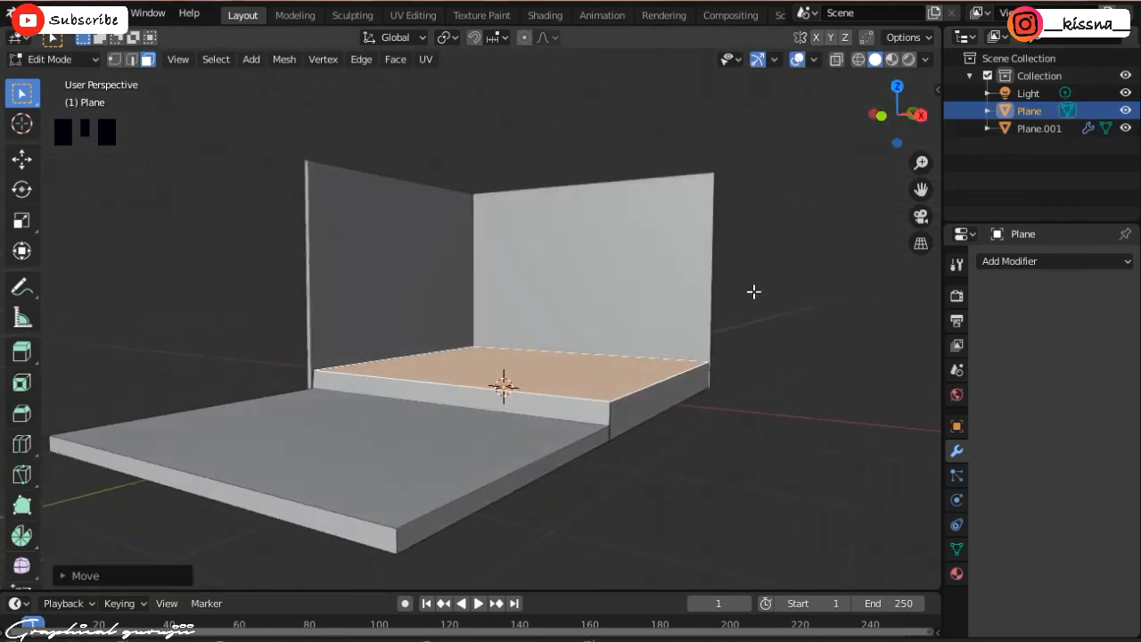
scroll(561, 406, up, 1)
click(557, 406)
click(553, 408)
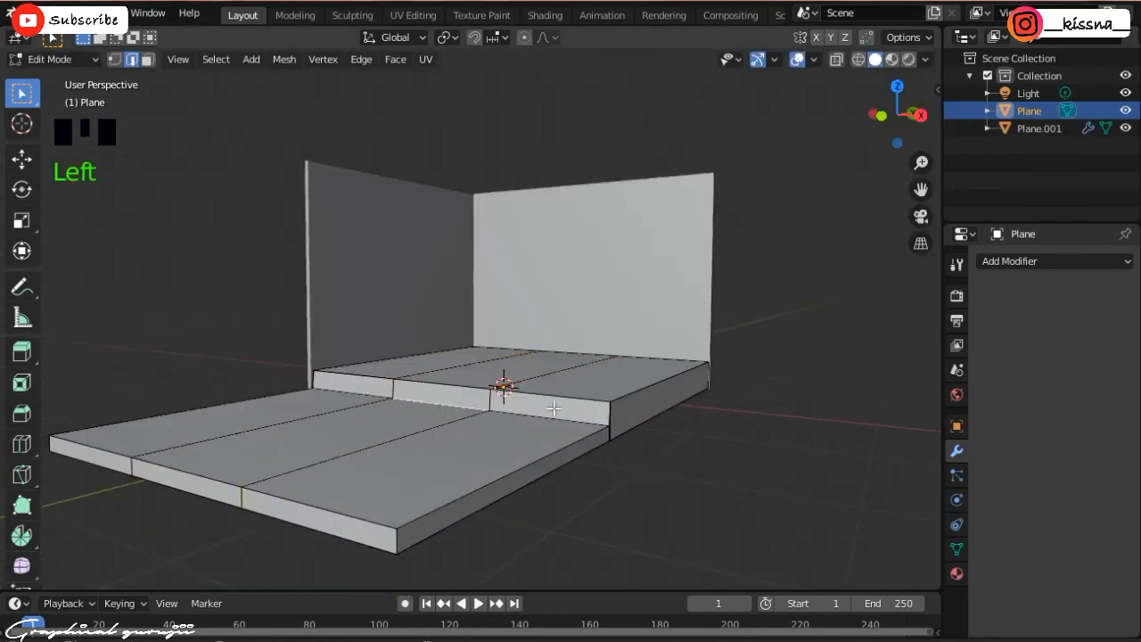
- Add a horizontal loop cut at about mid-height through the platform's front riser
click(147, 58)
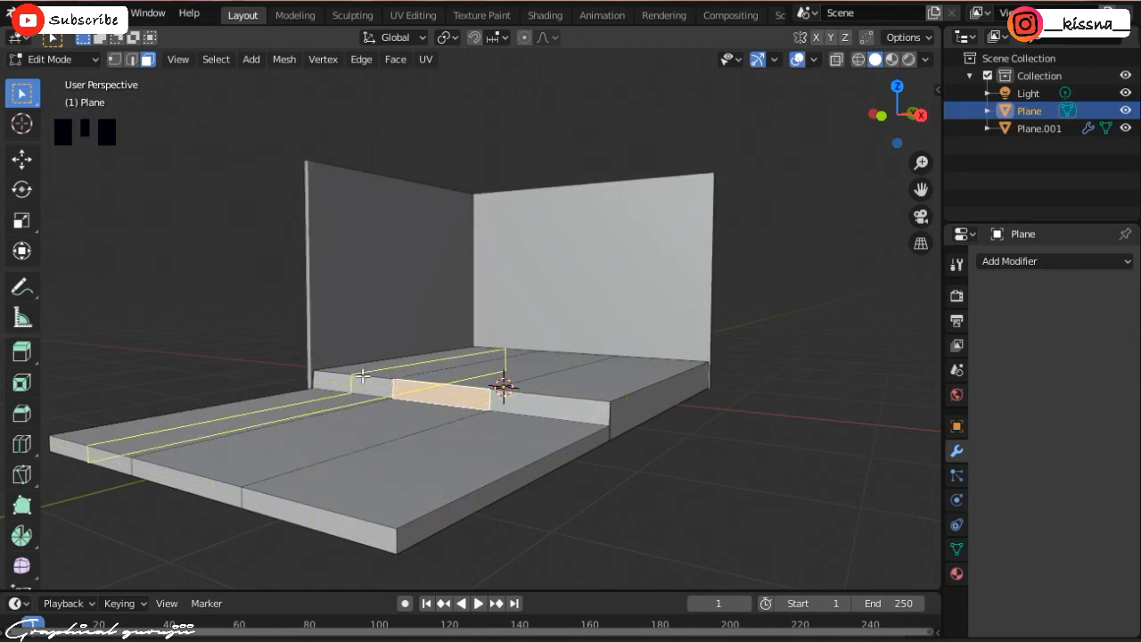
click(303, 372)
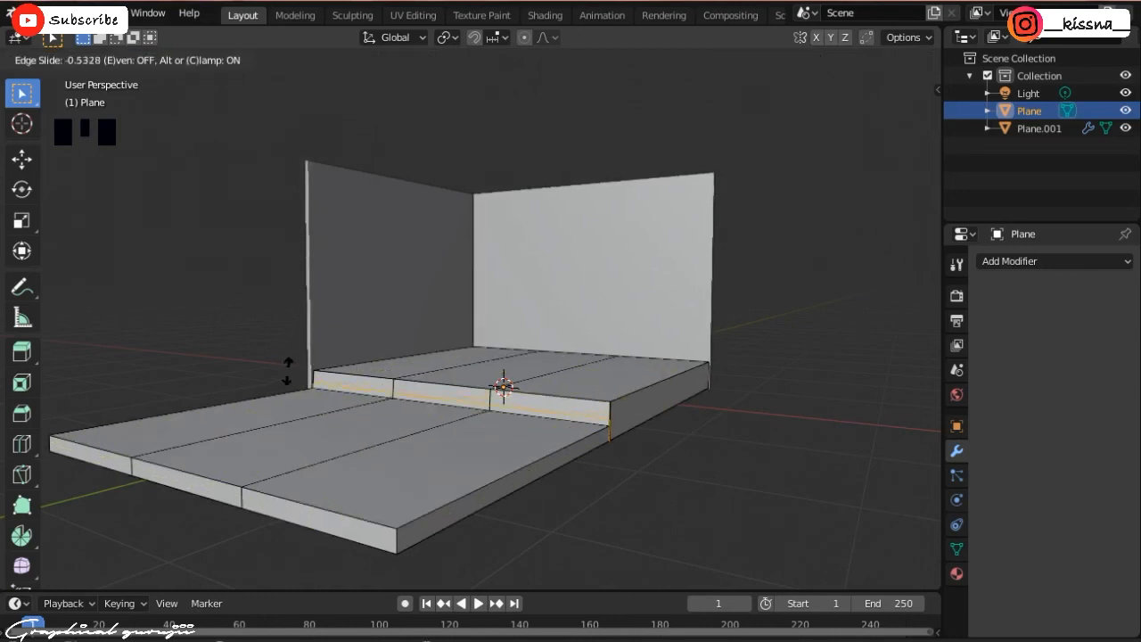
click(299, 363)
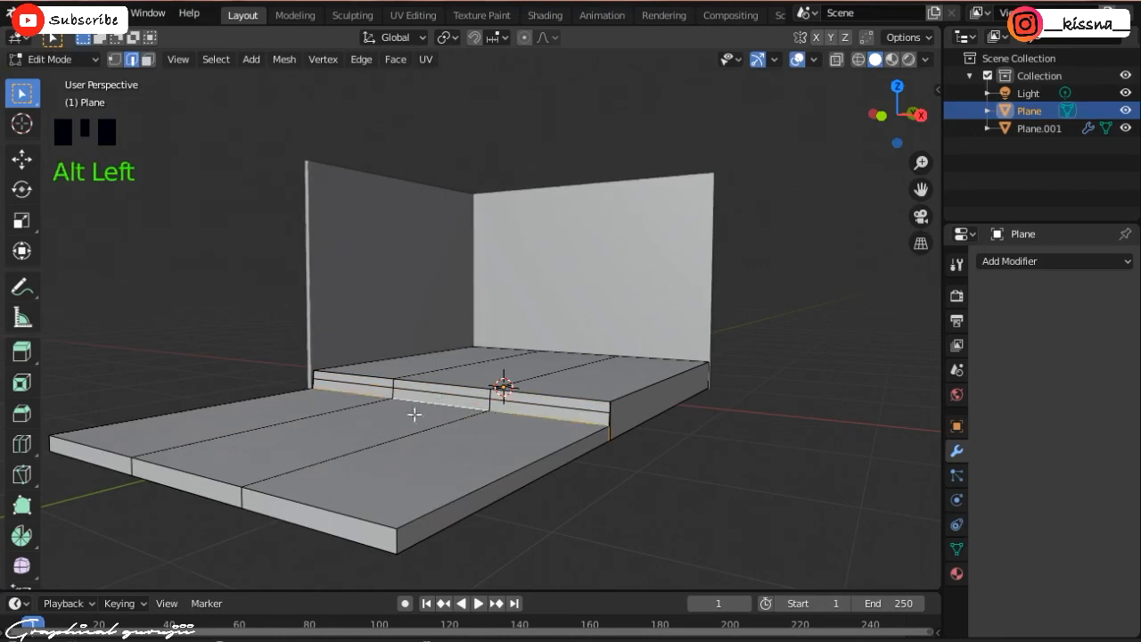
- Extrude the riser's lower middle face forward, and the upper middle face about 0.13 m, to form two entrance steps
click(148, 60)
key(e)
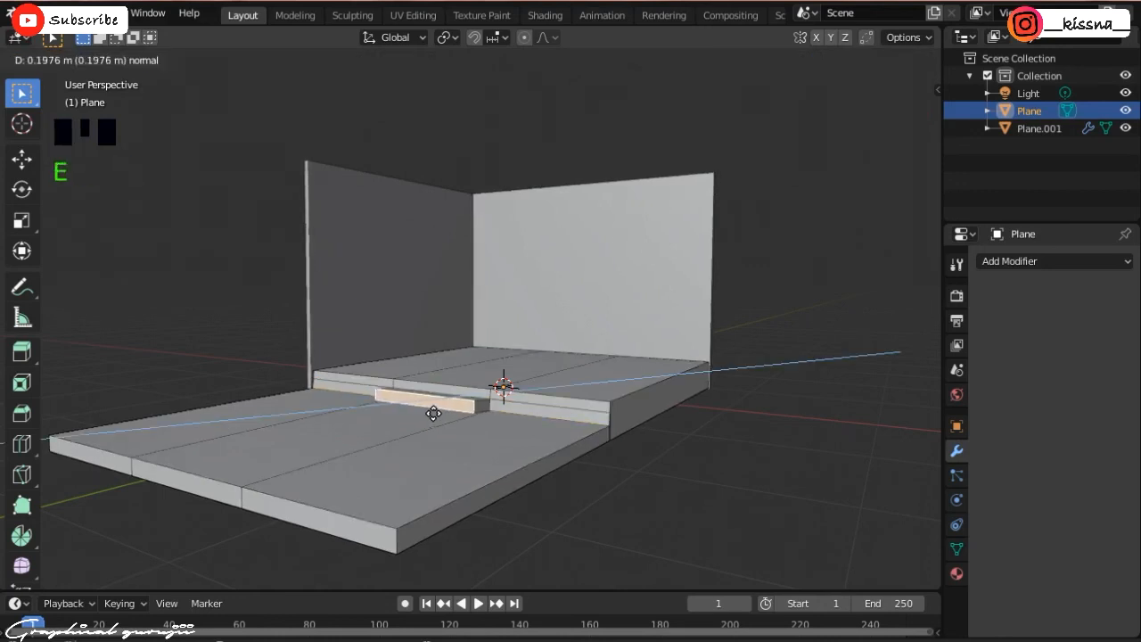
click(426, 415)
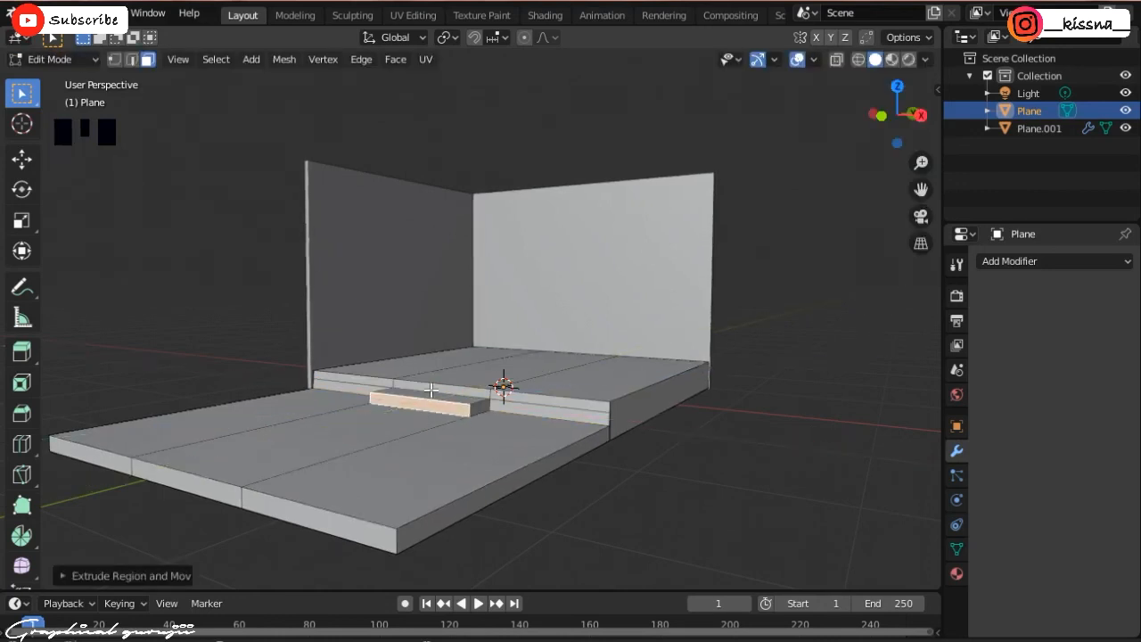
key(e)
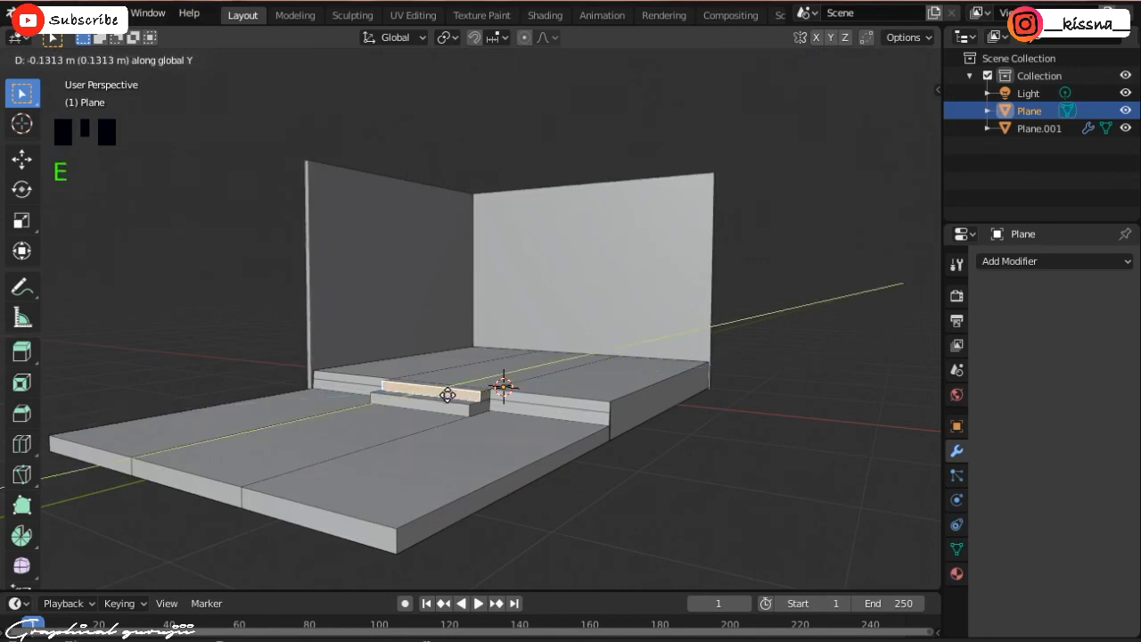
click(448, 395)
- Examine the platform, steps and walls from several angles
drag(899, 120, 866, 123)
key(Tab)
scroll(558, 393, down, 2)
click(558, 392)
scroll(558, 392, up, 1)
drag(921, 189, 992, 107)
key(Tab)
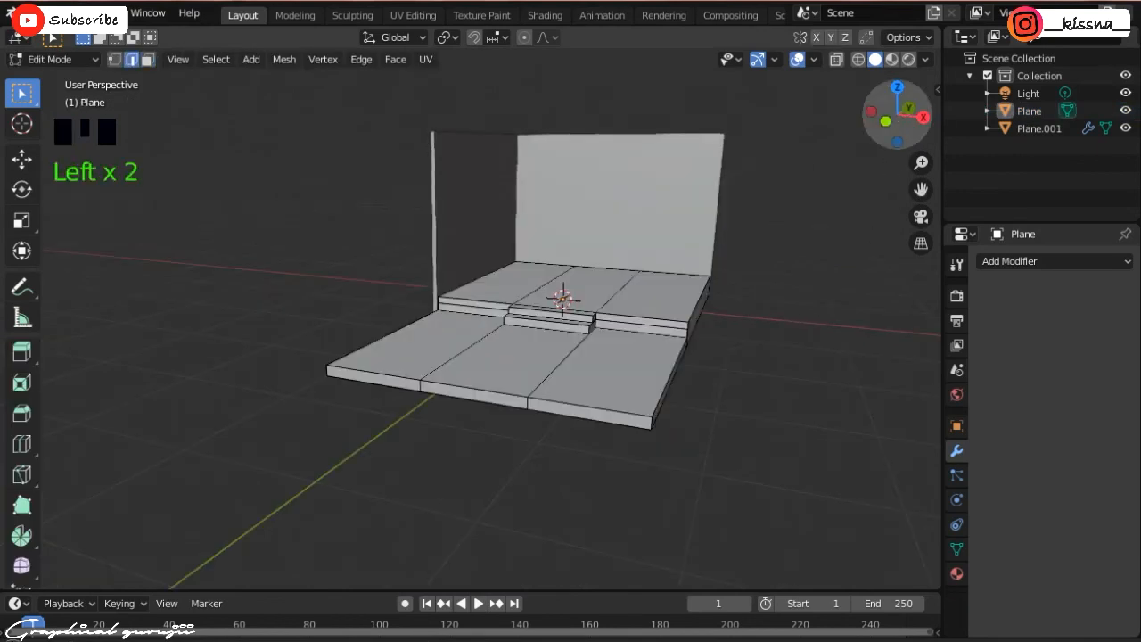
drag(901, 116, 863, 123)
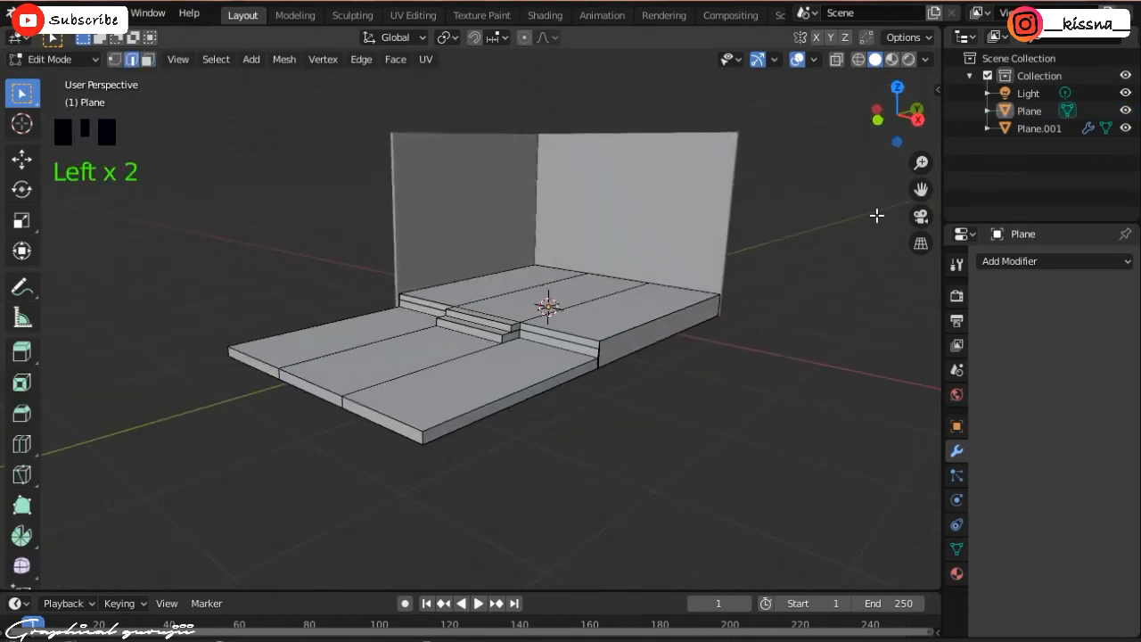
- Leave mesh editing, add a new material to the floor object and give it a blue base color
key(Tab)
click(957, 573)
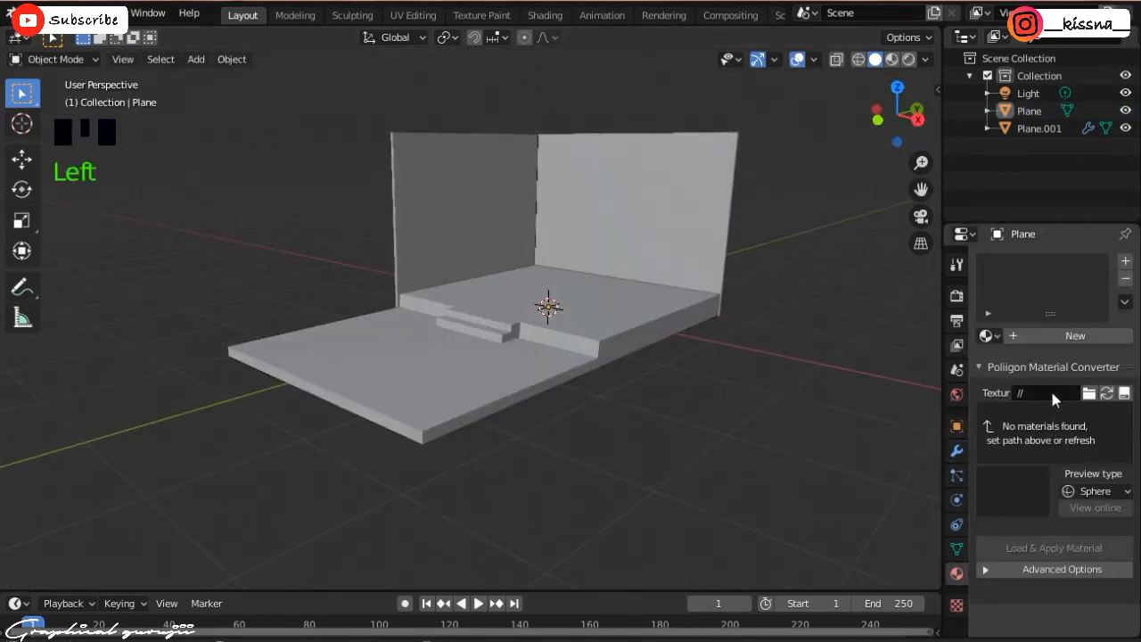
click(1077, 338)
scroll(1075, 523, down, 1)
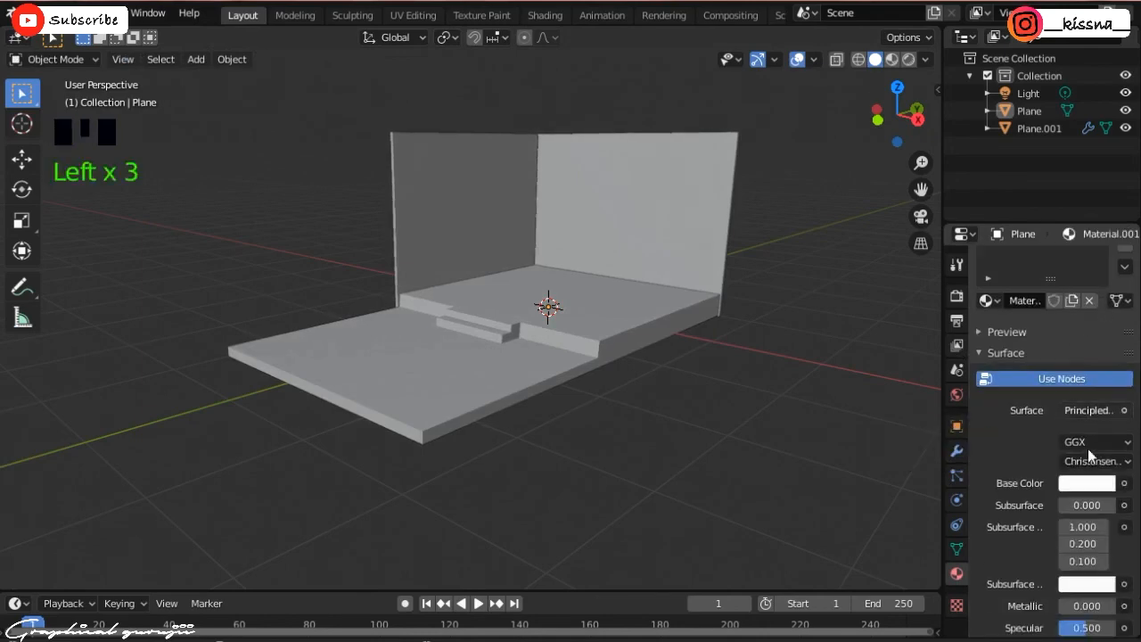
click(1074, 484)
drag(1024, 295, 1067, 319)
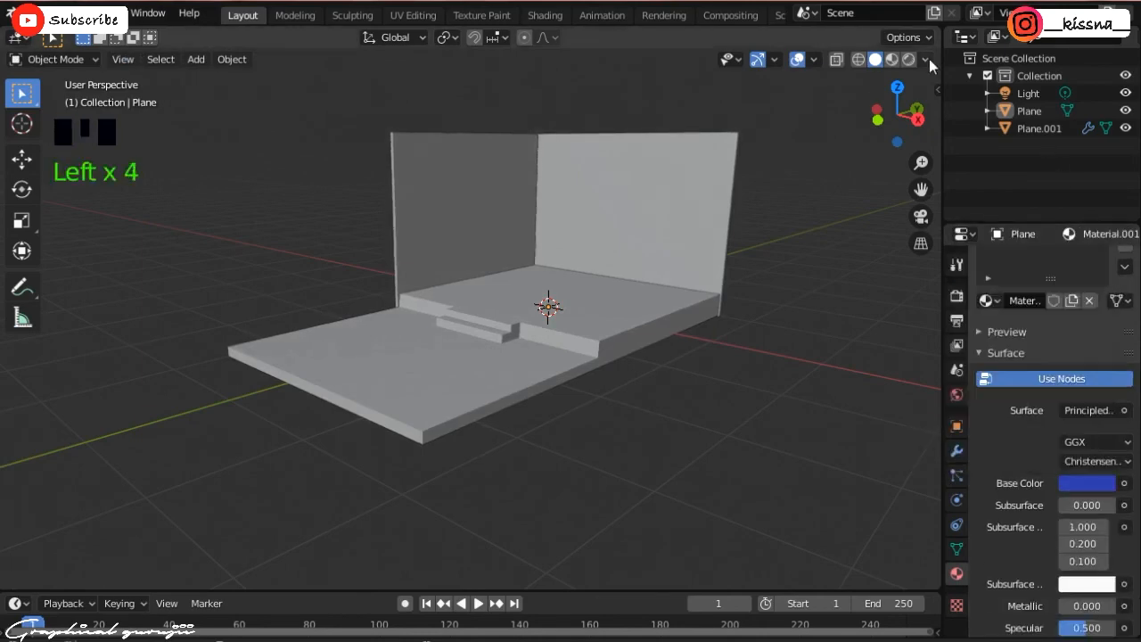
- Switch the viewport to rendered shading and brighten the floor material's blue base color
click(908, 59)
scroll(729, 328, up, 1)
click(1086, 483)
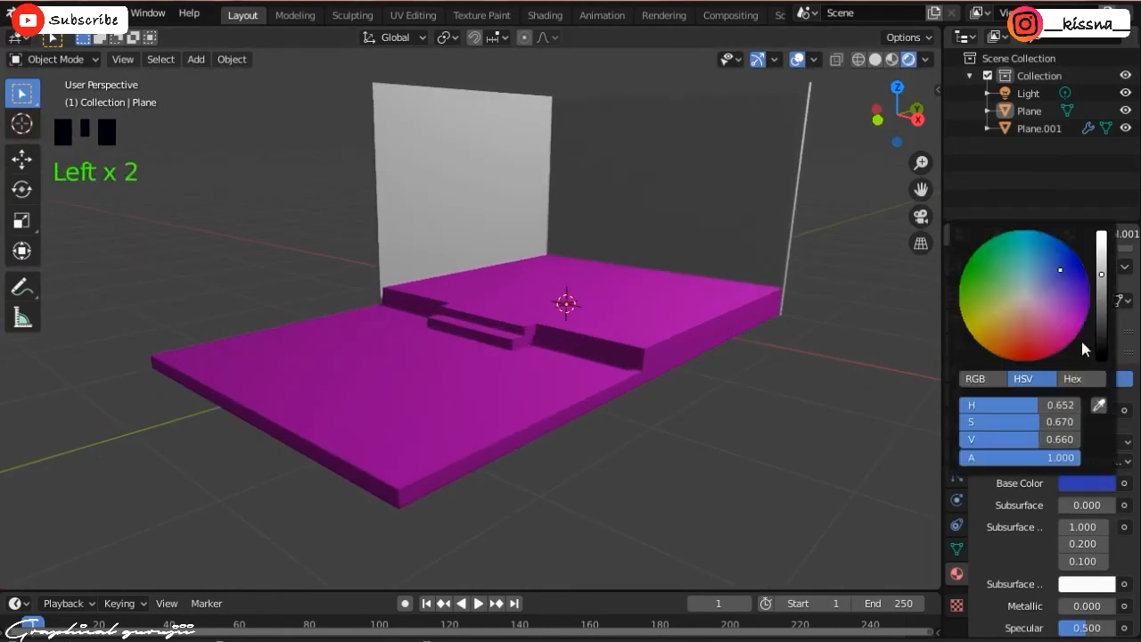
drag(1102, 278, 1102, 257)
click(651, 359)
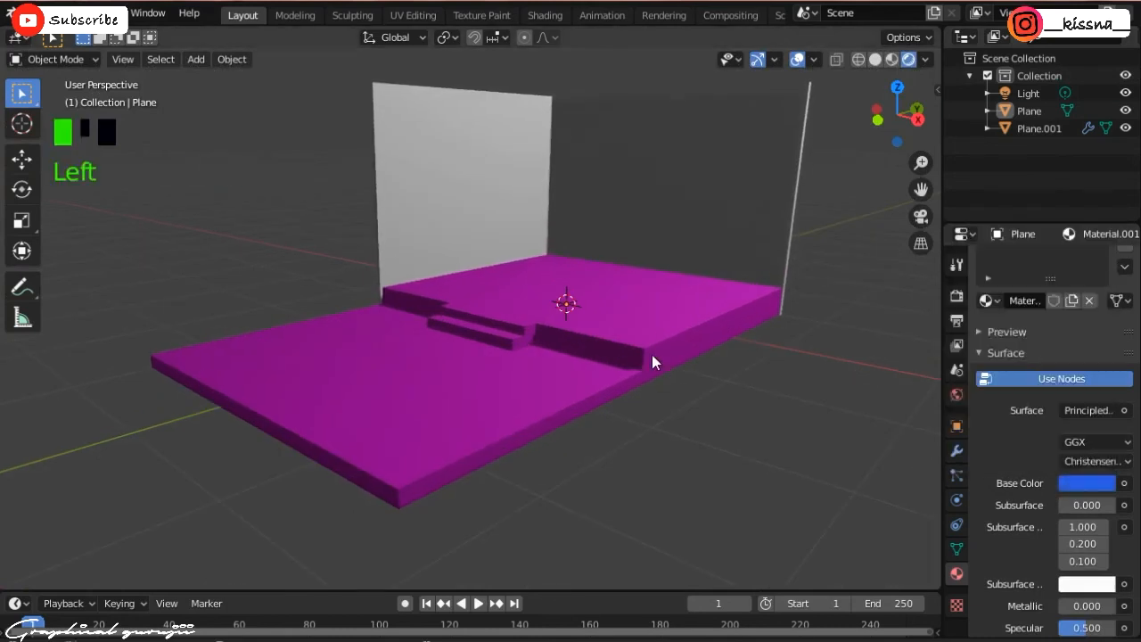
- Select the point light above the scene and set its power to 500 W
scroll(716, 180, down, 8)
click(581, 172)
scroll(588, 178, up, 2)
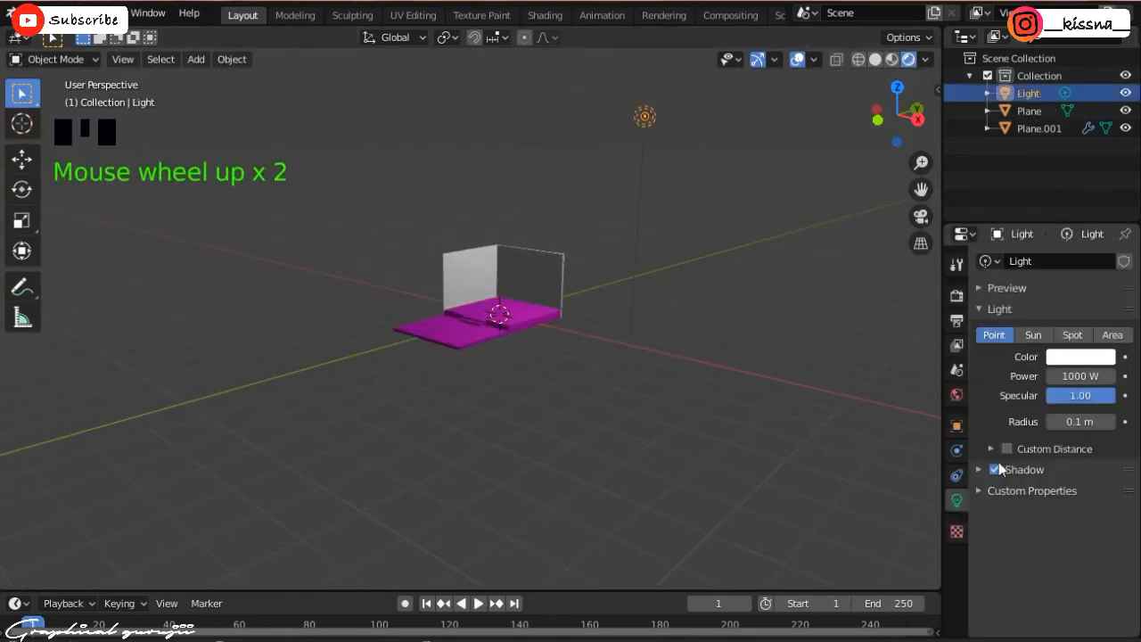
click(1068, 375)
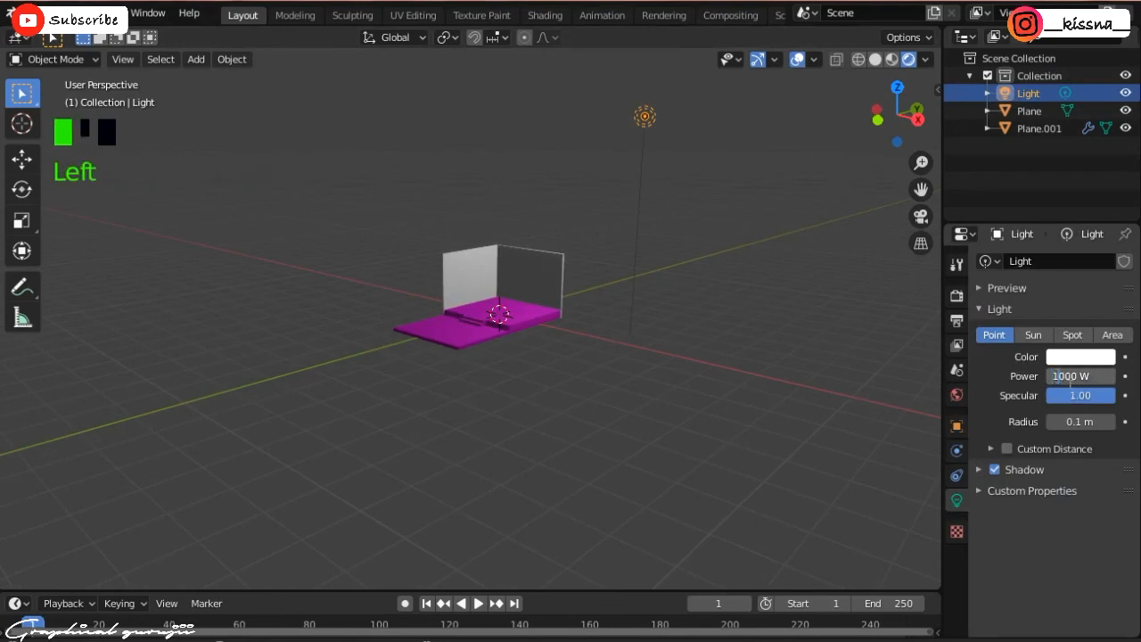
key(Return)
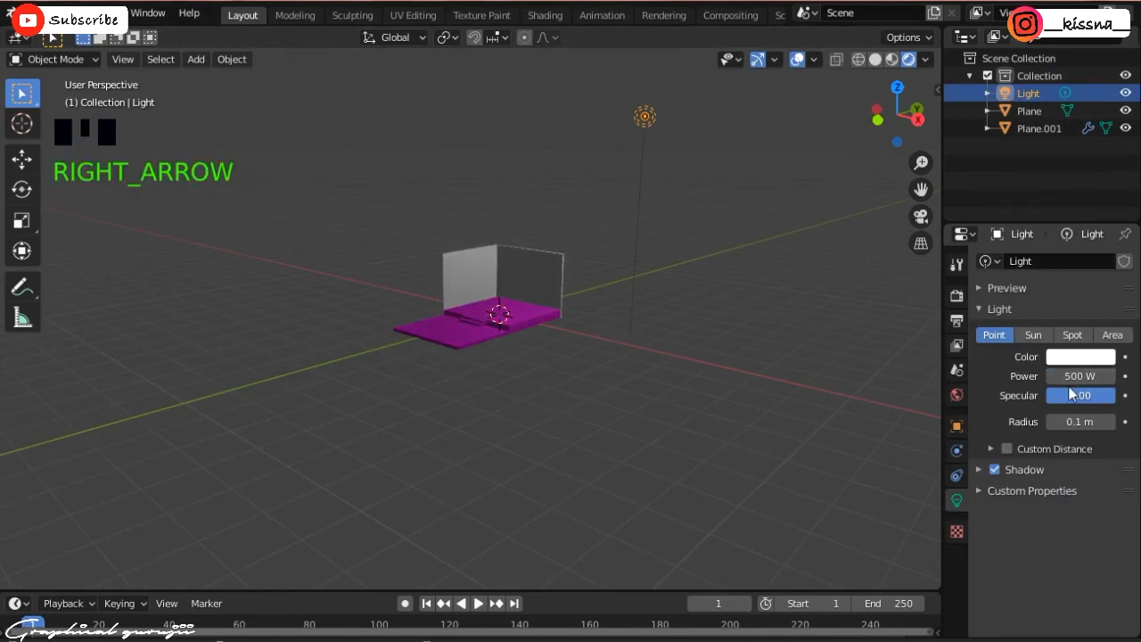
- Lower the light along the Z axis and shift it along the Y axis to light both inner walls
scroll(621, 186, up, 1)
key(g)
key(z)
click(630, 351)
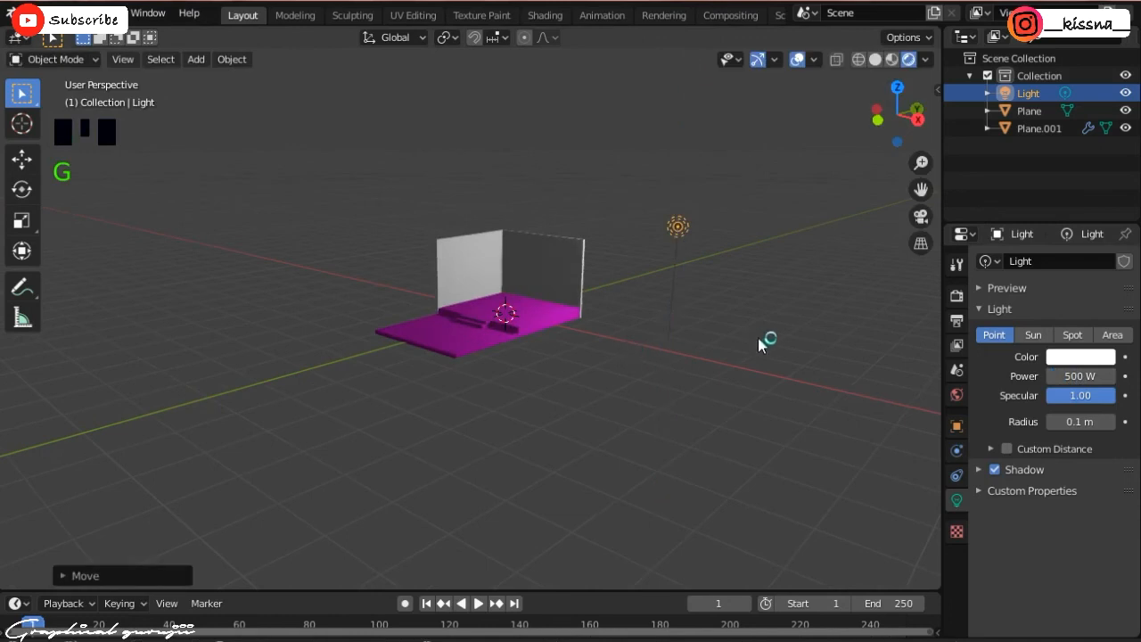
key(g)
key(y)
click(686, 350)
scroll(471, 342, up, 5)
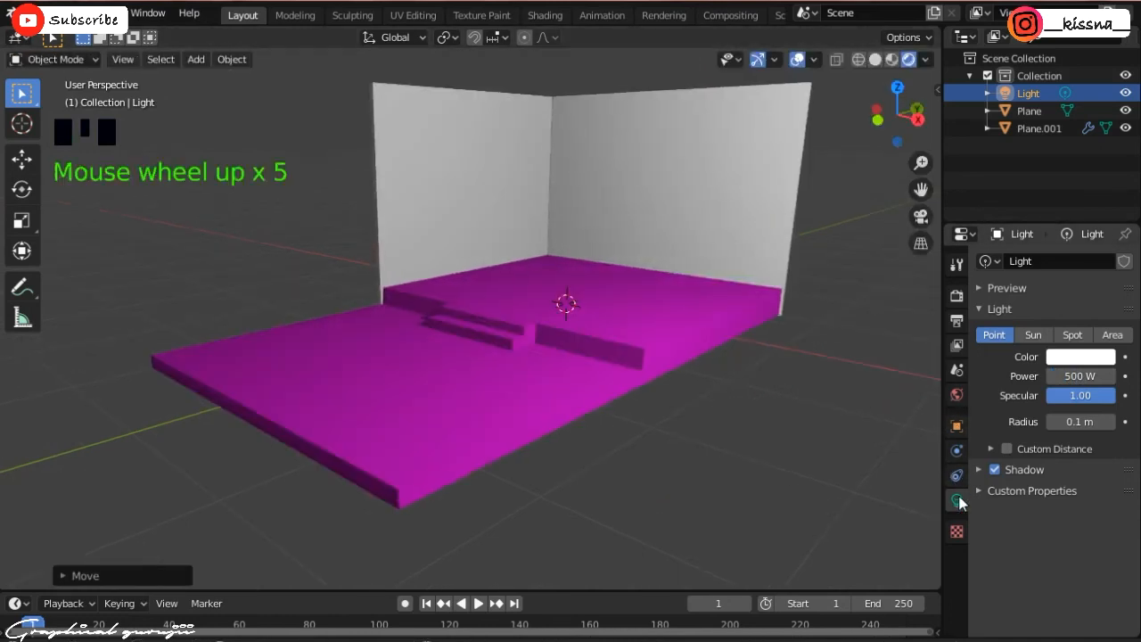
- Turn off nodes for the floor object's material and set its base color to light purple
click(713, 354)
click(1046, 376)
click(1058, 412)
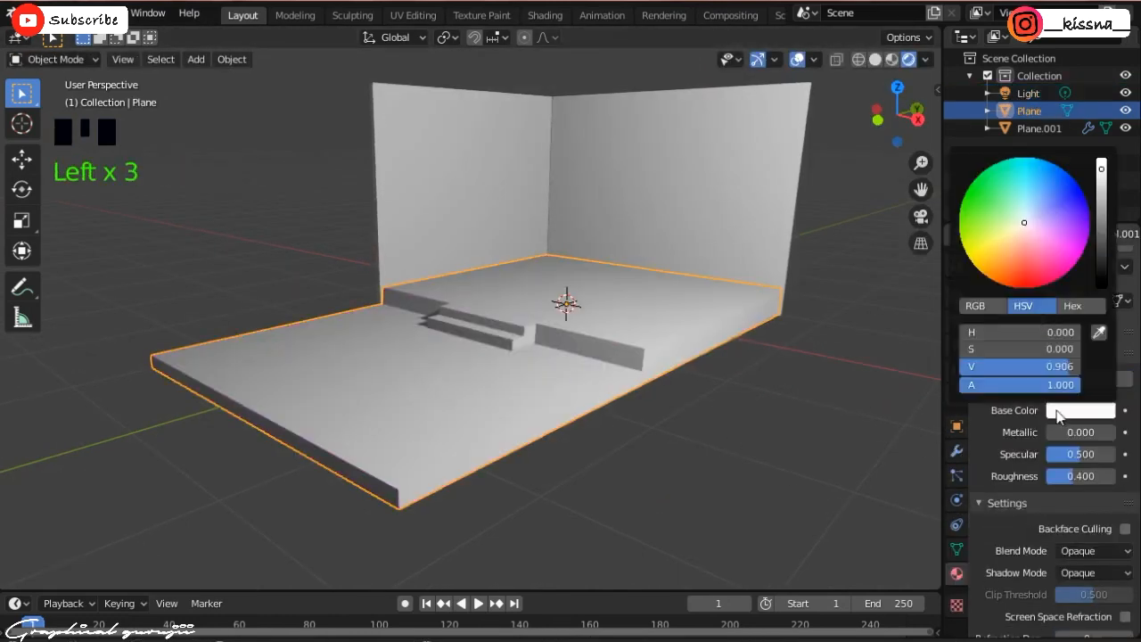
mouse_move(1034, 225)
mouse_down()
mouse_move(1050, 233)
mouse_move(1060, 221)
mouse_up()
scroll(1105, 347, up, 6)
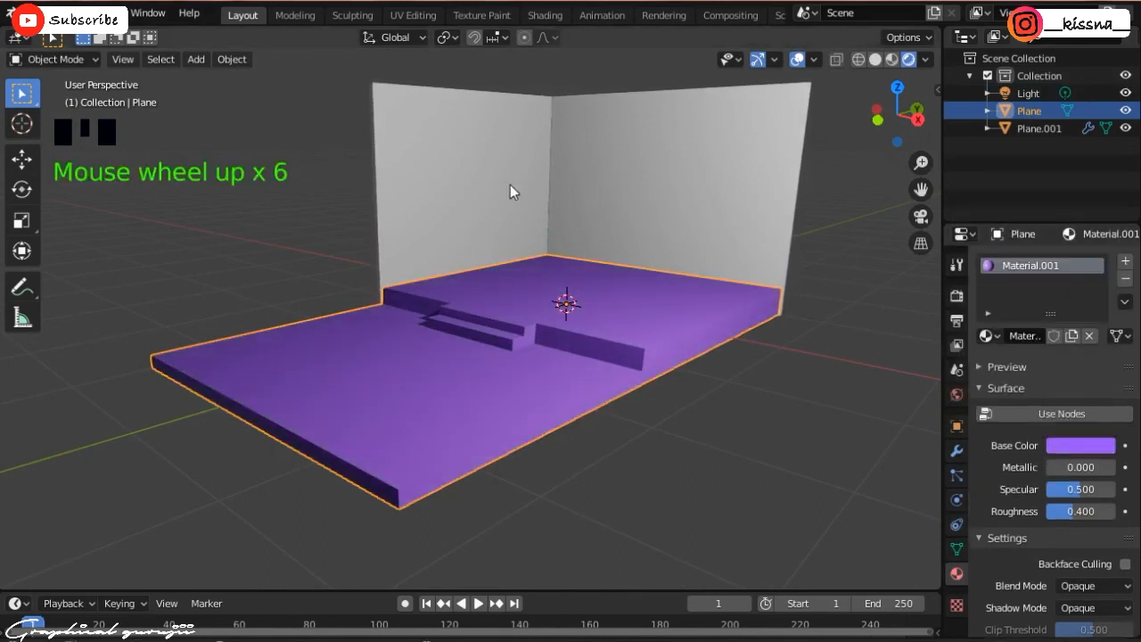
- Apply the existing purple Material.001 to the walls
click(509, 191)
click(987, 335)
click(829, 377)
click(822, 253)
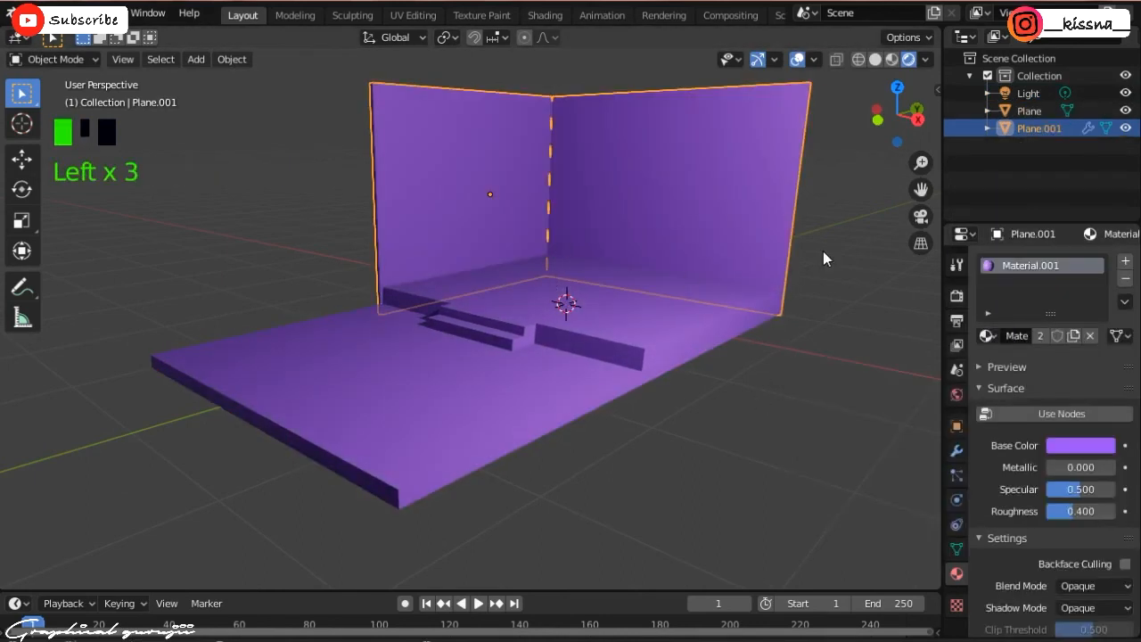
key(Tab)
key(Tab)
- Assign a second, empty material slot to the six top faces of the lower floor and raised platform
click(372, 385)
key(Tab)
click(332, 354)
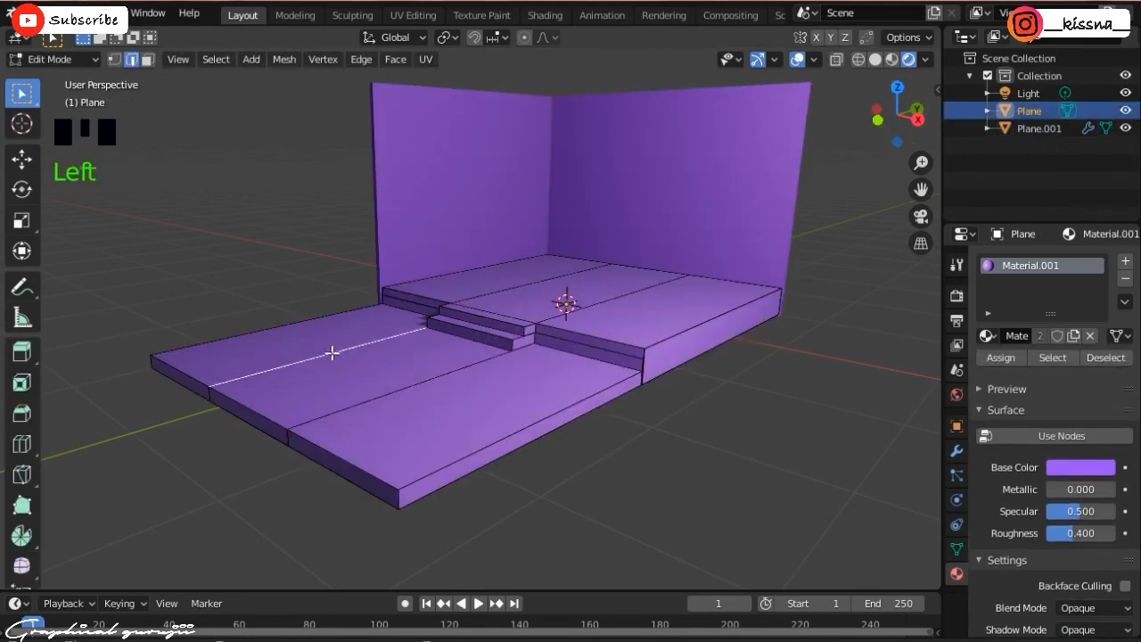
click(147, 59)
shift+click(303, 352)
shift+click(390, 413)
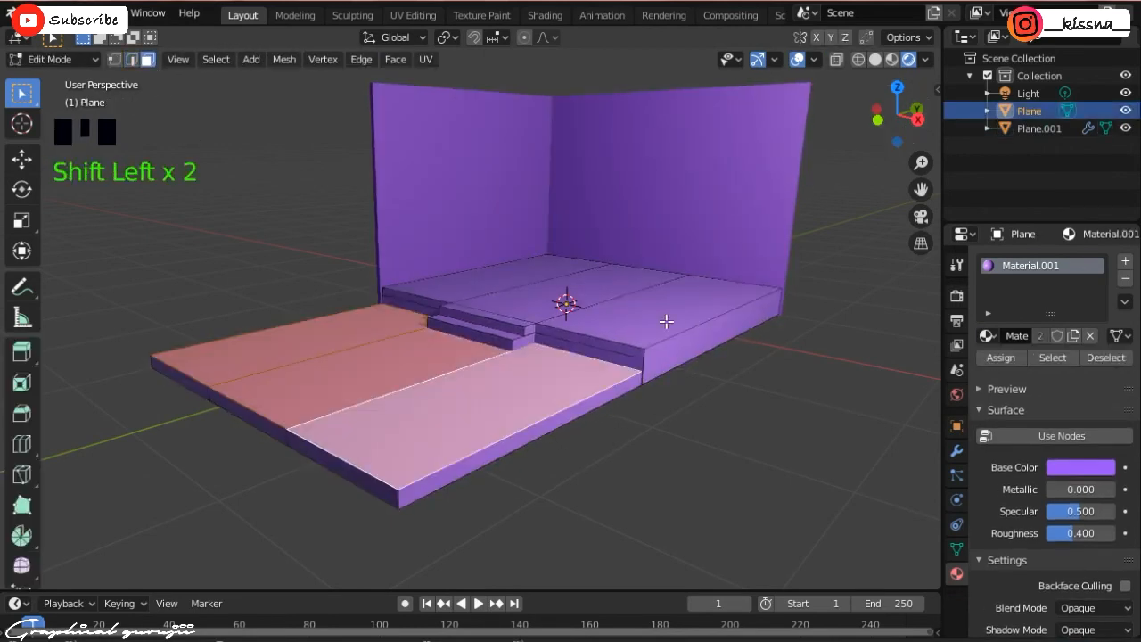
shift+click(667, 319)
shift+click(525, 265)
shift+click(526, 263)
click(1125, 260)
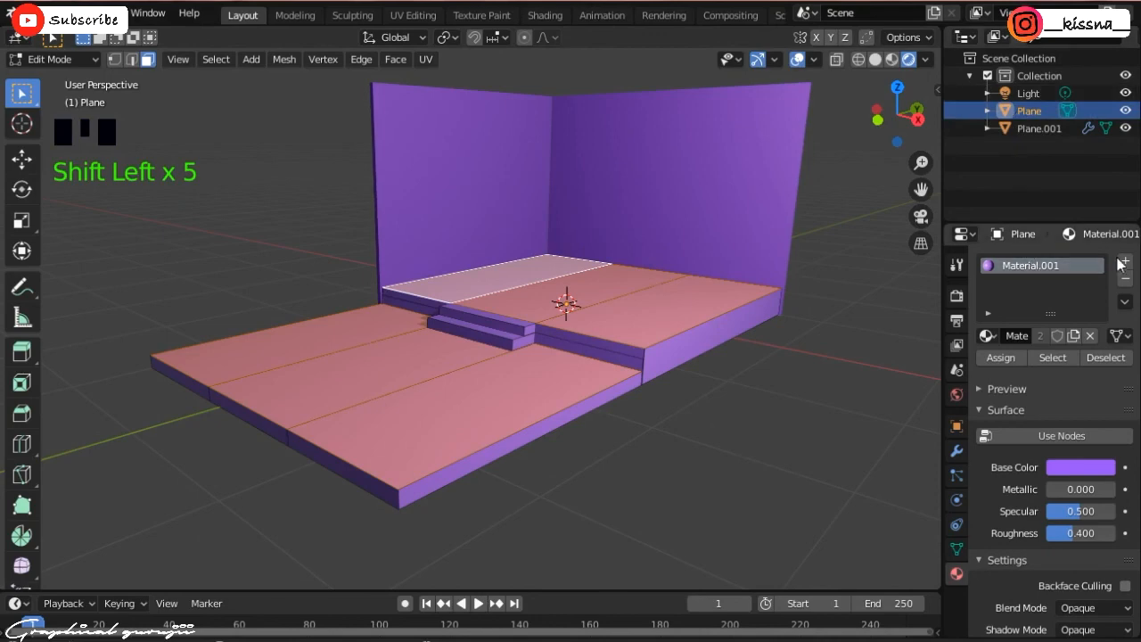
click(1000, 393)
key(Tab)
click(746, 269)
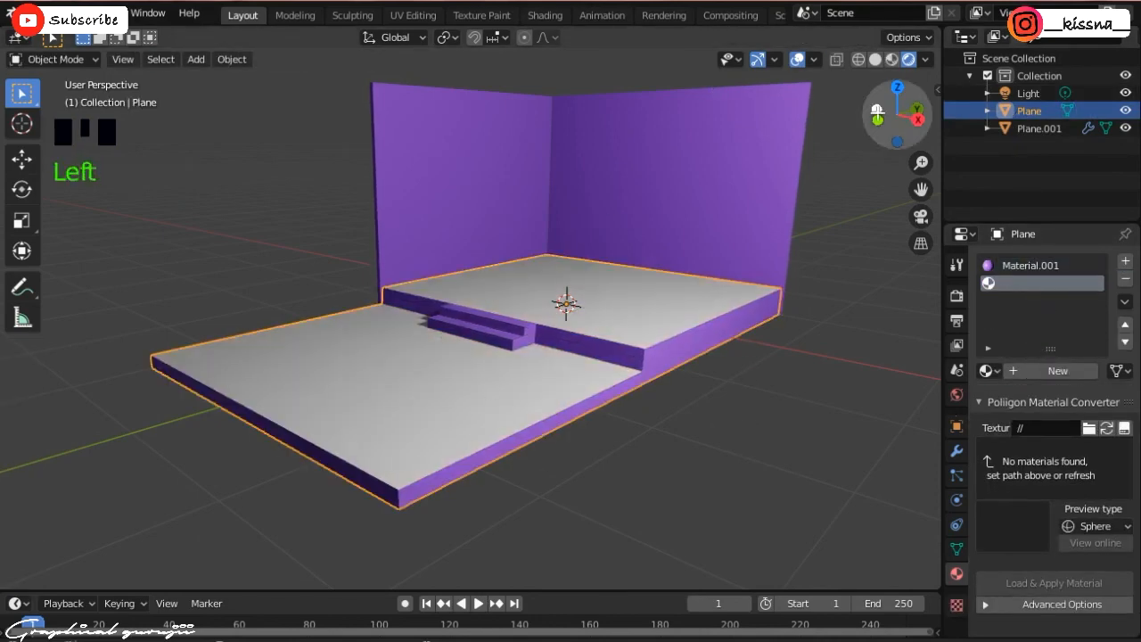
- Create a new material in the floor's second slot and bring up its nodes in the Shading workspace, with its material settings shown
mouse_move(876, 111)
mouse_down()
mouse_move(878, 134)
mouse_move(882, 100)
mouse_up()
click(1057, 370)
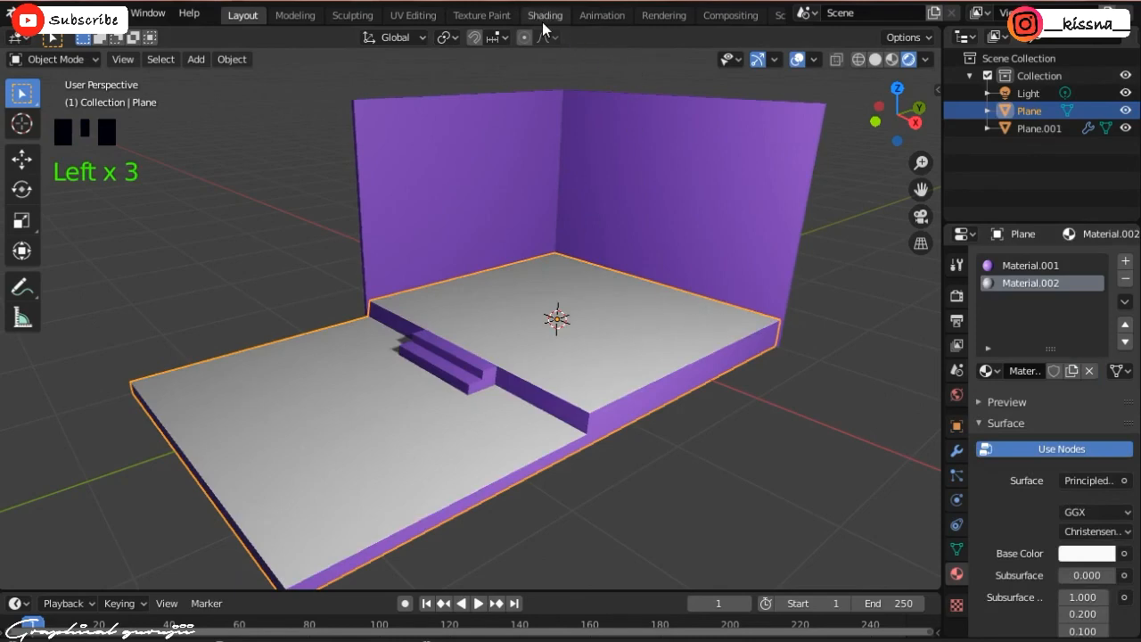
click(545, 15)
scroll(597, 365, up, 4)
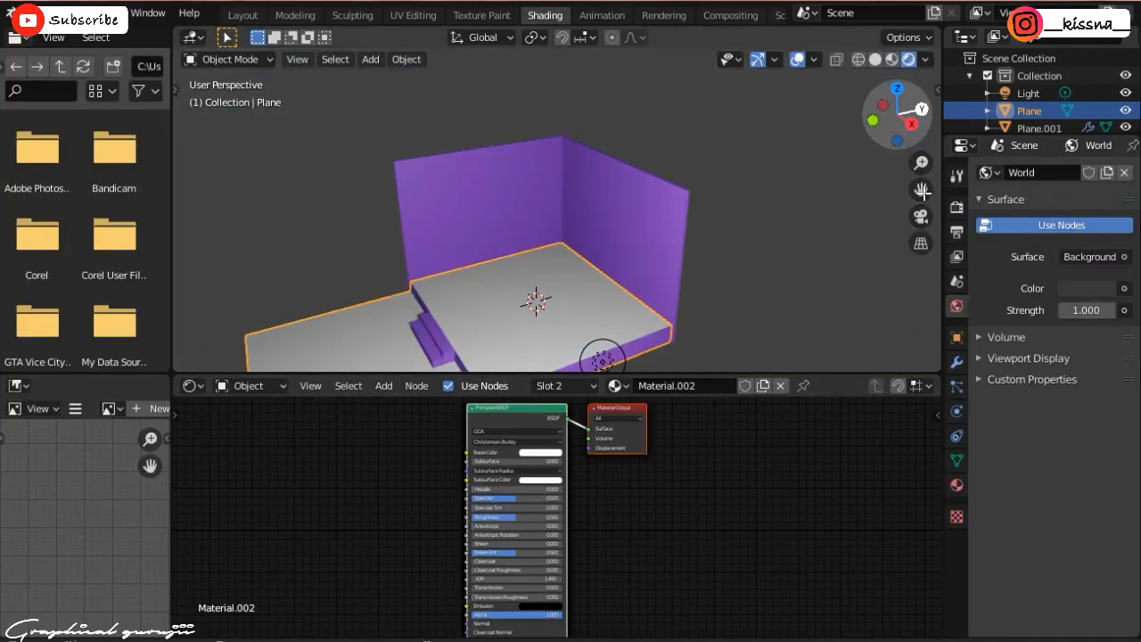
drag(923, 192, 979, 88)
scroll(785, 268, up, 2)
middle_drag(593, 534, 766, 535)
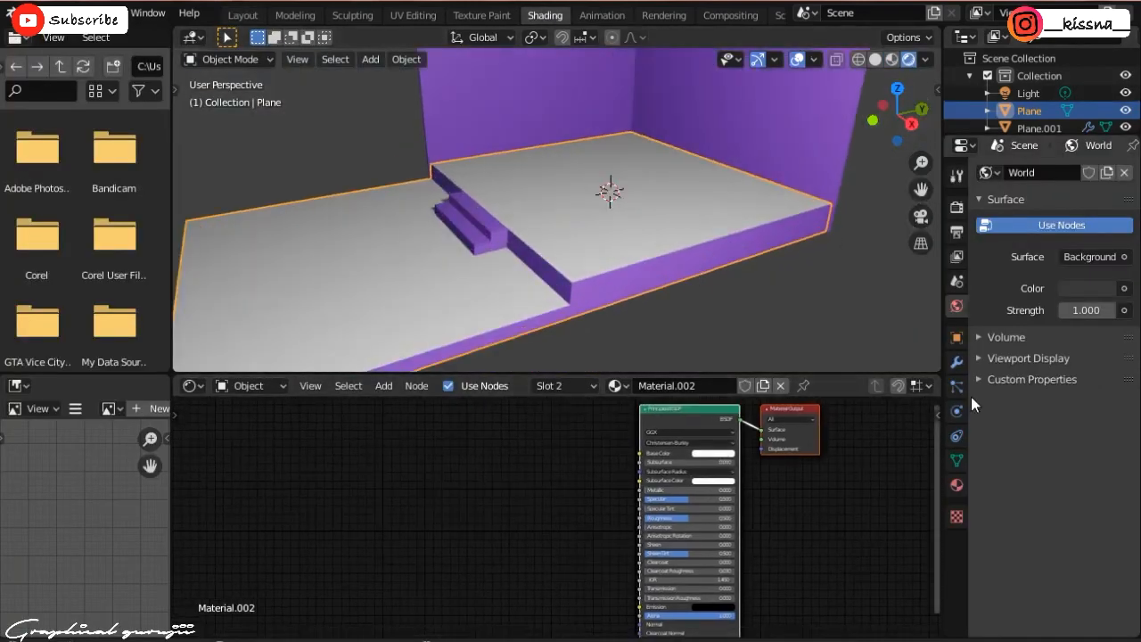
click(956, 484)
scroll(571, 458, up, 2)
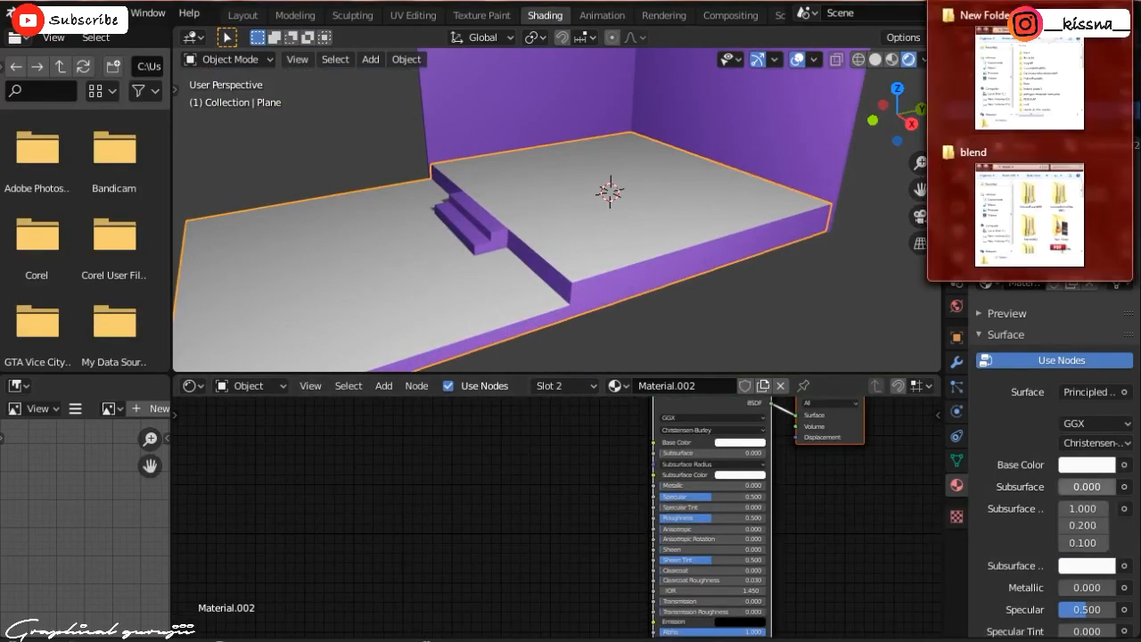
- Switch to the file explorer and open the 1K texture folder inside Tiles05 > REGULAR
click(1030, 80)
scroll(981, 259, down, 2)
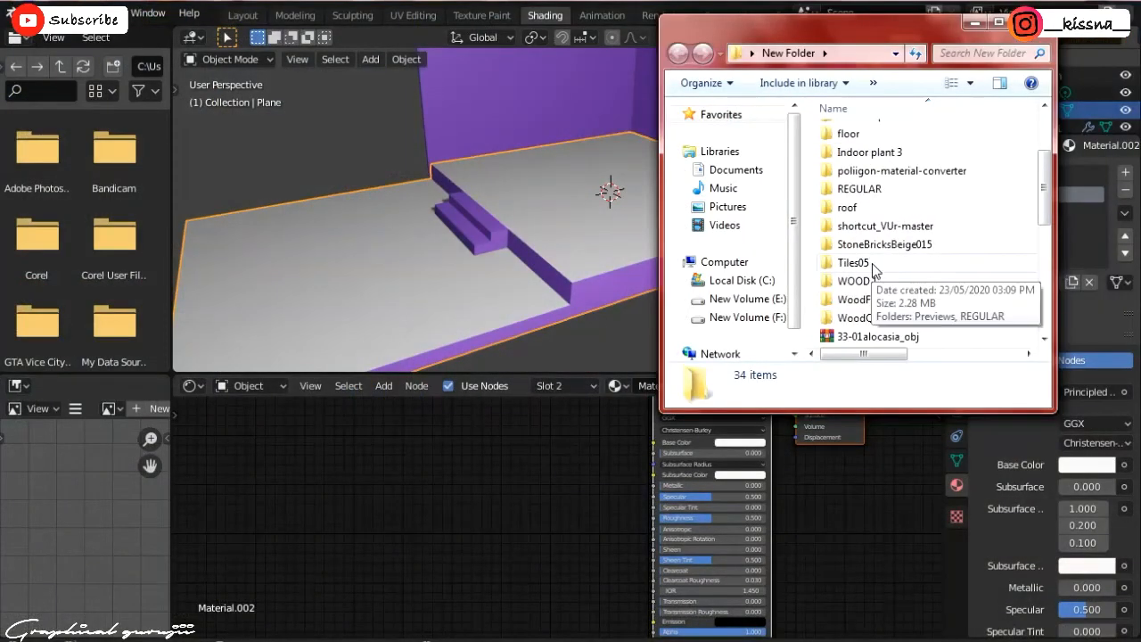
double_click(874, 269)
double_click(869, 151)
double_click(876, 146)
scroll(959, 197, down, 2)
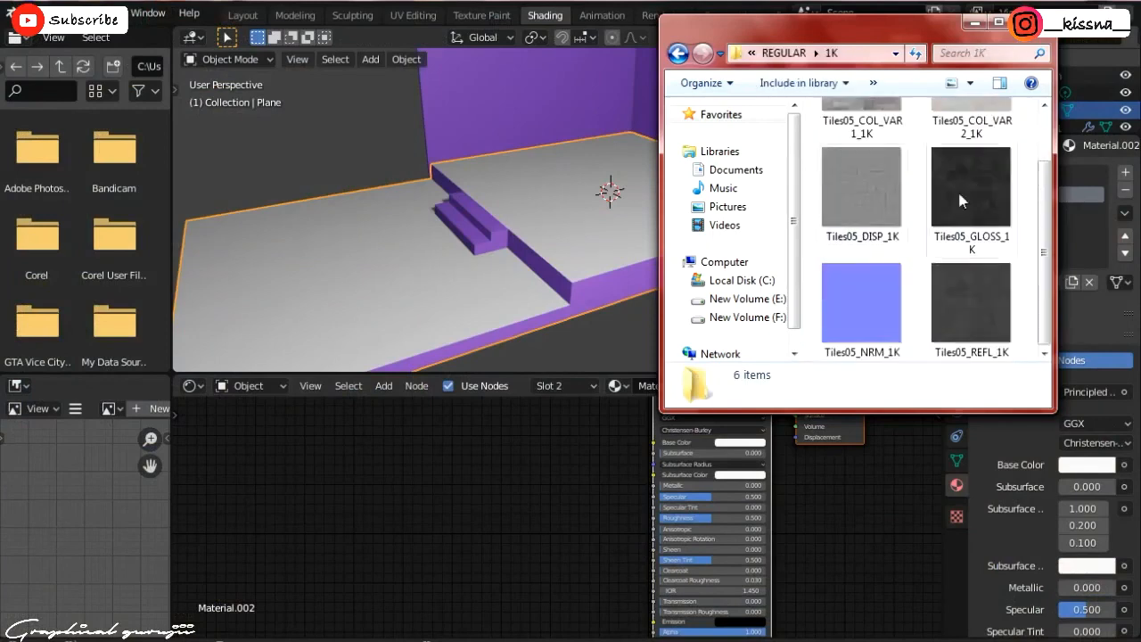
- Bring the Tiles05_COL_VAR1_1K and Tiles05_NRM_1K images into Material.002's node tree as image texture nodes, spaced apart from the shader
scroll(959, 198, up, 2)
drag(871, 147, 381, 439)
drag(851, 350, 508, 563)
click(572, 470)
scroll(575, 477, up, 4)
drag(624, 507, 584, 490)
middle_drag(563, 471, 628, 469)
scroll(570, 454, down, 3)
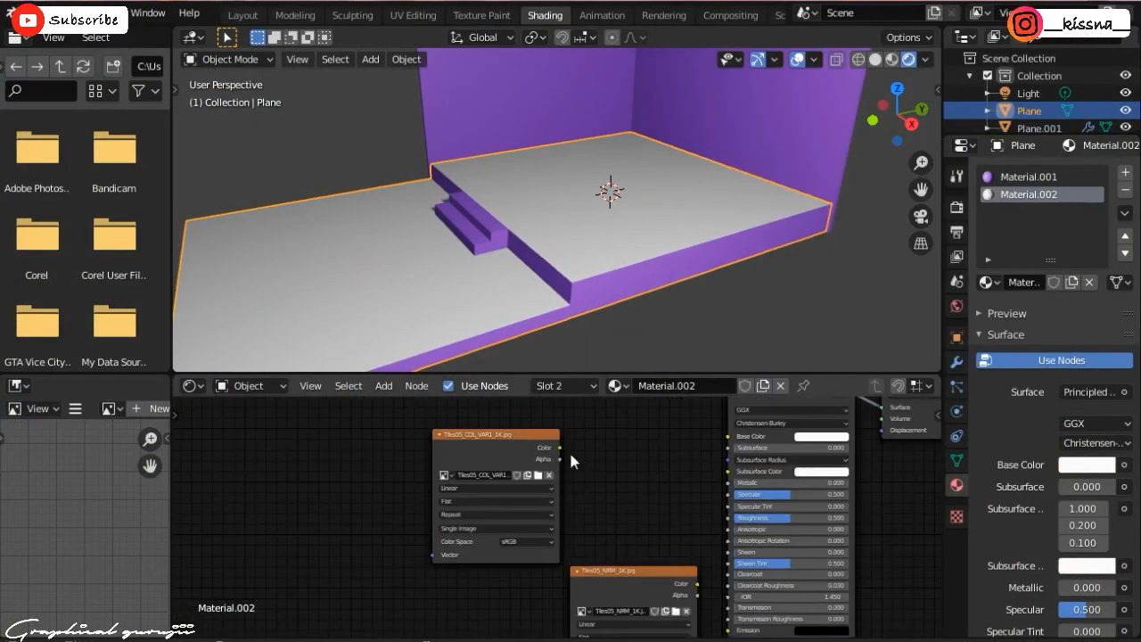
- Connect the tile color image to the shader's Base Color and the NRM image's color output to its Normal input
drag(695, 459, 728, 436)
middle_drag(603, 419, 589, 416)
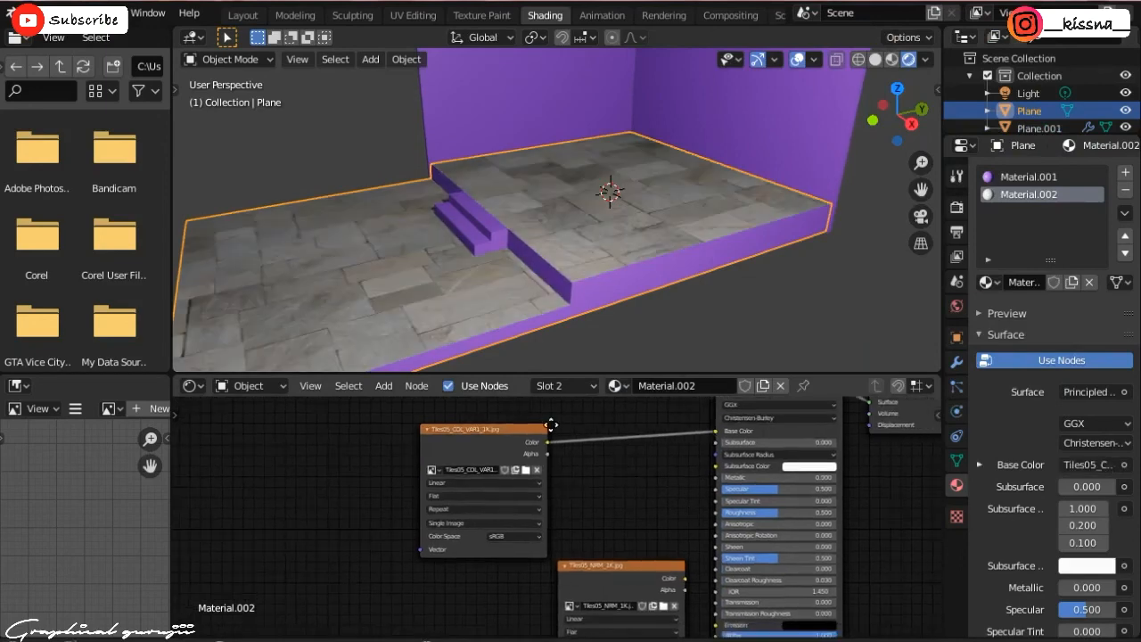
middle_drag(660, 612, 746, 486)
drag(742, 437, 654, 474)
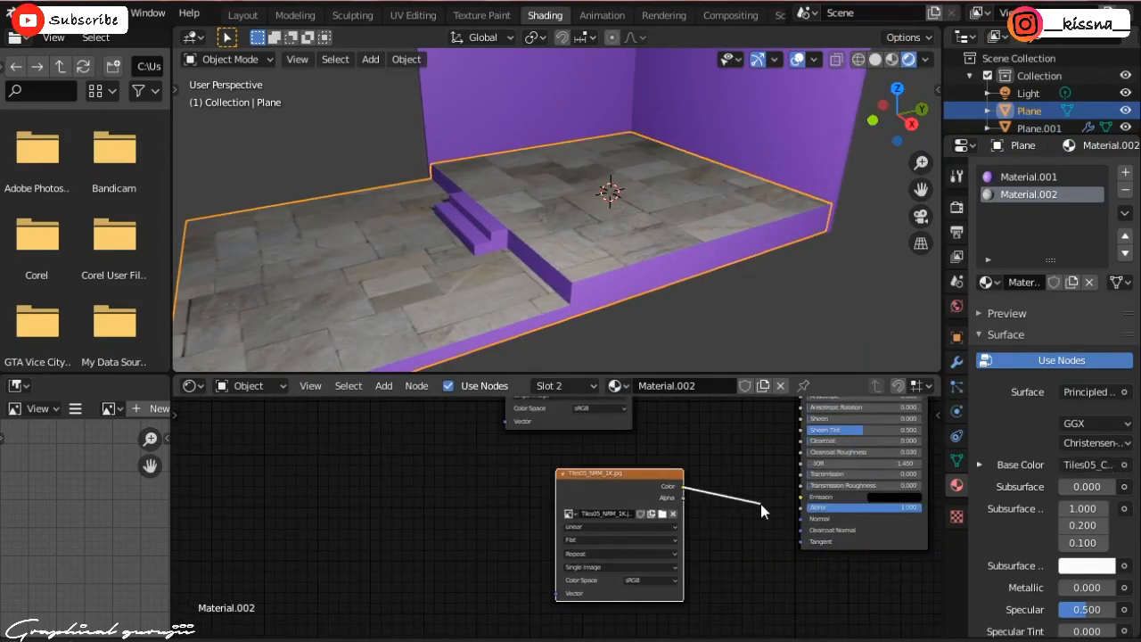
drag(790, 521, 795, 519)
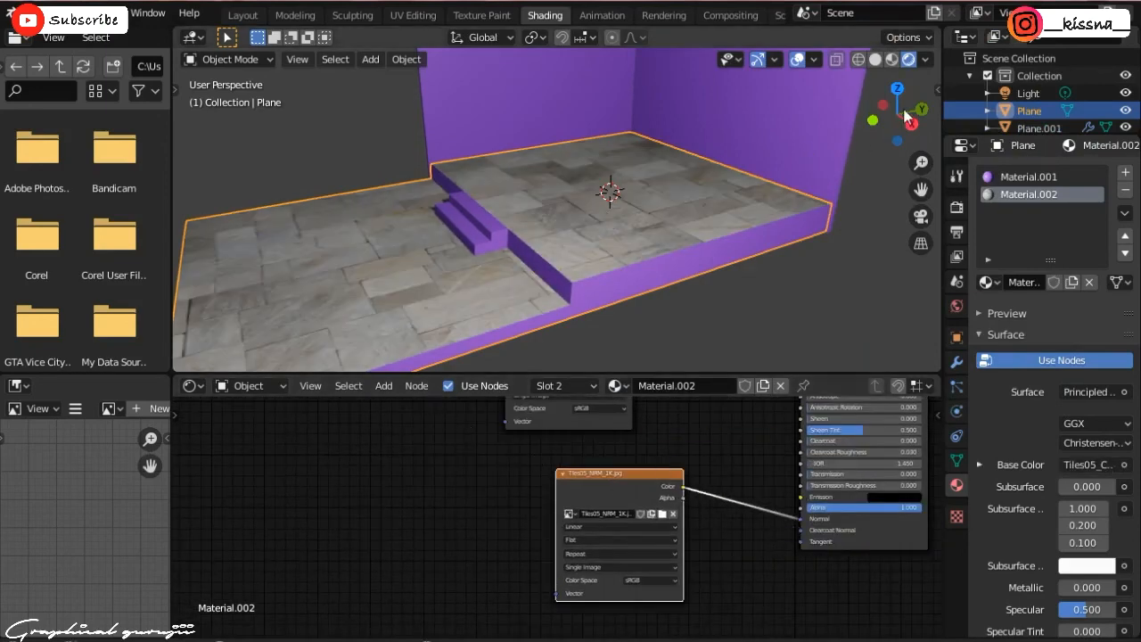
- Lower the tile material's roughness to 0.223 and check the floor's reflections from different angles
mouse_move(913, 116)
mouse_down()
mouse_move(893, 122)
mouse_move(915, 113)
mouse_up()
middle_drag(817, 416, 802, 459)
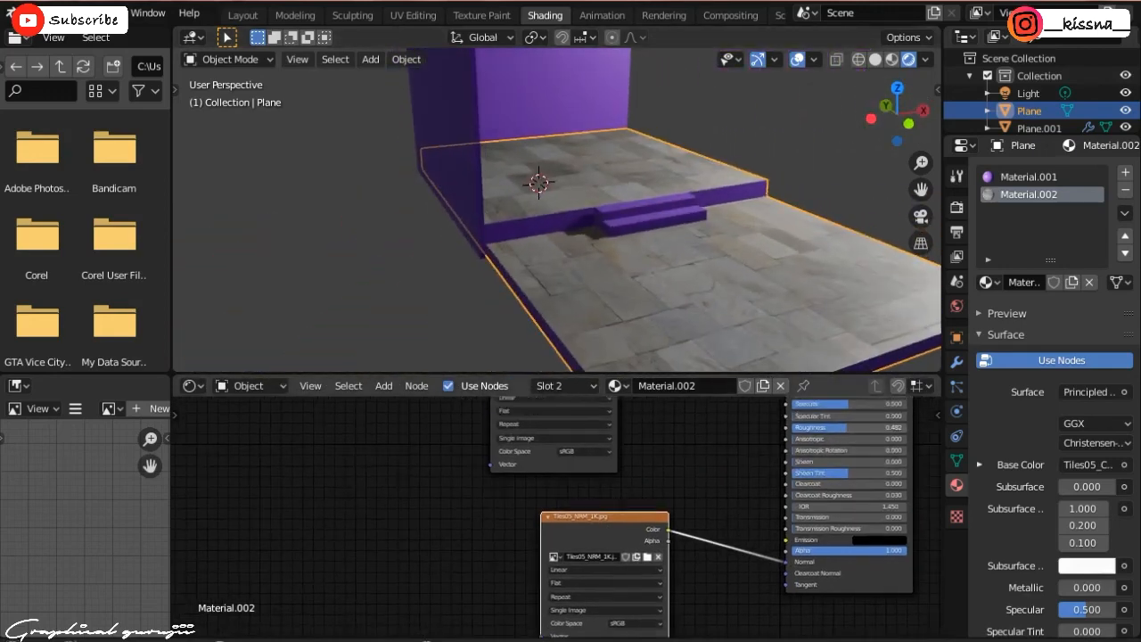
drag(848, 427, 818, 428)
drag(899, 118, 816, 145)
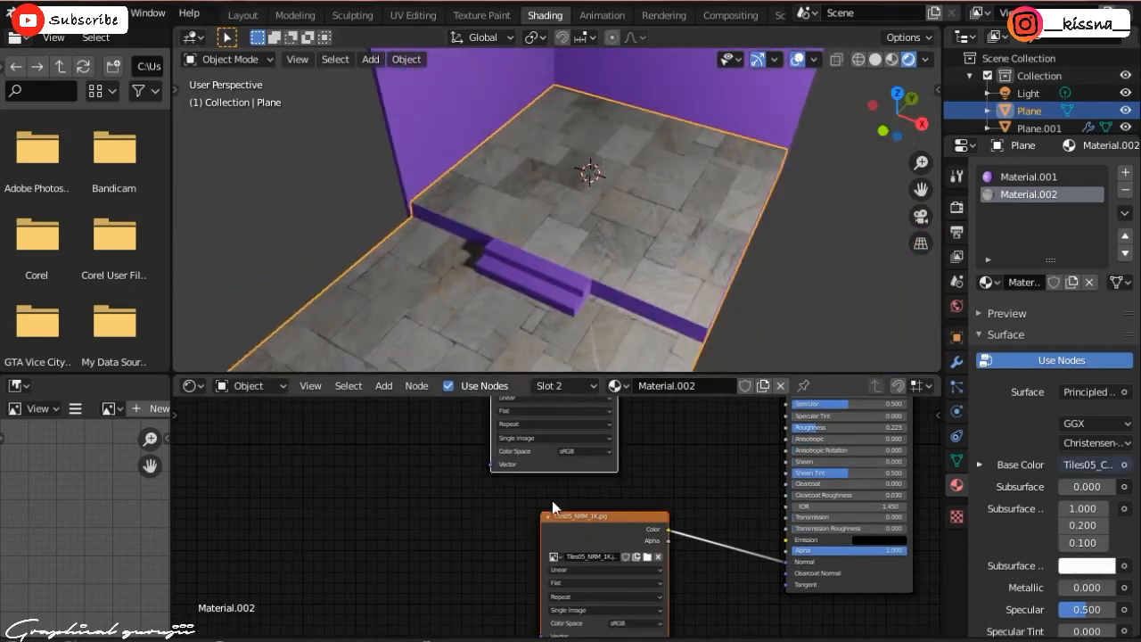
- Add linked Texture Coordinate and Mapping nodes to the tile color image and place them lower in the node tree
key(ctrl+t)
scroll(465, 436, down, 1)
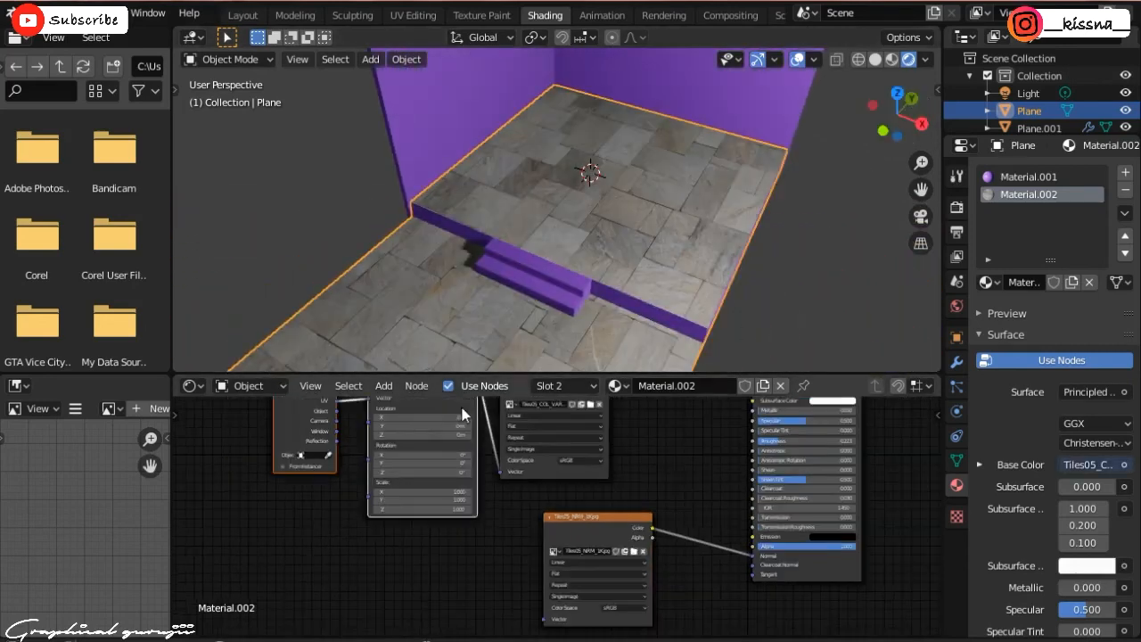
key(g)
click(476, 602)
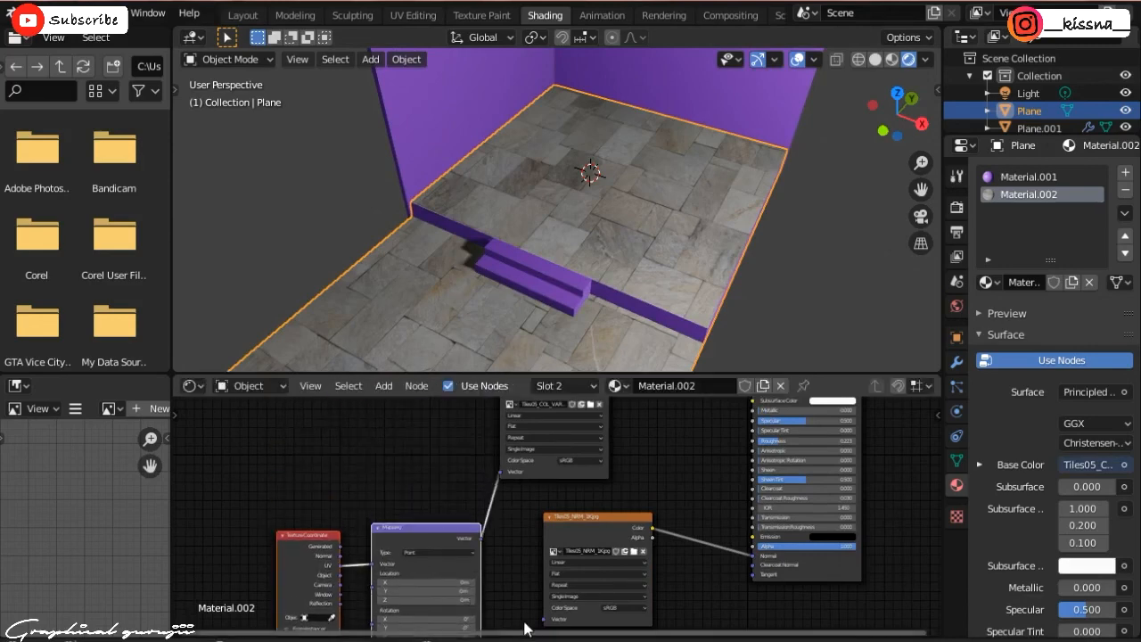
- Connect the Mapping node to the NRM image's Vector input and set that image's color space to Non-Color
drag(541, 622, 478, 540)
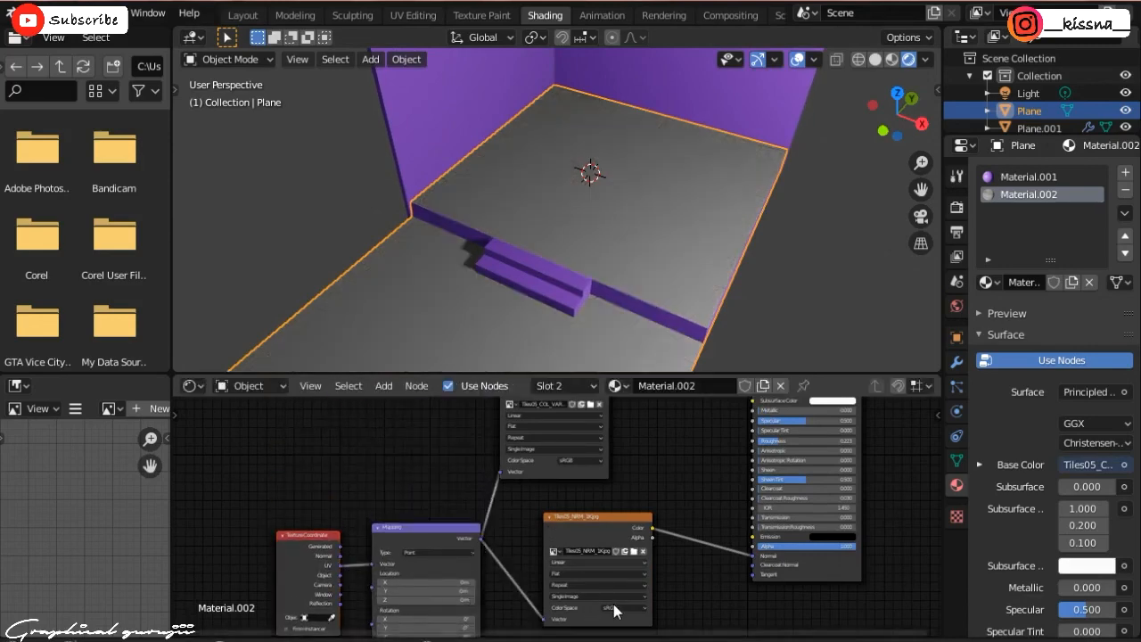
click(624, 607)
click(629, 567)
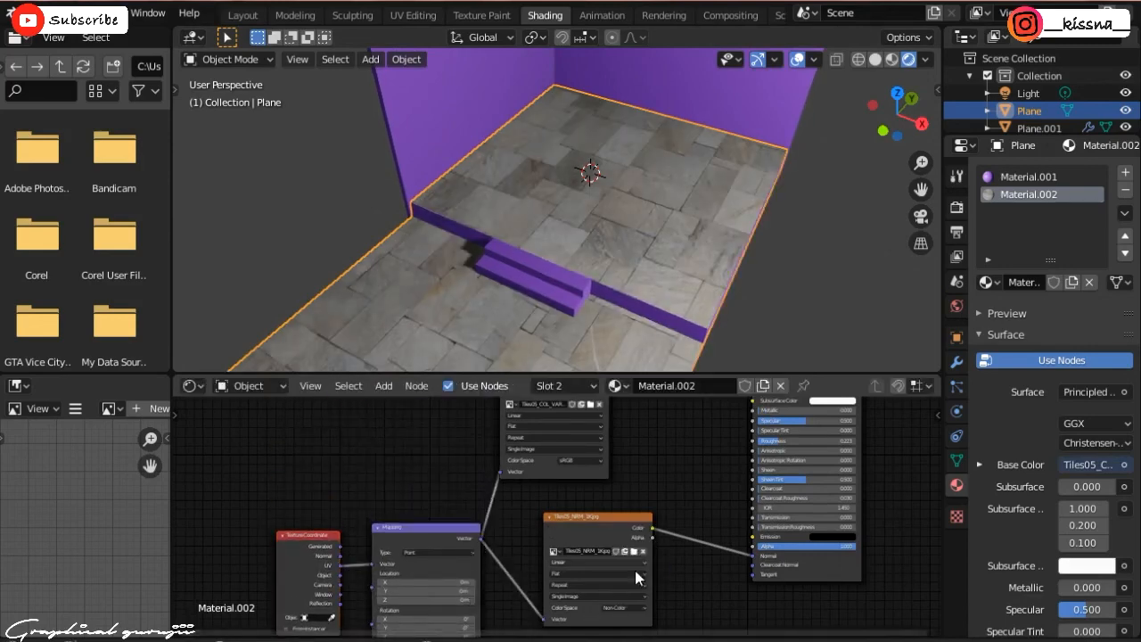
- Collapse both image texture nodes and the Texture Coordinate node, and rearrange them compactly around the Mapping node
click(550, 516)
drag(543, 472, 593, 537)
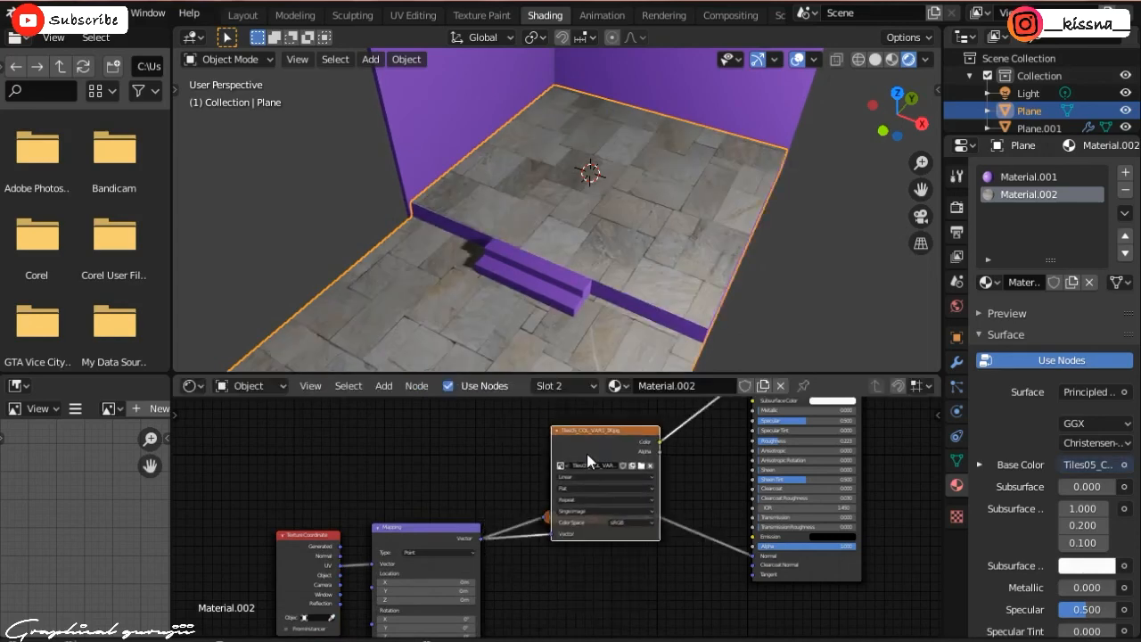
click(557, 431)
drag(452, 526, 493, 422)
drag(316, 535, 385, 450)
scroll(463, 459, up, 1)
click(332, 445)
scroll(474, 512, up, 4)
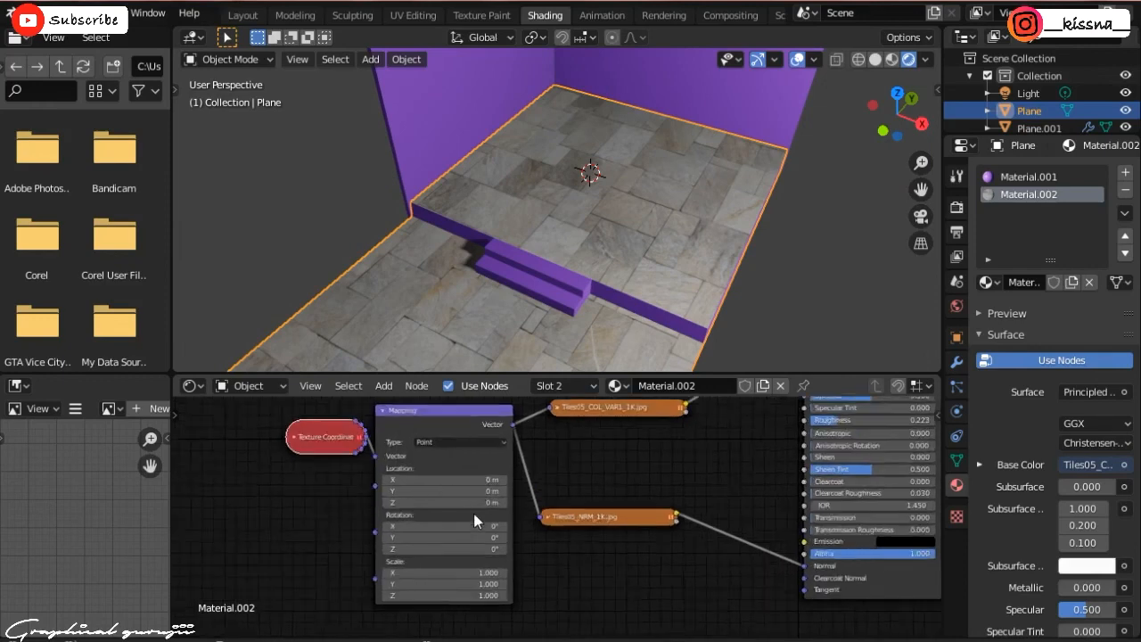
- Switch to the Layout workspace, clear the selection and view the whole room from a low front angle
scroll(698, 307, down, 3)
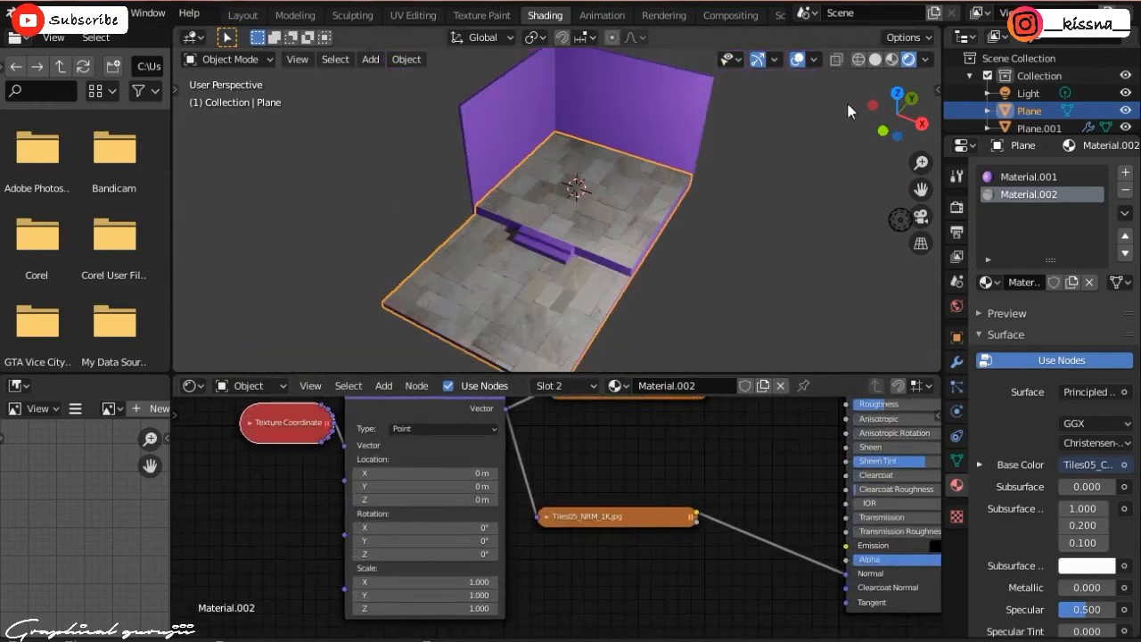
click(242, 16)
scroll(535, 312, down, 4)
drag(896, 114, 824, 87)
click(718, 254)
scroll(718, 254, up, 5)
scroll(834, 140, down, 3)
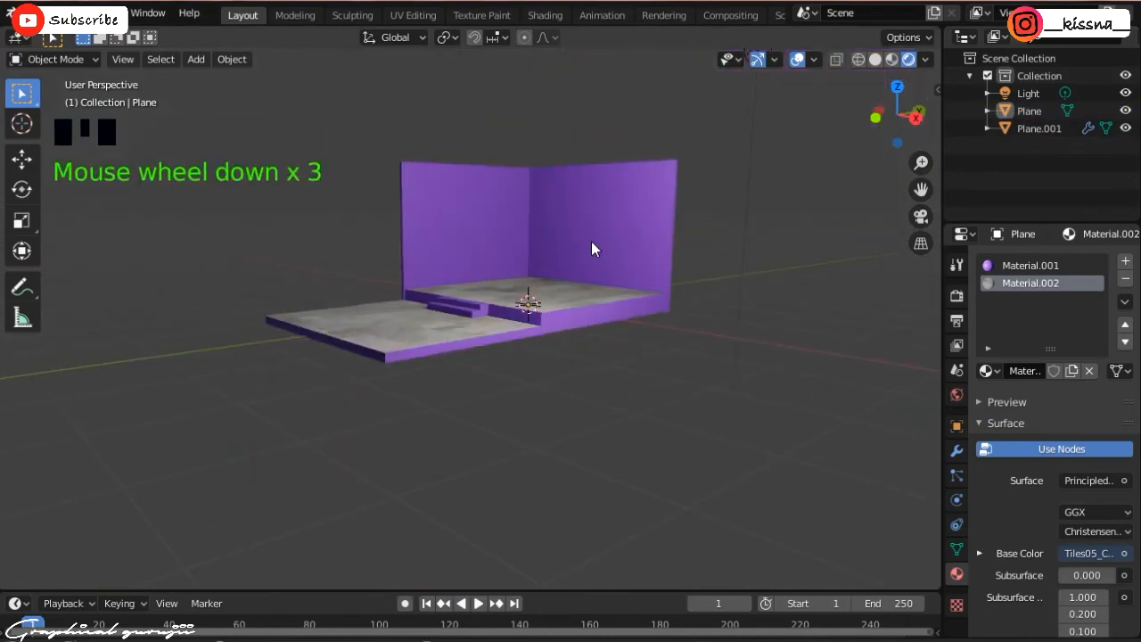
- Add a camera to the scene and align it to the current view
key(a)
key(shift+a)
key(Escape)
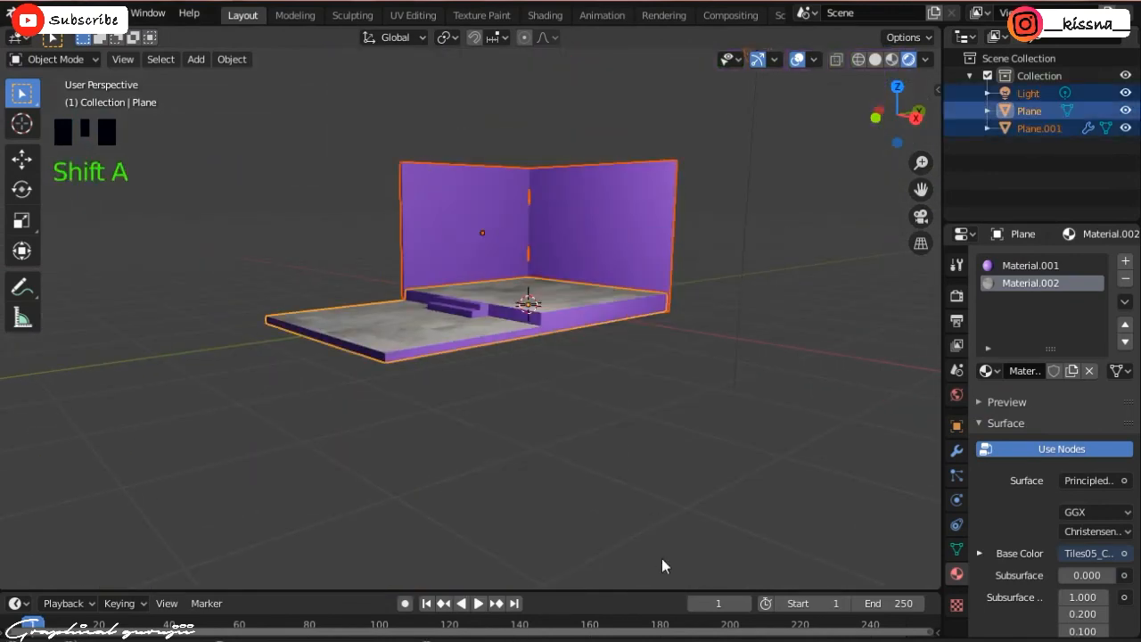
click(661, 558)
key(shift+a)
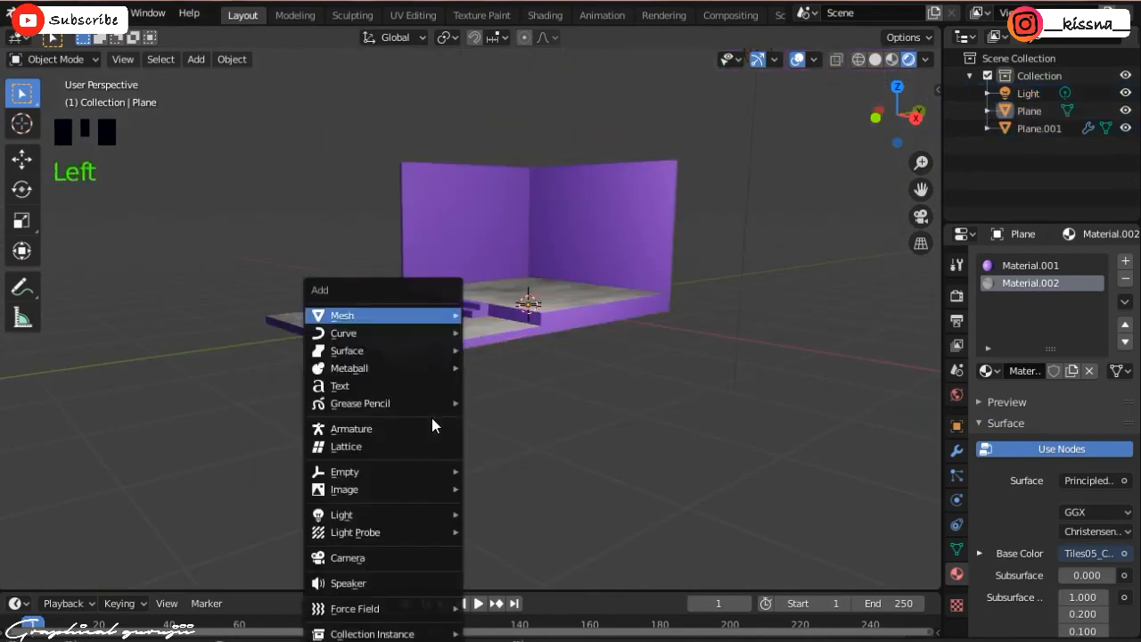
click(390, 557)
scroll(547, 390, down, 2)
key(ctrl+alt+KP_0)
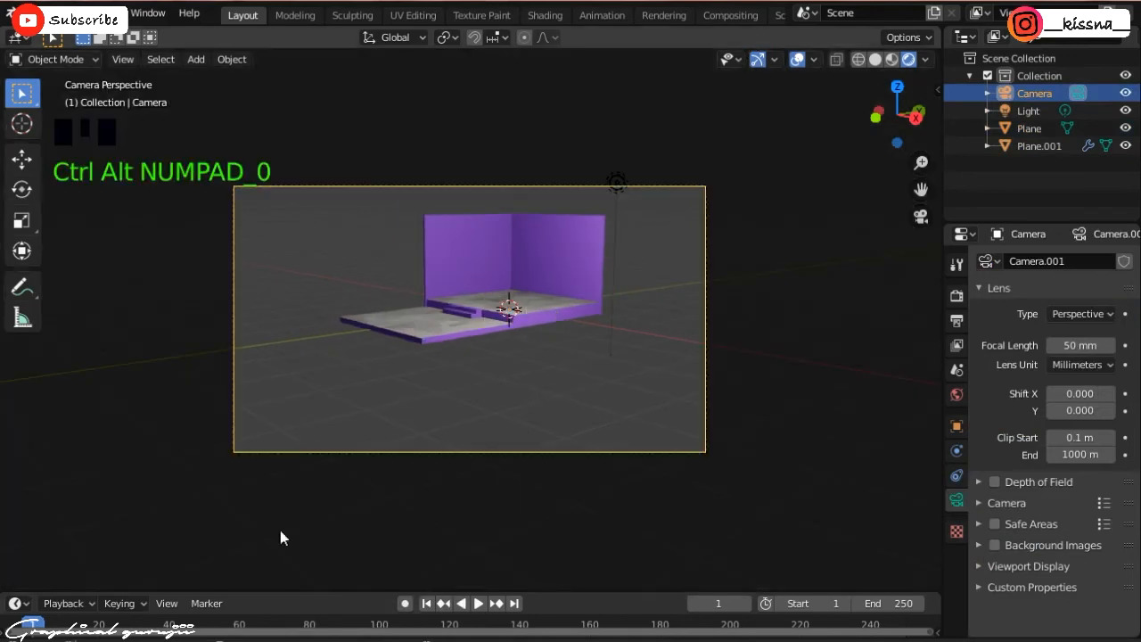
- Adjust the camera lens to about 80.9 mm and move the camera up to frame the whole room
scroll(359, 502, up, 1)
right_click(358, 490)
click(348, 374)
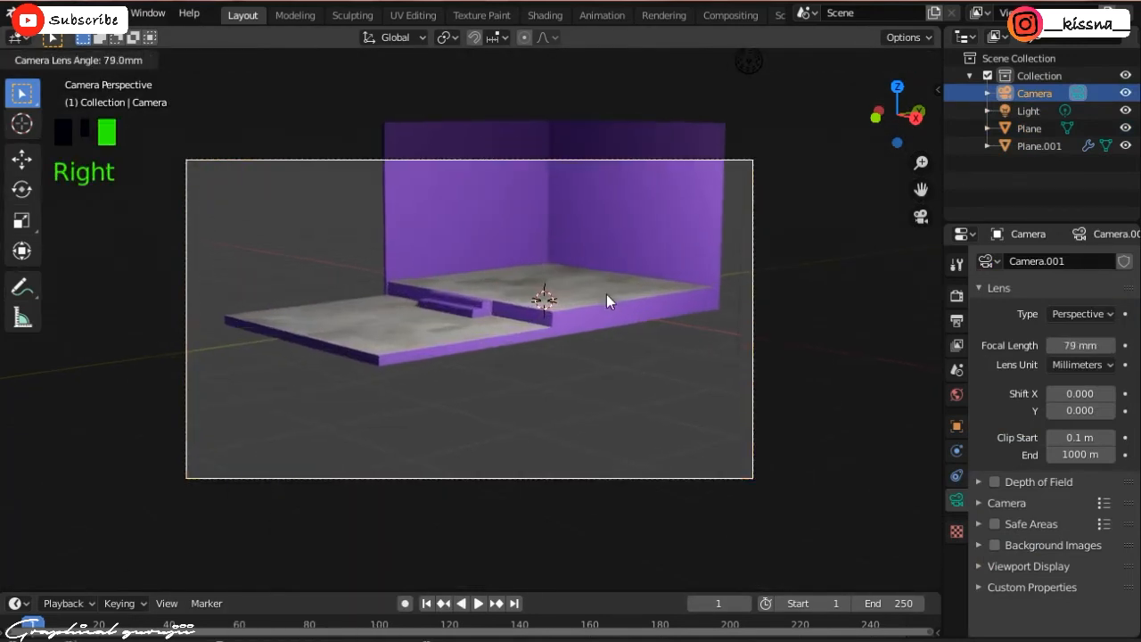
click(623, 296)
key(g)
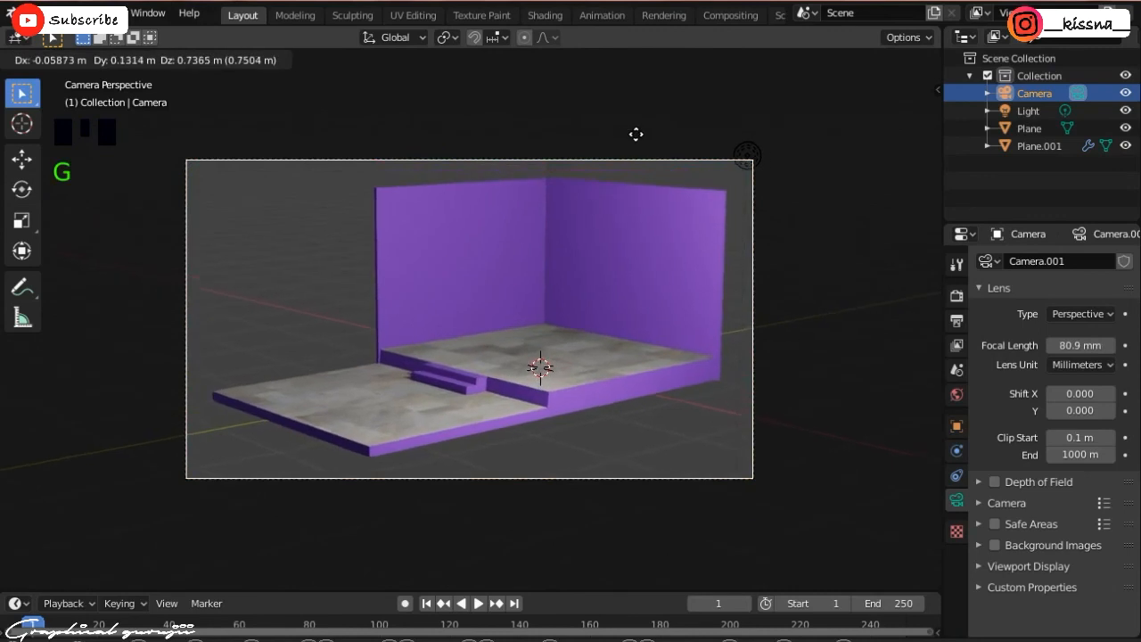
click(636, 132)
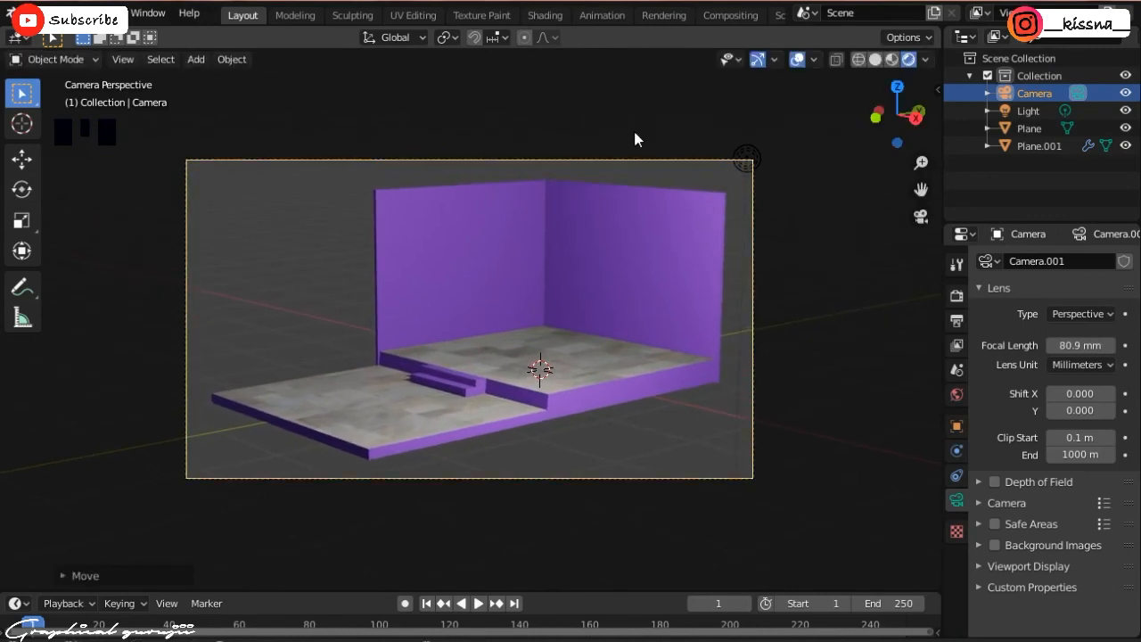
- Leave the camera view and open the walls' mesh for editing with their top corner vertices selected
click(665, 266)
key(KP_0)
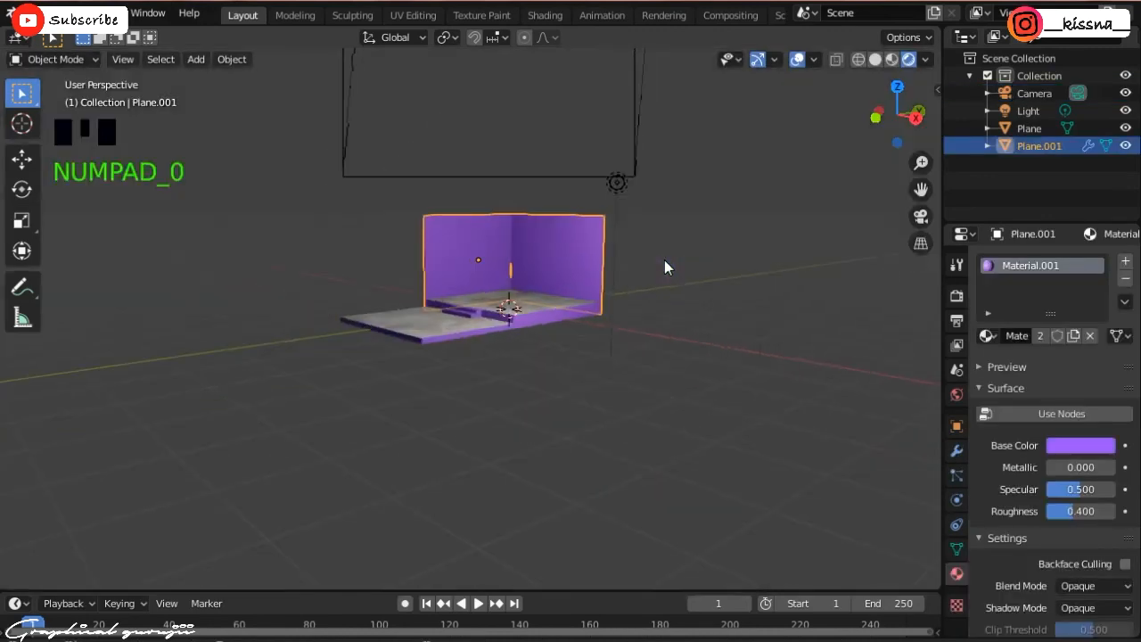
scroll(664, 259, up, 4)
key(Tab)
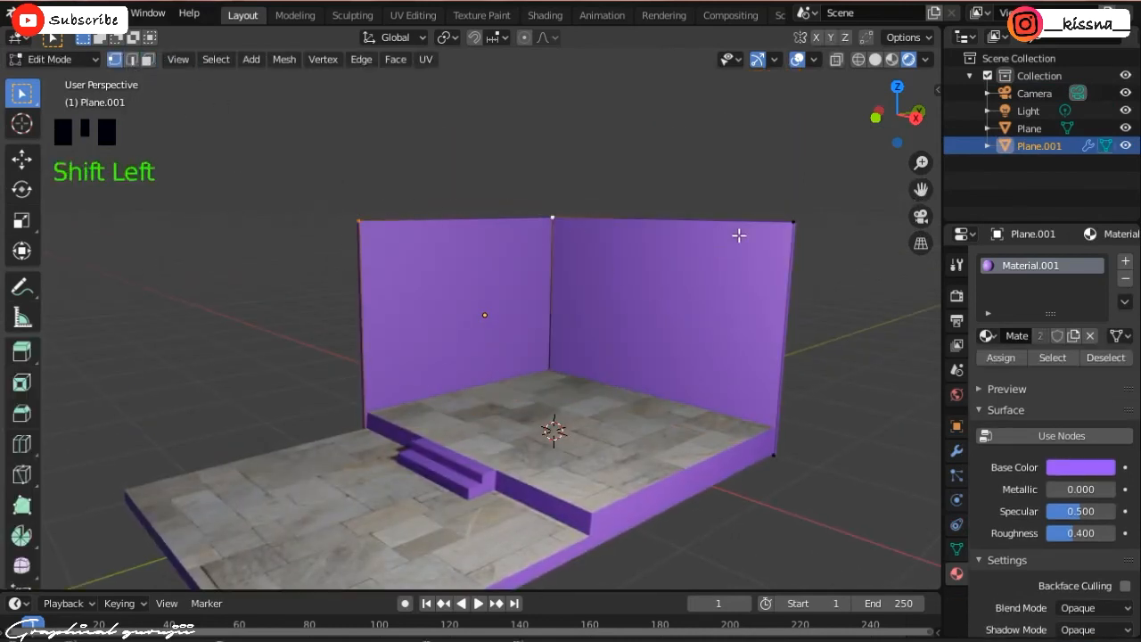
key(g)
key(z)
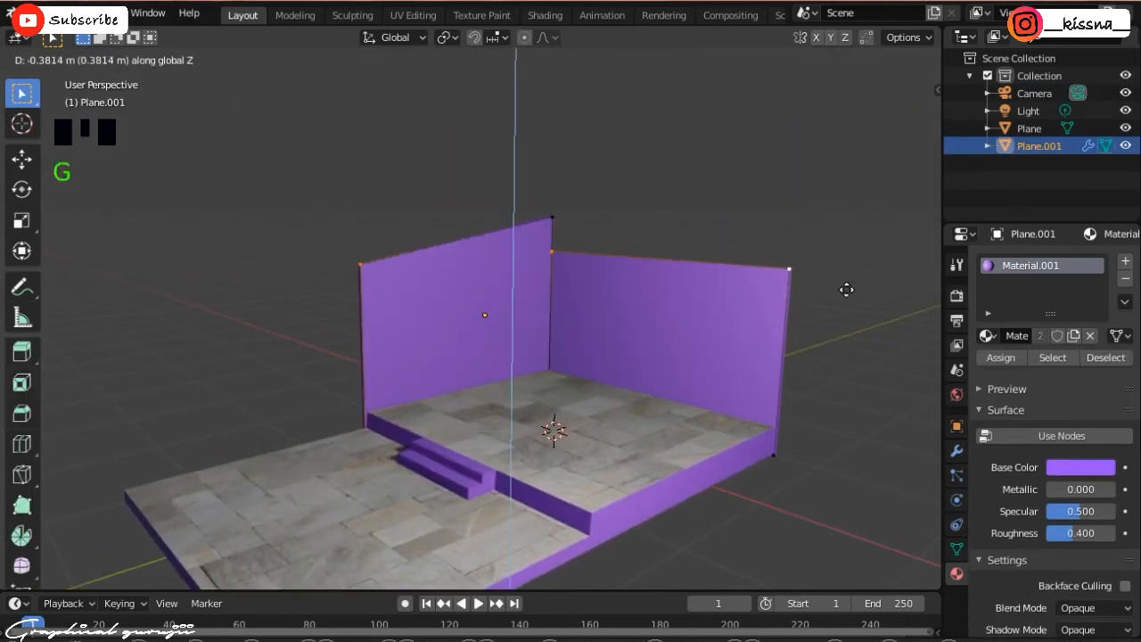
right_click(838, 290)
- Select all top vertices of both walls in X-ray, lower them about 0.49 m along Z and finish editing the mesh
drag(303, 169, 853, 273)
key(alt+z)
drag(367, 164, 841, 259)
drag(325, 183, 761, 259)
key(g)
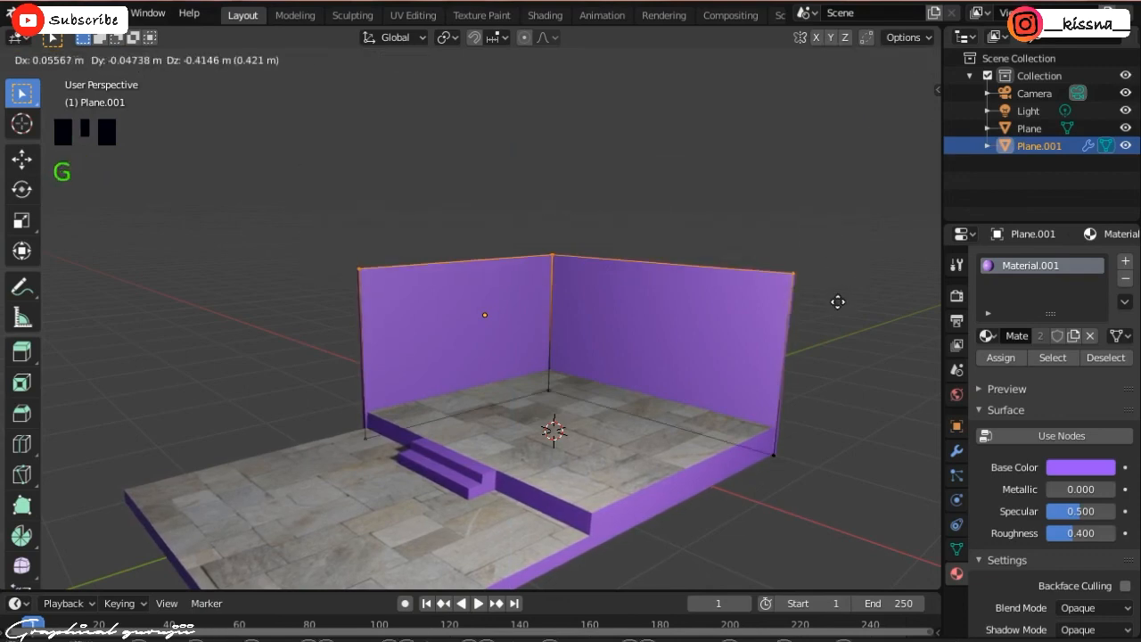
key(z)
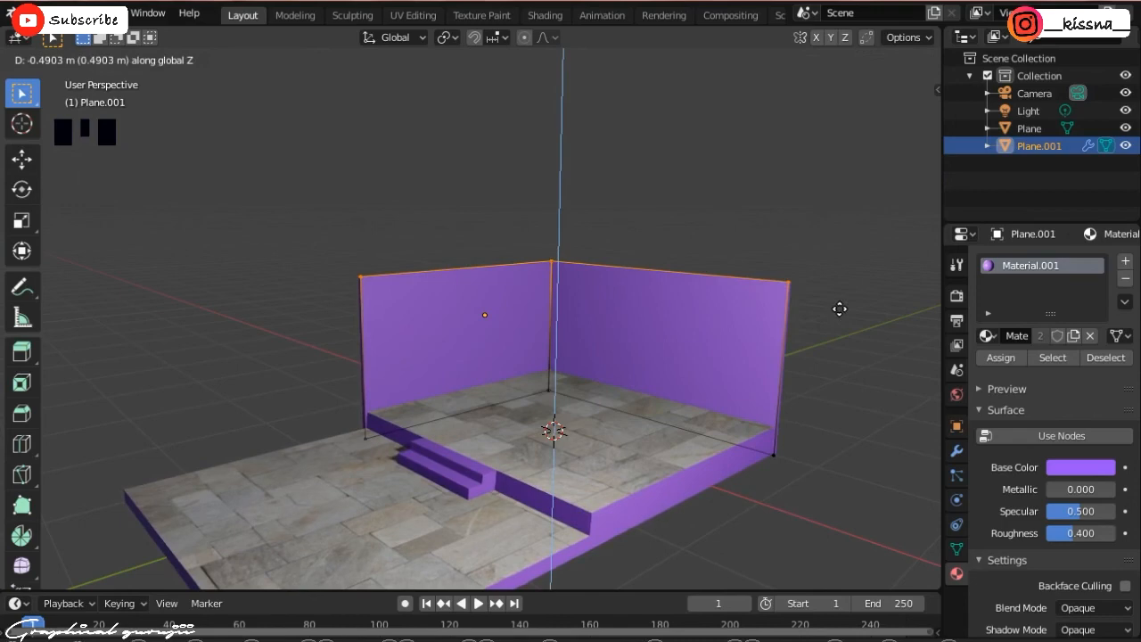
click(839, 309)
scroll(767, 223, down, 3)
drag(768, 222, 710, 263)
scroll(768, 223, up, 2)
key(Tab)
- Realign the camera to the current view of the room and adjust its lens angle to about 47.6 mm
scroll(655, 407, up, 2)
scroll(656, 405, down, 1)
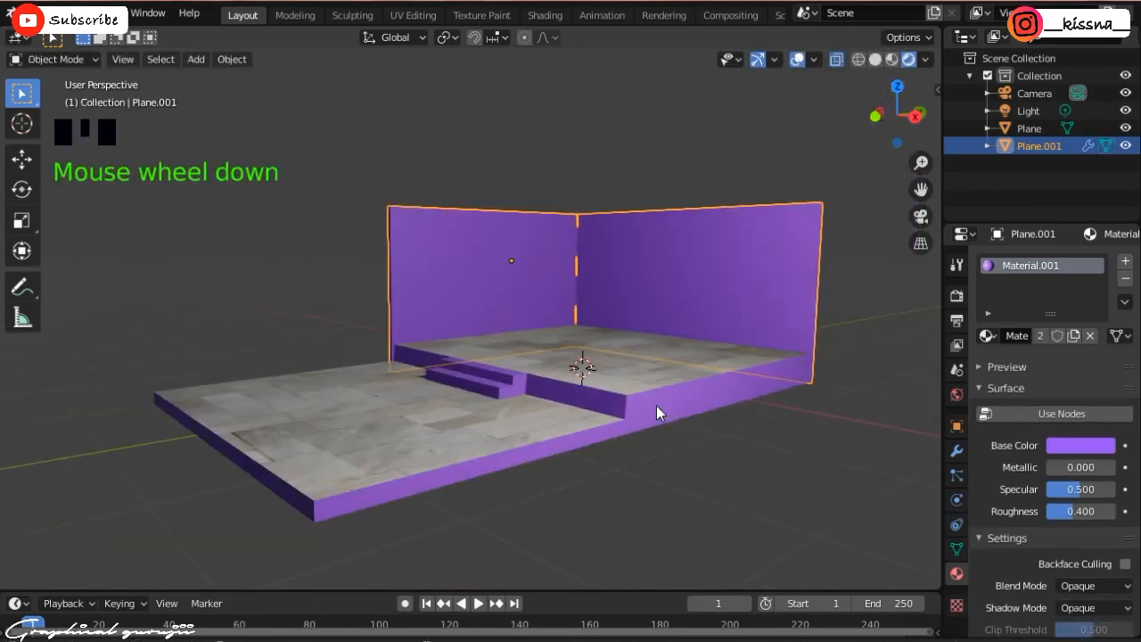
key(ctrl+alt+KP_0)
scroll(668, 223, down, 2)
click(663, 211)
right_click(663, 208)
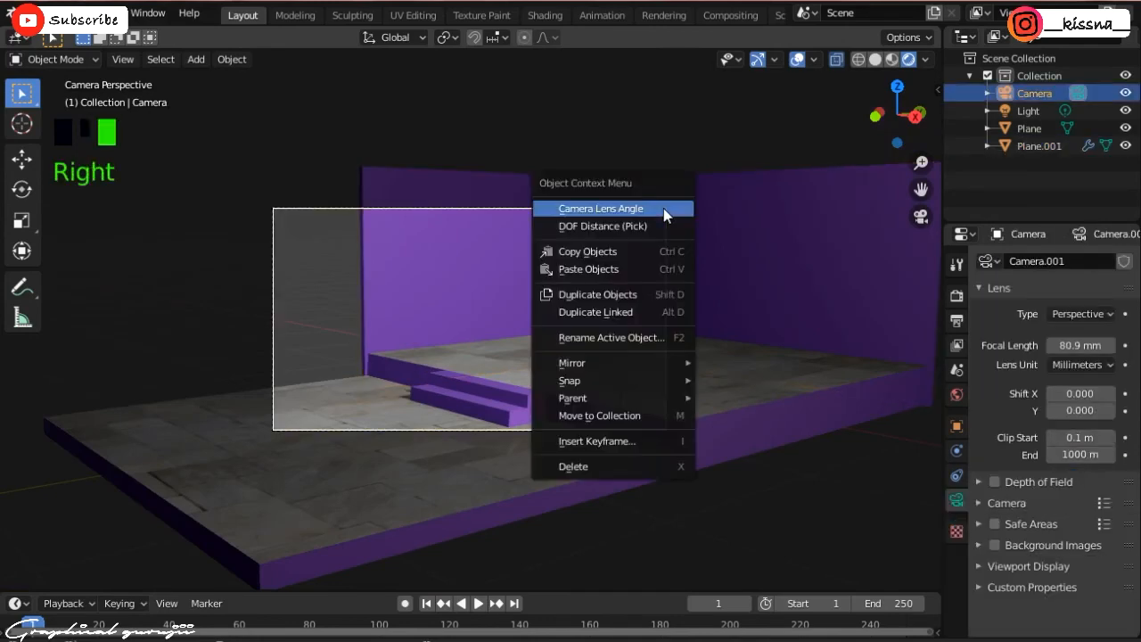
click(663, 208)
click(371, 231)
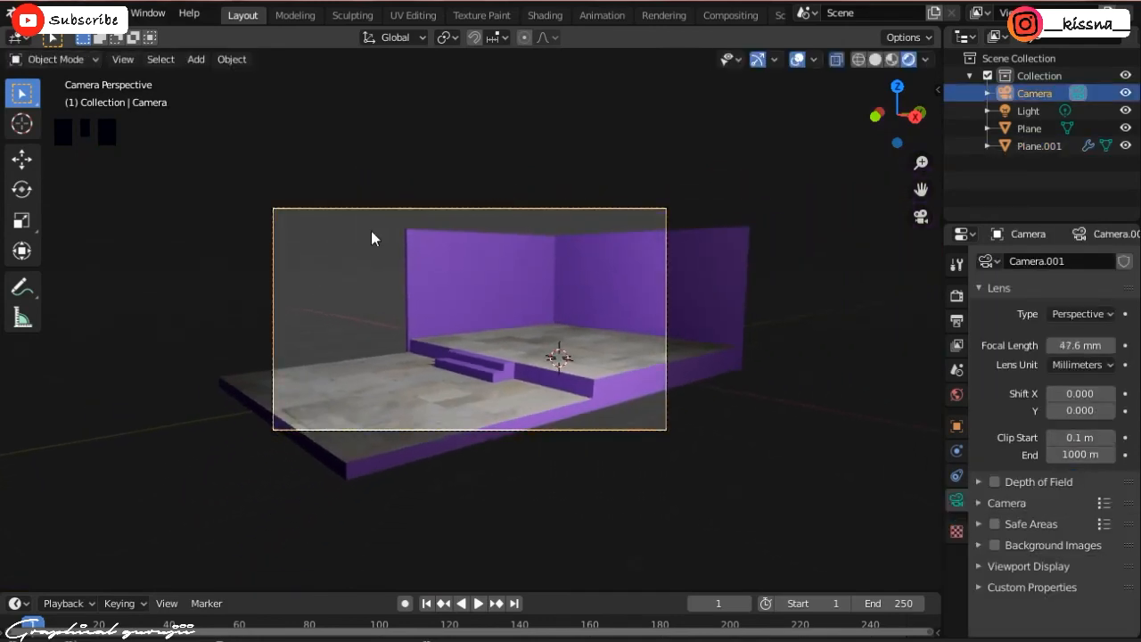
- Assign a new empty material slot to the inner face of the right wall and finish editing the mesh
scroll(488, 328, up, 4)
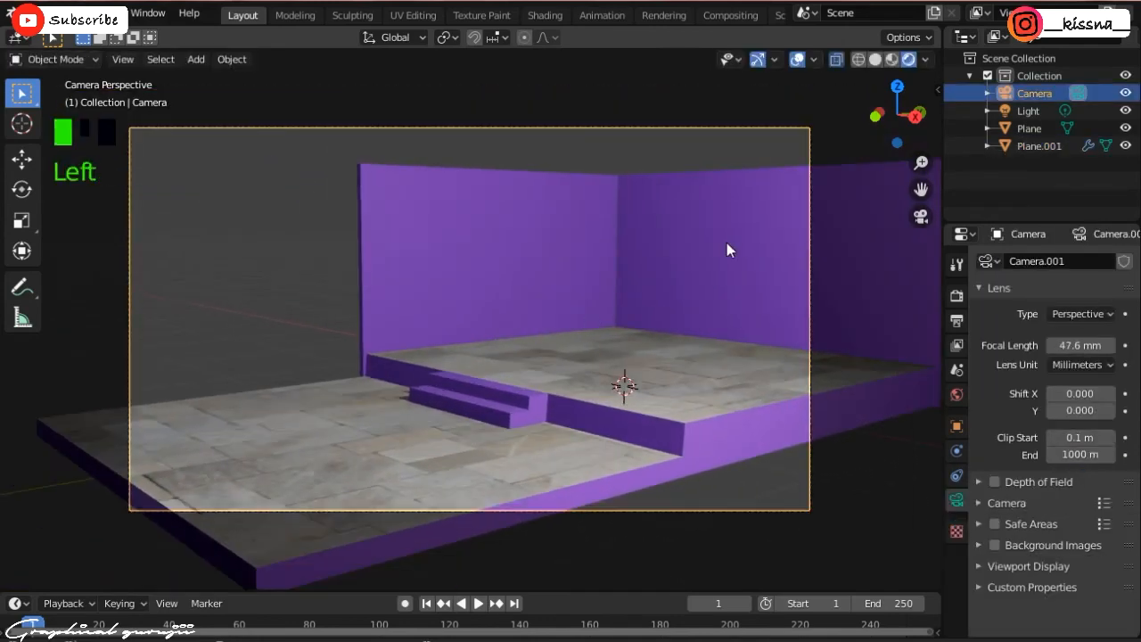
click(727, 249)
key(Tab)
click(147, 59)
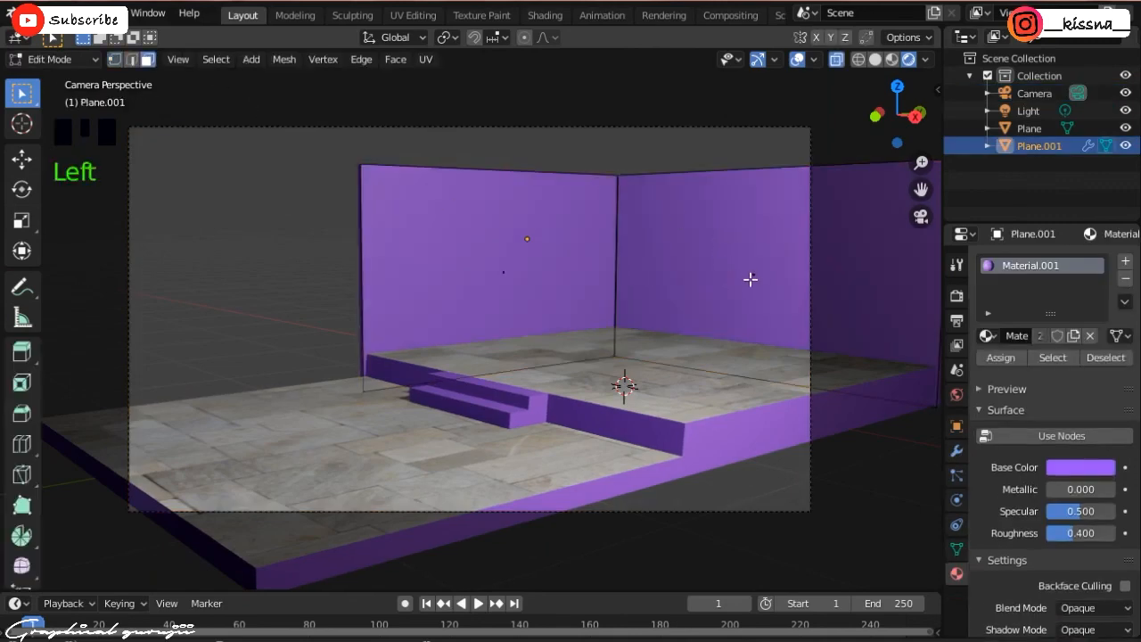
click(751, 279)
click(1126, 260)
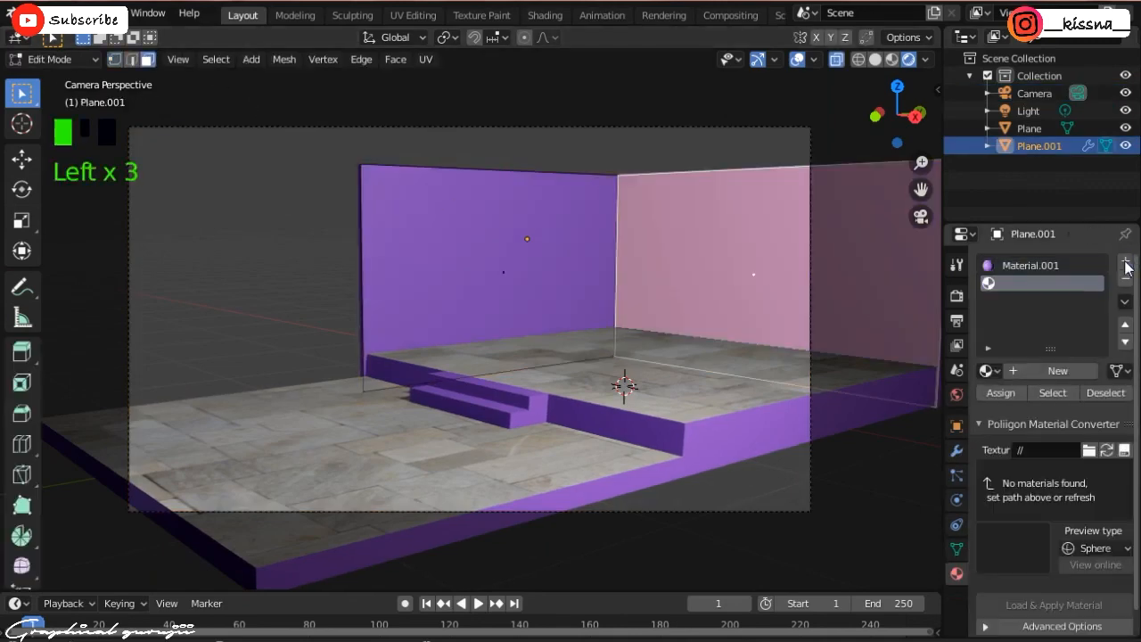
click(1010, 398)
key(Tab)
- Create a new node-based material in the right wall's empty slot in the Shading workspace
click(482, 15)
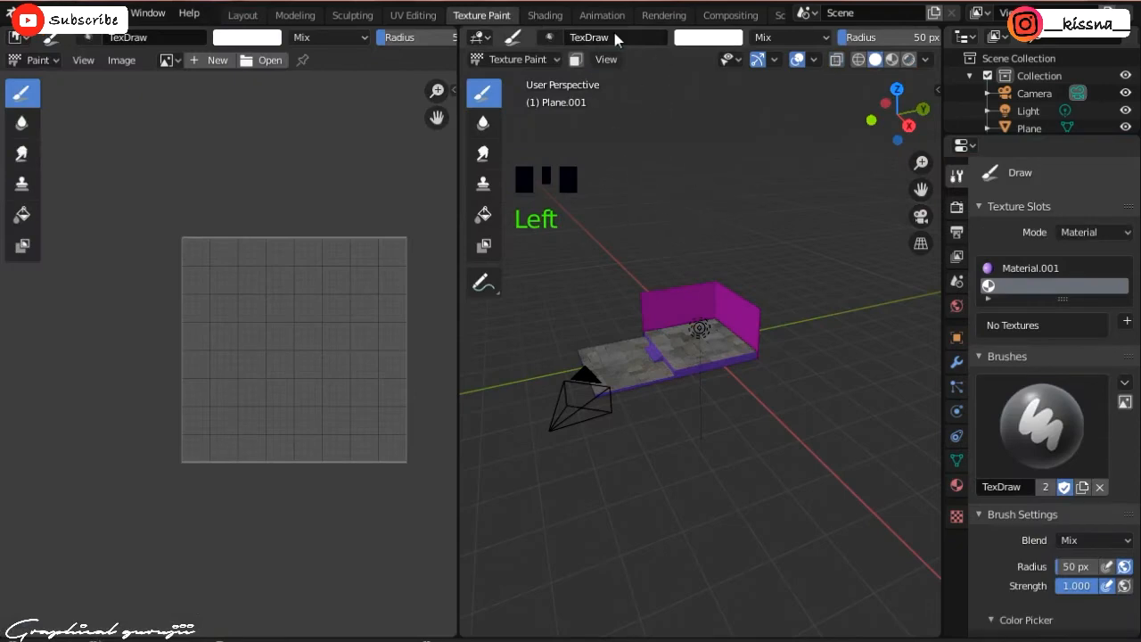
click(545, 16)
scroll(589, 249, up, 3)
drag(896, 107, 869, 116)
click(1028, 283)
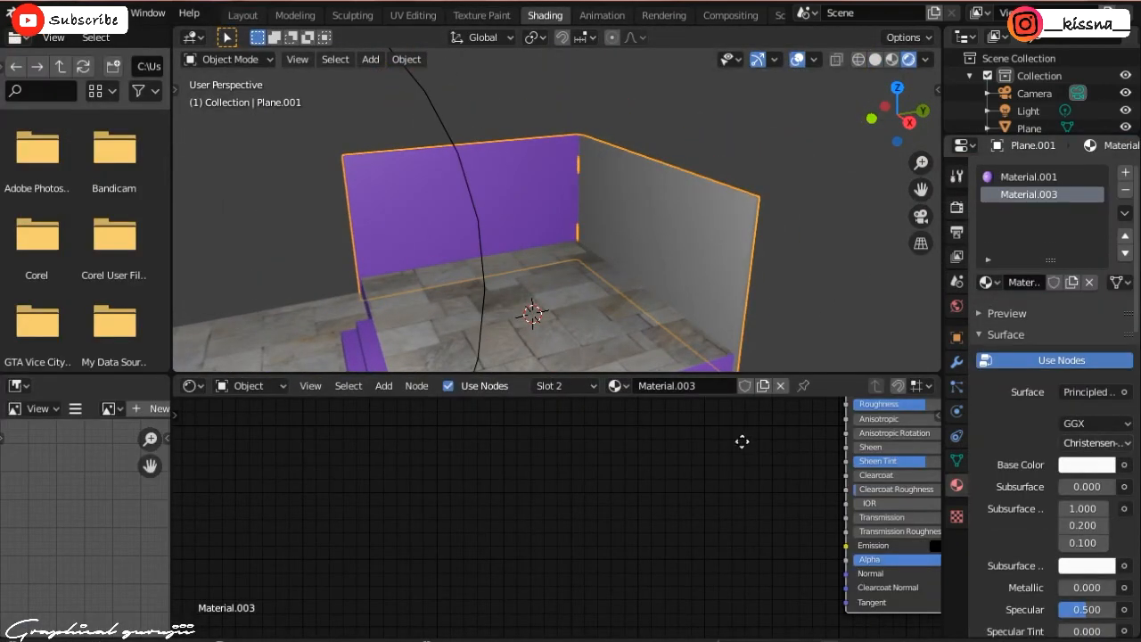
middle_drag(742, 441, 723, 492)
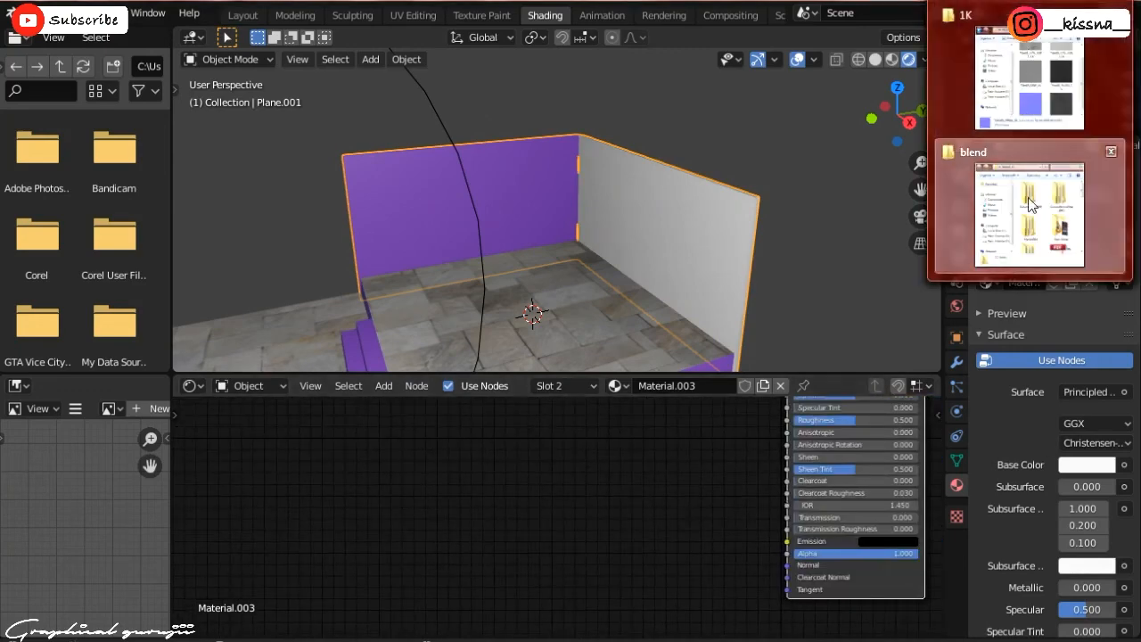
- Find the BricksPaintedWhite001_NRM_1K image in the blend texture folders and add it to the wall material's node tree
click(1029, 203)
double_click(892, 289)
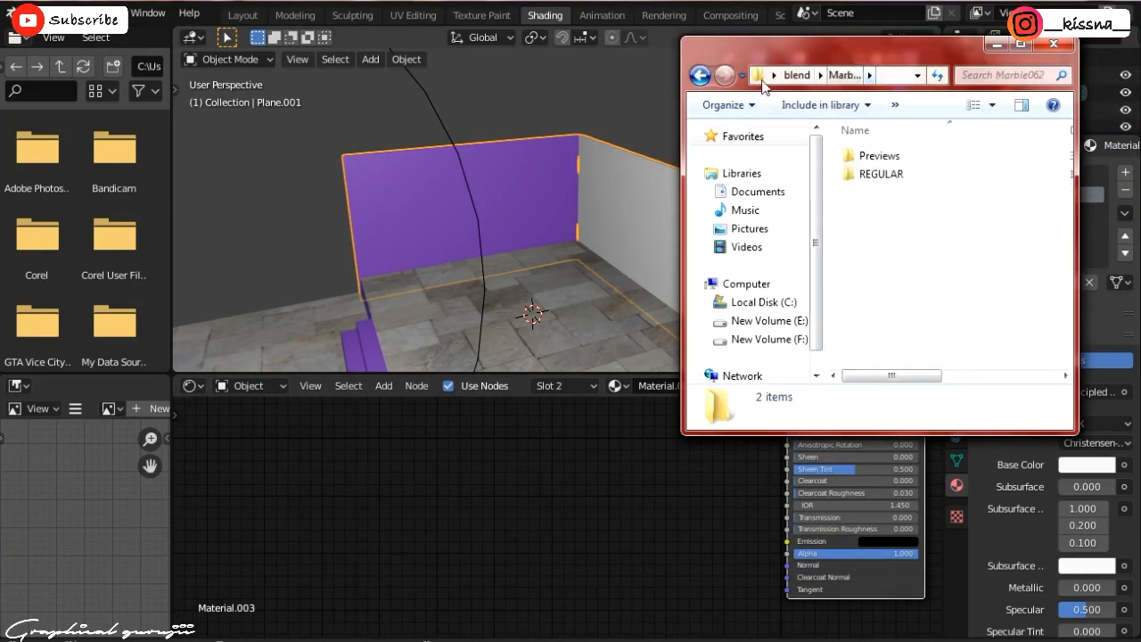
click(700, 75)
click(991, 183)
scroll(984, 285, down, 2)
double_click(897, 287)
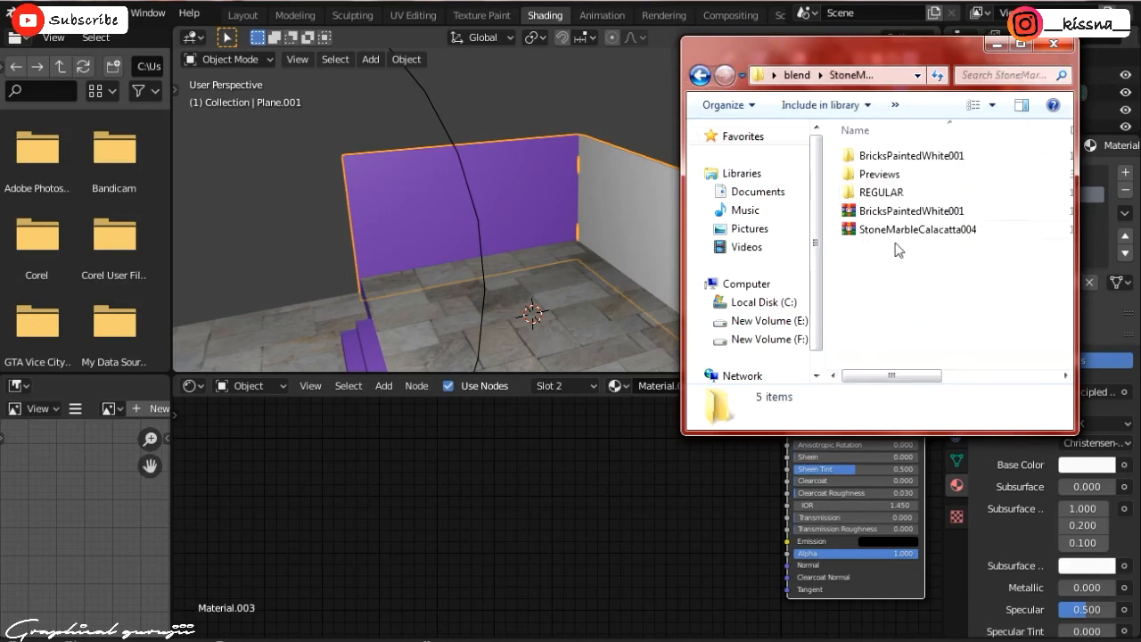
double_click(900, 157)
double_click(880, 173)
double_click(878, 155)
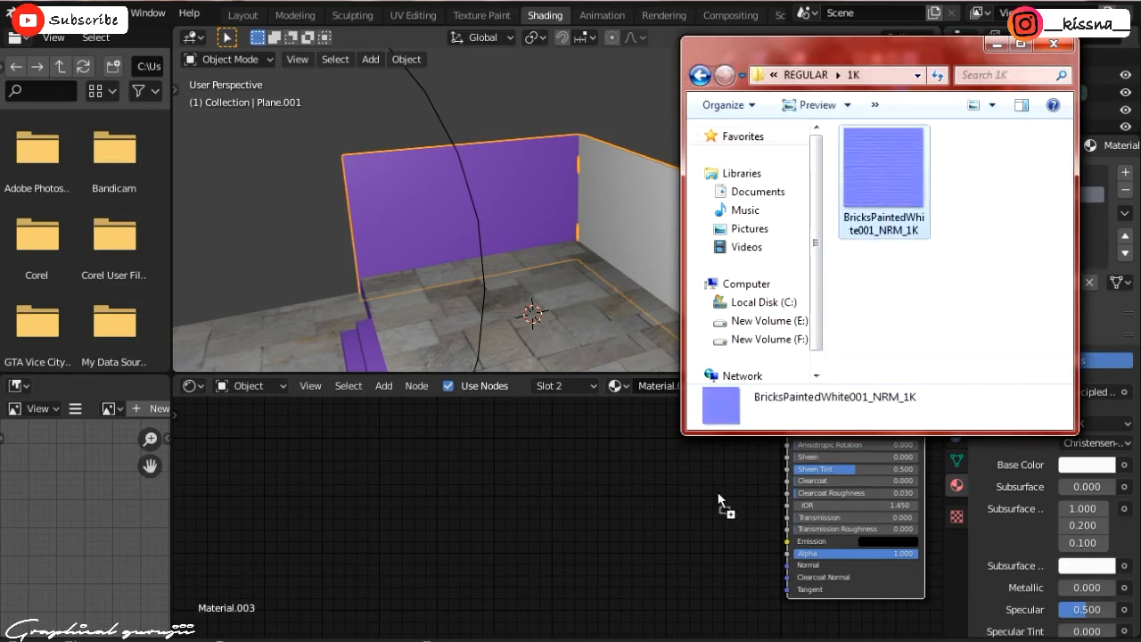
drag(885, 173, 705, 498)
click(706, 498)
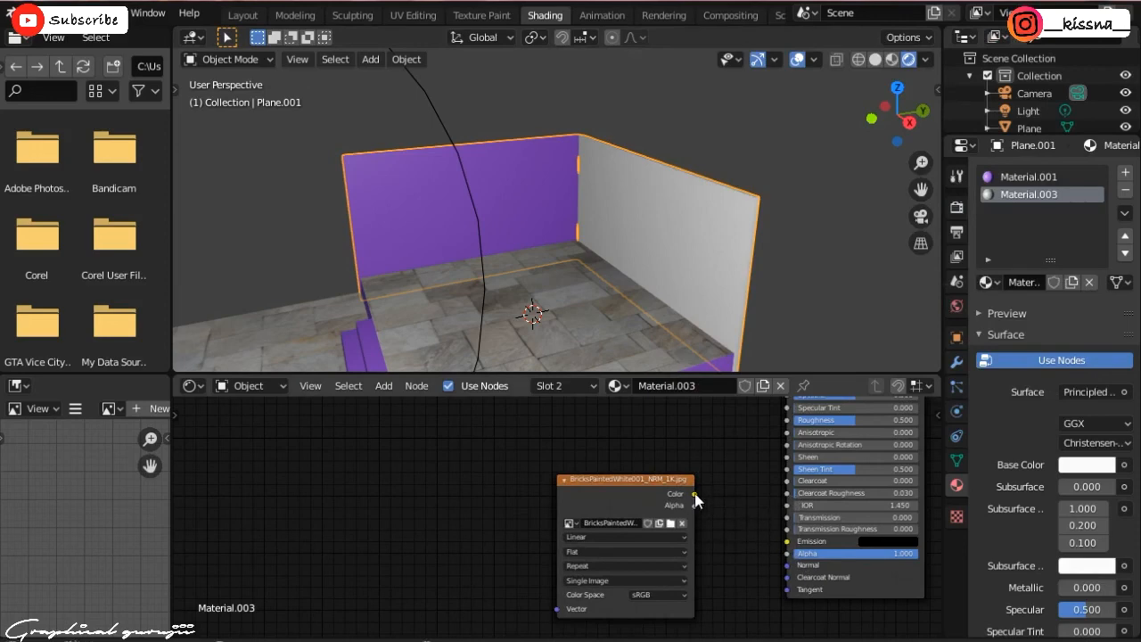
- Connect the brick image's Color to the shader's Normal input and add linked Texture Coordinate and Mapping nodes
drag(785, 567, 787, 565)
middle_drag(765, 294, 636, 477)
key(ctrl+t)
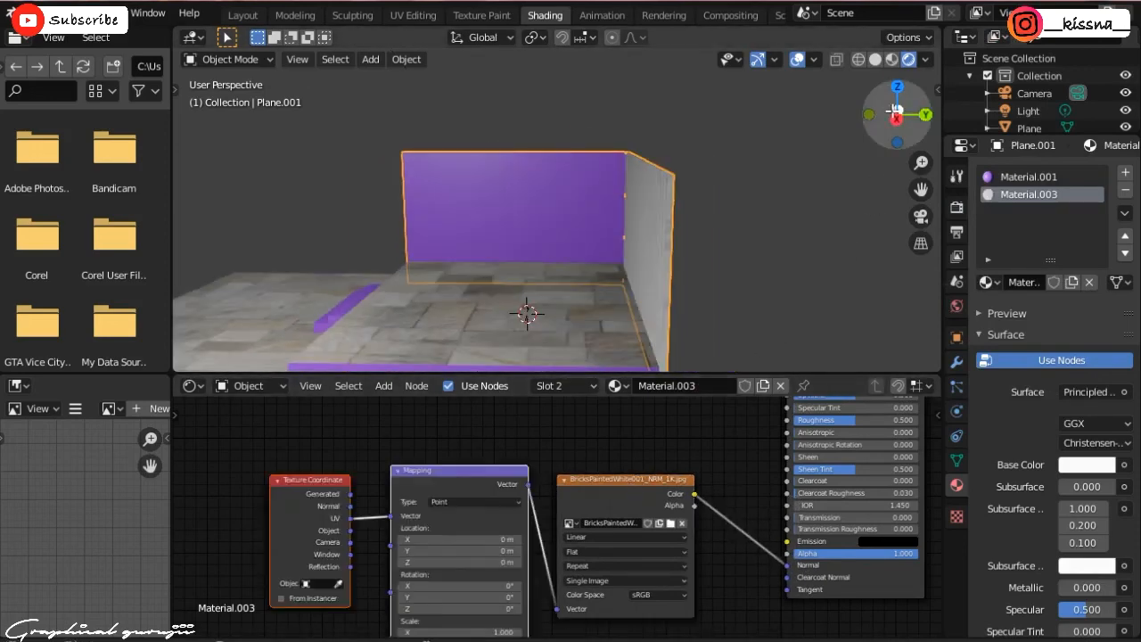
- Set the brick texture's Mapping rotation to 1° on X and 90° on Z, keeping all scales at 1.000
drag(895, 112, 940, 134)
middle_drag(360, 597, 378, 508)
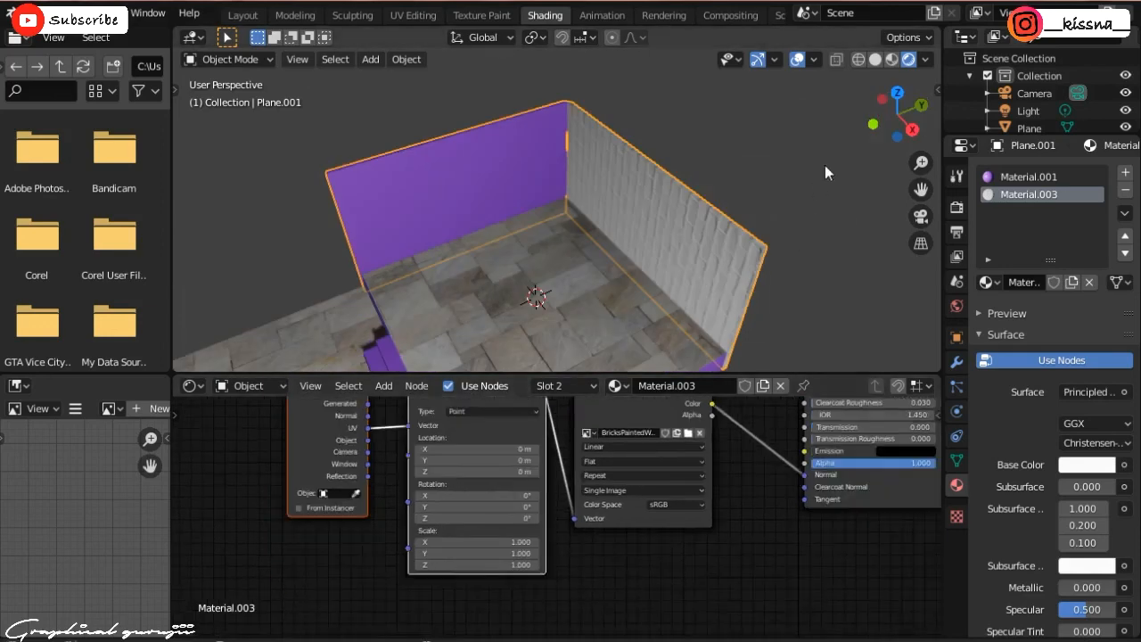
drag(900, 111, 891, 105)
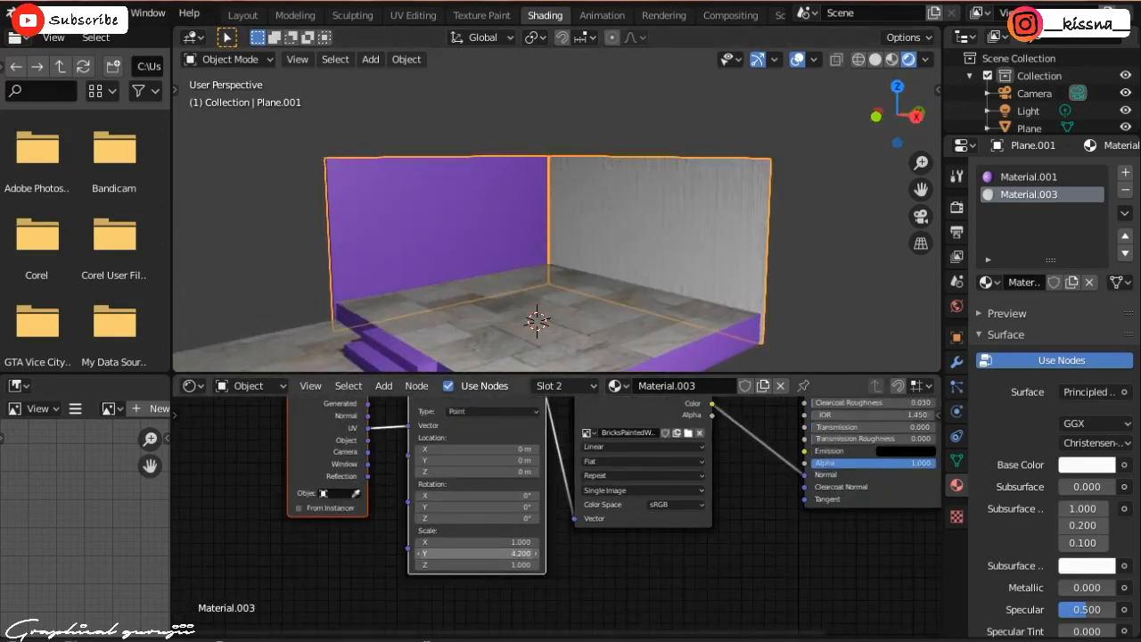
click(477, 552)
text(2.5)
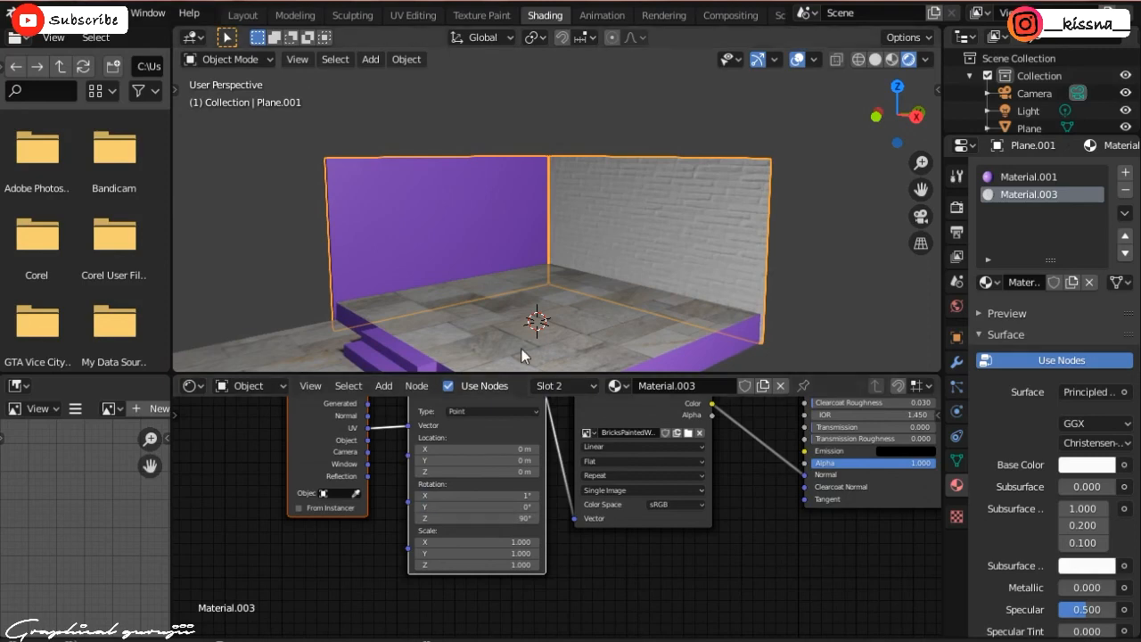
right_click(784, 301)
- Set the brick texture's Mapping scale on Y to 2.200 and check the pattern on the wall
drag(886, 122, 943, 133)
drag(477, 553, 512, 554)
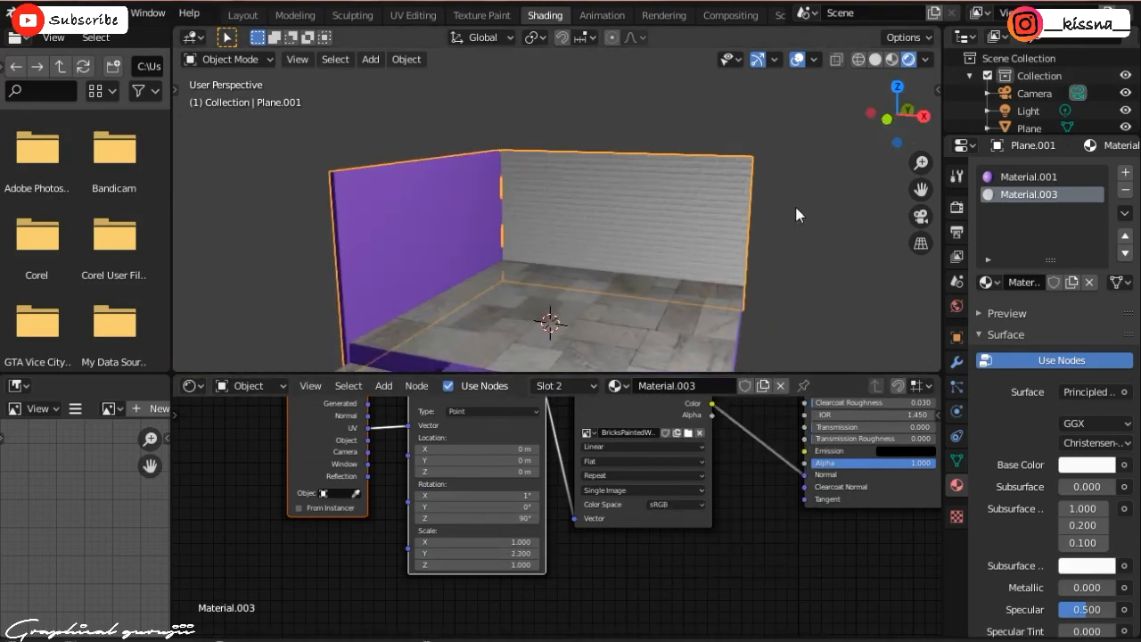
scroll(796, 206, up, 3)
scroll(802, 167, down, 2)
- Set the brick wall's base color to a medium blue with hue 0.611 and saturation 0.507, and return to the Layout workspace
middle_drag(794, 406, 772, 539)
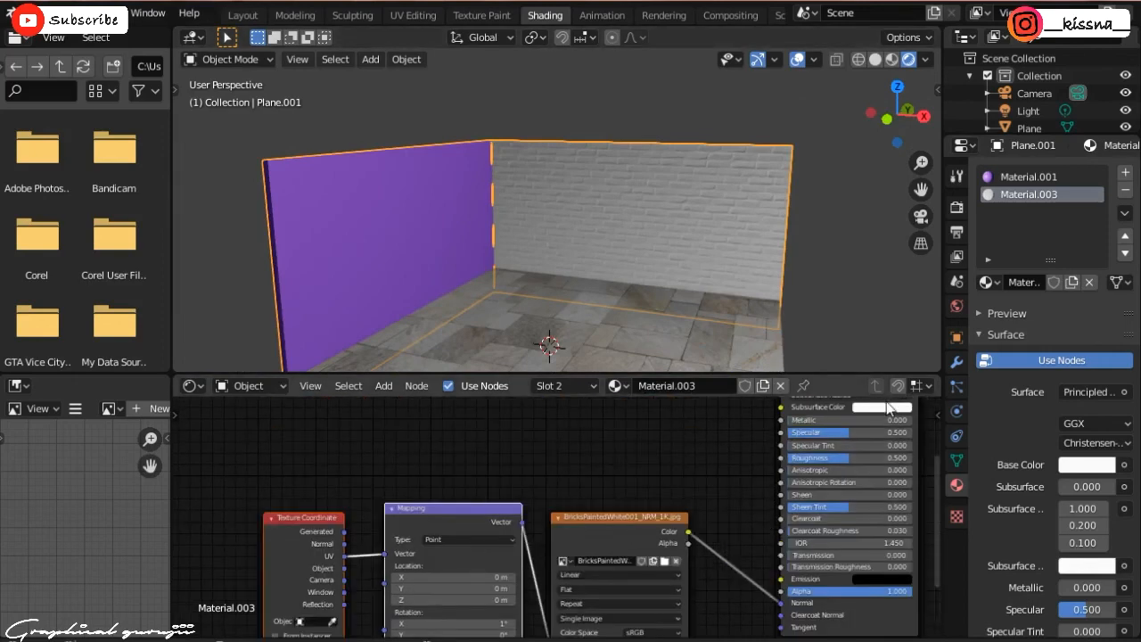
middle_drag(927, 424, 900, 479)
click(869, 424)
click(909, 283)
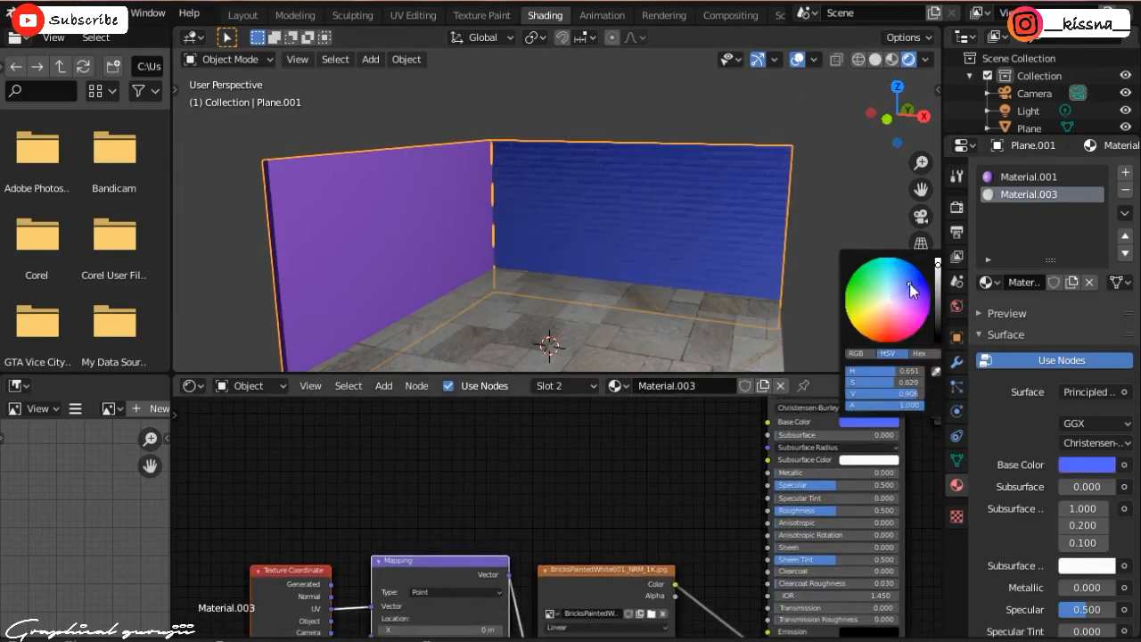
click(896, 277)
click(901, 283)
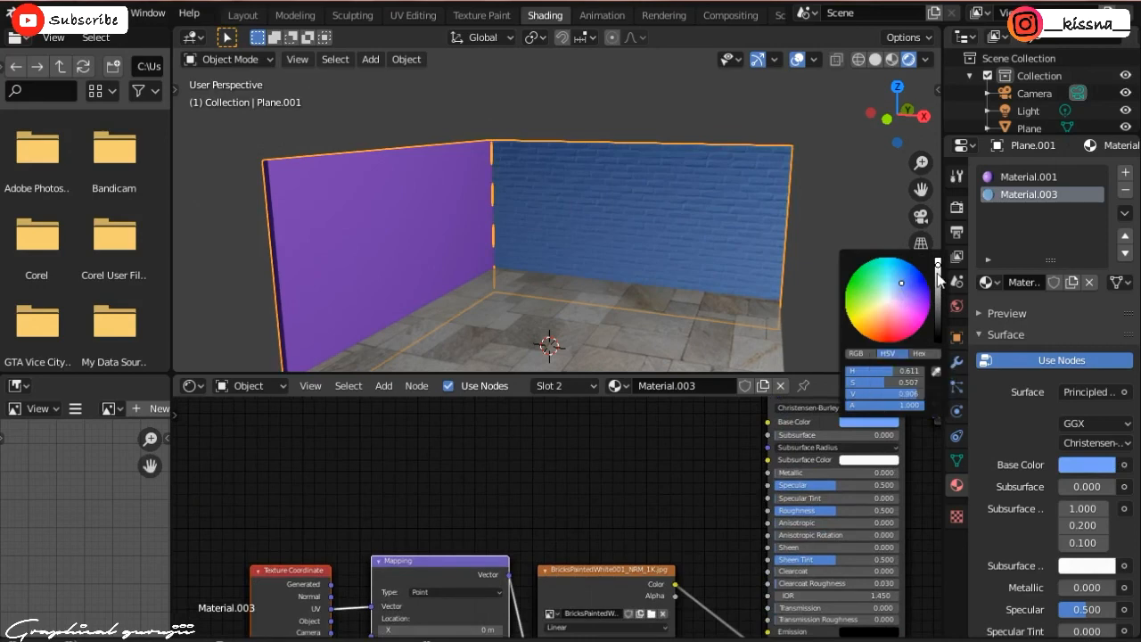
click(242, 15)
scroll(653, 208, down, 2)
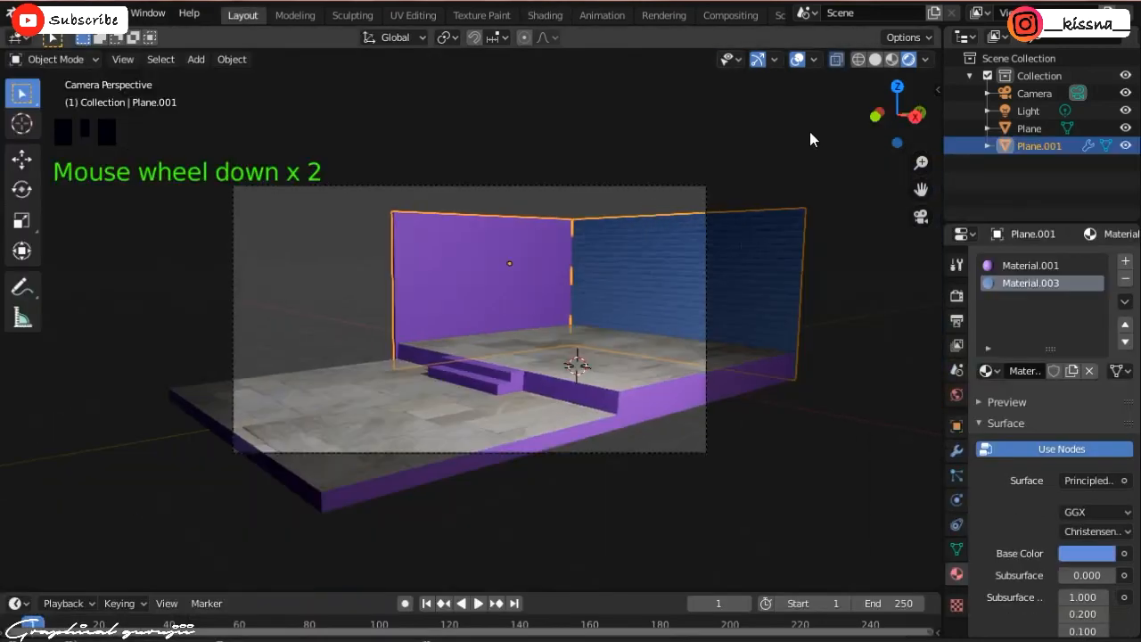
- Place the 3D cursor on the lower floor in front of the steps and add a mesh circle there
click(809, 133)
click(921, 217)
scroll(643, 267, up, 1)
mouse_move(898, 114)
mouse_down()
mouse_move(934, 130)
mouse_move(856, 136)
mouse_move(895, 114)
mouse_up()
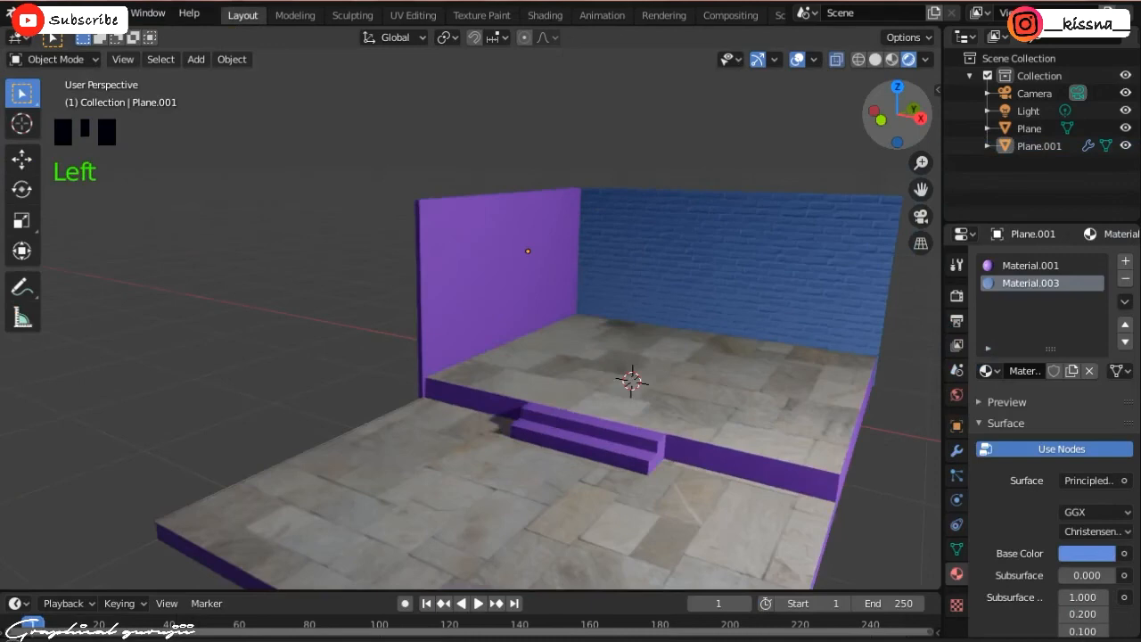
scroll(731, 250, down, 2)
shift+right_click(513, 451)
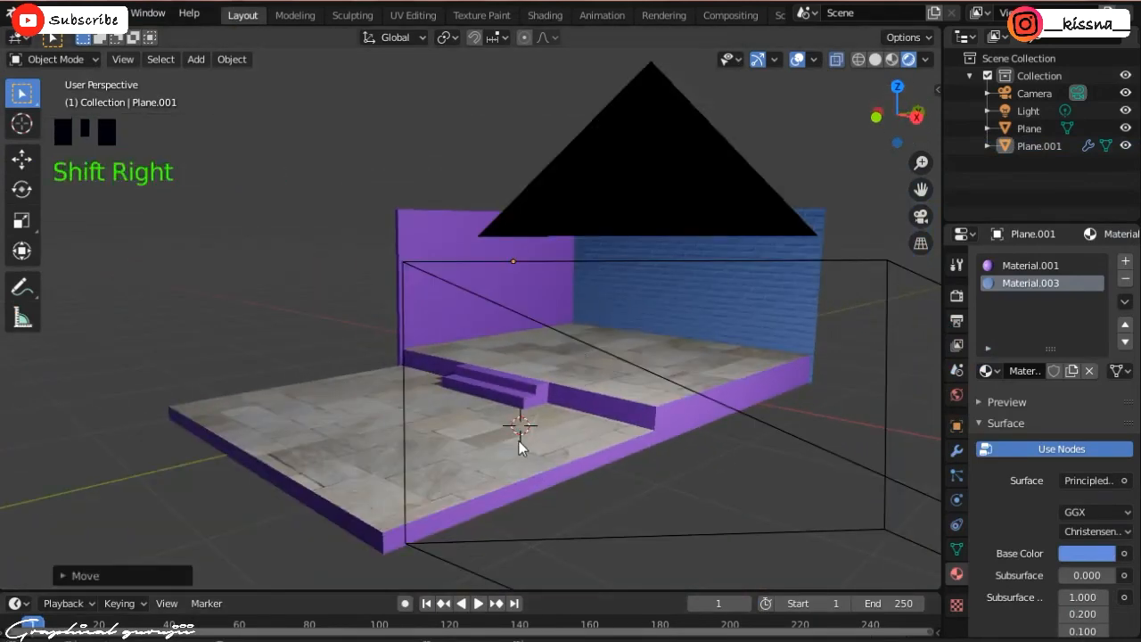
key(shift+a)
mouse_move(526, 199)
click(568, 235)
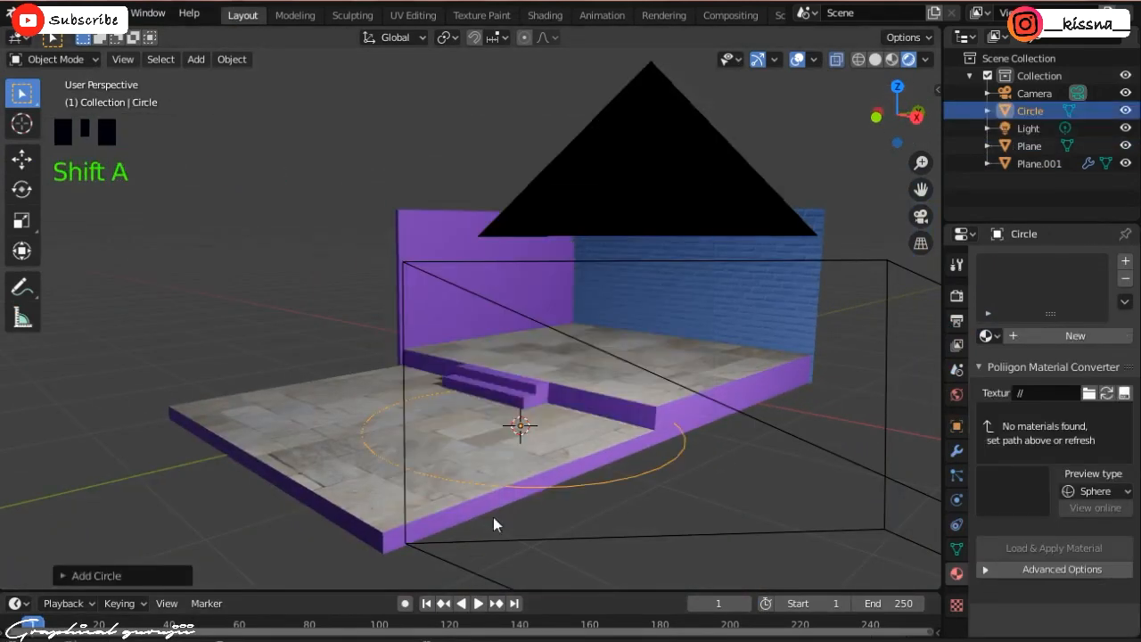
- Set the new circle to 10 vertices with Ngon fill and reduce its radius
click(123, 578)
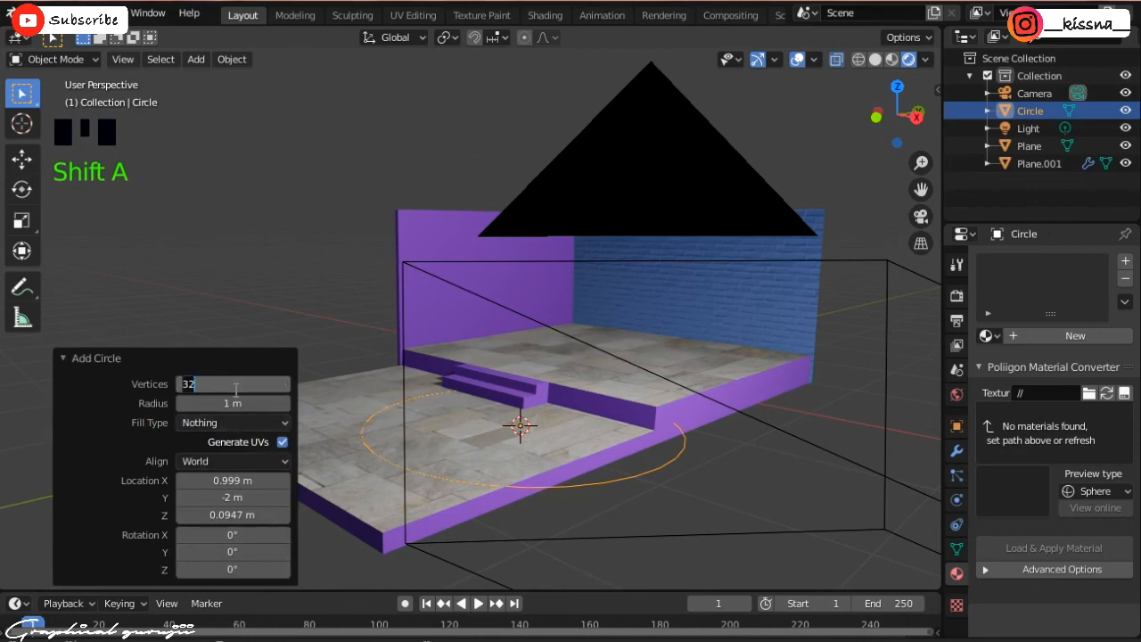
key(Return)
click(233, 423)
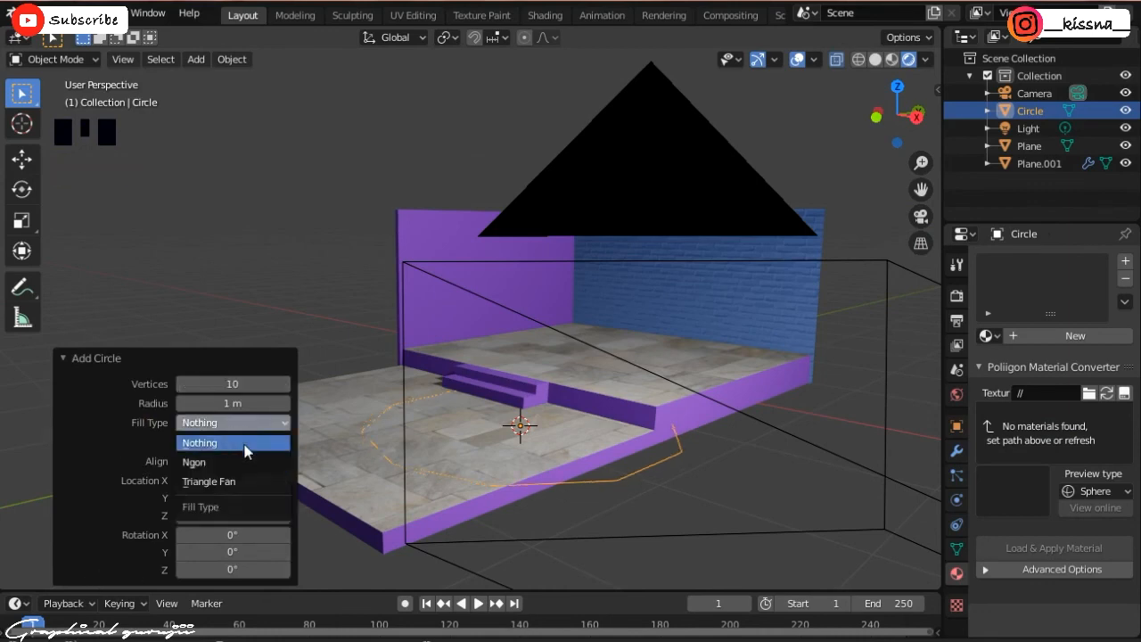
drag(233, 422, 214, 462)
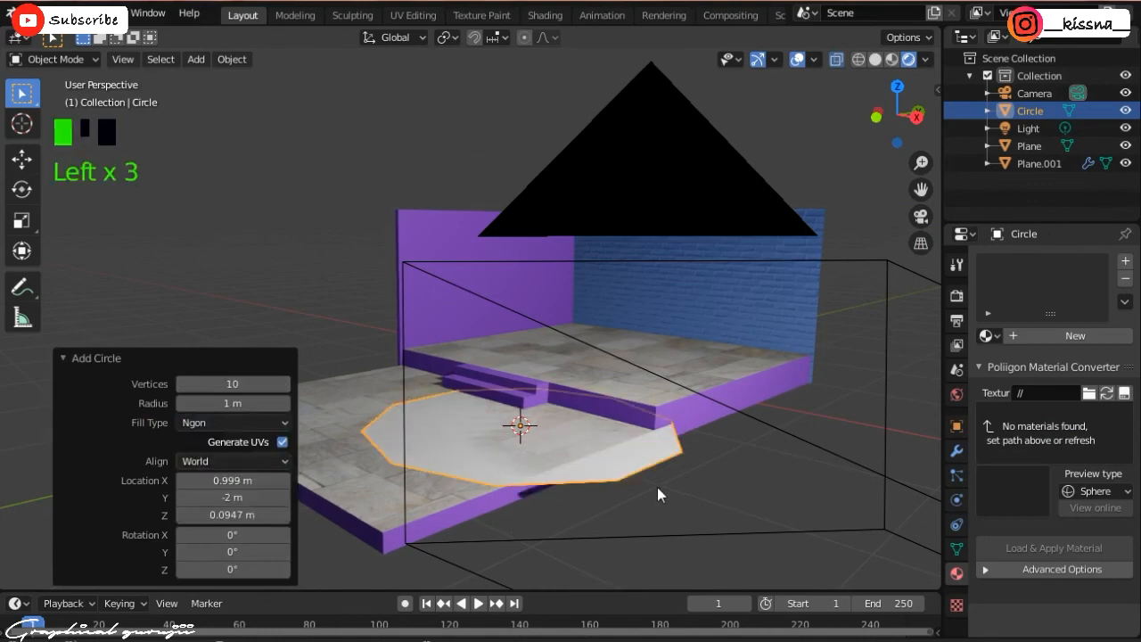
drag(244, 404, 206, 403)
scroll(489, 274, up, 2)
click(322, 230)
scroll(821, 236, down, 4)
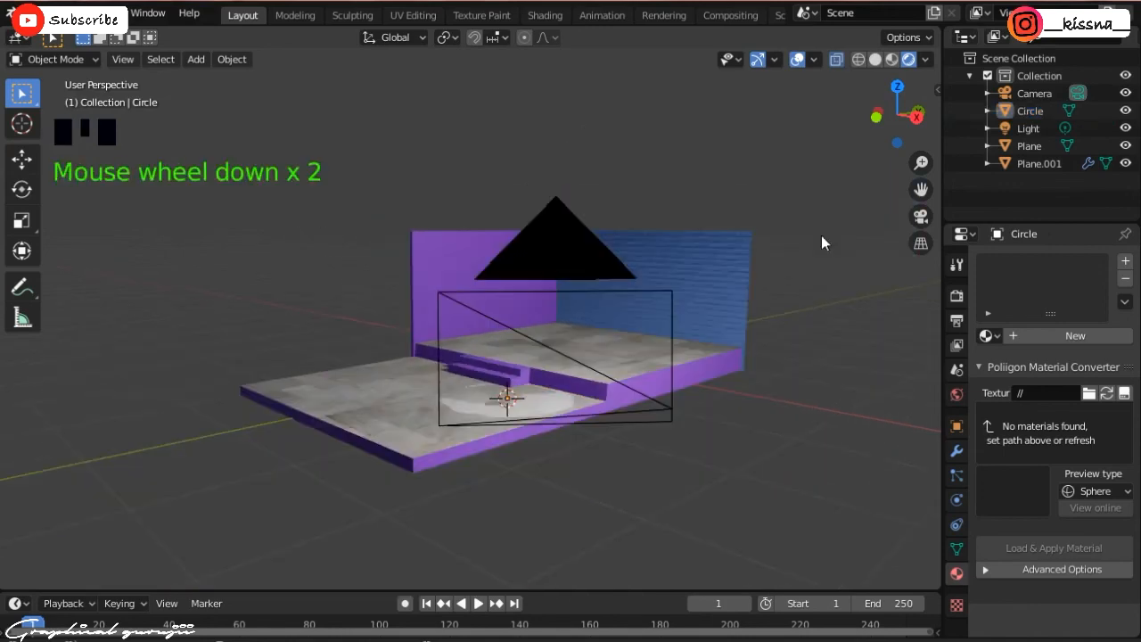
- Isolate the circle in solid shading and add a Subdivision Surface modifier with the viewport level at 2
click(532, 400)
key(KP_Divide)
click(875, 60)
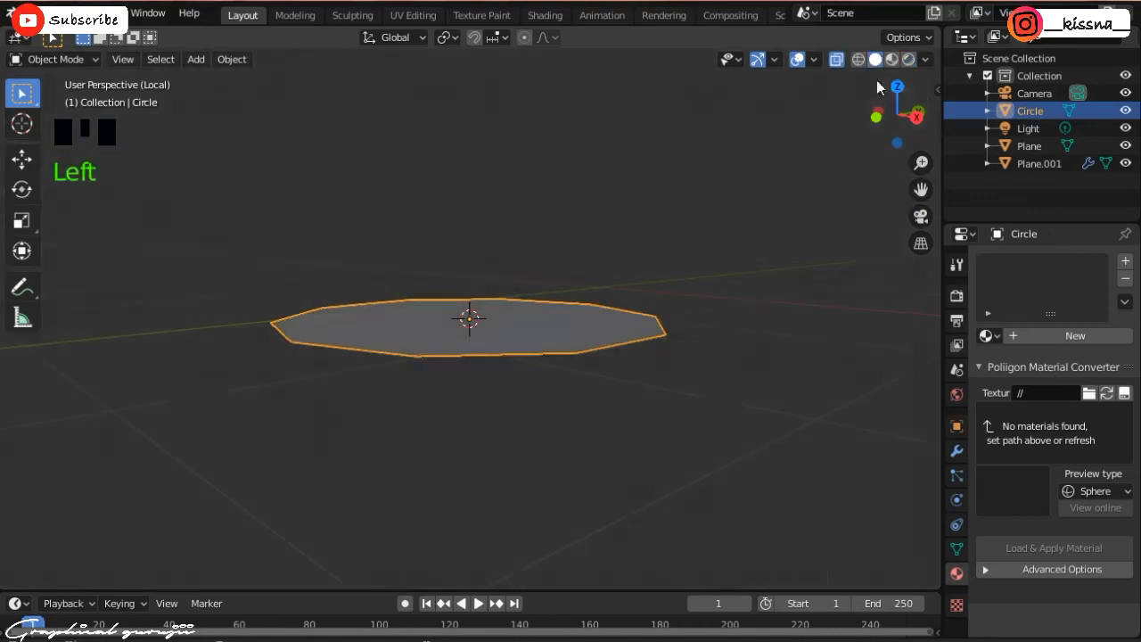
drag(892, 103, 1003, 169)
click(956, 450)
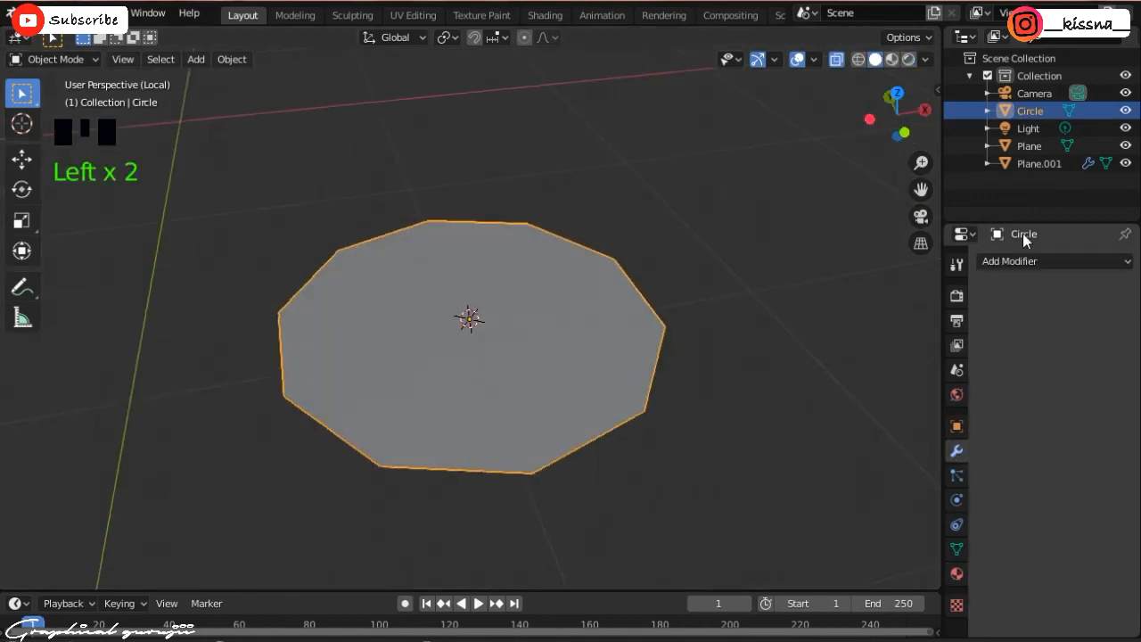
click(1055, 261)
click(808, 550)
drag(845, 109, 854, 110)
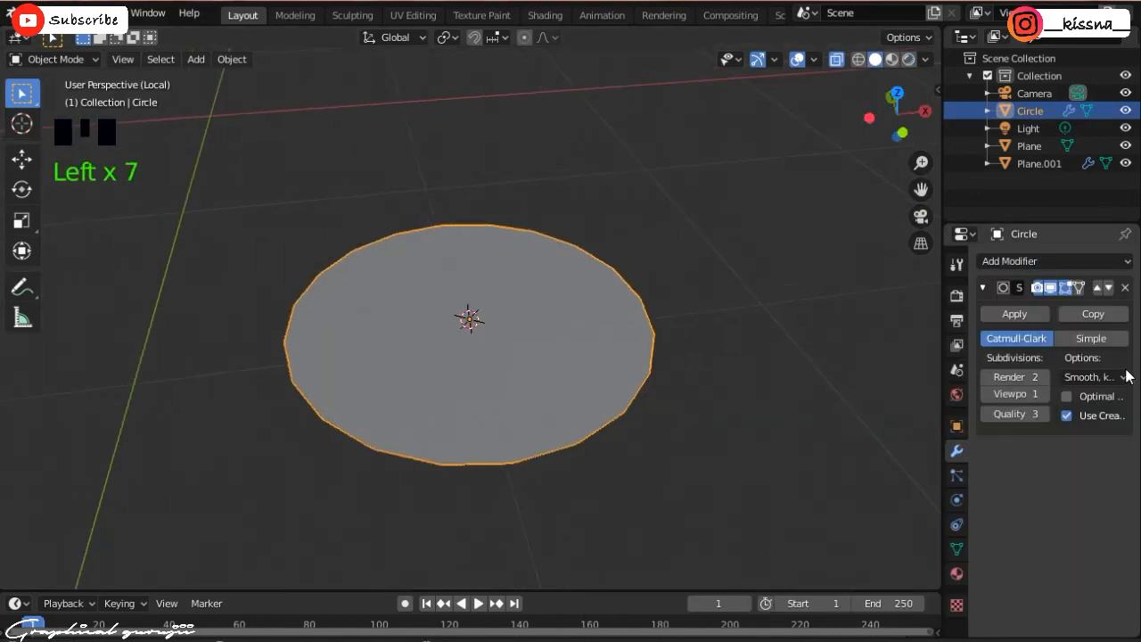
click(1049, 392)
- Scale the circle down slightly and extrude its face about 0.032 m downward to form a thin disc
key(s)
click(737, 396)
key(Tab)
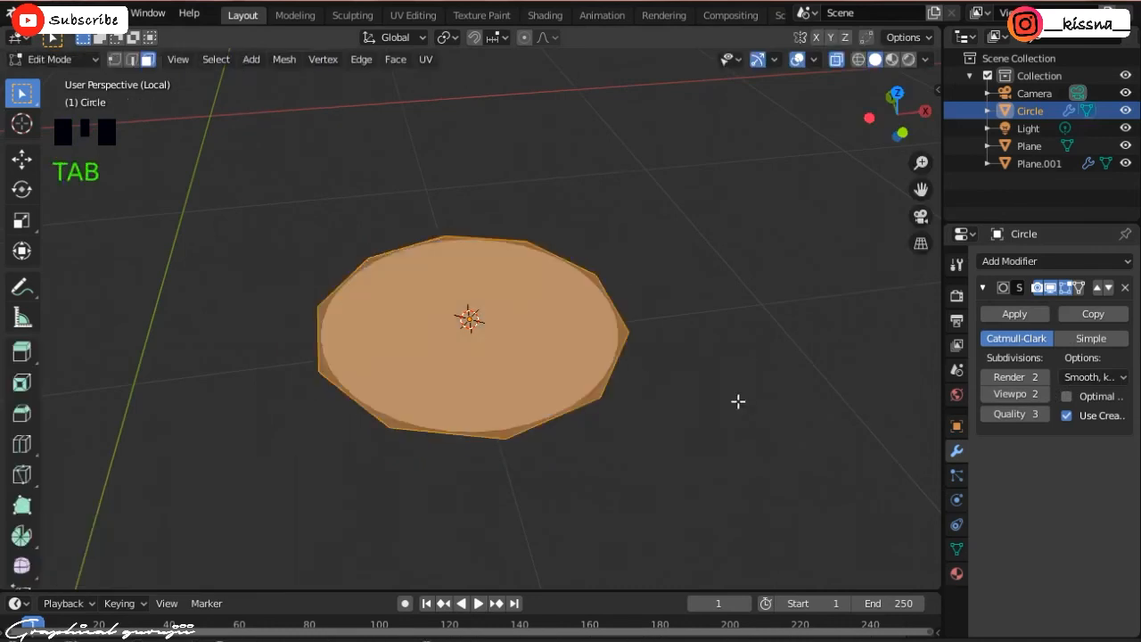
key(KP_1)
key(e)
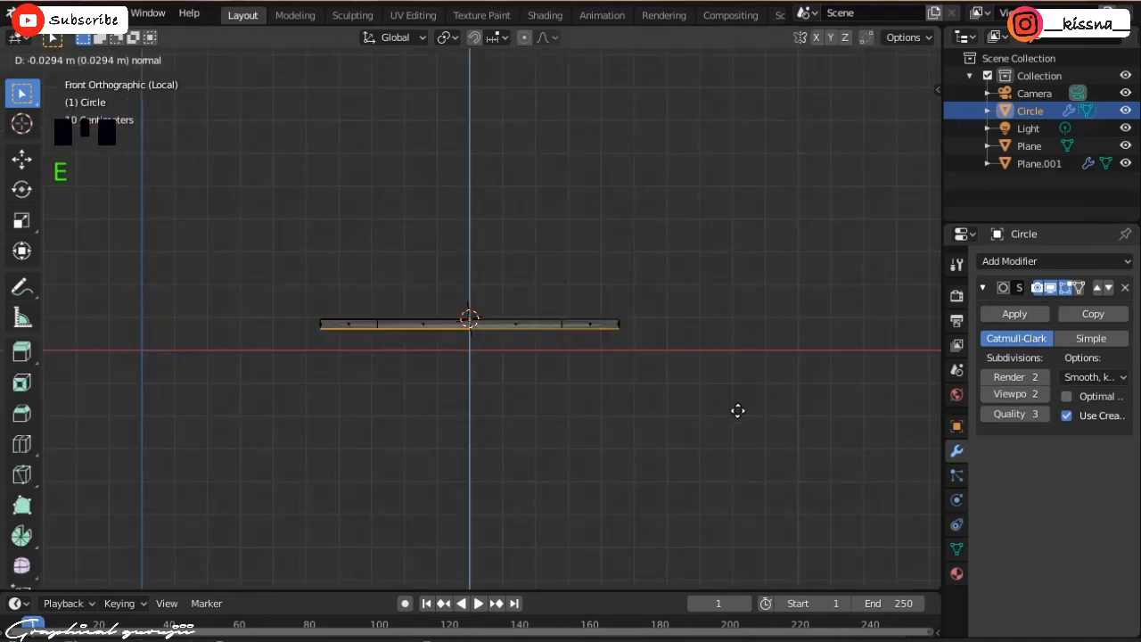
click(736, 406)
- Add two edge loops around the disc's side, one slid to the upper rim and one to the lower rim
scroll(645, 258, up, 1)
click(670, 320)
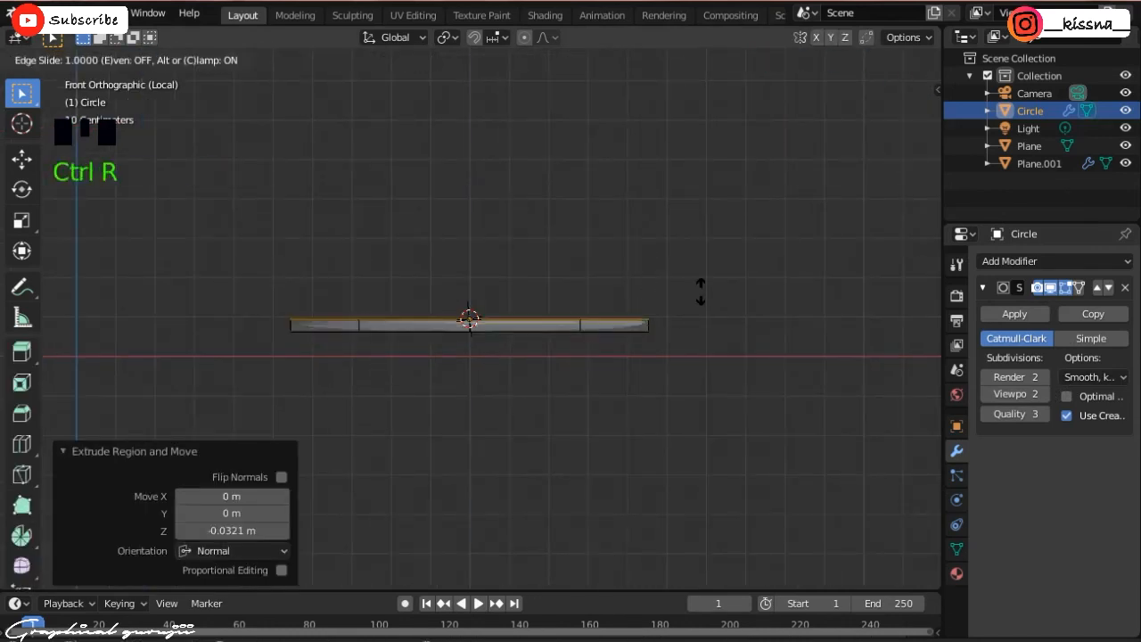
click(699, 292)
key(ctrl+r)
click(645, 324)
click(687, 364)
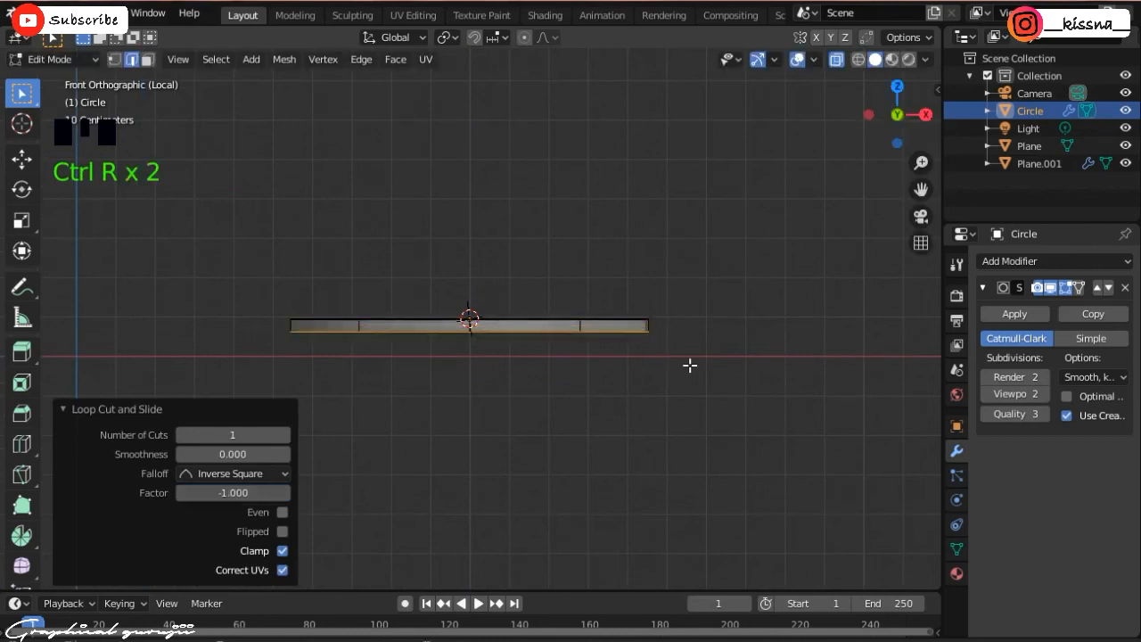
- Return to the full scene, turn off X-ray and raise the disc 0.19 m along Z
key(KP_0)
key(KP_Divide)
key(Tab)
scroll(598, 479, up, 4)
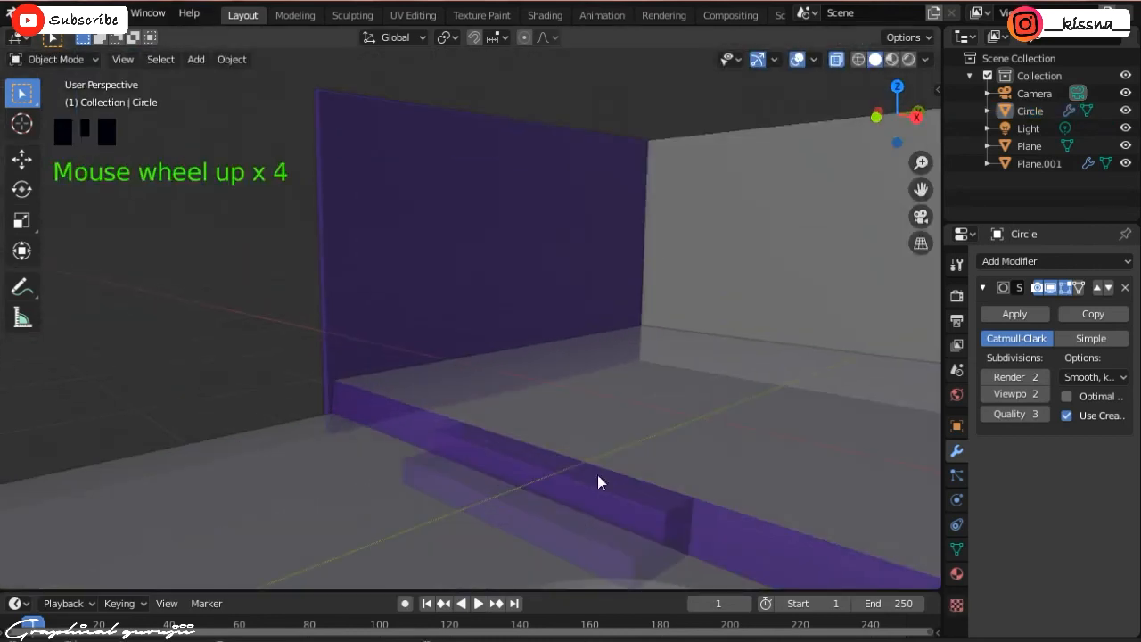
scroll(665, 380, down, 2)
key(alt+z)
click(594, 506)
click(593, 505)
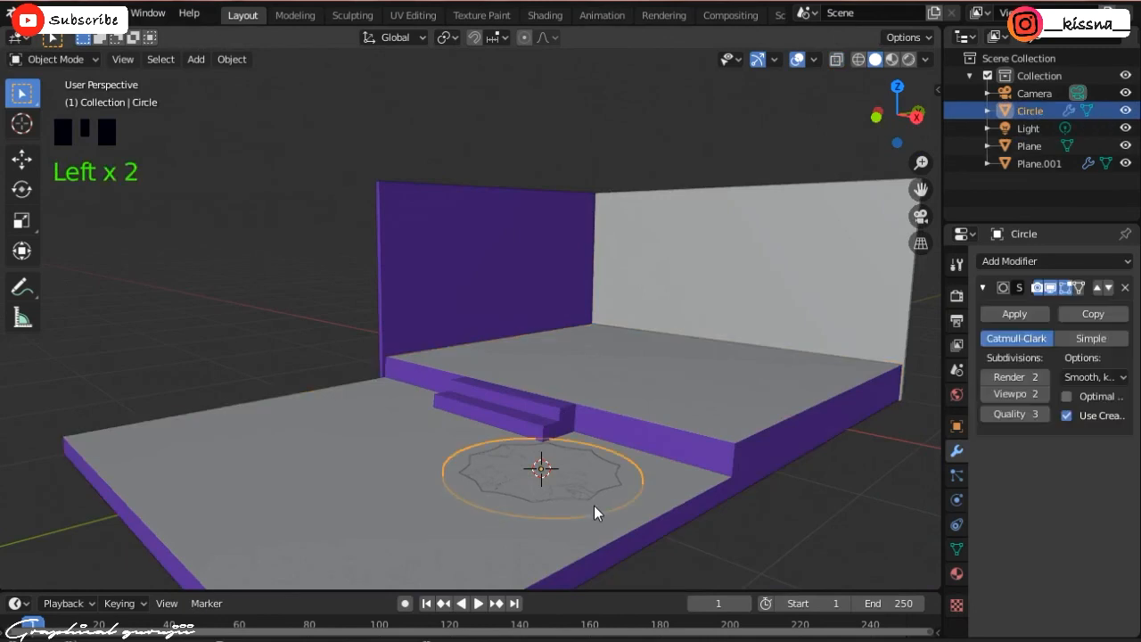
key(g)
key(z)
click(599, 465)
scroll(637, 430, down, 2)
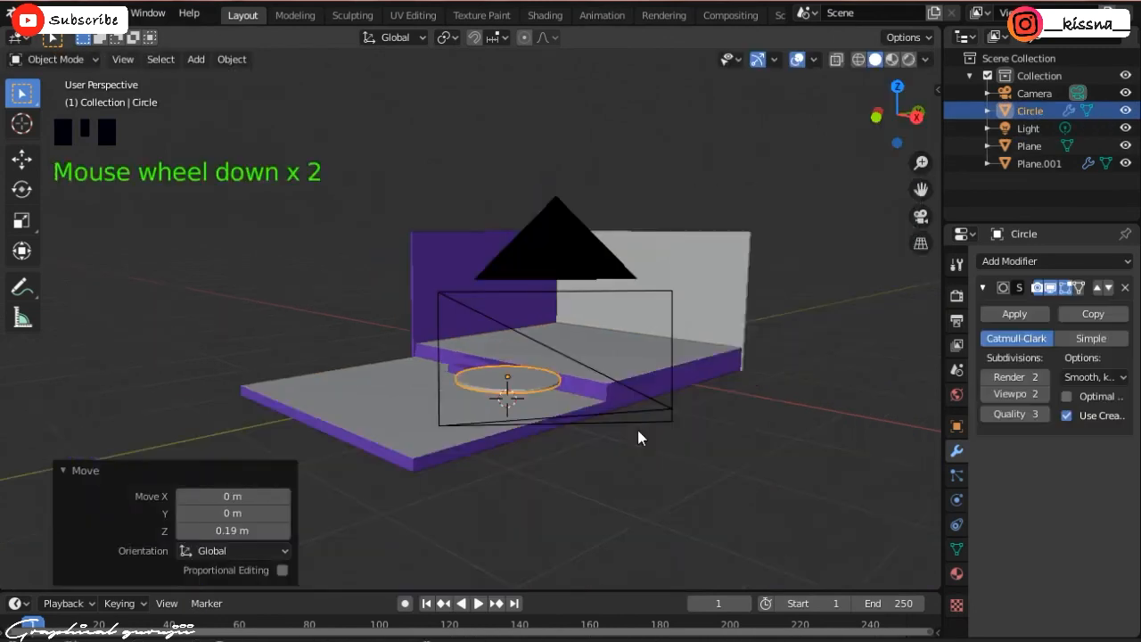
- Scale the disc to 0.681 and hide the camera
key(s)
click(585, 411)
scroll(585, 411, up, 1)
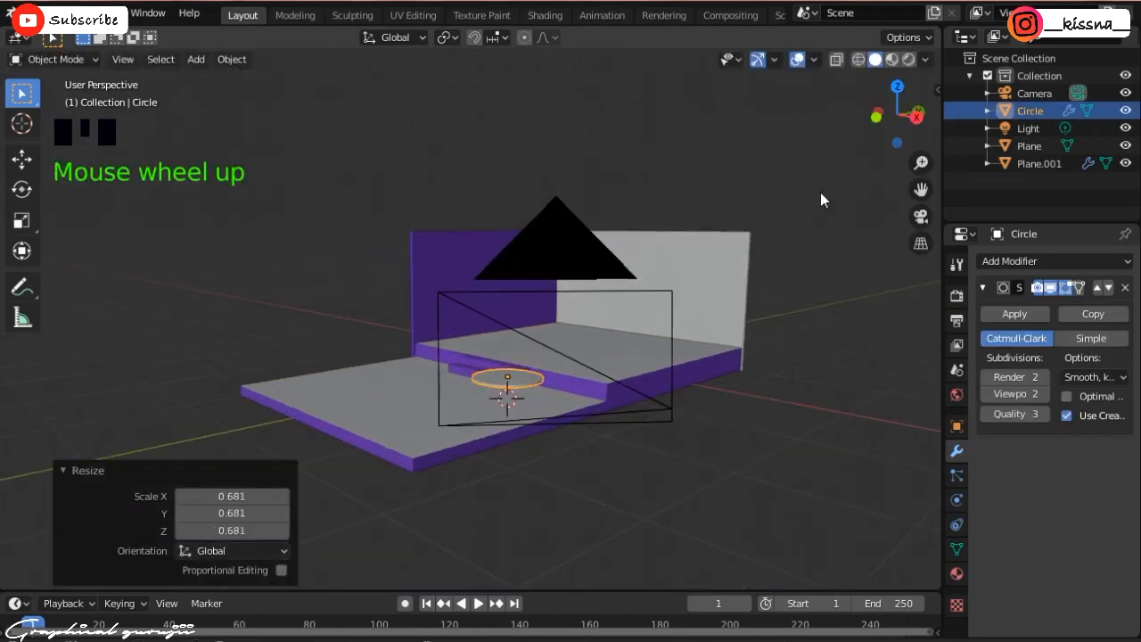
click(1124, 93)
- In top view, scale the disc by a further 0.854 and move it slightly away from the steps toward the floor's outer edge
scroll(379, 425, up, 1)
key(KP_7)
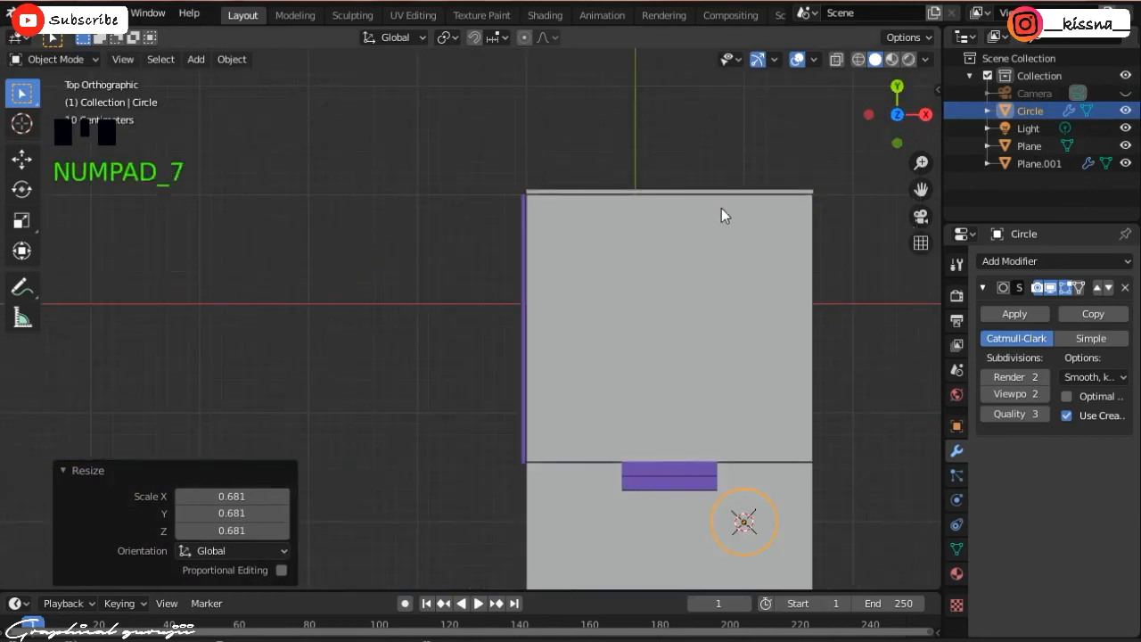
scroll(721, 214, down, 2)
scroll(594, 316, up, 2)
key(s)
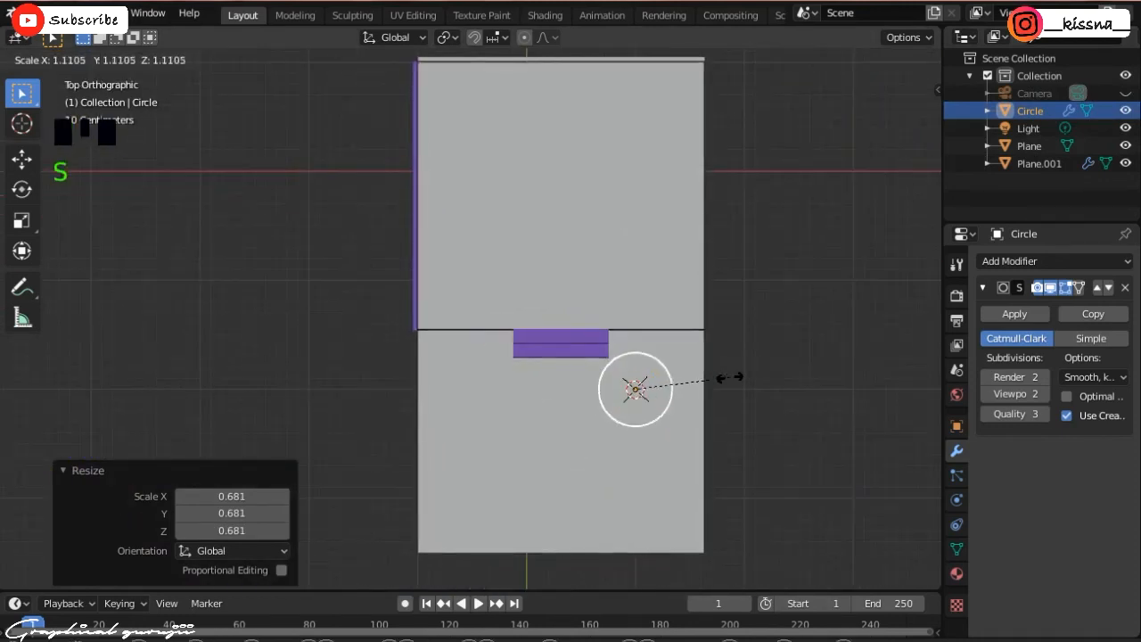
click(708, 378)
key(g)
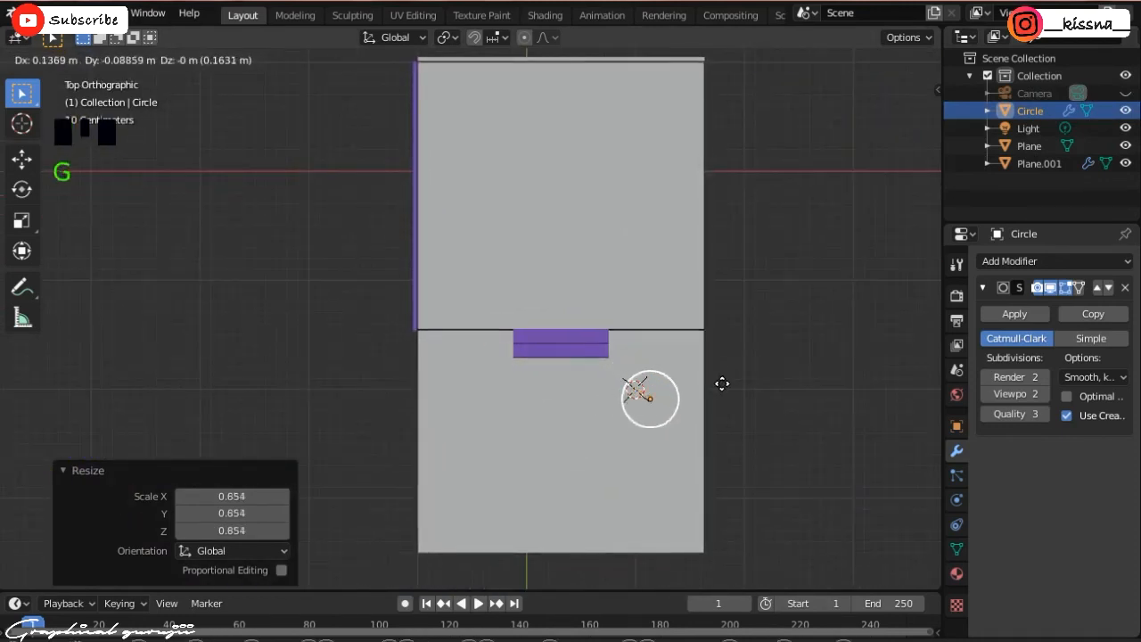
click(724, 388)
- Isolate the disc and shade it smooth
mouse_move(877, 134)
mouse_down()
mouse_move(735, 22)
mouse_move(887, 131)
mouse_up()
key(KP_Divide)
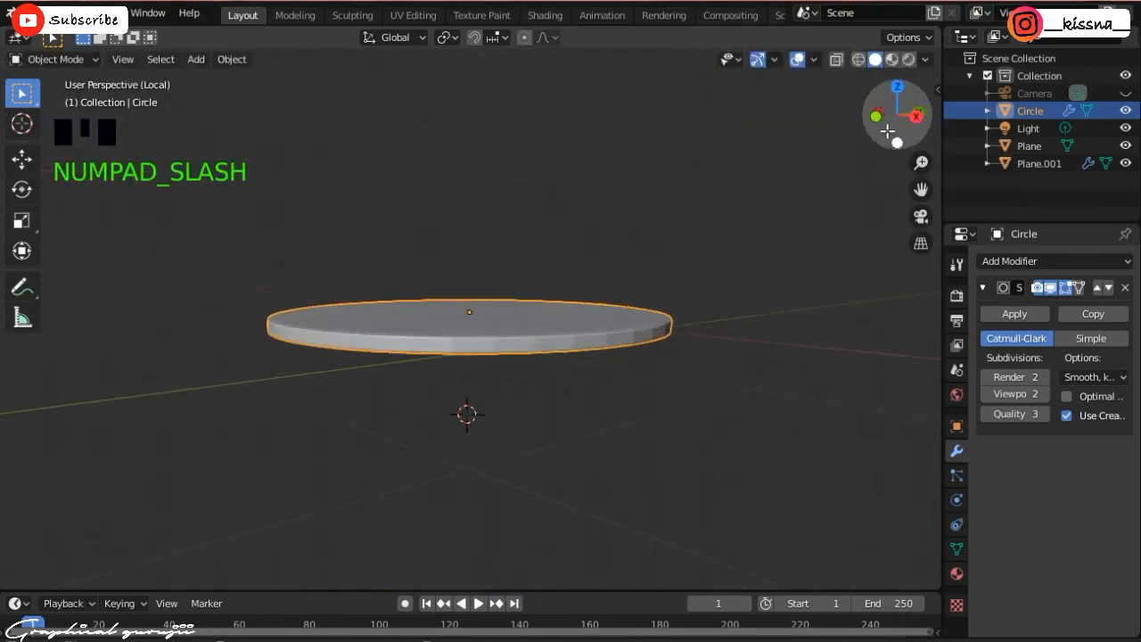
right_click(588, 348)
click(590, 348)
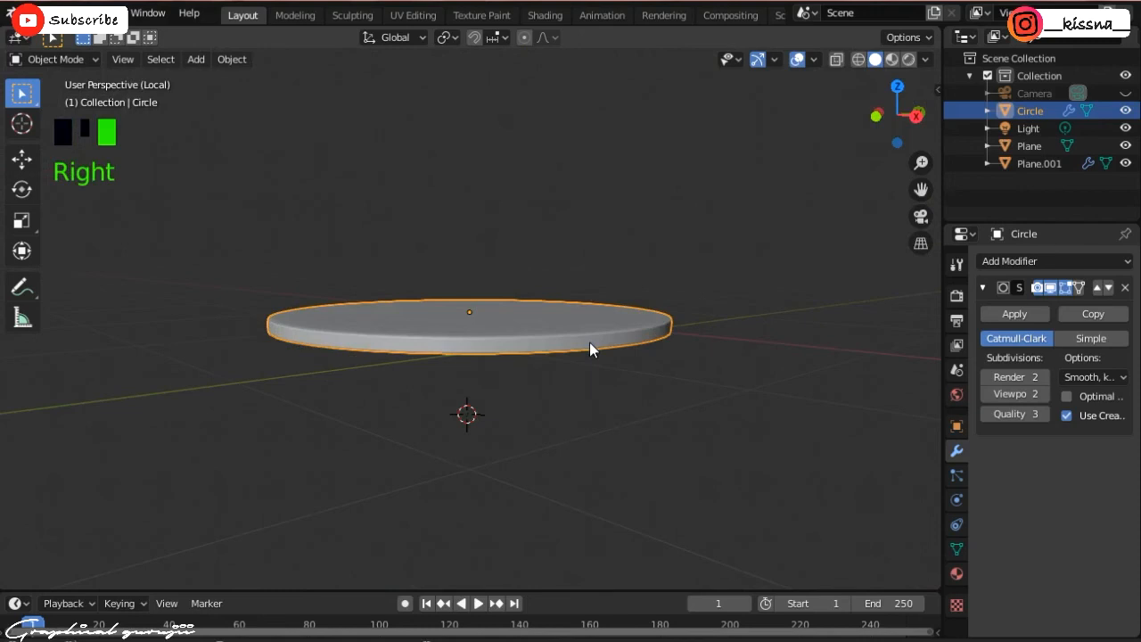
- Duplicate the disc straight down along Z by about 0.13 m
key(Tab)
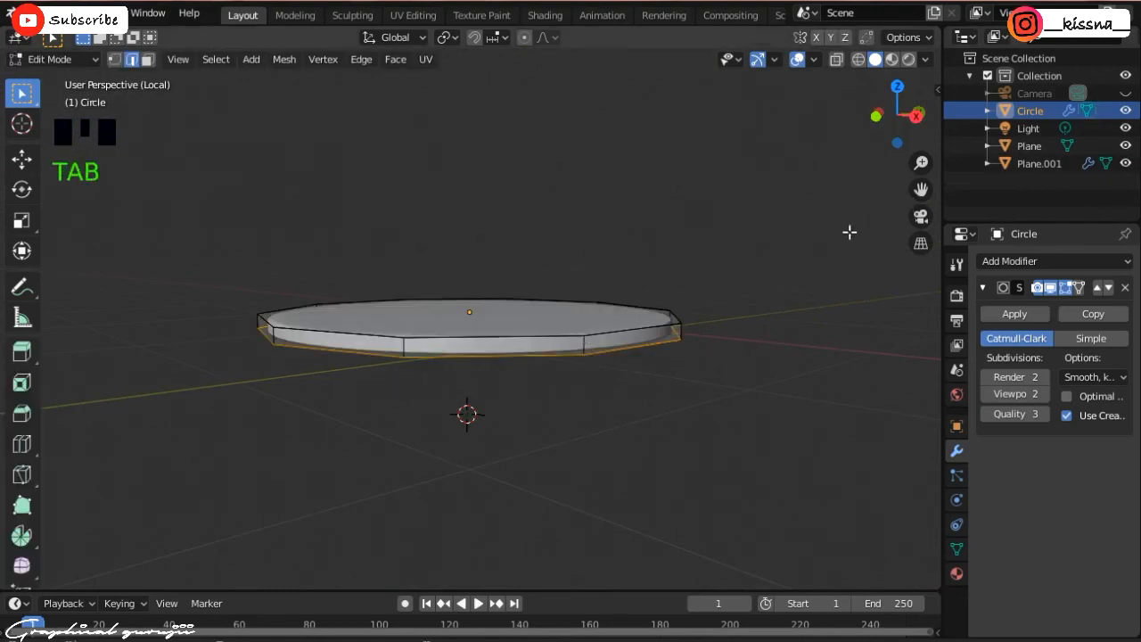
key(Tab)
key(shift+d)
key(z)
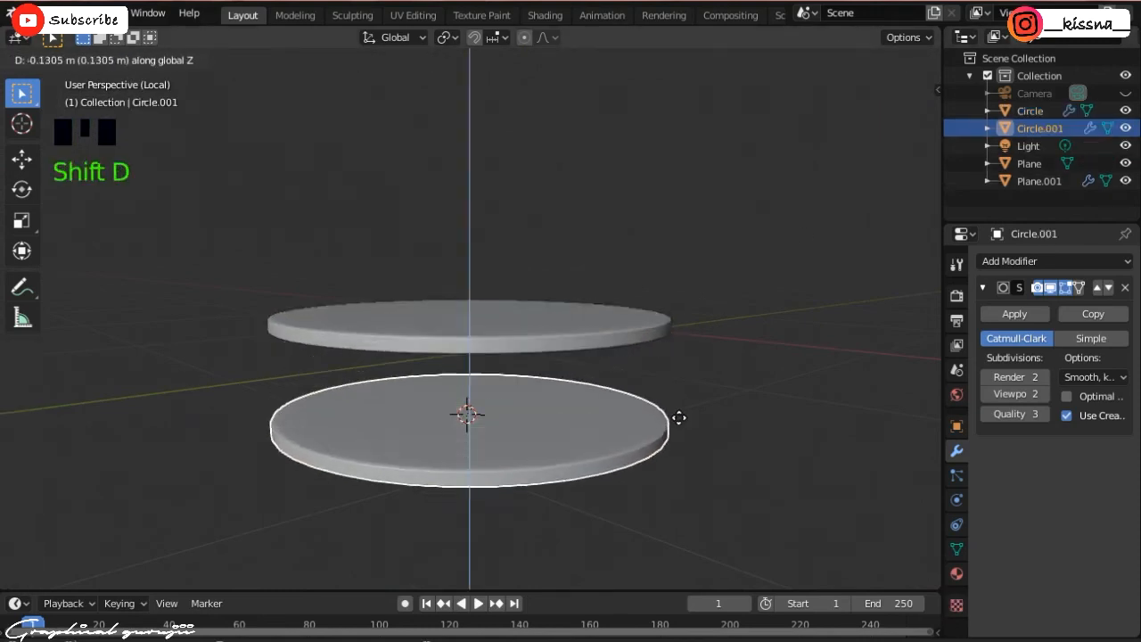
click(679, 416)
- In the full scene's front view, lower the duplicated disc about 0.03 m further along Z
mouse_move(884, 131)
mouse_down()
mouse_move(893, 81)
mouse_move(885, 129)
mouse_up()
key(KP_Divide)
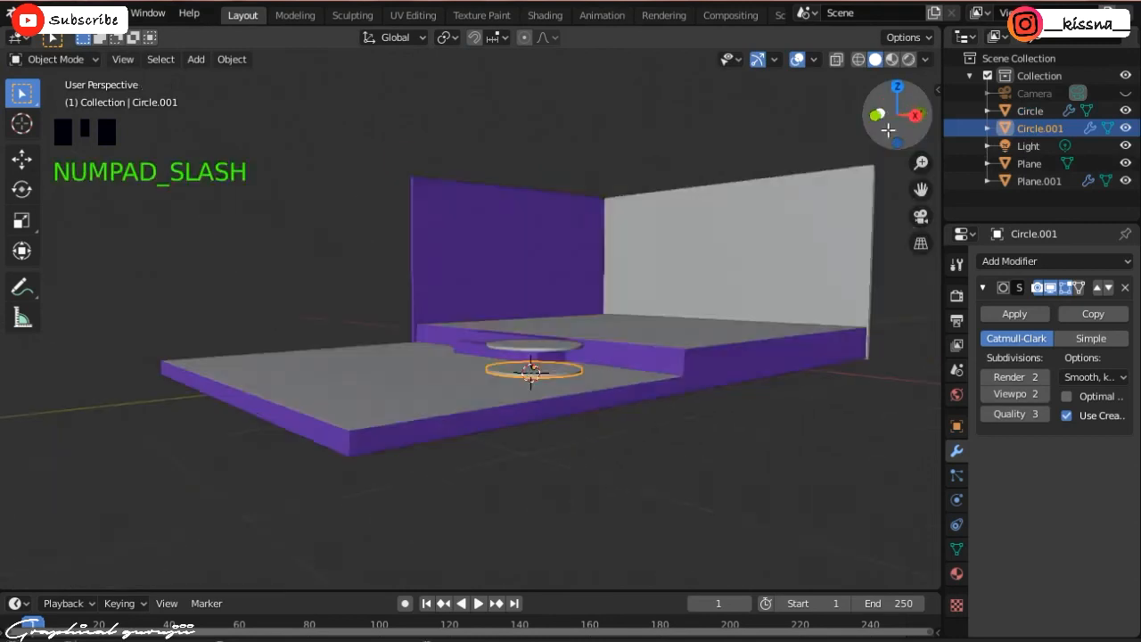
key(KP_1)
scroll(892, 225, up, 2)
drag(921, 188, 775, 191)
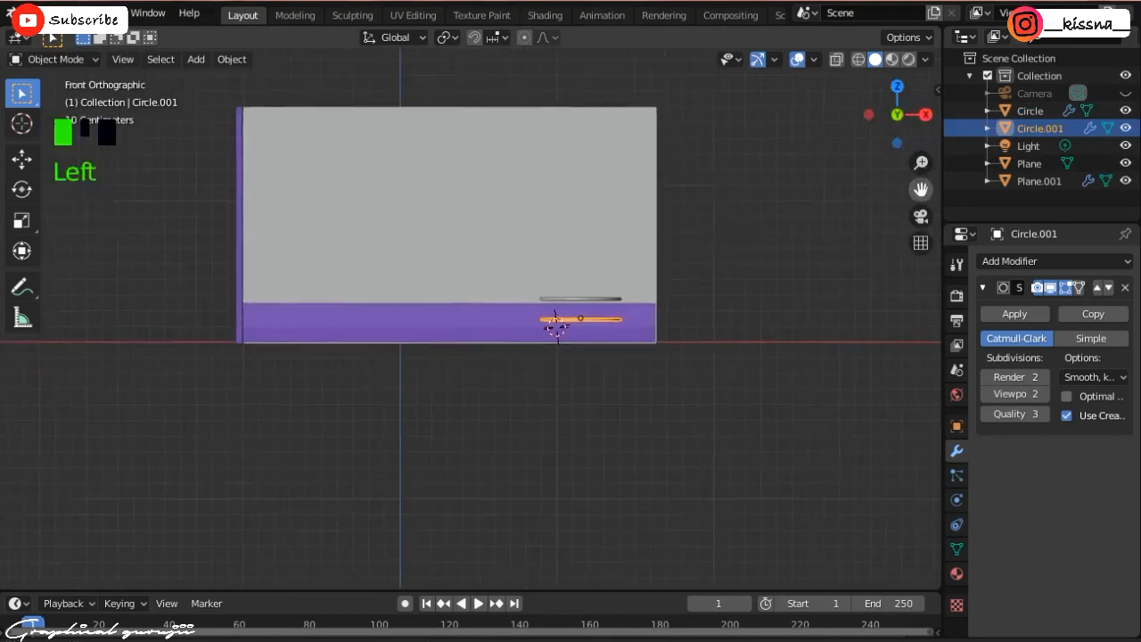
scroll(661, 275, up, 5)
key(g)
key(z)
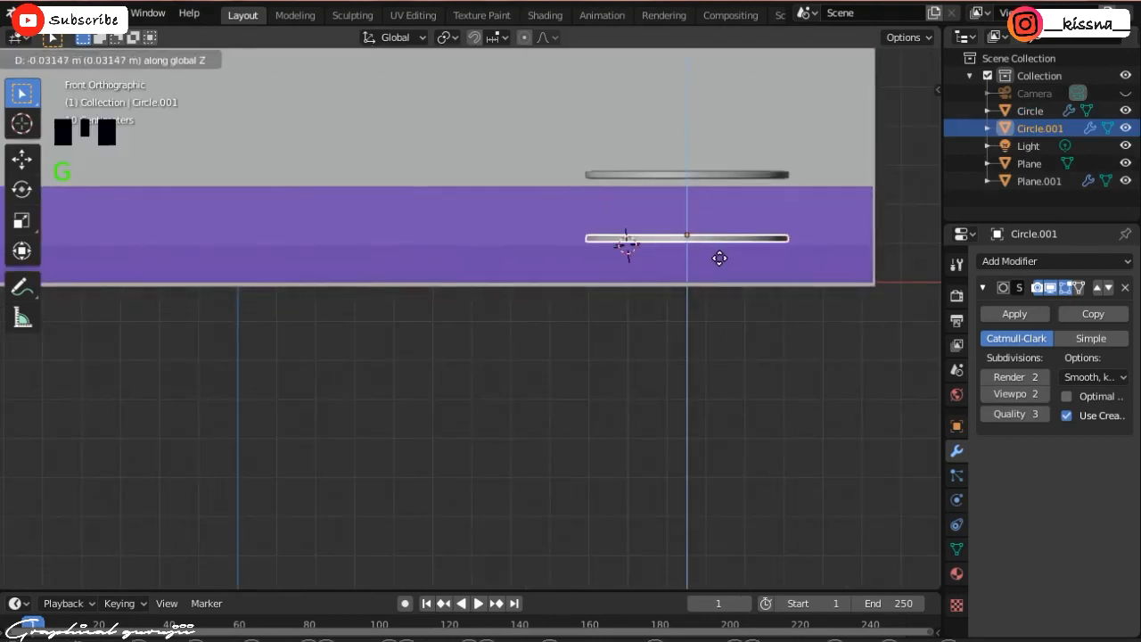
click(724, 261)
- Isolate both discs and add one unslid loop cut across a side segment of the lower disc
shift+click(741, 172)
key(KP_Divide)
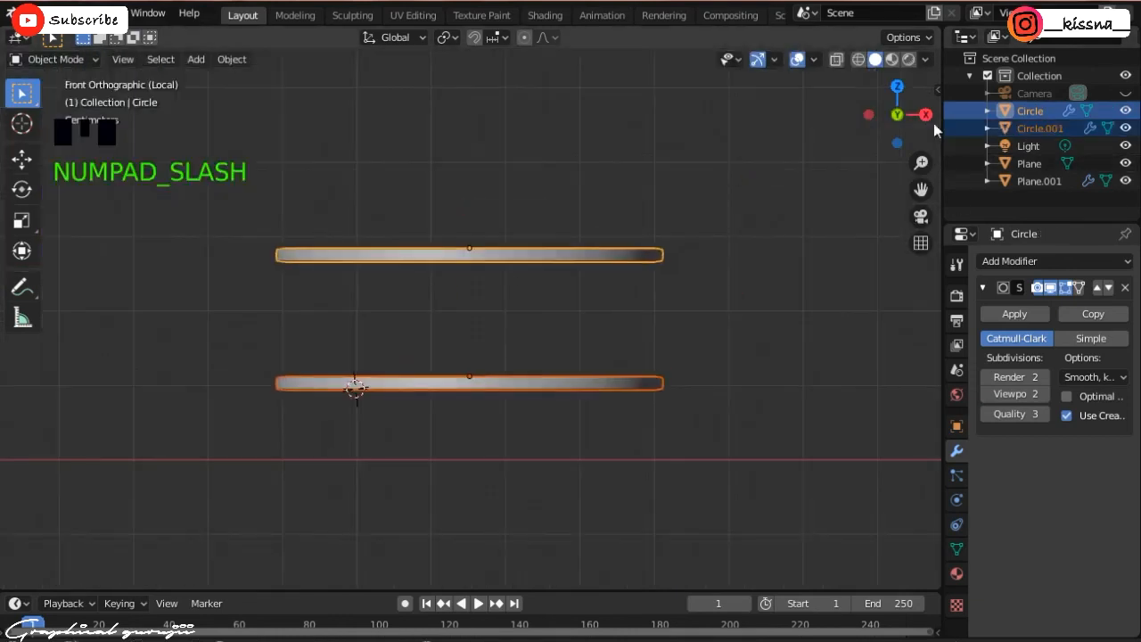
drag(894, 121, 902, 156)
click(639, 433)
key(Tab)
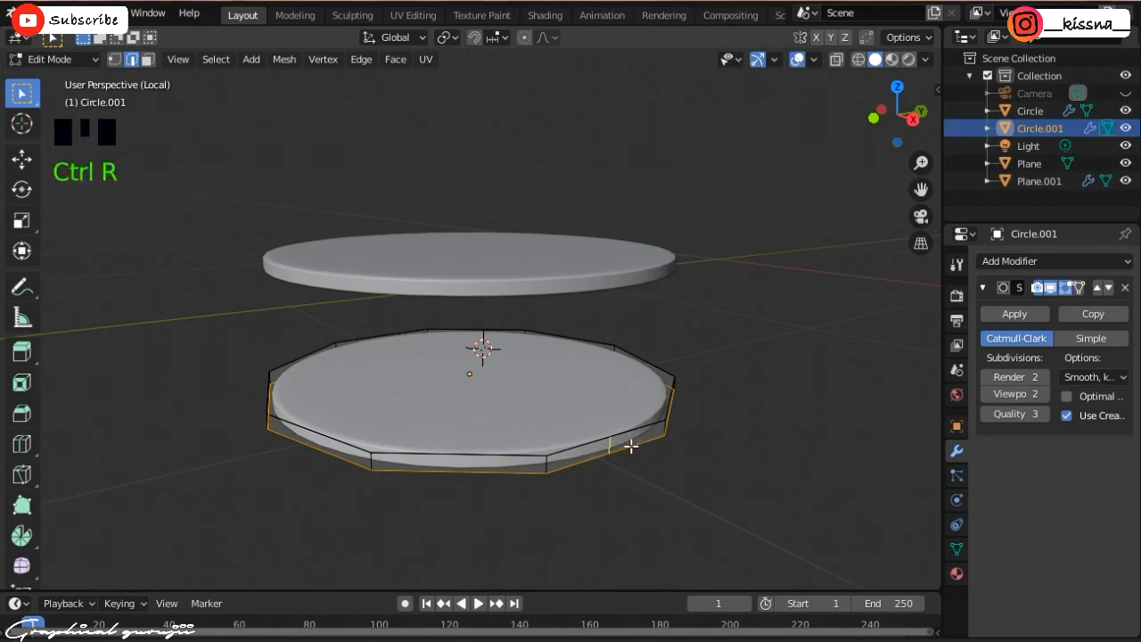
click(630, 446)
right_click(630, 446)
key(Tab)
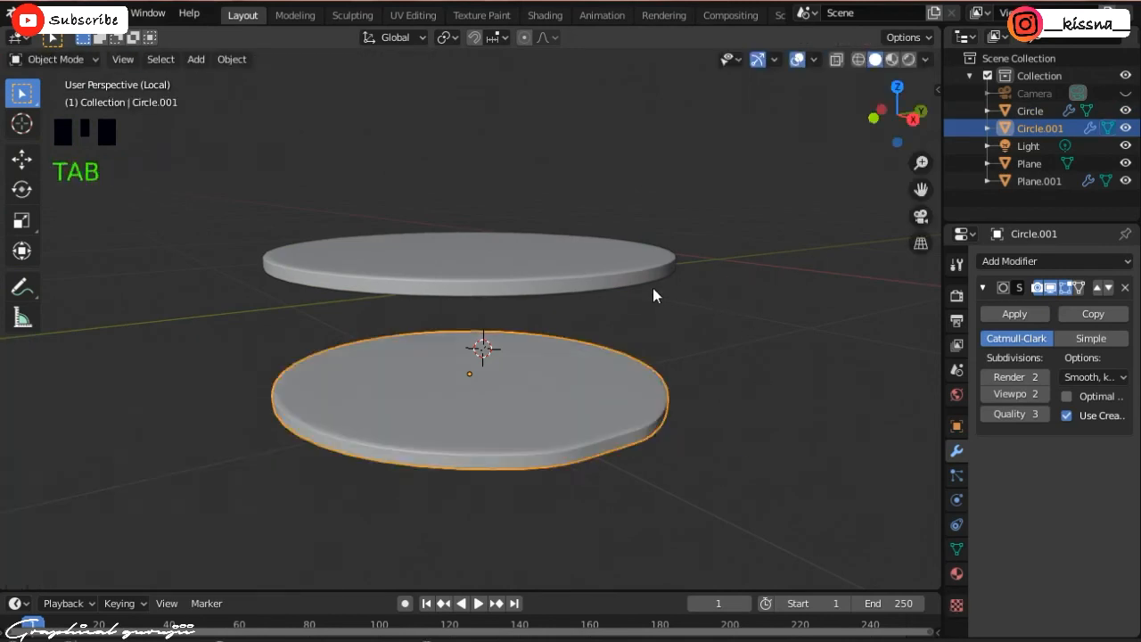
- Hide the upper disc and open the lower disc for mesh editing in top view with X-ray on
click(670, 279)
key(h)
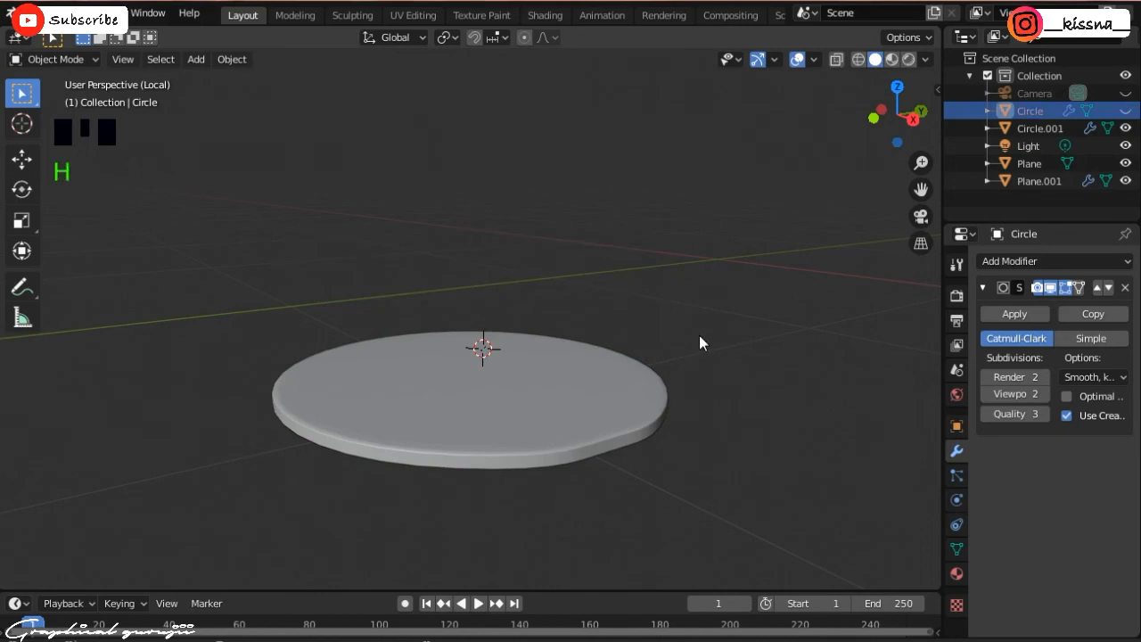
click(522, 472)
key(Tab)
key(KP_7)
key(alt+z)
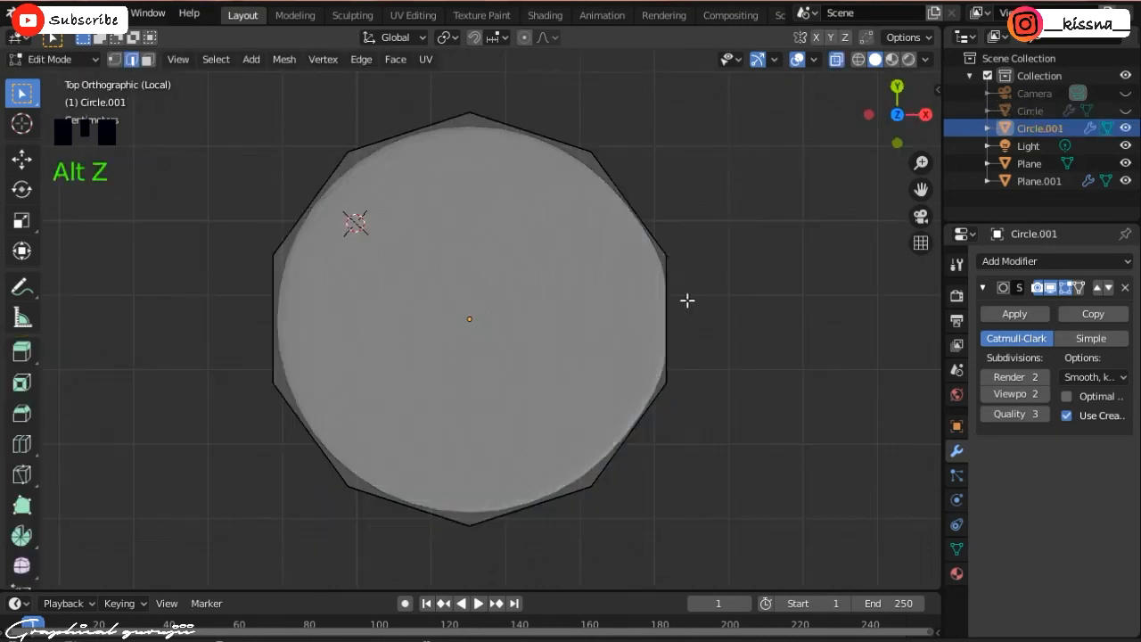
- Add two centred loop cuts across the front side segment of the lower disc
drag(883, 122, 481, 517)
key(shift+r)
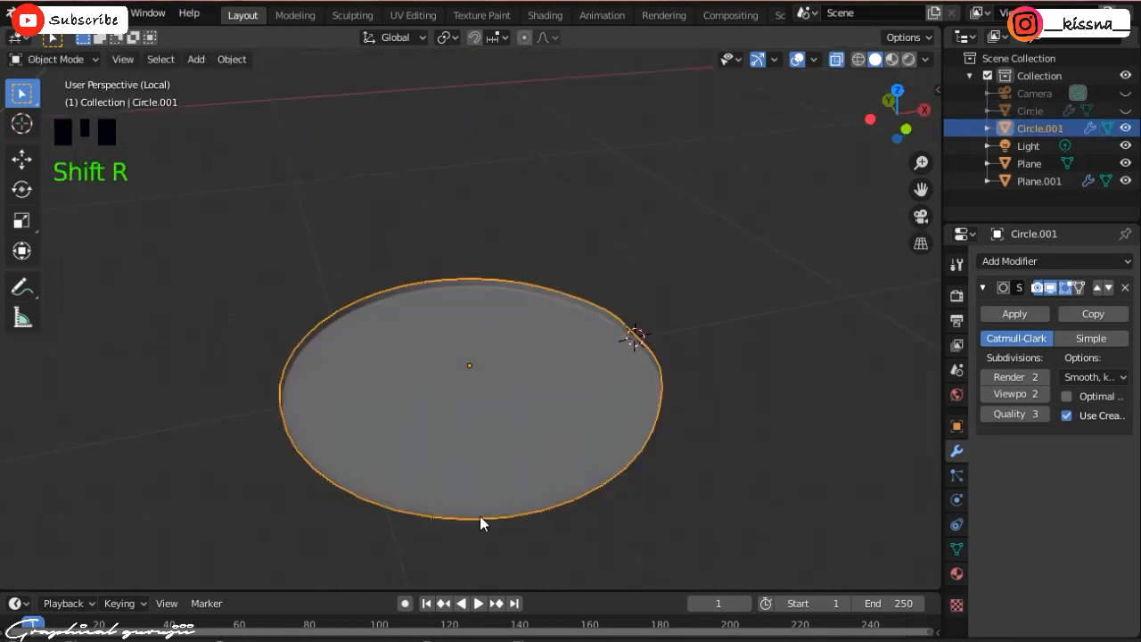
key(shift+r)
click(480, 516)
right_click(479, 413)
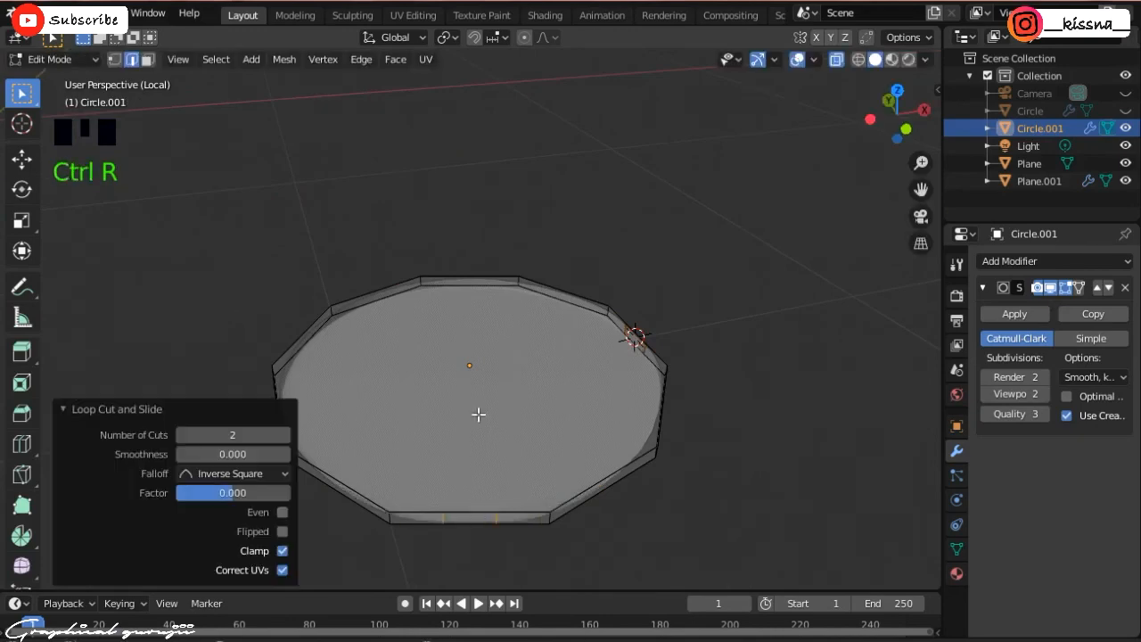
- Add two centred loop cuts across the rear side segment of the lower disc
click(390, 294)
right_click(539, 347)
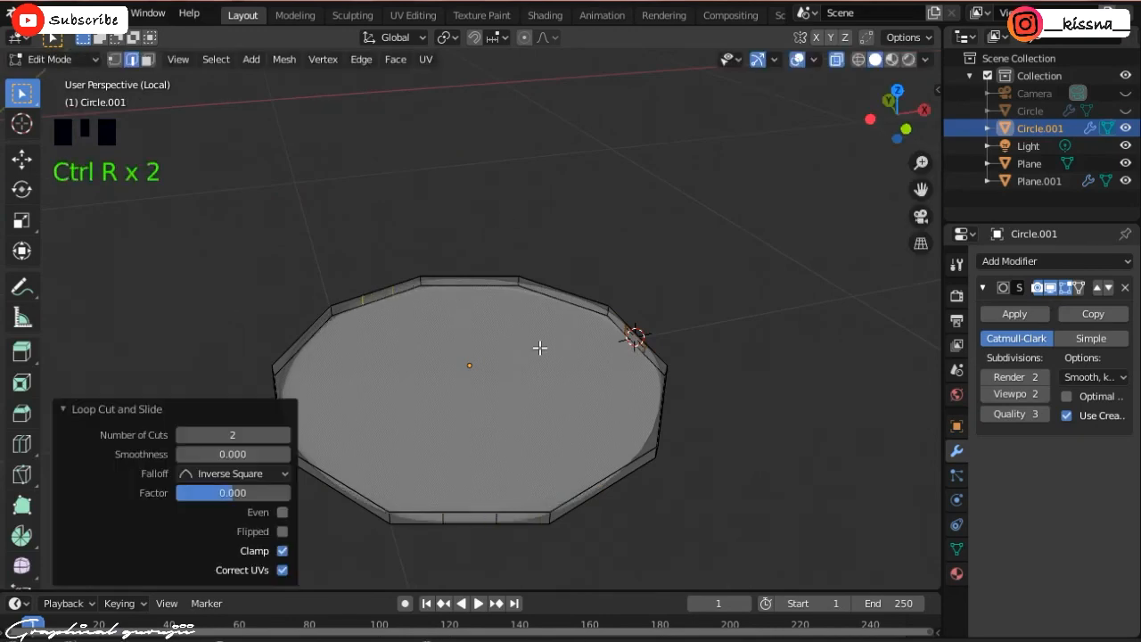
drag(899, 116, 720, 237)
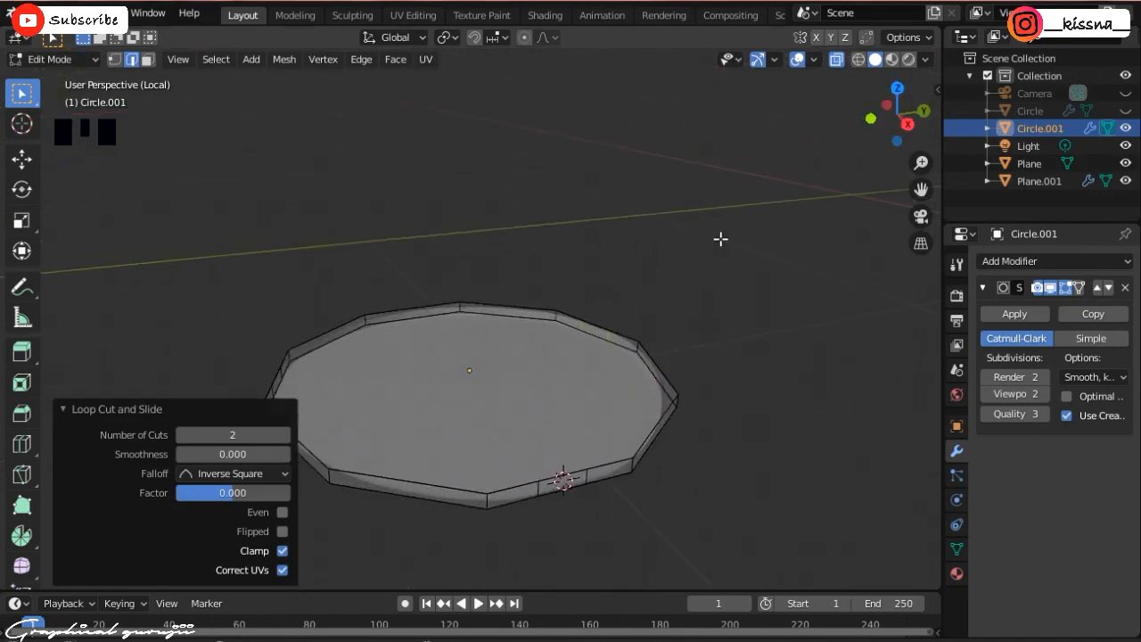
key(Tab)
key(Tab)
- From the top view, inset the lower disc's large flat face and delete its inner part to make an open ring
scroll(690, 284, down, 1)
drag(904, 120, 754, 88)
key(KP_7)
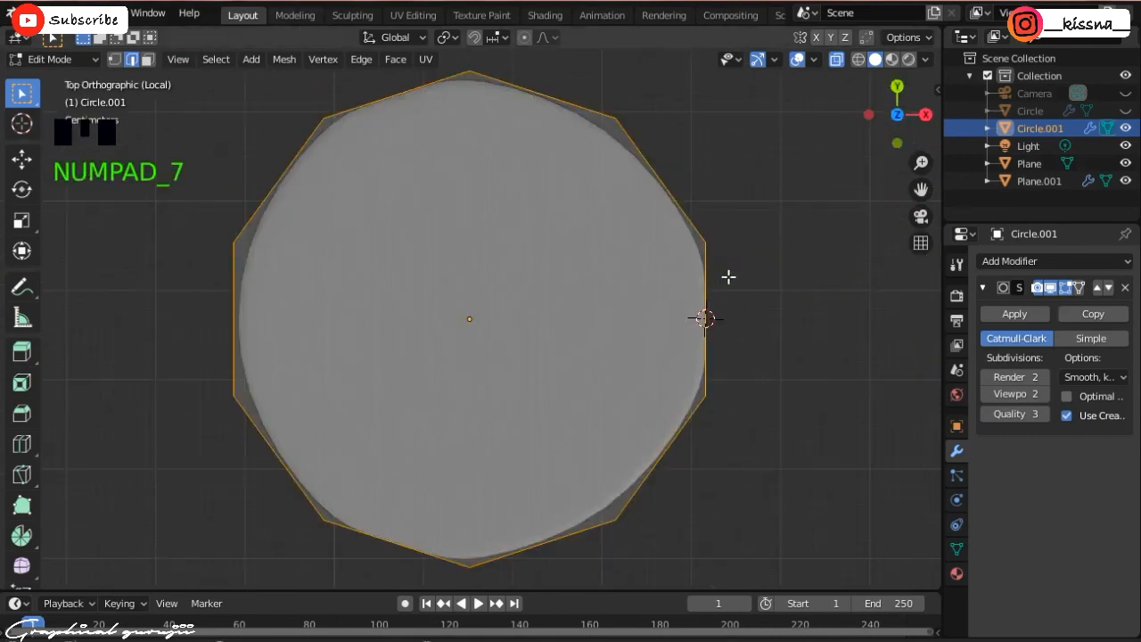
key(i)
click(740, 310)
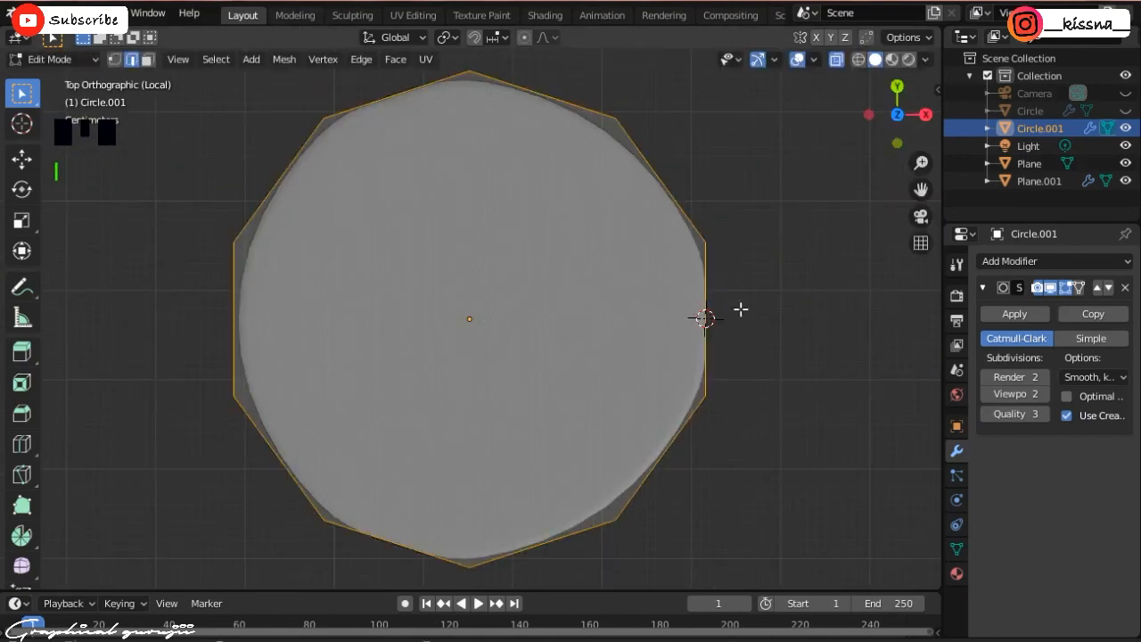
click(148, 59)
click(436, 227)
click(447, 301)
key(i)
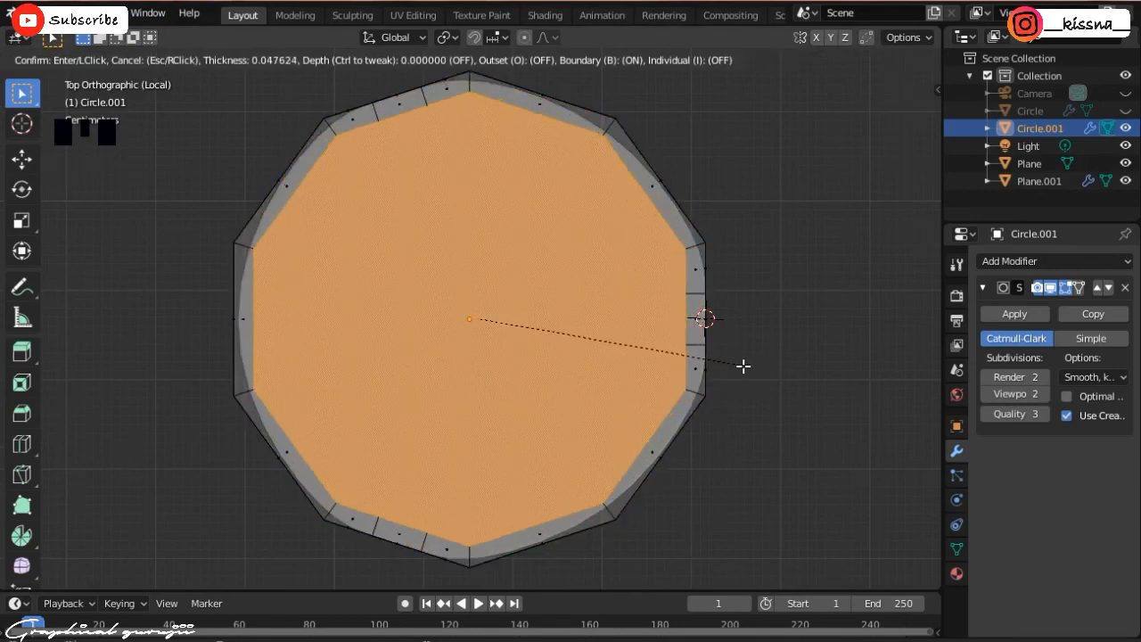
click(731, 366)
key(x)
click(584, 292)
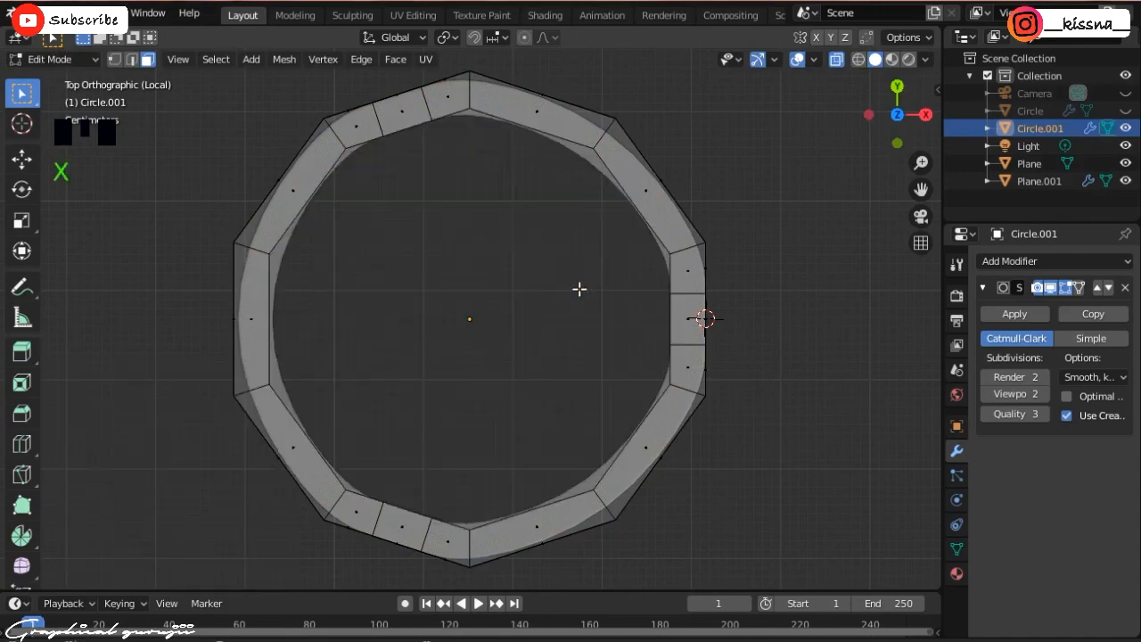
- Extrude the three narrow faces between the loop cuts on top of the ring upwards about 0.15 m as table legs
drag(897, 114, 822, 281)
key(KP_7)
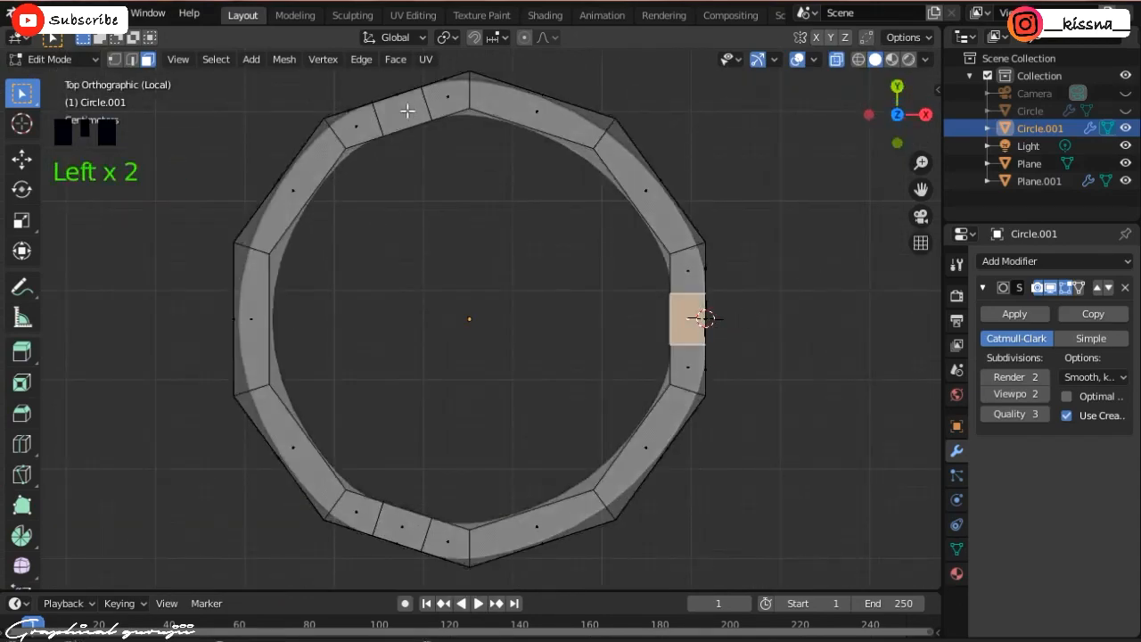
key(alt+z)
shift+click(407, 110)
shift+click(402, 528)
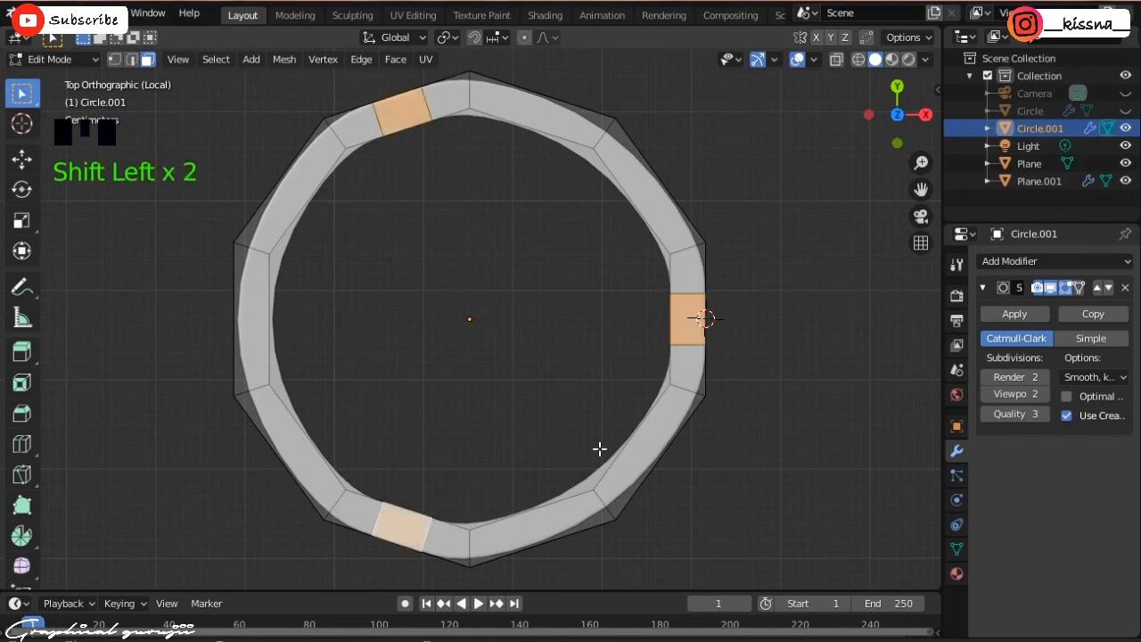
key(KP_1)
key(e)
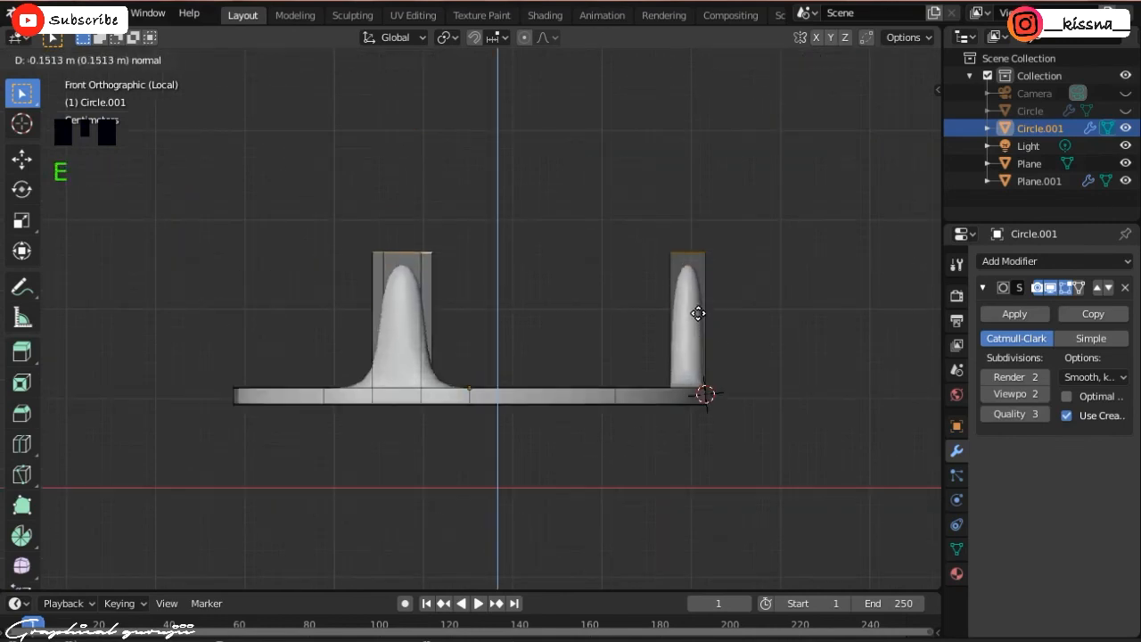
click(699, 312)
- Unhide the upper disc in the full scene, isolate both table parts, and reopen the ring for mesh editing
key(alt+h)
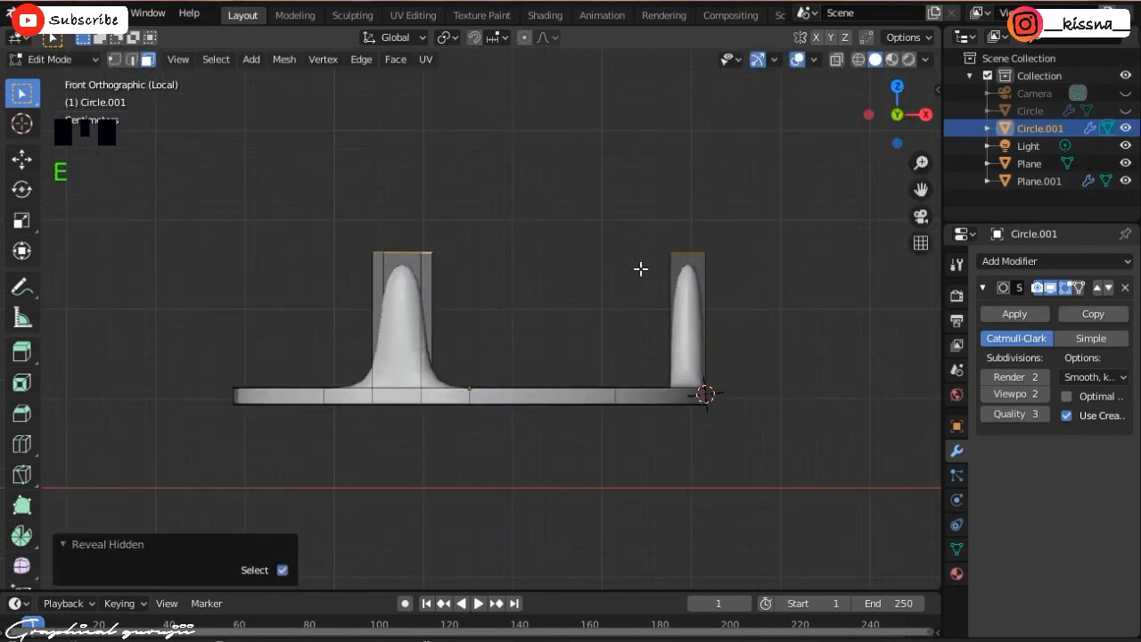
key(KP_Divide)
scroll(679, 276, down, 2)
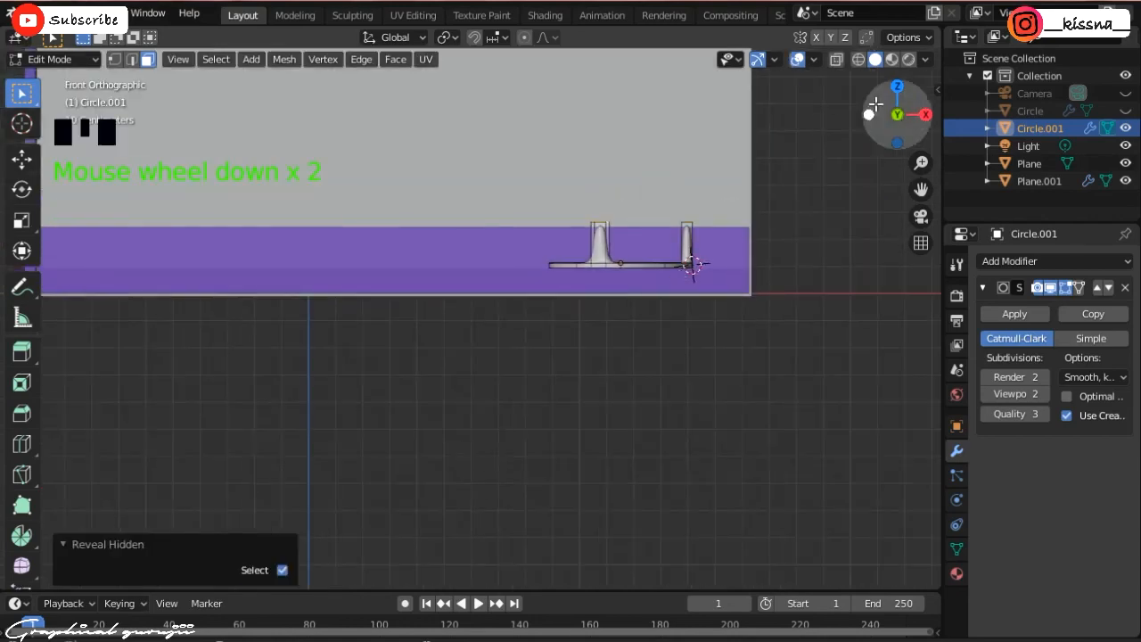
drag(873, 104, 833, 154)
scroll(918, 245, down, 2)
click(1125, 111)
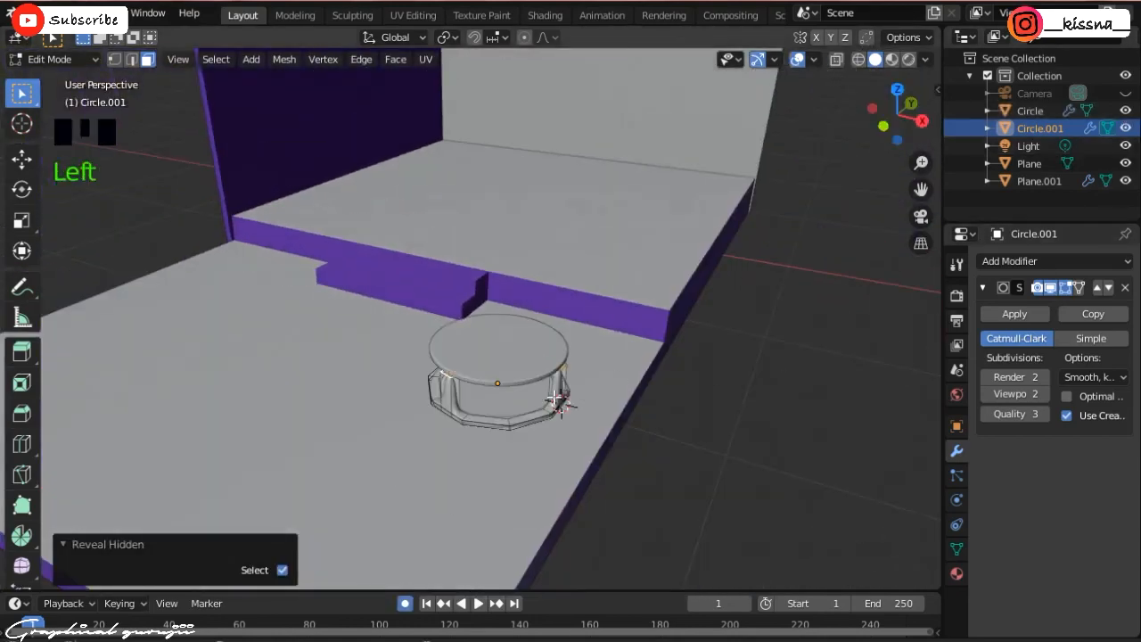
key(Tab)
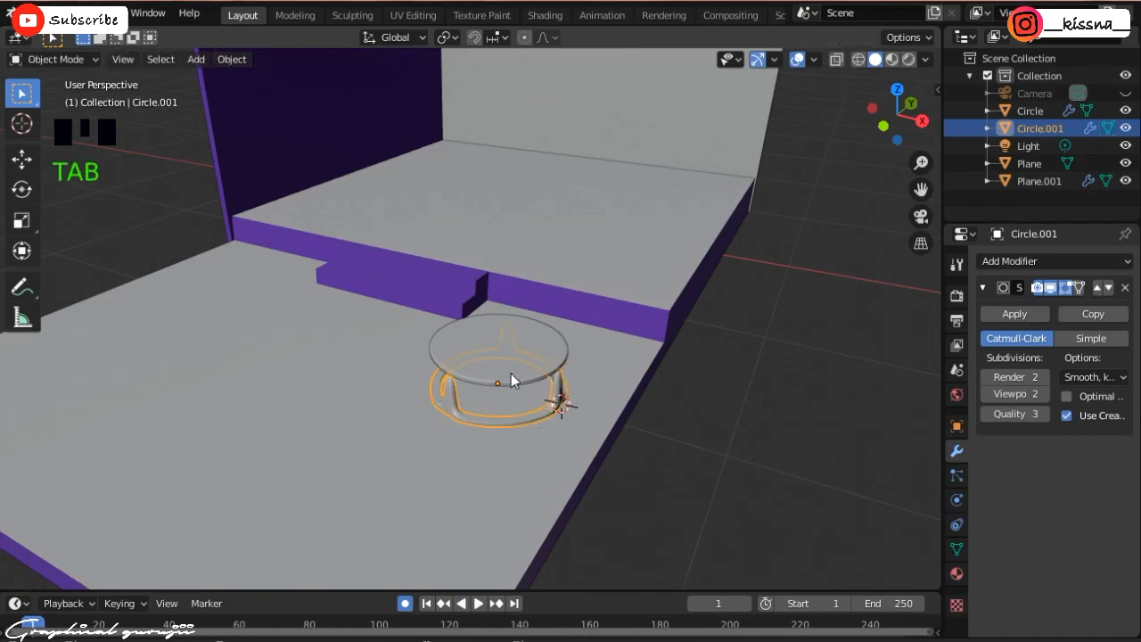
shift+click(511, 373)
key(KP_Divide)
key(Tab)
key(Tab)
click(644, 430)
key(Tab)
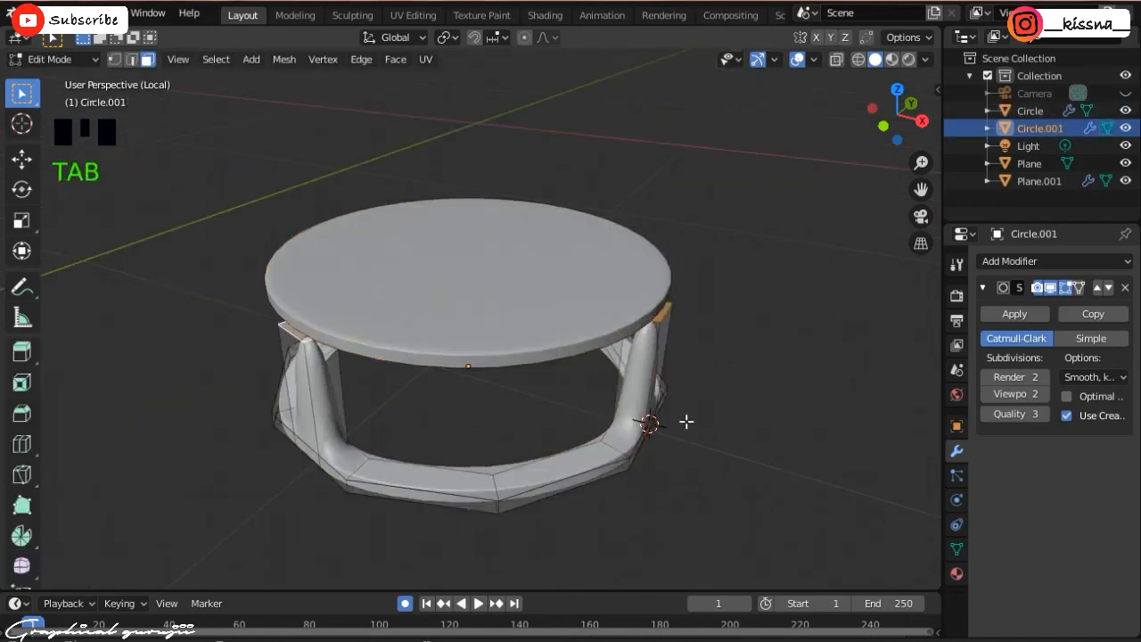
- In the front view, raise the leg tops about 0.016 m along Z to meet the tabletop
key(KP_1)
key(g)
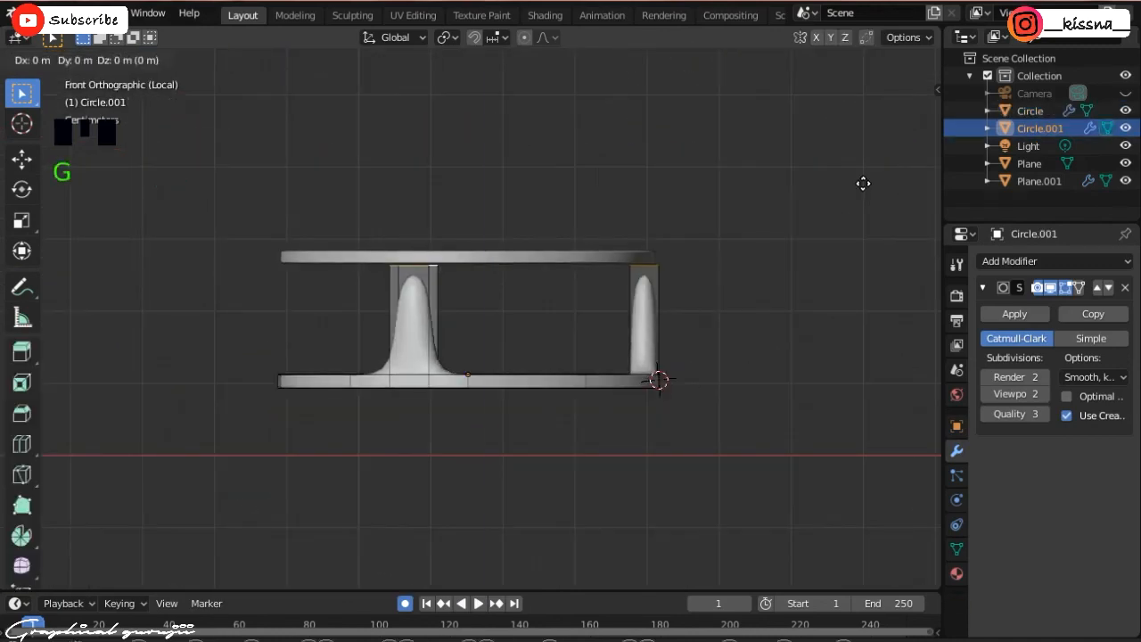
click(869, 164)
drag(898, 115, 784, 136)
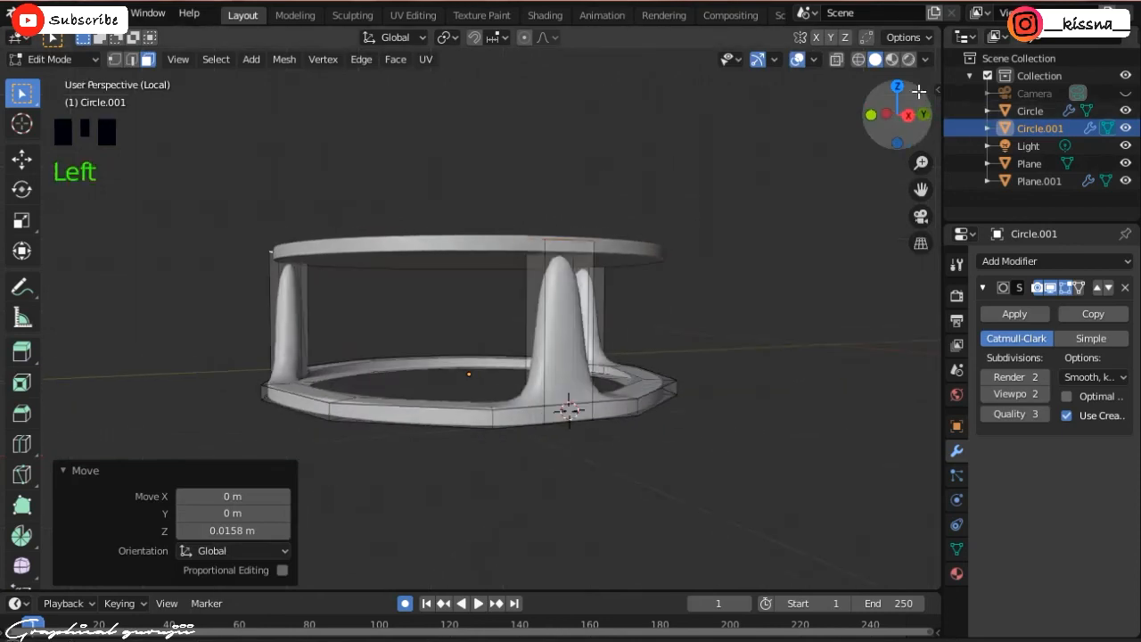
- Add supporting loop cuts around the table legs, slid fully towards the leg ends
key(ctrl+r)
click(586, 261)
click(588, 183)
drag(899, 115, 758, 124)
key(ctrl+r)
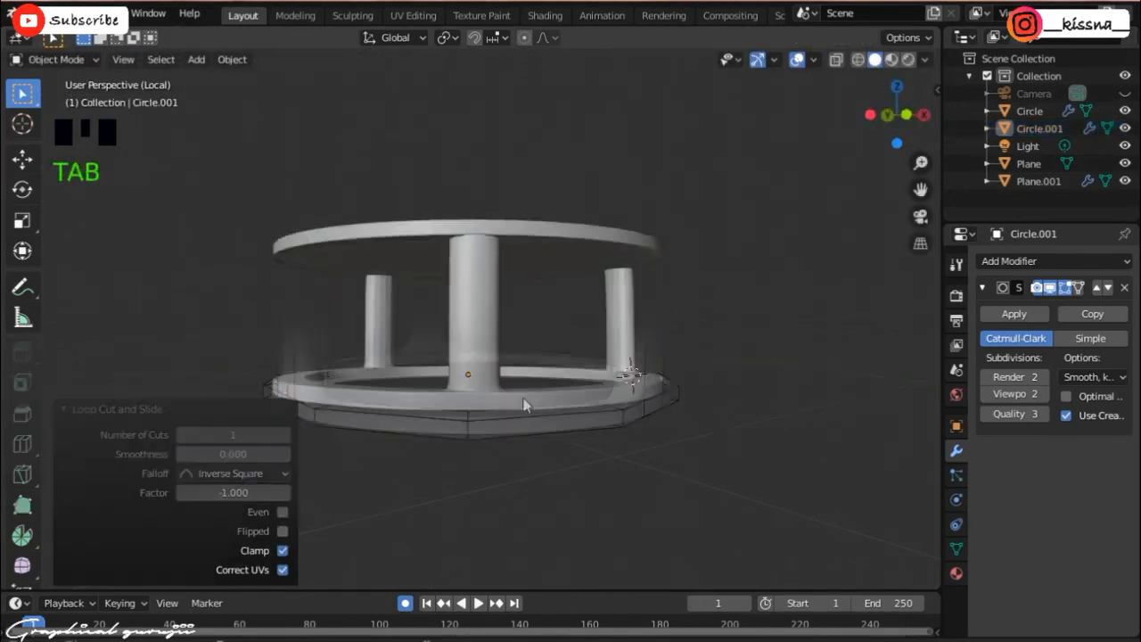
- Return to Object Mode and shade the ring with its legs smooth
scroll(524, 403, up, 3)
right_click(460, 343)
click(461, 344)
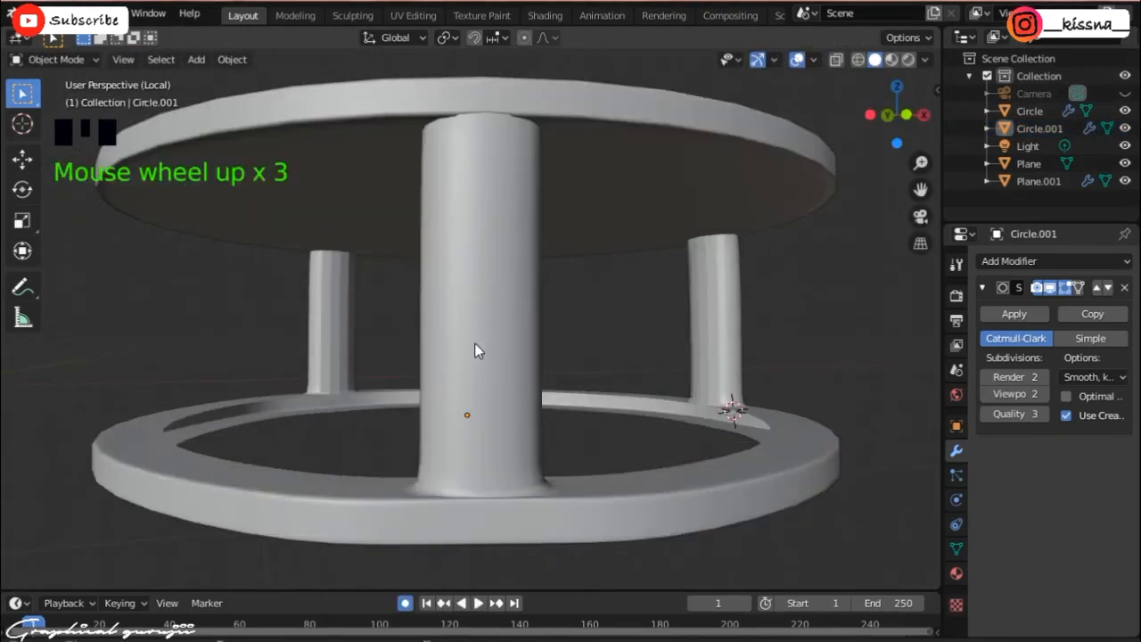
click(475, 342)
right_click(474, 342)
click(470, 342)
drag(896, 116, 869, 125)
scroll(642, 412, down, 2)
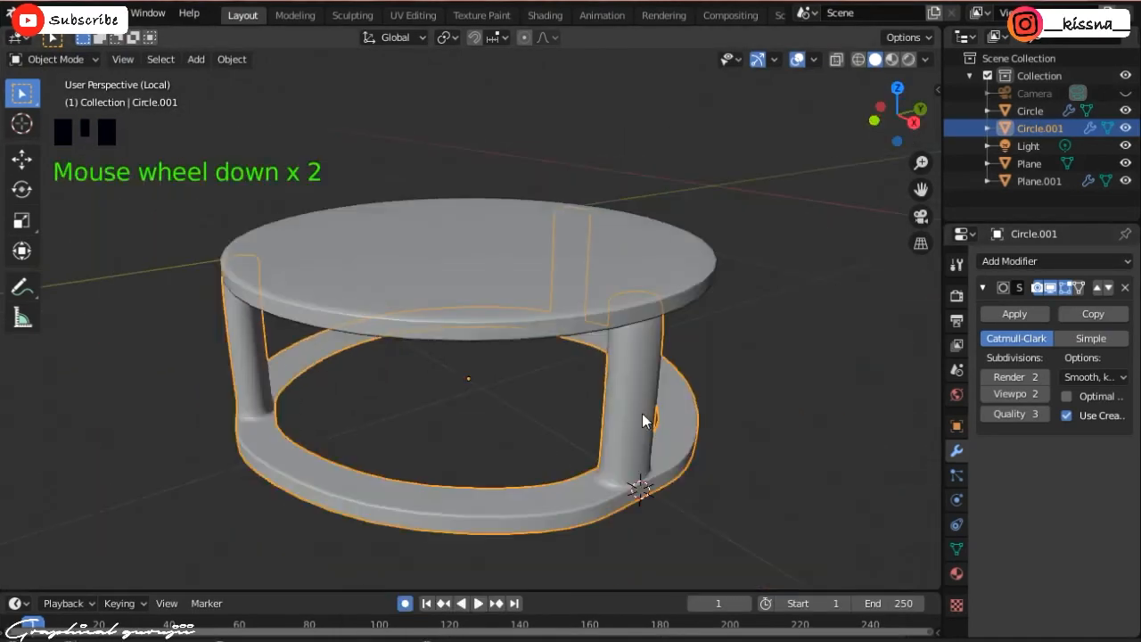
- Give the table base a new material with nodes disabled and a dark grey base colour
click(956, 573)
click(1075, 335)
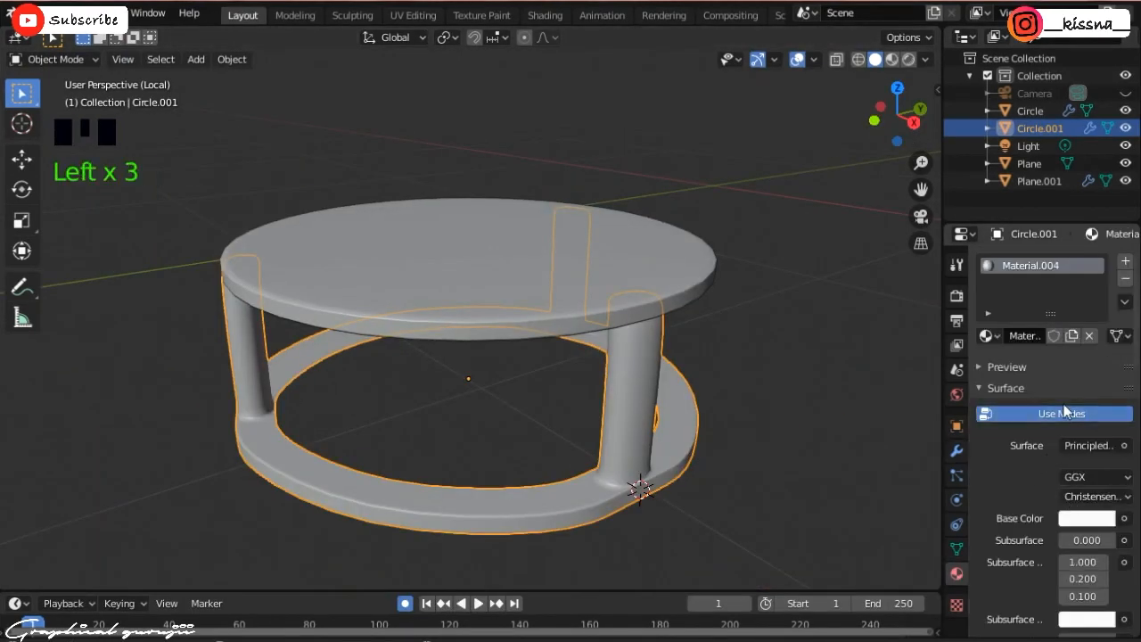
click(1058, 410)
click(1080, 450)
click(677, 268)
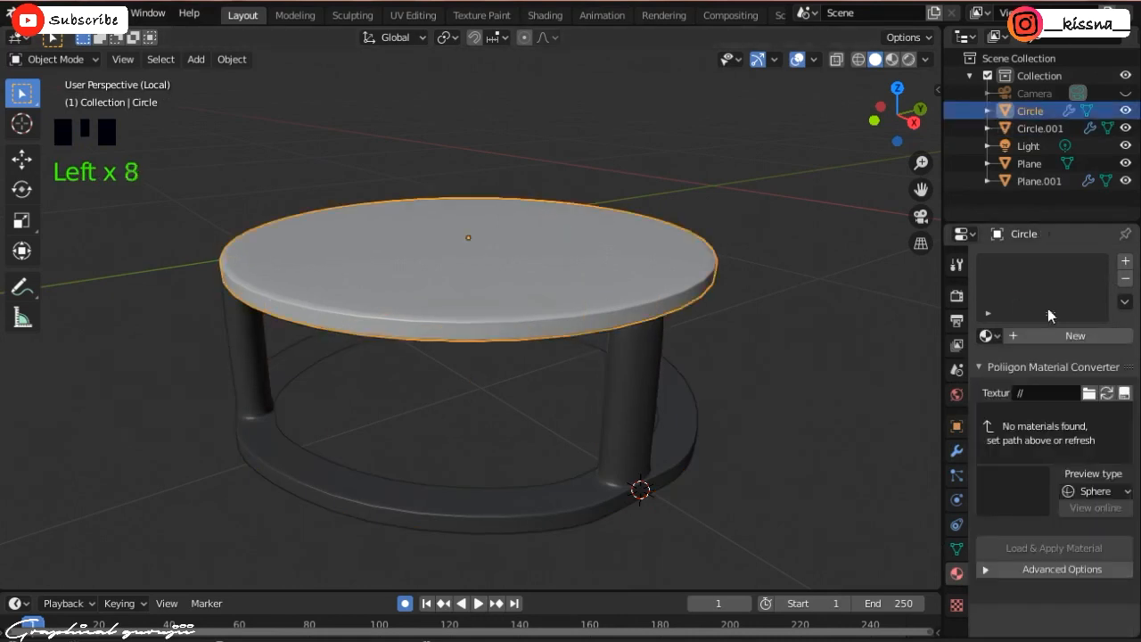
click(1057, 337)
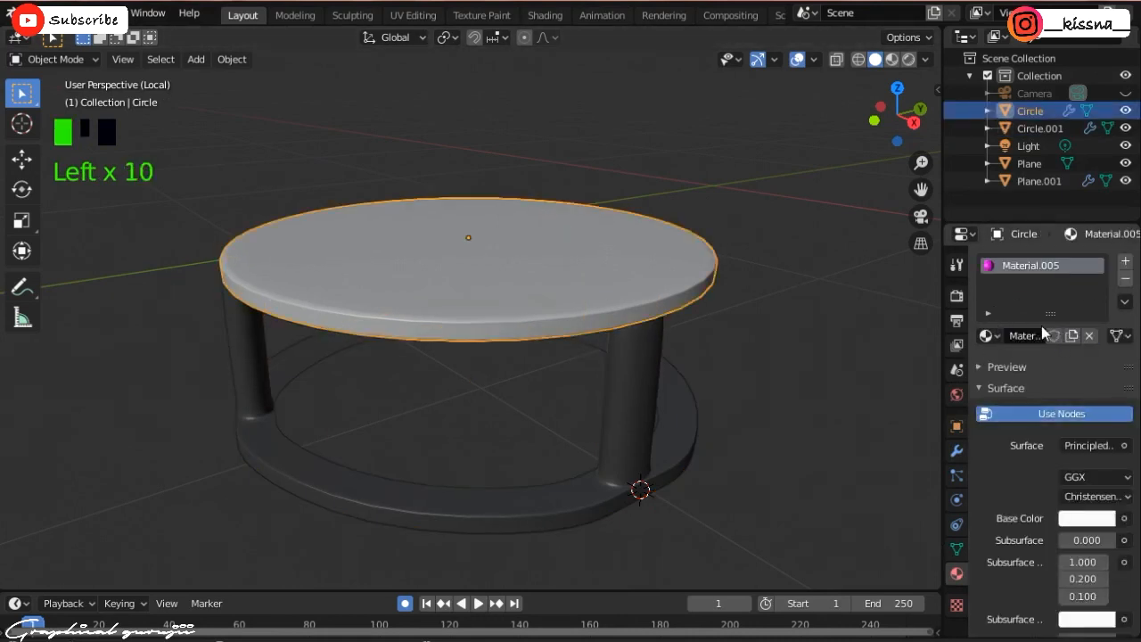
click(1075, 413)
click(1125, 278)
- Return to the full scene and give the tabletop a new white material with nodes disabled
key(KP_Divide)
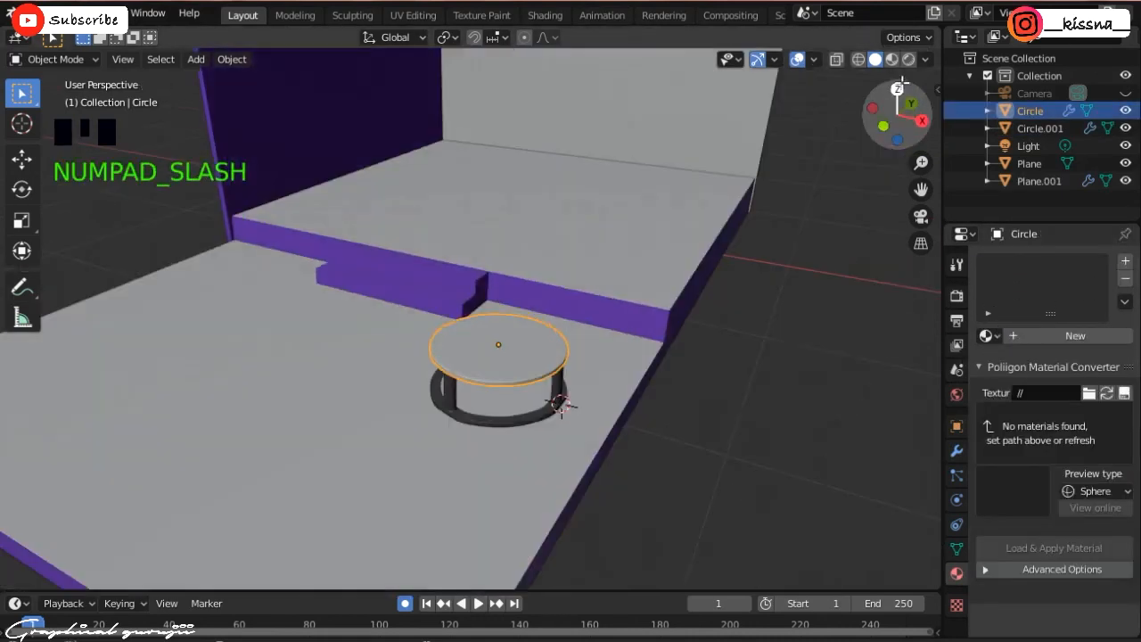
click(700, 408)
click(509, 380)
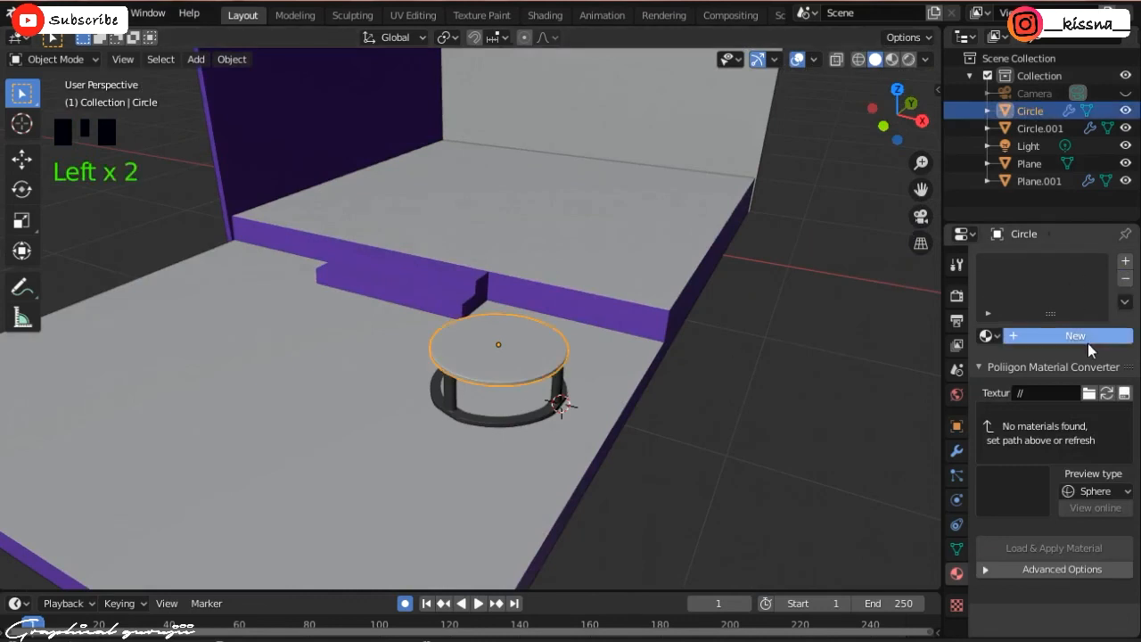
click(1087, 341)
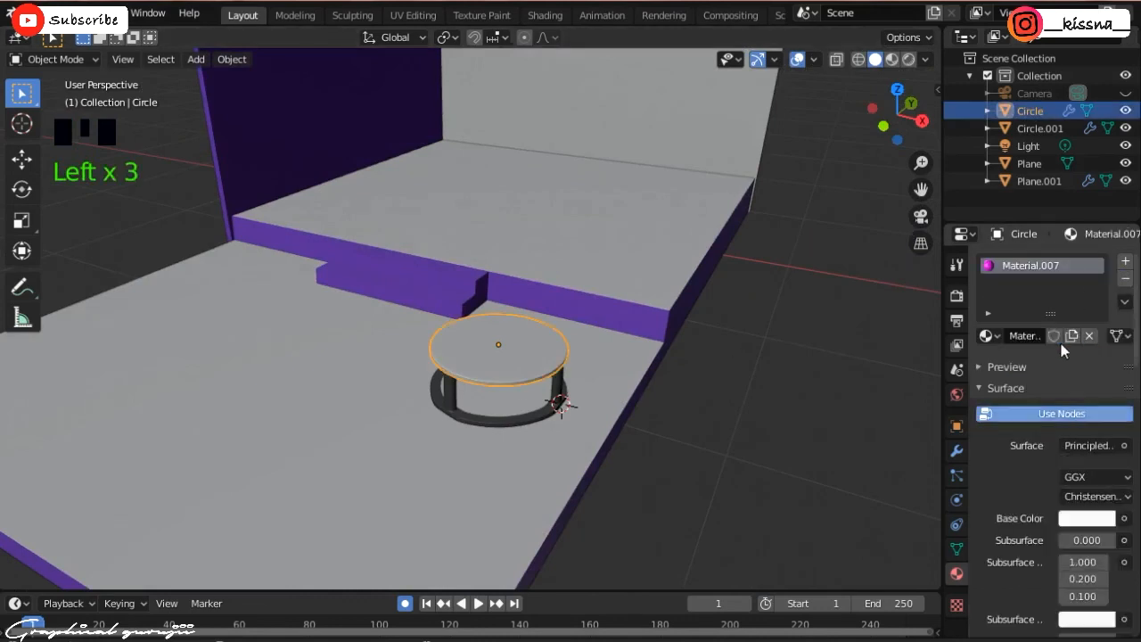
click(986, 336)
click(1016, 413)
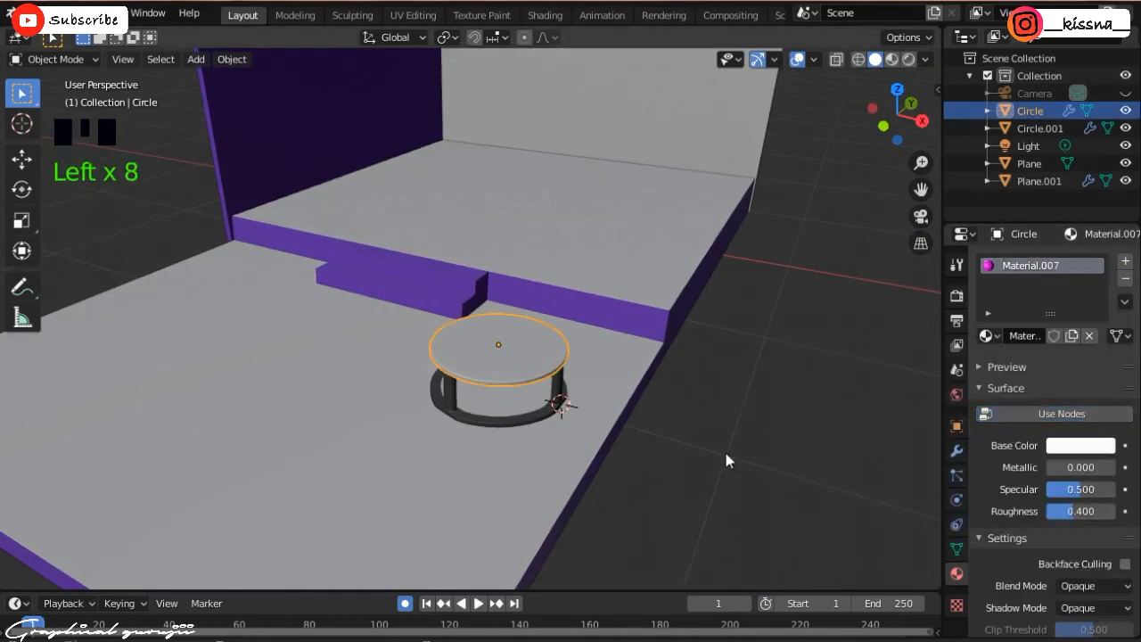
- Switch the viewport to rendered shading and view the whole cafe scene with the table
click(908, 59)
scroll(872, 137, down, 2)
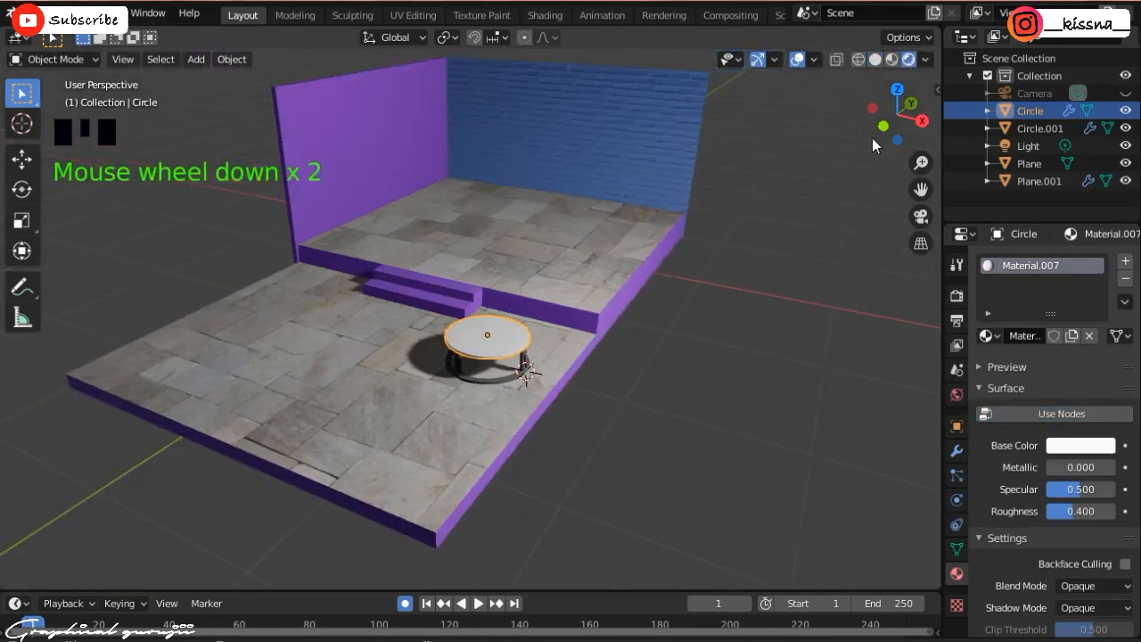
mouse_move(882, 121)
mouse_down()
mouse_move(829, 143)
mouse_move(830, 121)
mouse_up()
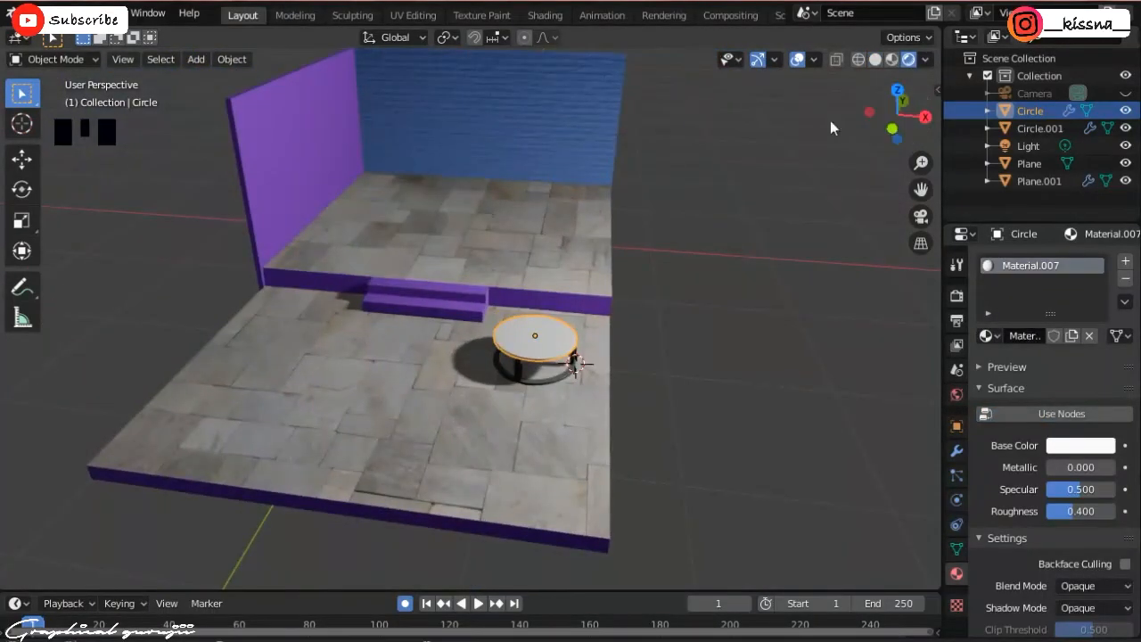
- In the floor's tile material nodes, set the Mapping scale to 2.000 in X and 2.200 in Y
click(580, 223)
click(545, 15)
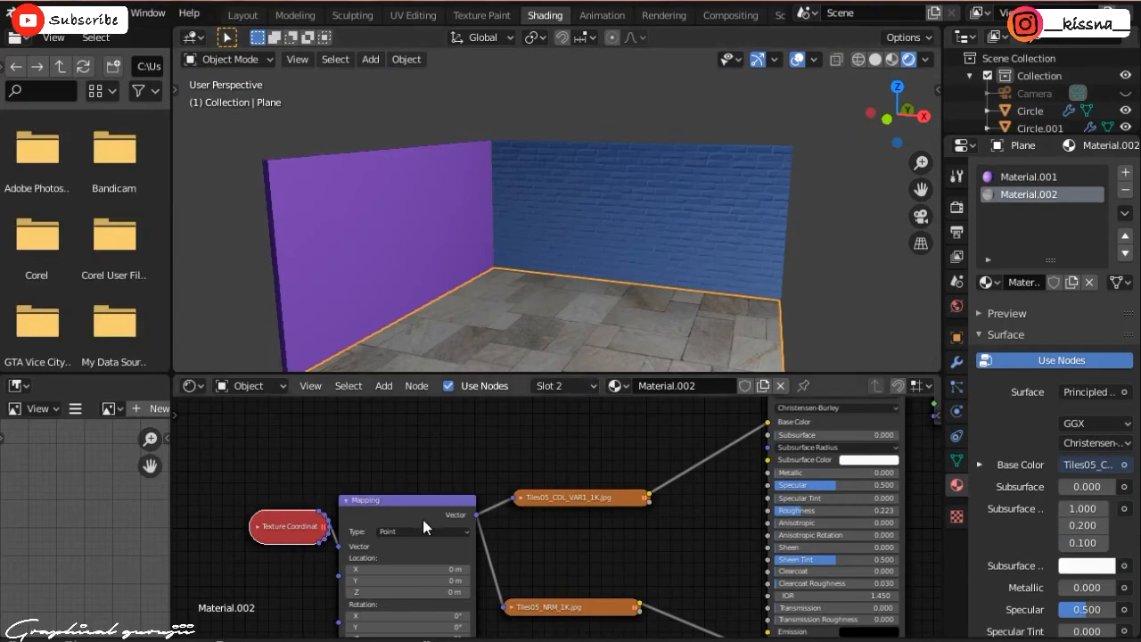
scroll(367, 521, up, 1)
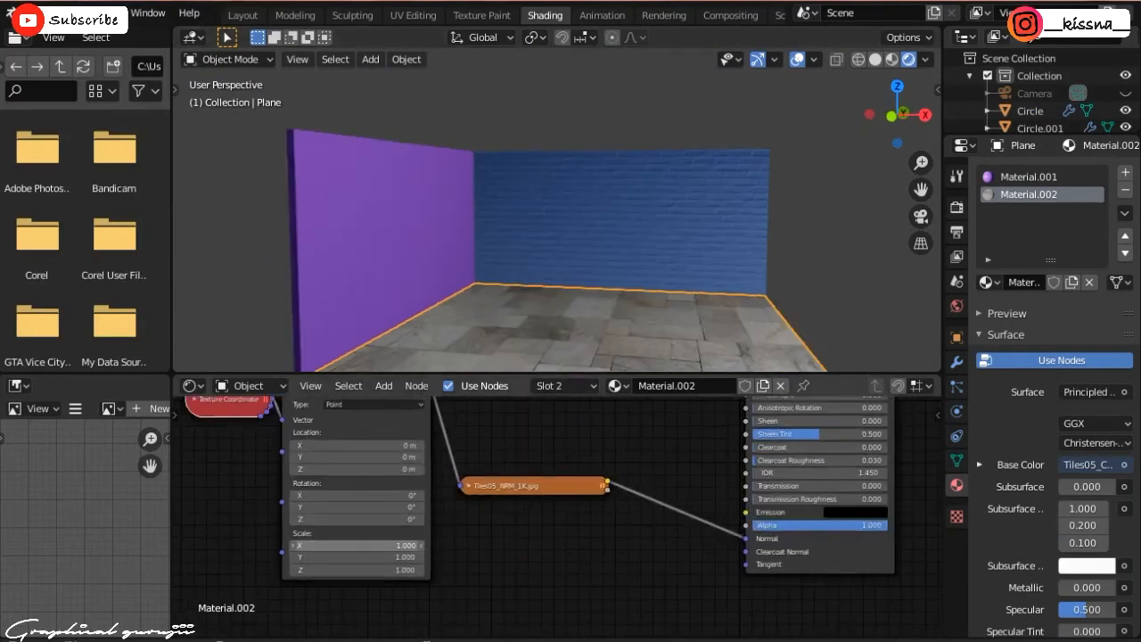
drag(356, 544, 388, 556)
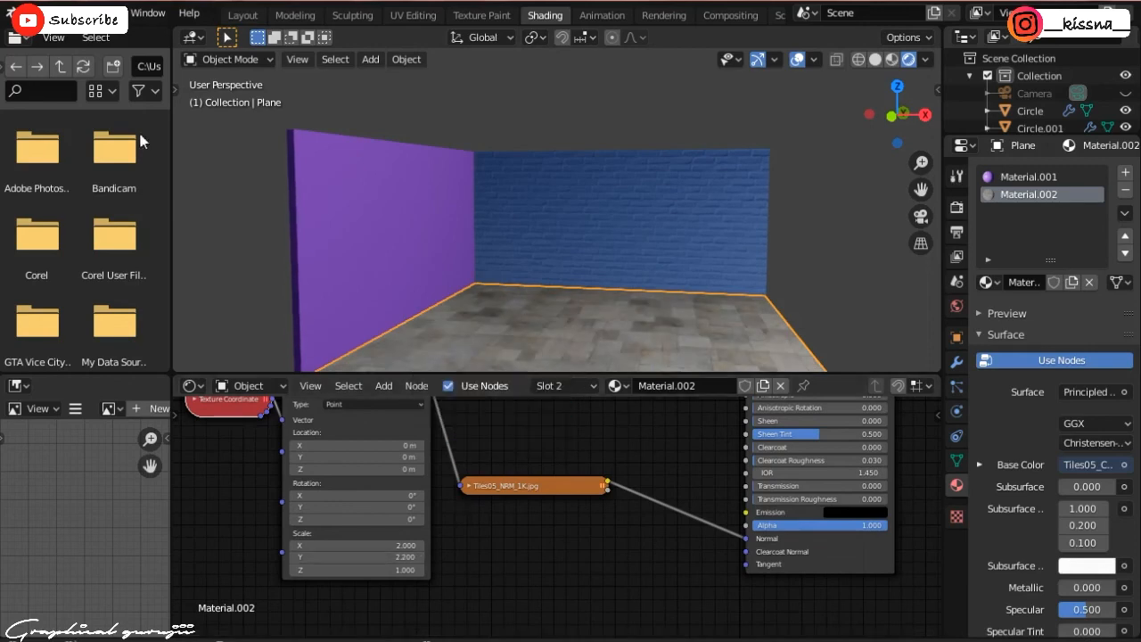
- Isolate the tabletop in the Shading workspace with material preview, and bring up the texture folder in the file explorer
scroll(664, 313, up, 3)
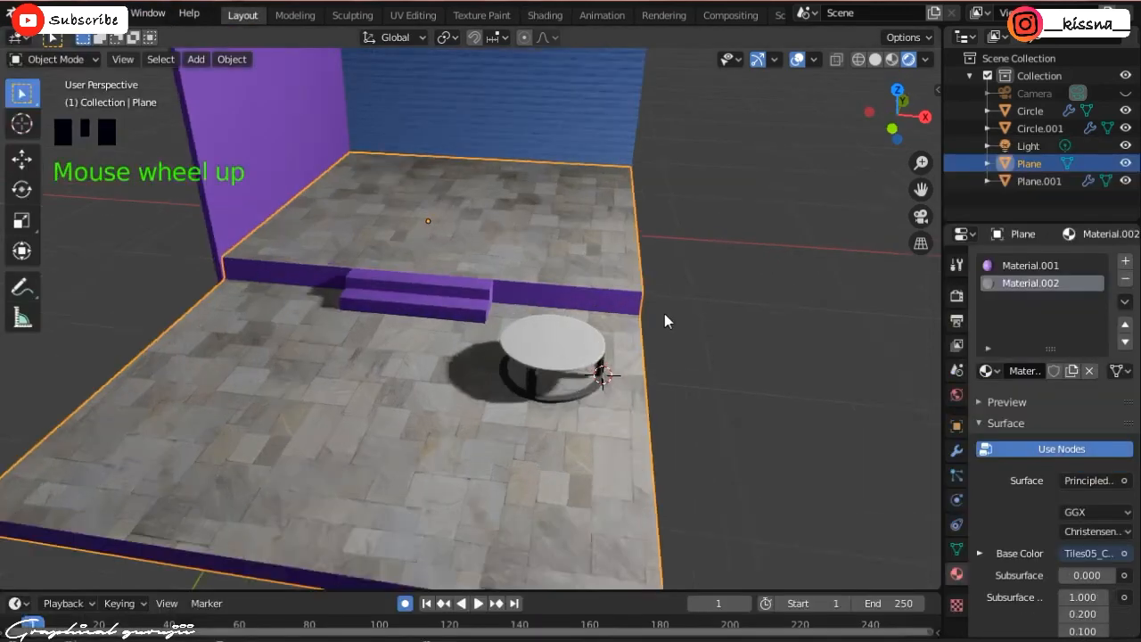
click(613, 393)
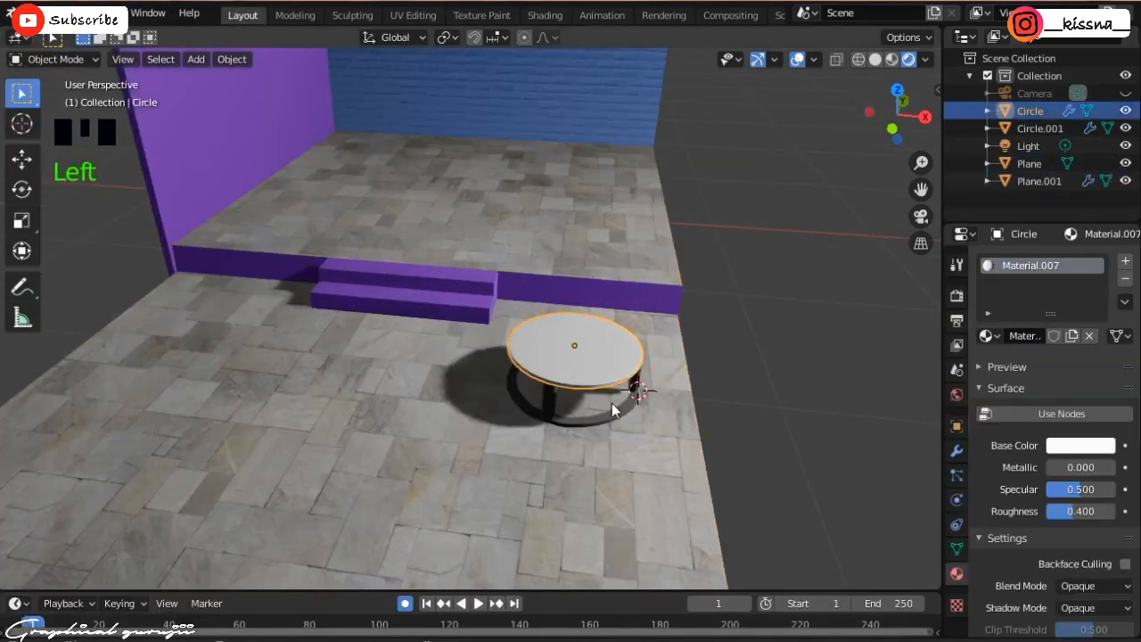
click(545, 16)
key(KP_Divide)
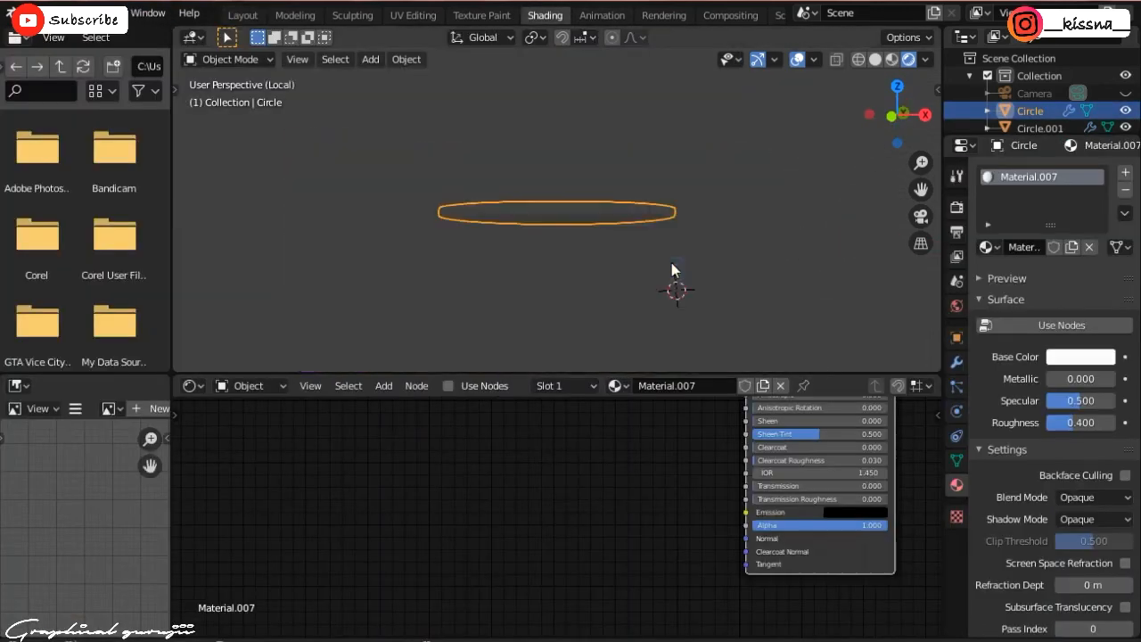
click(892, 59)
click(1028, 217)
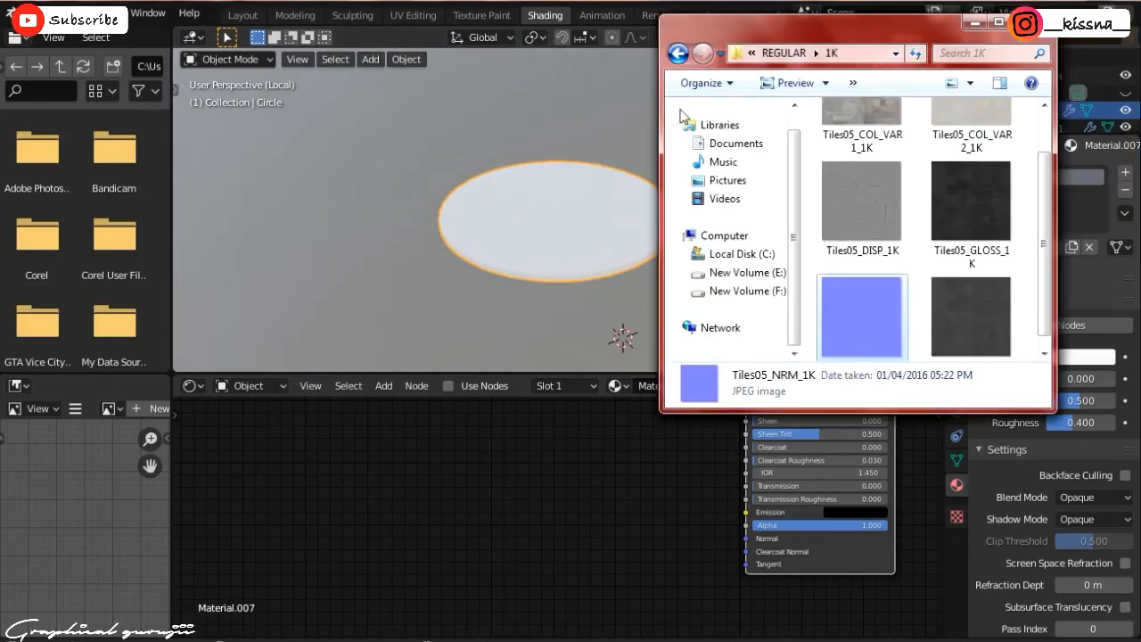
- Examine the StoneMarbleCalacatta004 texture in the file explorer and return to the blend folder
click(700, 77)
click(701, 77)
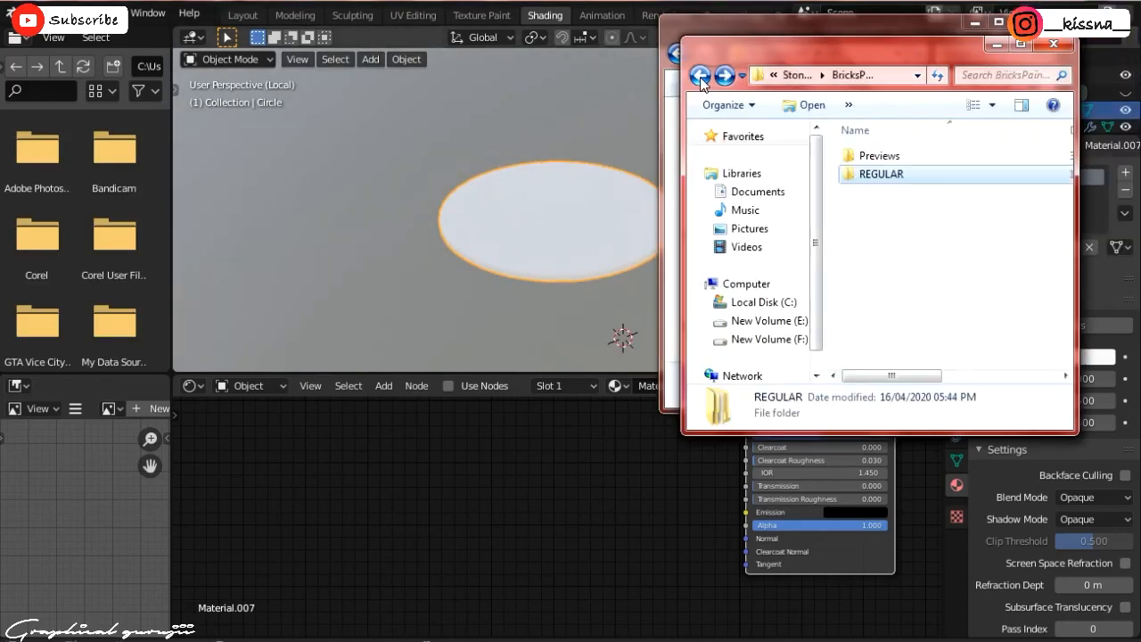
click(700, 77)
double_click(878, 188)
double_click(891, 152)
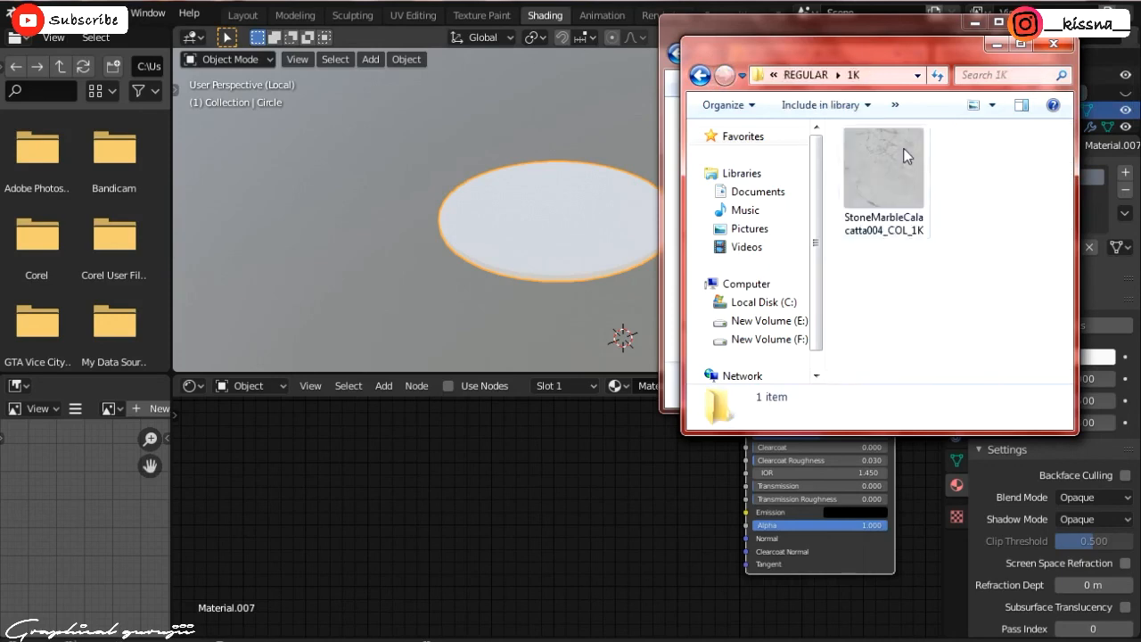
drag(903, 148, 704, 77)
click(701, 76)
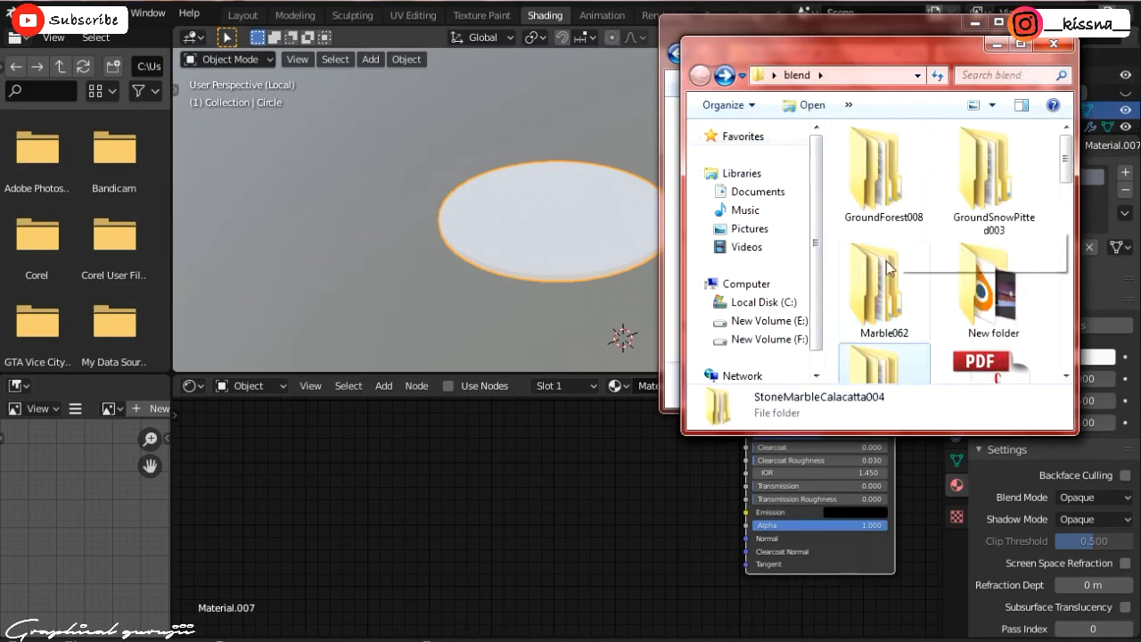
- Open the Marble062 texture folder and place its COL image in the tabletop's material node graph
click(885, 276)
double_click(885, 276)
double_click(887, 180)
double_click(865, 153)
drag(878, 170, 582, 459)
middle_drag(528, 447, 453, 639)
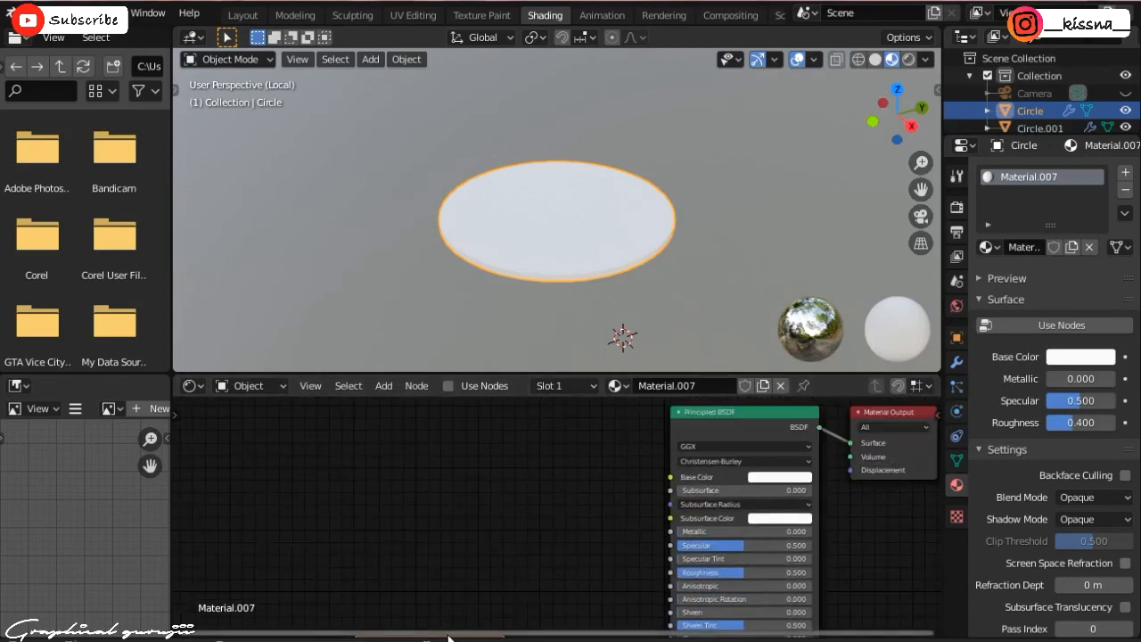
scroll(540, 538, down, 1)
drag(383, 628, 540, 478)
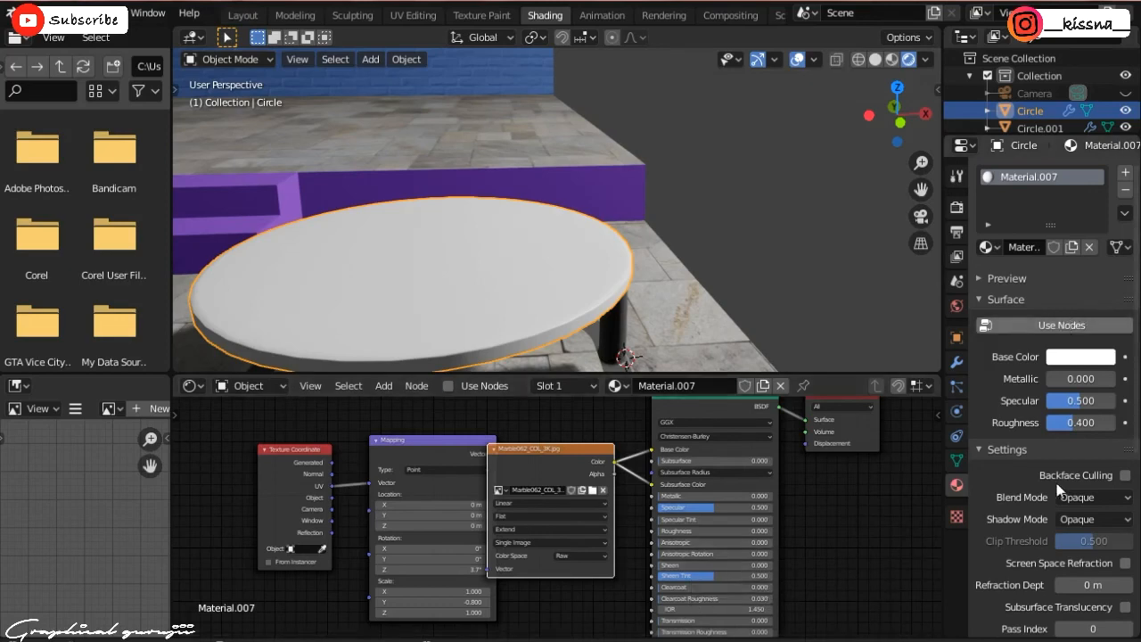
- Enable nodes on the tabletop material, shift the marble image node clear of the Mapping node, and set the Mapping Y scale to 1.000
click(1062, 325)
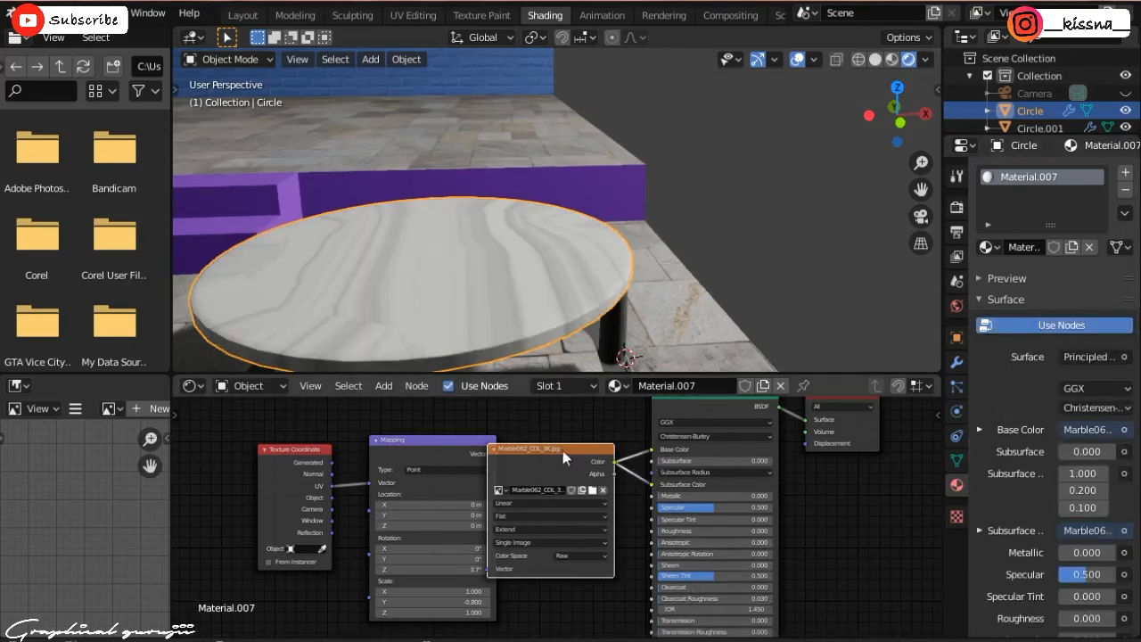
drag(563, 457, 609, 454)
click(472, 603)
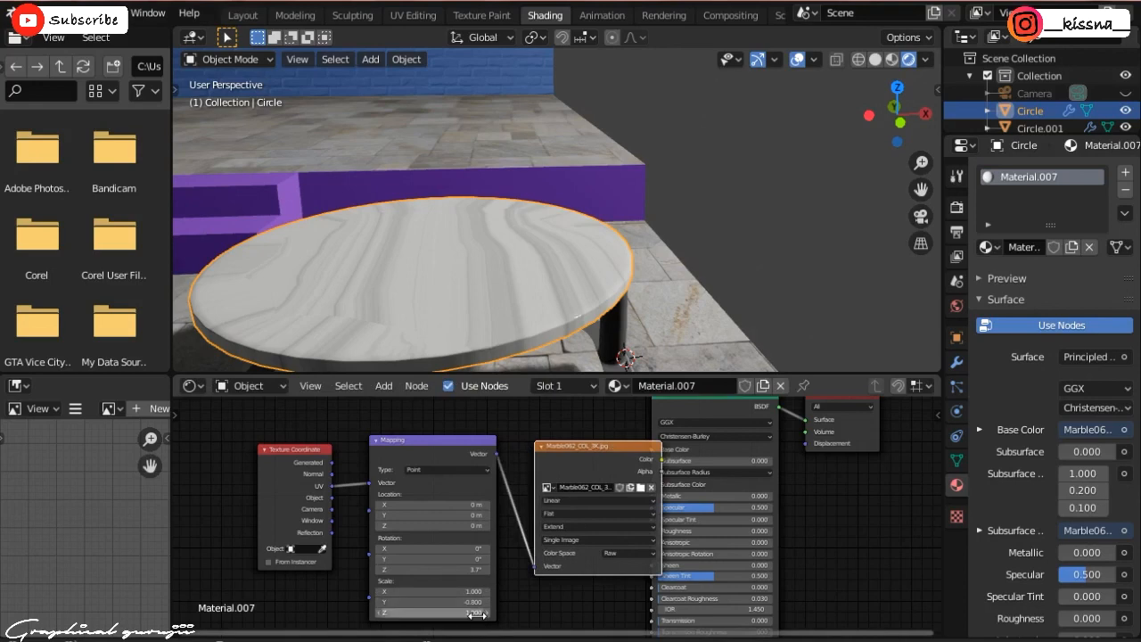
text(1)
key(Return)
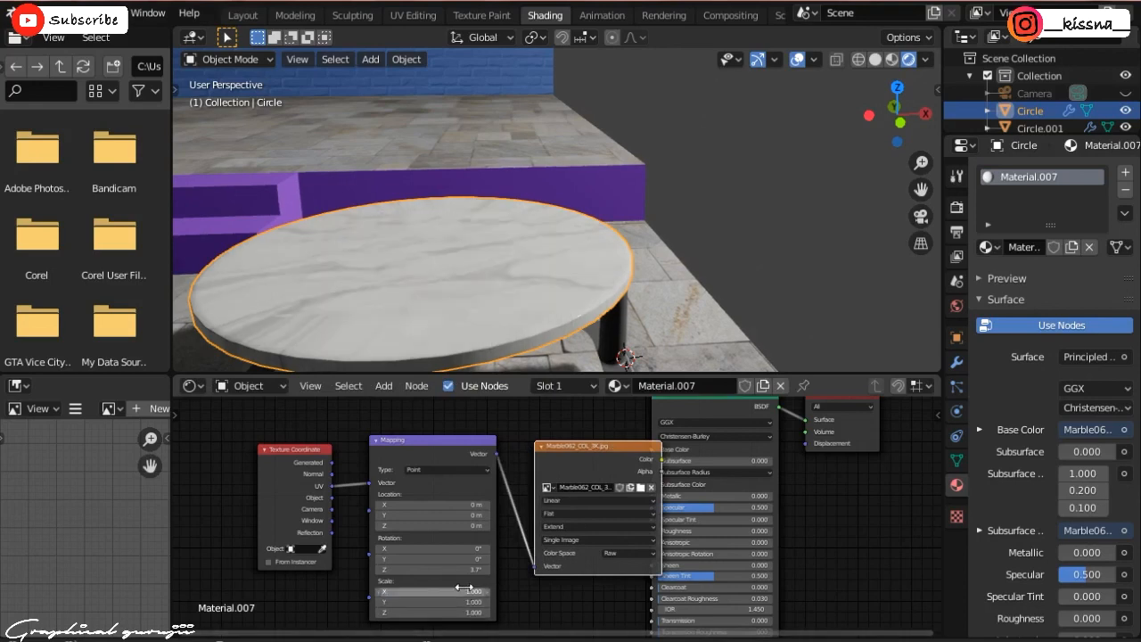
- Return to the Layout workspace and join the marble tabletop with the three-legged base into one object
click(243, 15)
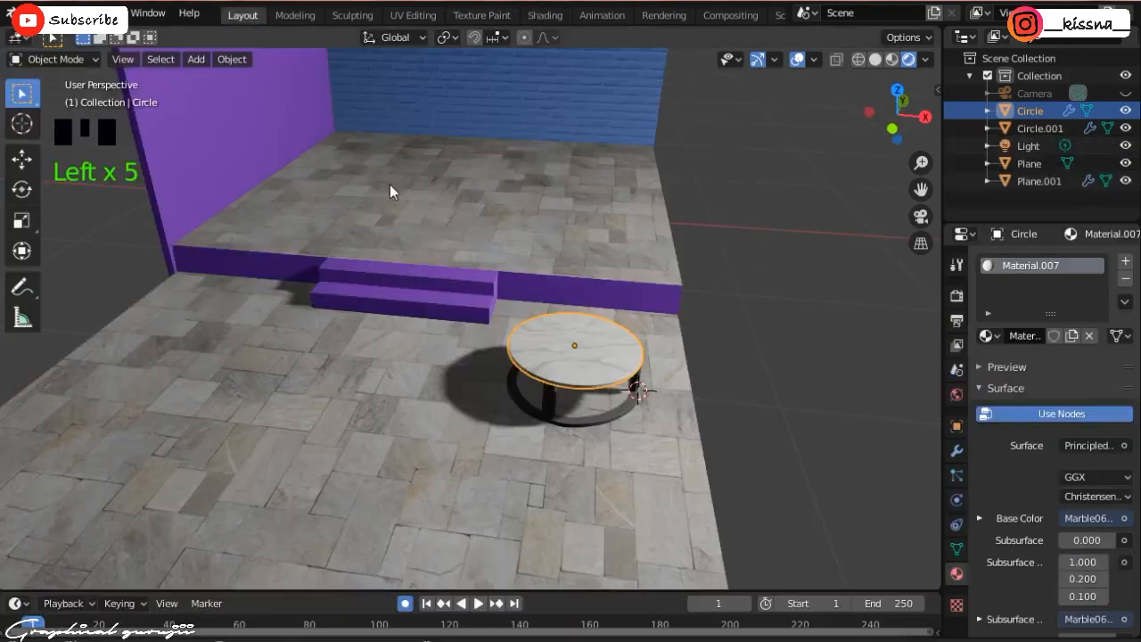
drag(897, 134, 694, 263)
scroll(534, 313, up, 3)
shift+click(552, 344)
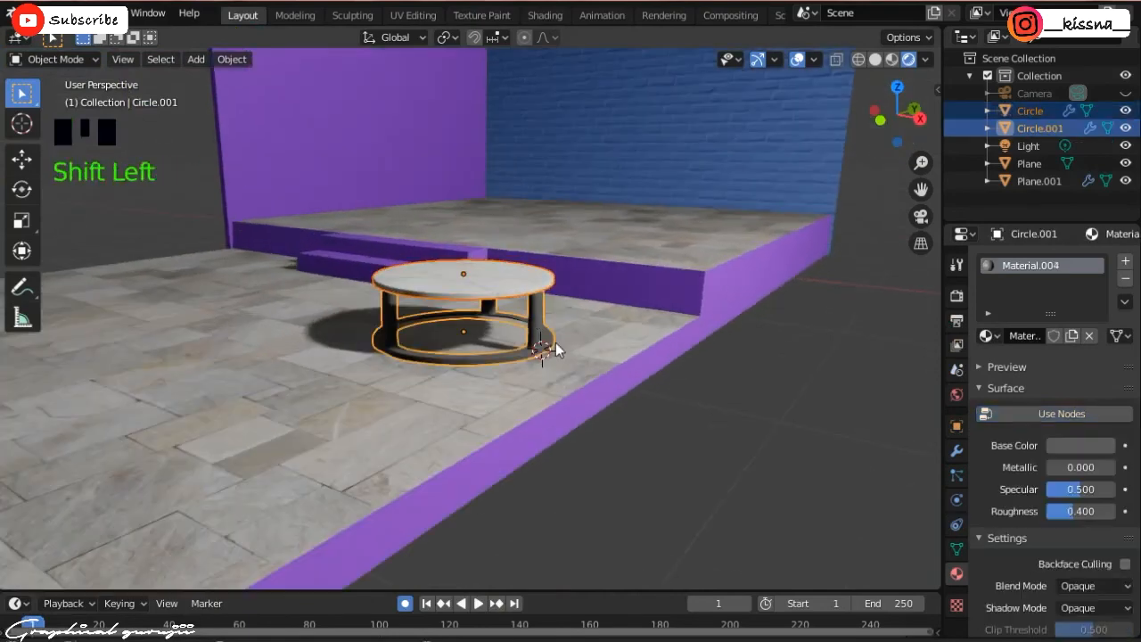
key(ctrl+j)
- Start an OBJ import and go to the Desktop folder
scroll(642, 345, down, 2)
key(KP_7)
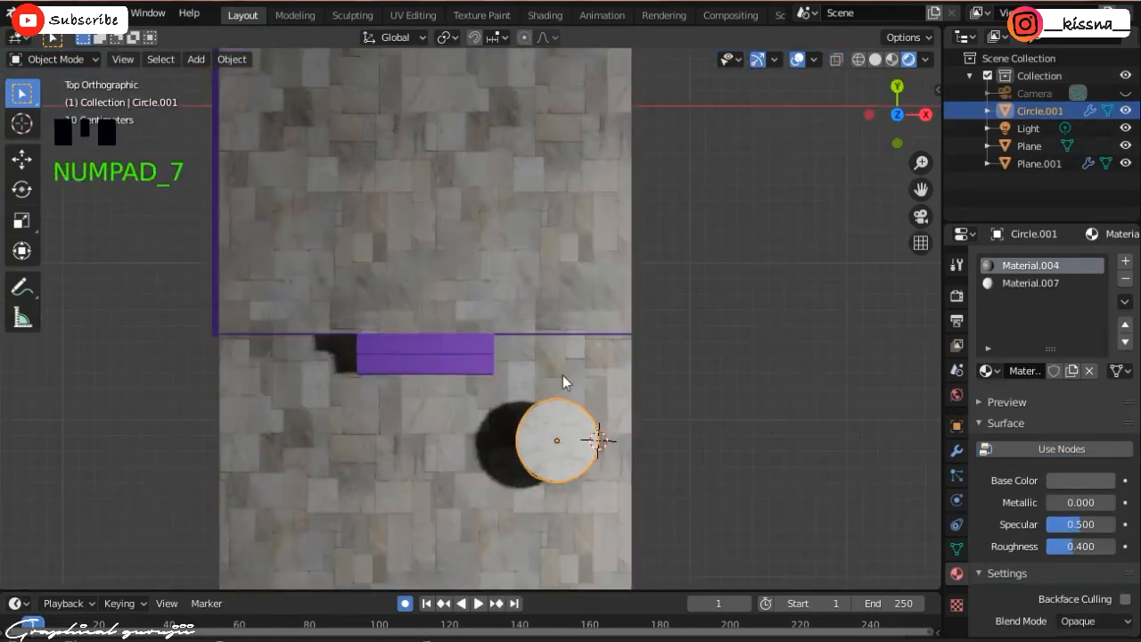
scroll(563, 379, down, 2)
drag(896, 114, 878, 125)
key(shift+a)
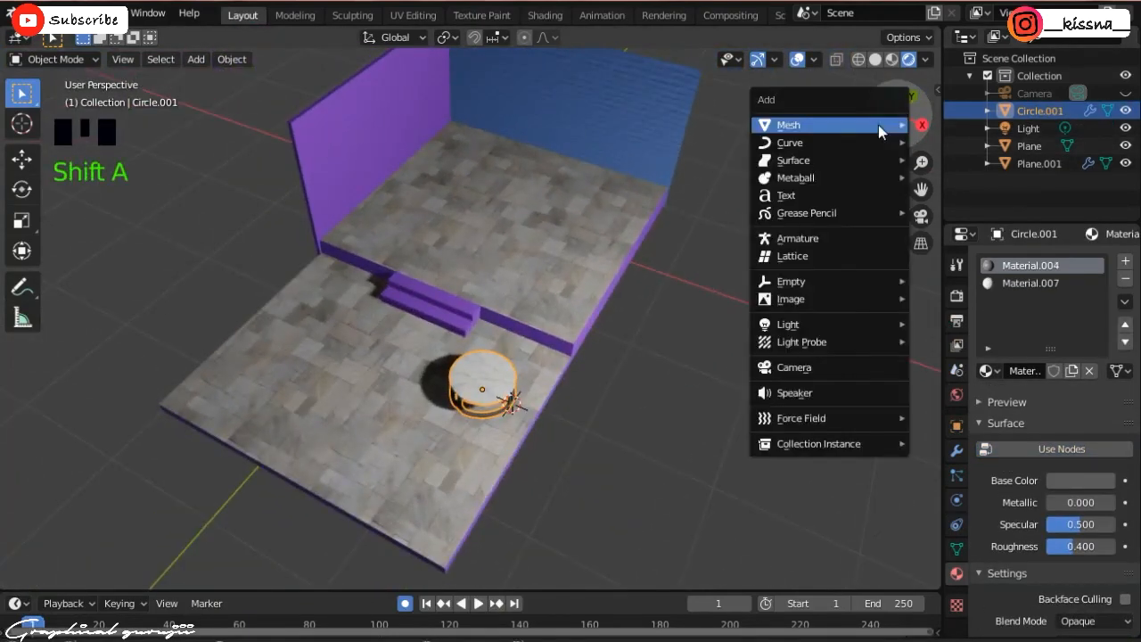
click(35, 12)
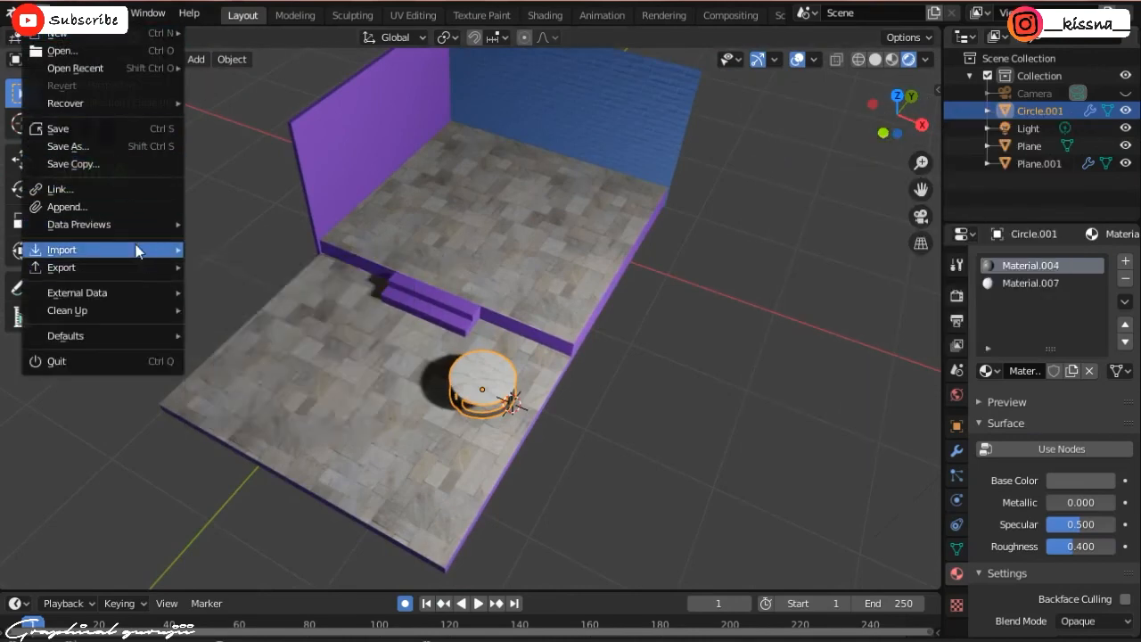
mouse_move(63, 249)
click(304, 392)
click(402, 111)
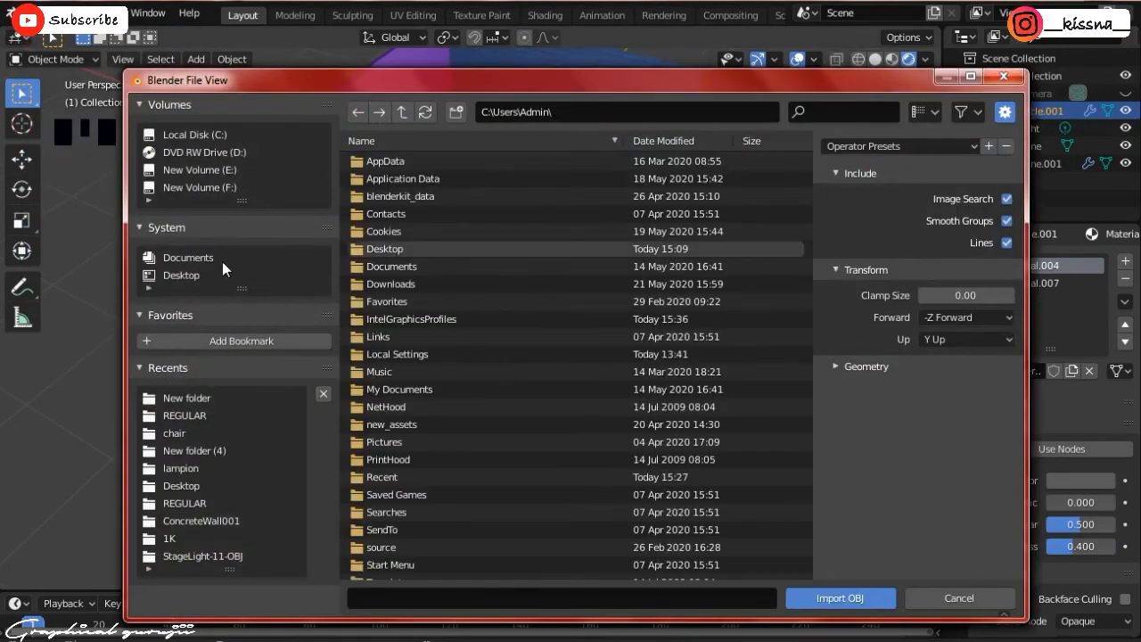
click(183, 274)
- Import the chair OBJ model from its folder on the Desktop
double_click(383, 196)
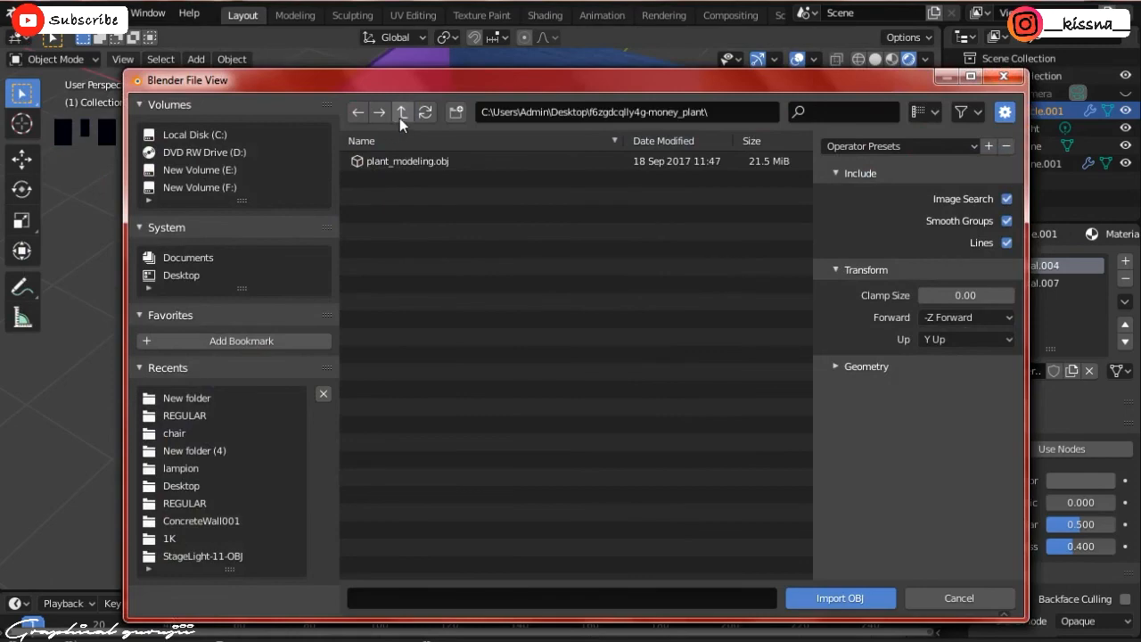
click(402, 111)
double_click(406, 178)
click(406, 183)
click(834, 595)
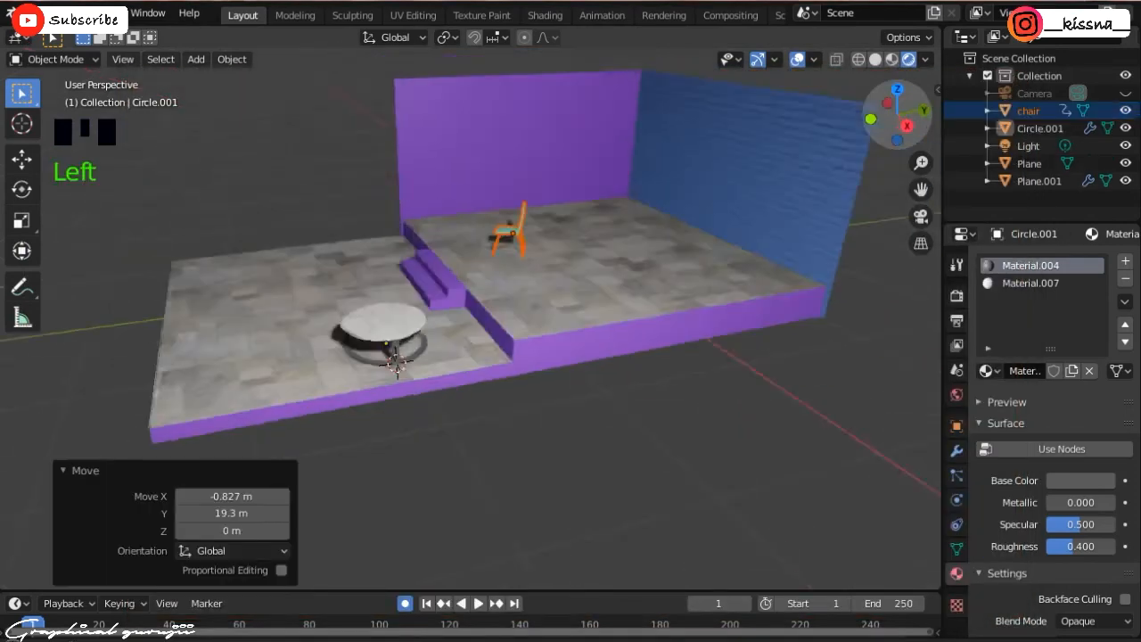
- In top view, move the chair about 1.22 m in X and -0.913 m in Y, beside the round table
scroll(714, 186, up, 3)
scroll(610, 233, down, 1)
scroll(560, 239, up, 1)
key(KP_7)
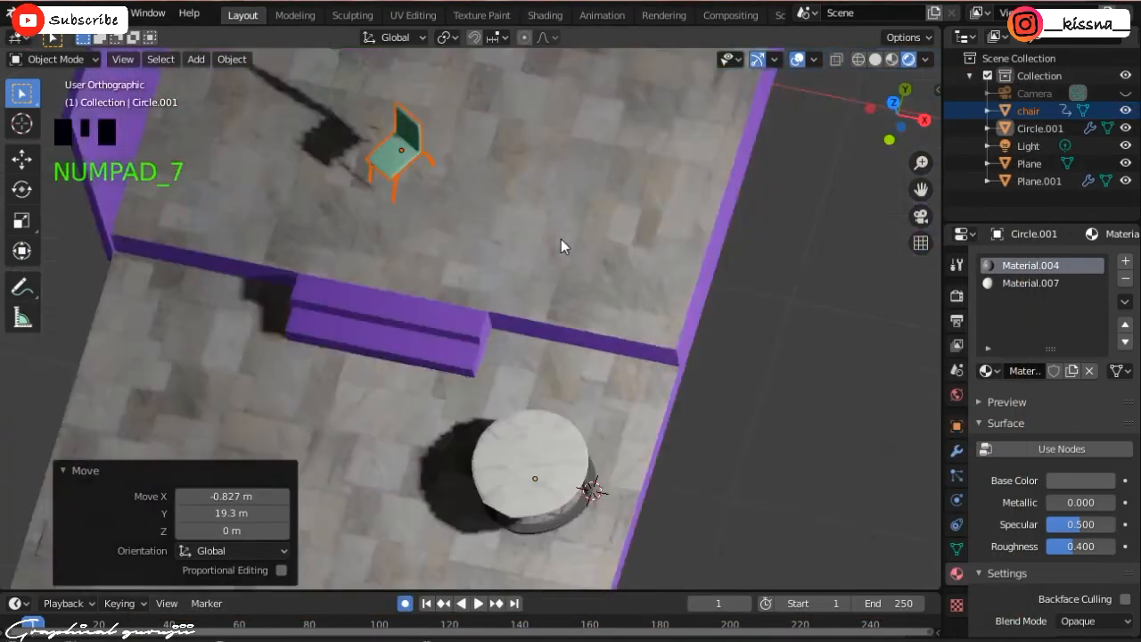
key(g)
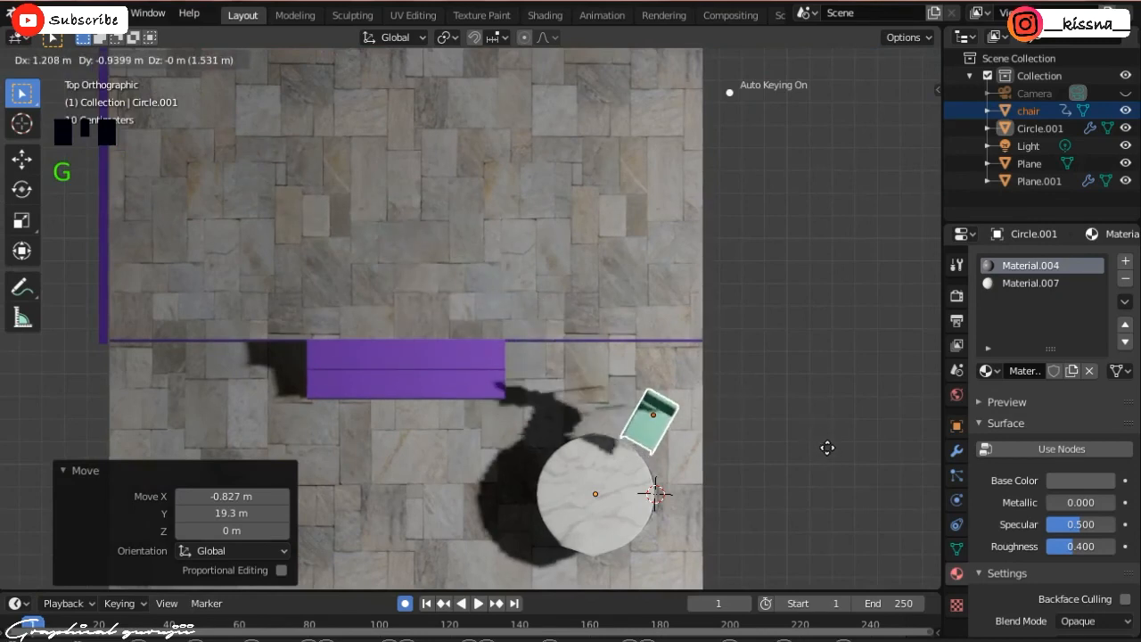
click(829, 444)
- In side view, lower the chair about 0.133 m along Z onto the lower floor
key(KP_1)
key(KP_3)
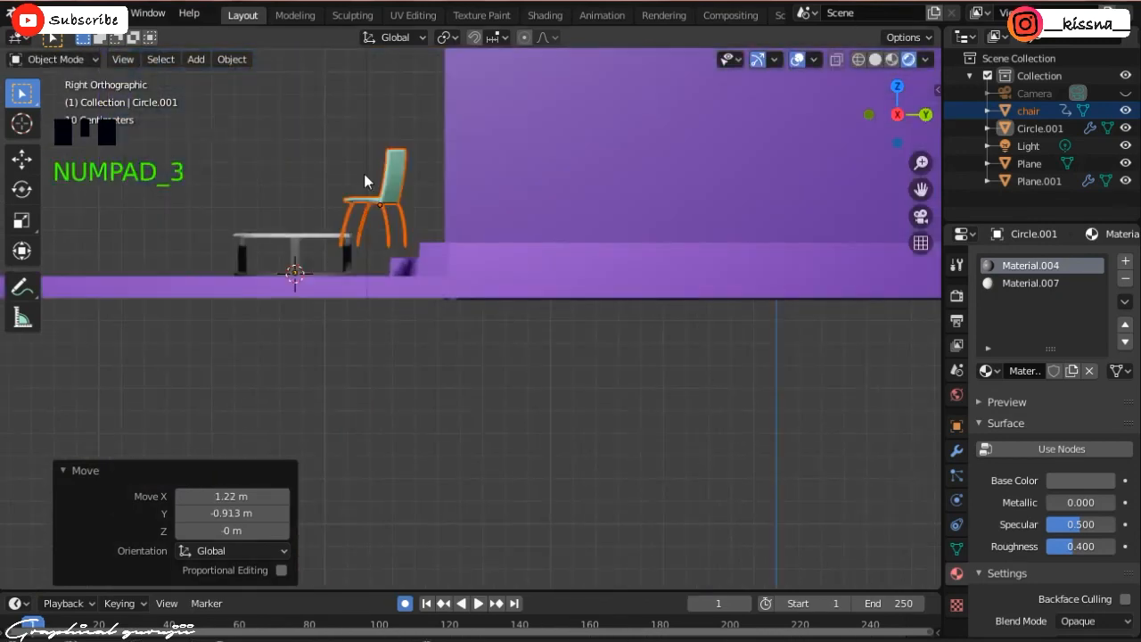
key(g)
key(z)
click(288, 195)
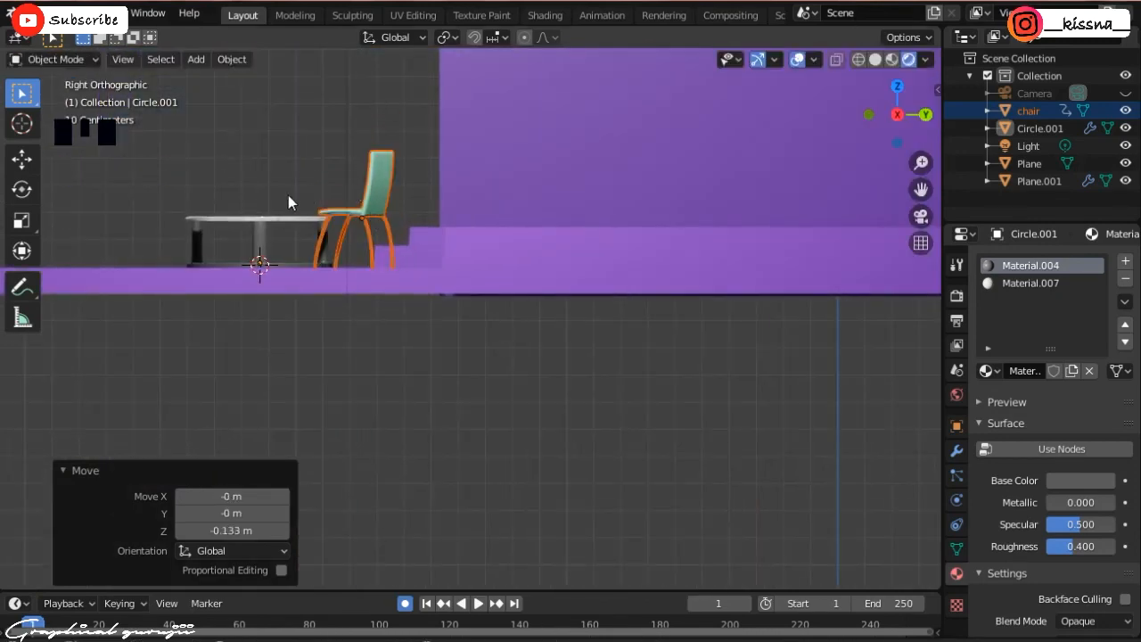
- Scale the table by about 1.639 along Z to suit the chair's height
click(278, 214)
key(s)
key(z)
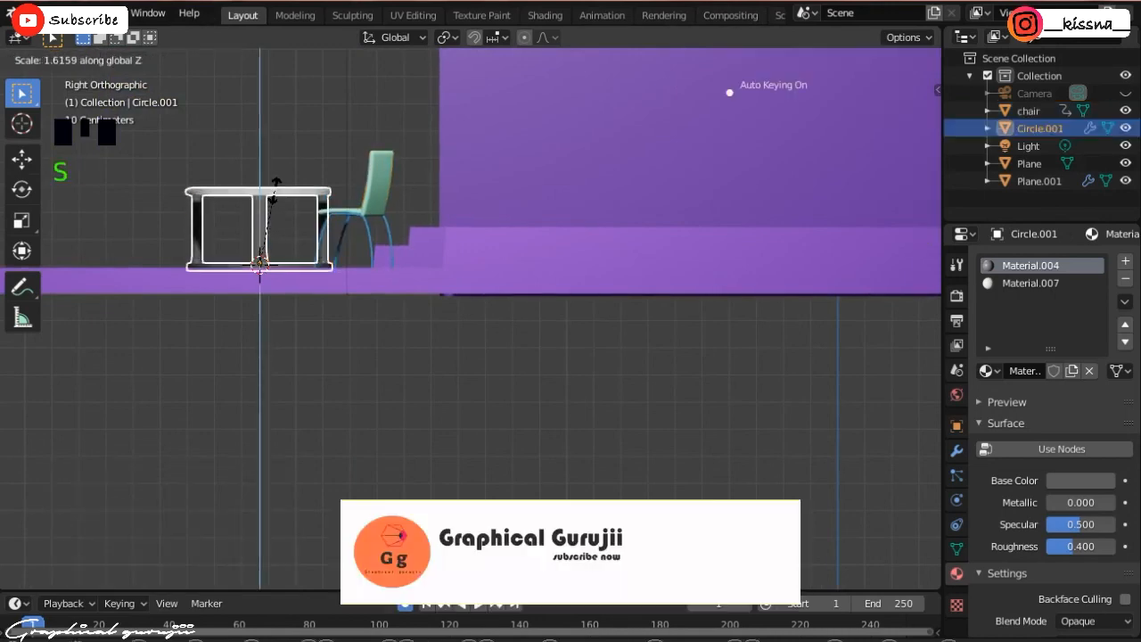
click(300, 250)
scroll(299, 250, down, 2)
drag(900, 111, 796, 299)
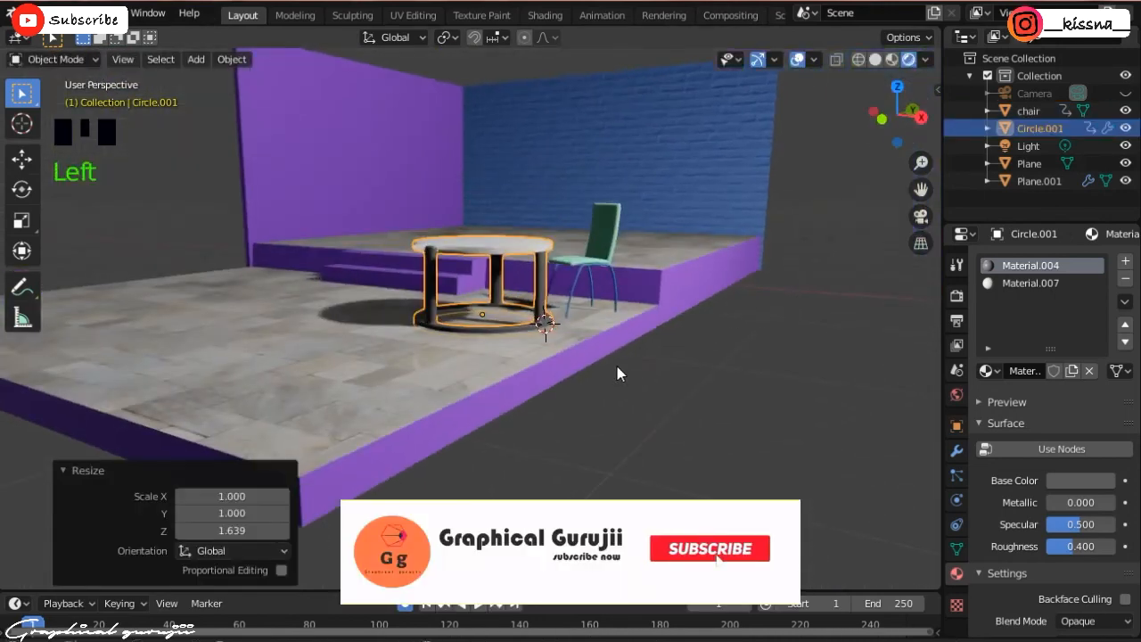
- Move the table along Z so its base ring rests on the lower floor
key(g)
key(z)
click(653, 353)
click(653, 353)
scroll(602, 264, up, 2)
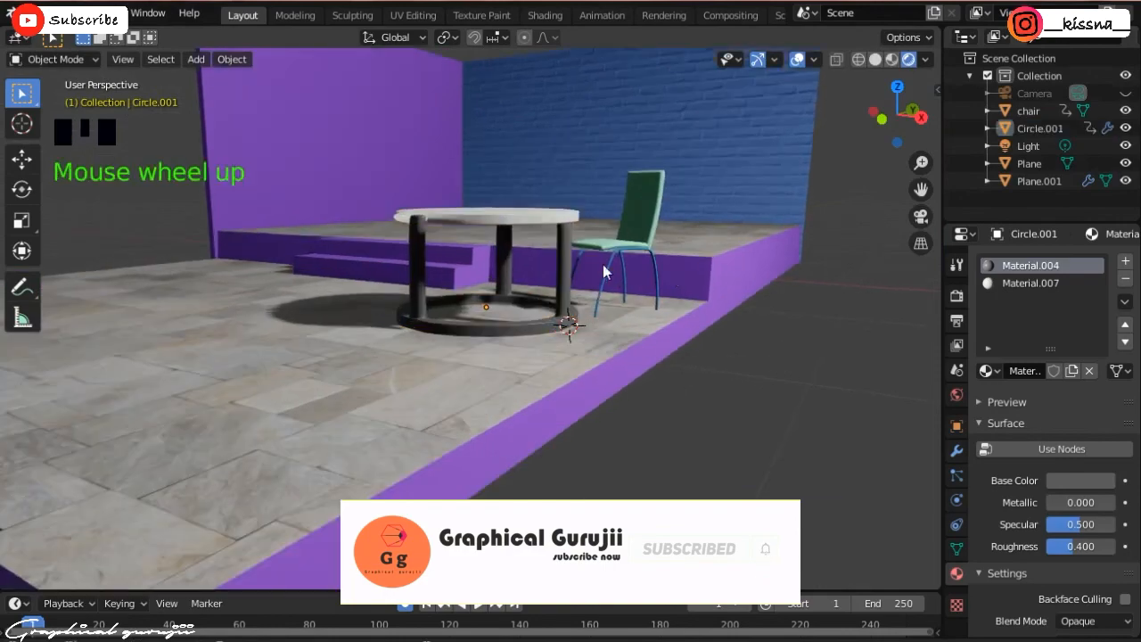
- Check the table and chair from above and in perspective, and rescale the table along Z
click(637, 288)
key(KP_7)
scroll(910, 191, down, 2)
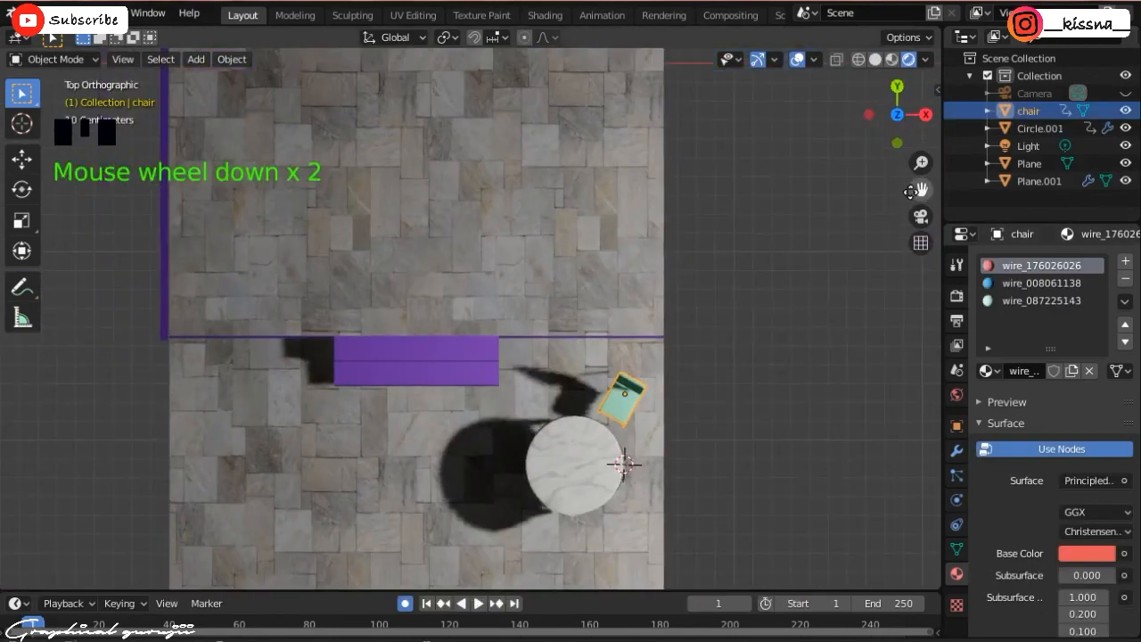
drag(921, 190, 893, 51)
scroll(482, 345, up, 1)
click(553, 325)
drag(896, 114, 772, 9)
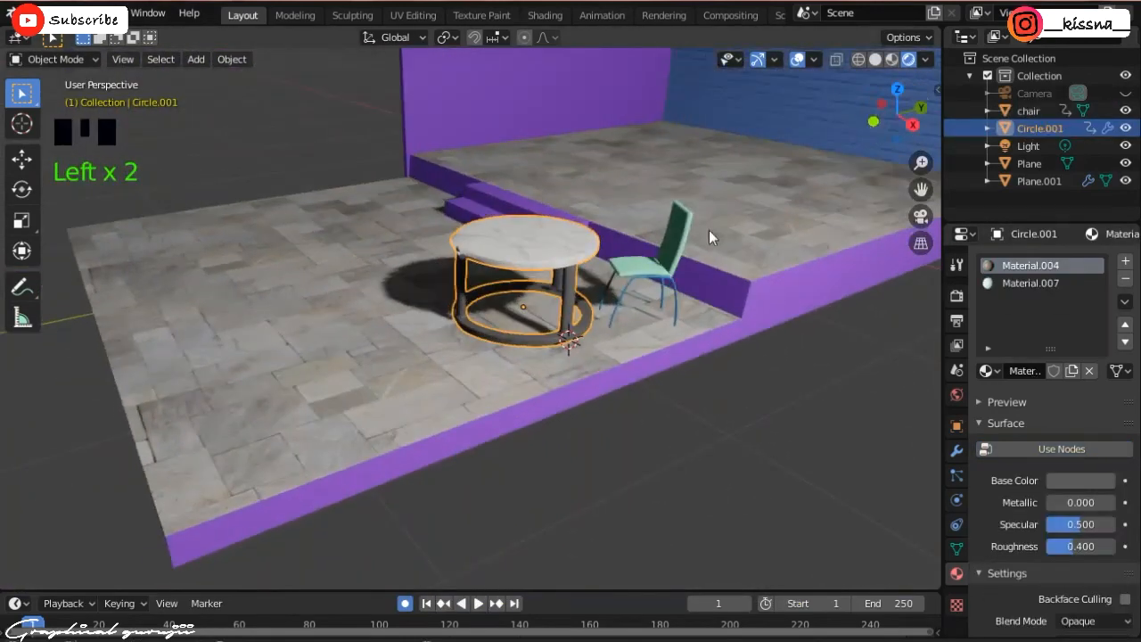
key(s)
key(z)
click(650, 294)
- Duplicate the chair, rotate the copy about -53.7°, and move it about -0.625 m in X to the table's other rear side
click(655, 268)
key(KP_7)
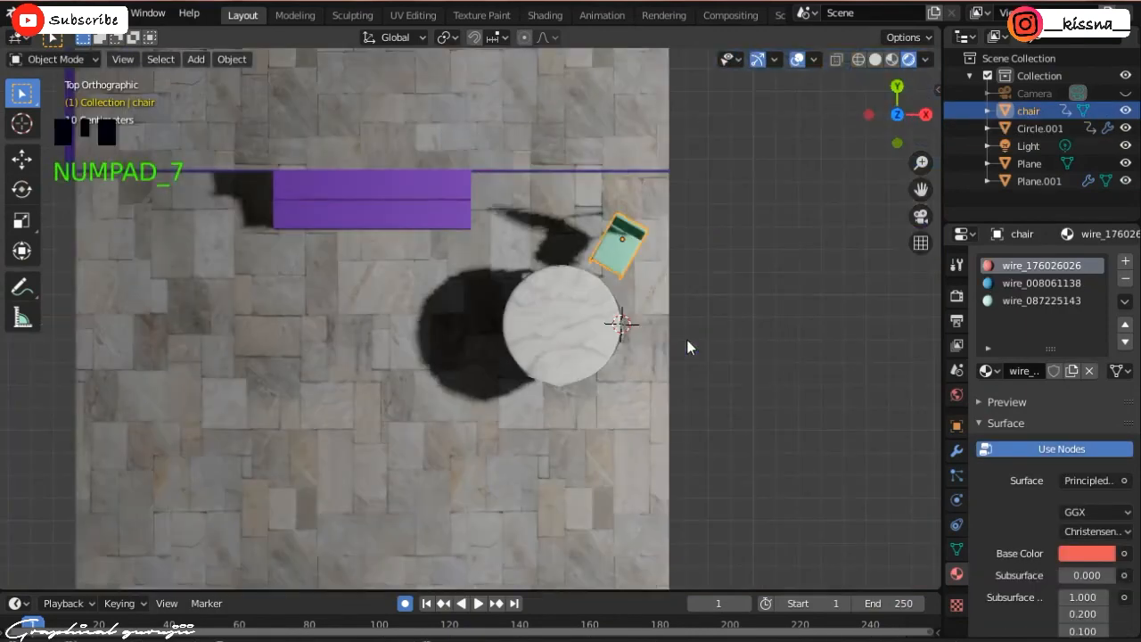
key(shift+d)
key(r)
click(731, 254)
key(g)
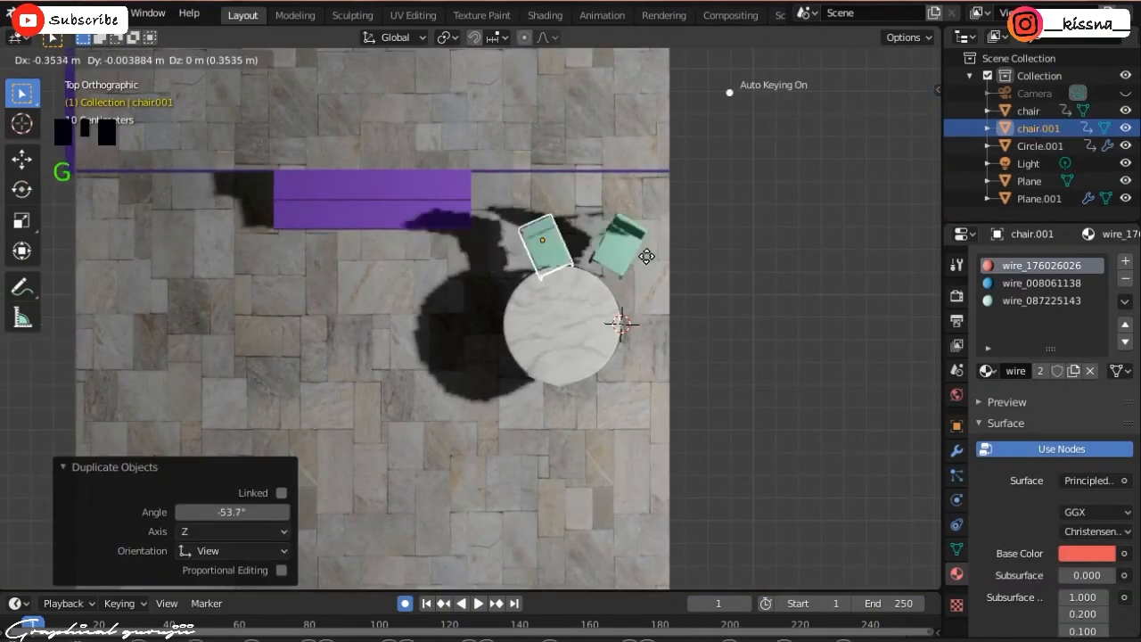
click(616, 262)
- Rotate the duplicated chair a further -22.8° and move it closer so it faces the table
key(r)
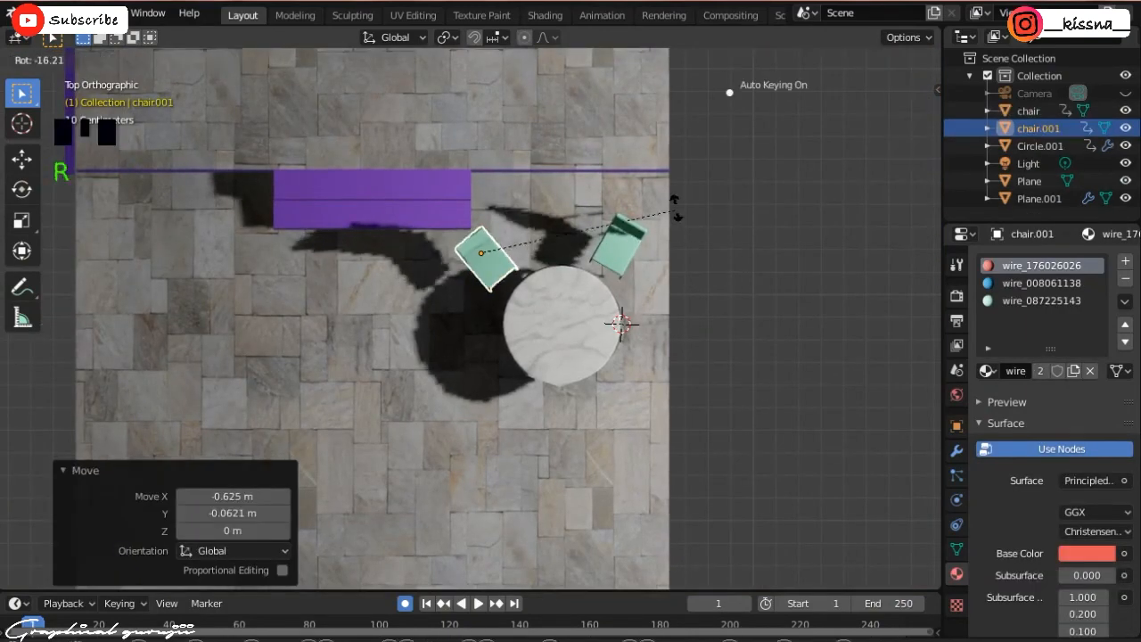
click(698, 178)
key(g)
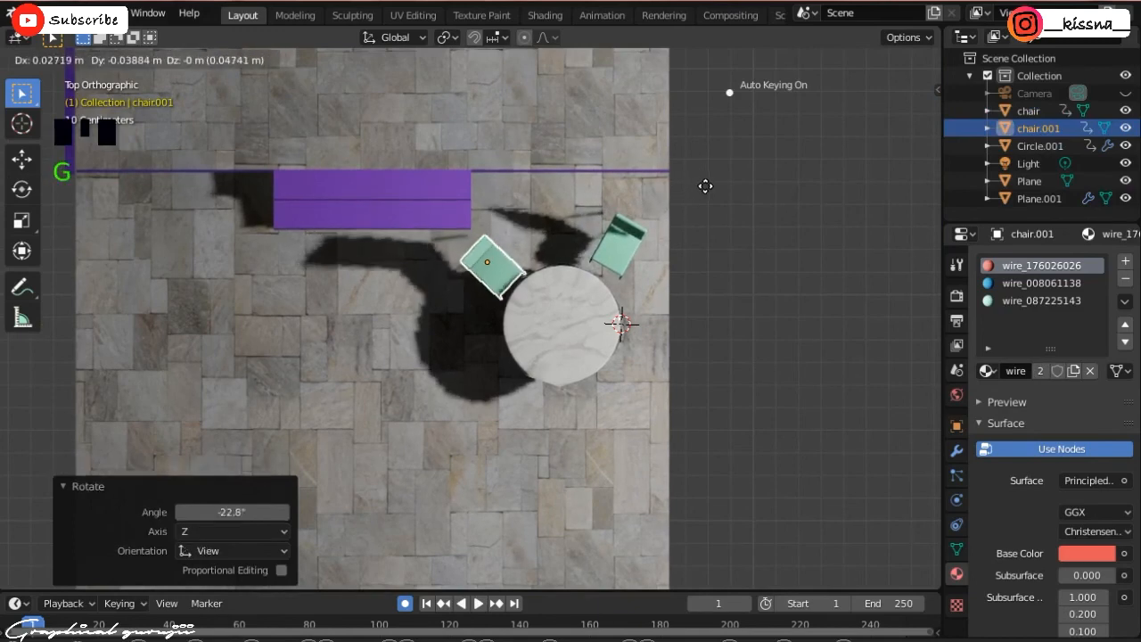
click(711, 183)
- Turn the original chair slightly toward the table and move it about -0.0155 m in X and -0.0427 m in Y
click(622, 245)
key(r)
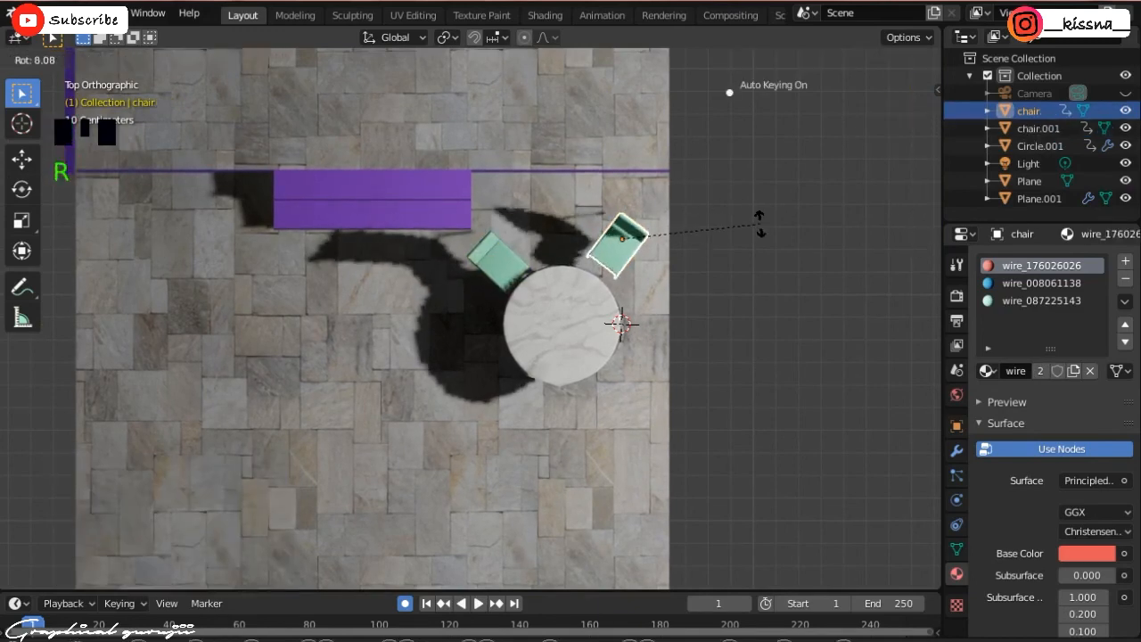
click(761, 218)
key(g)
click(758, 236)
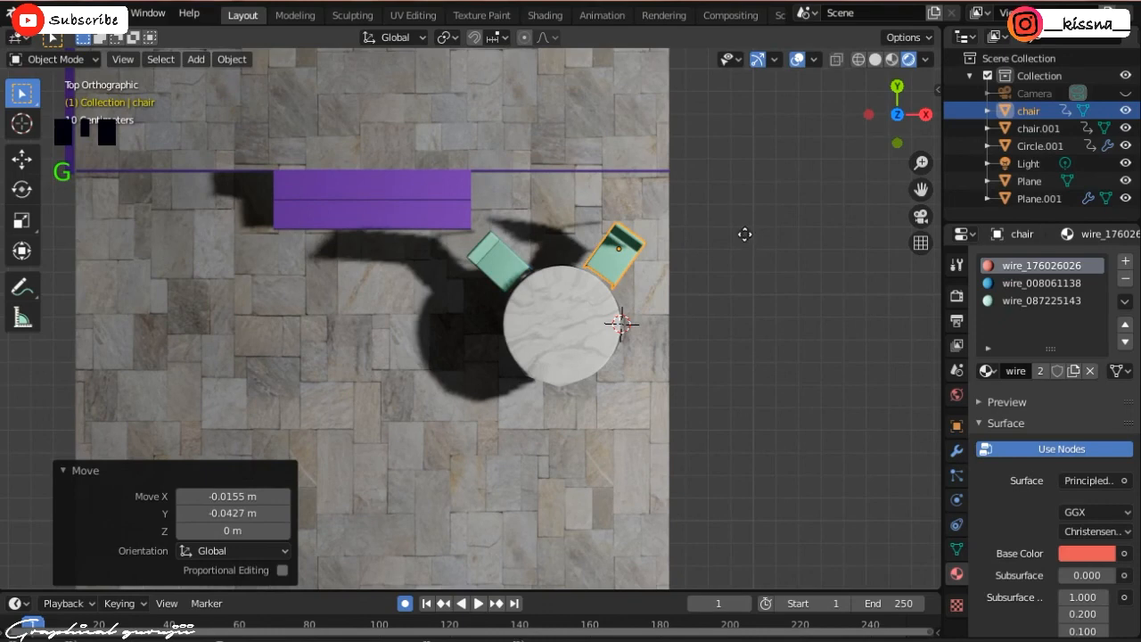
- Duplicate the original chair, rotate the copy about 96.7°, and move it to the front side of the table
key(shift+d)
key(r)
click(620, 486)
key(g)
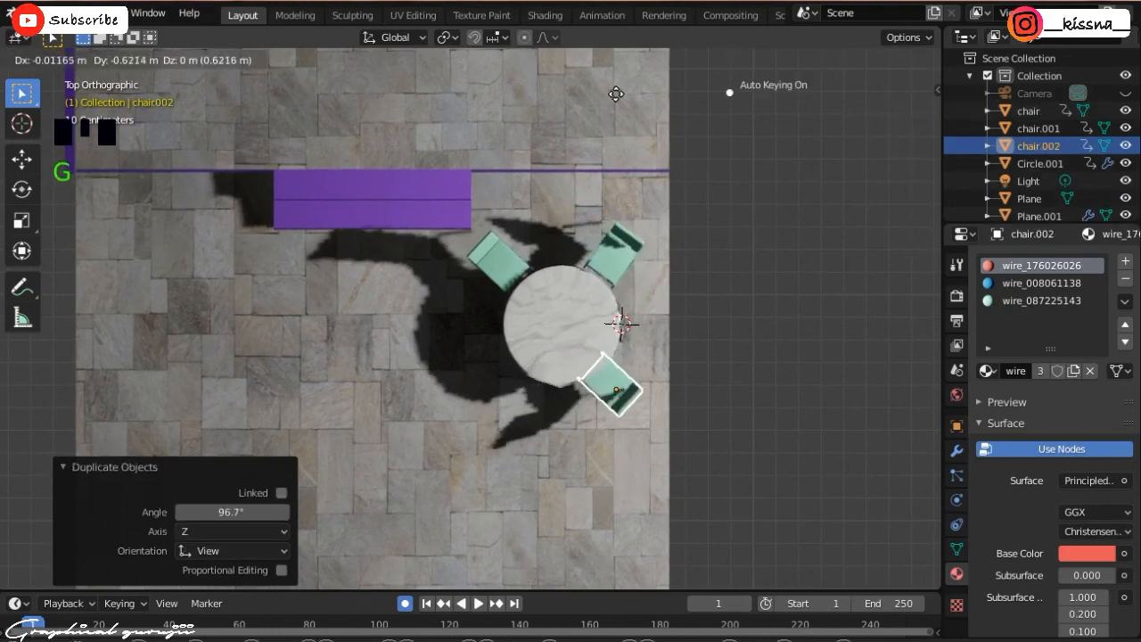
click(624, 112)
- Rotate the third chair about 17.5° and shift it in X so it faces the table
key(r)
click(806, 92)
key(g)
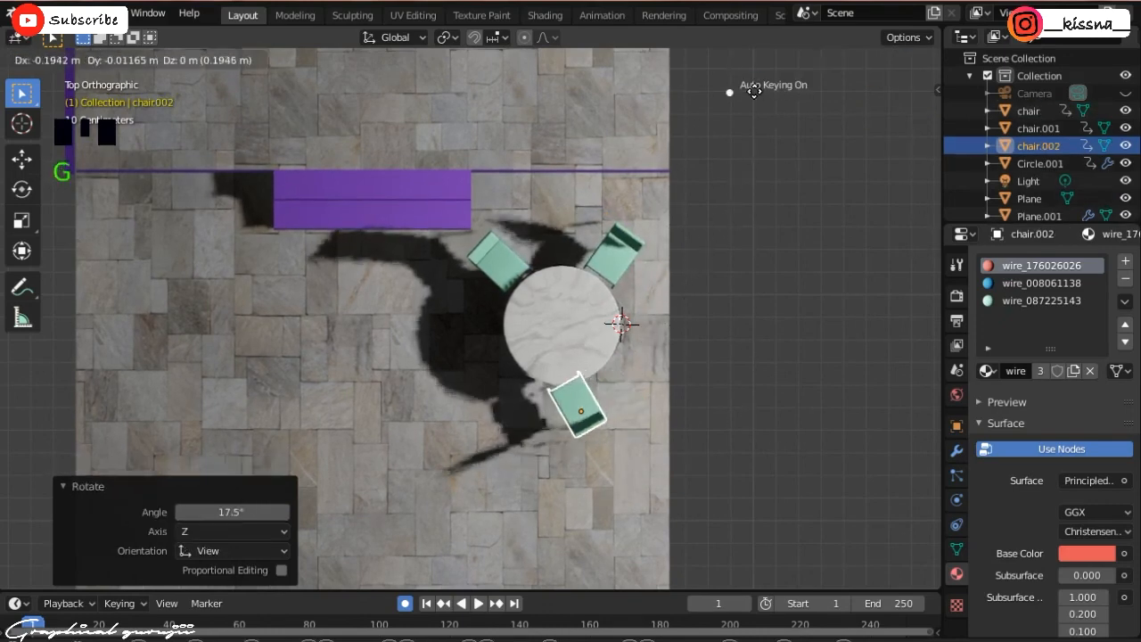
click(791, 116)
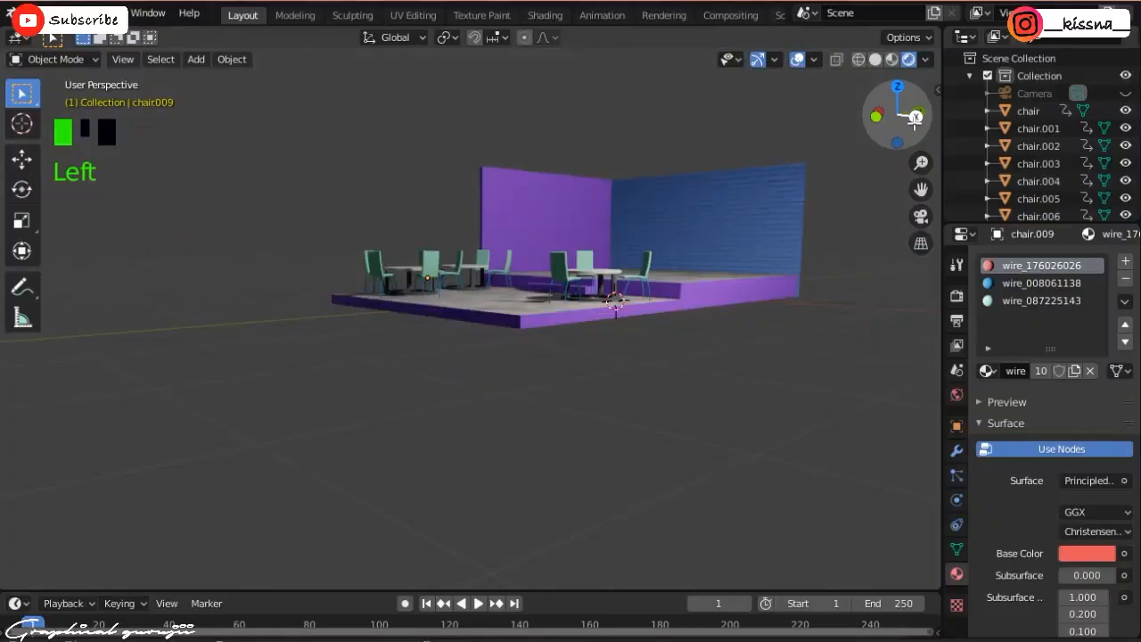
- Place the 3D cursor on the purple side wall and add a 2 m cube there
key(KP_1)
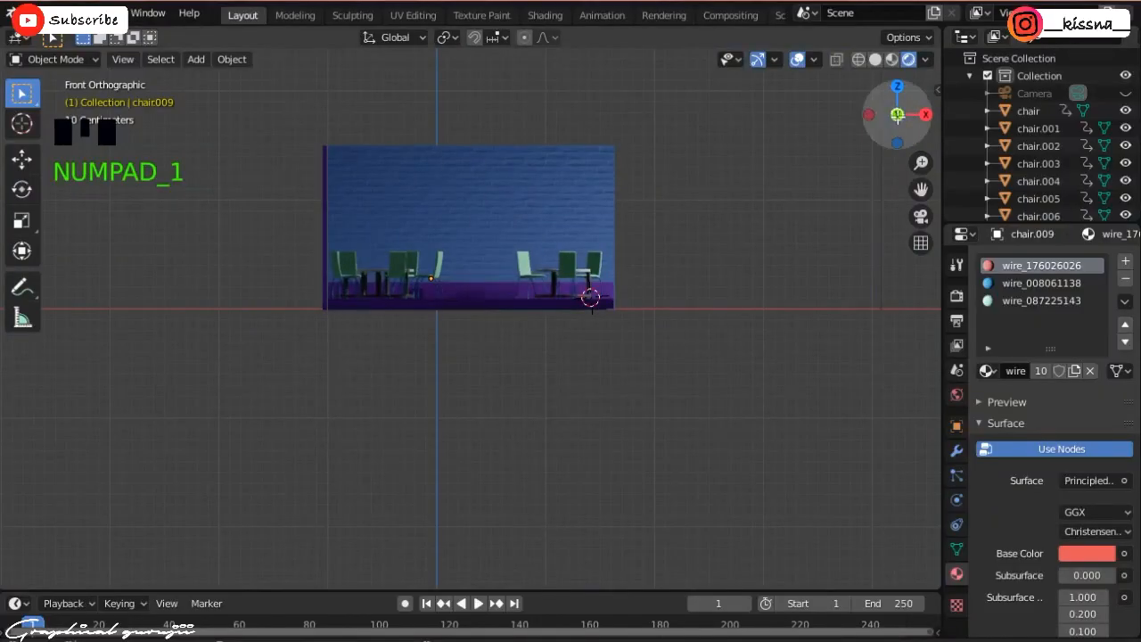
drag(896, 114, 746, 248)
key(KP_3)
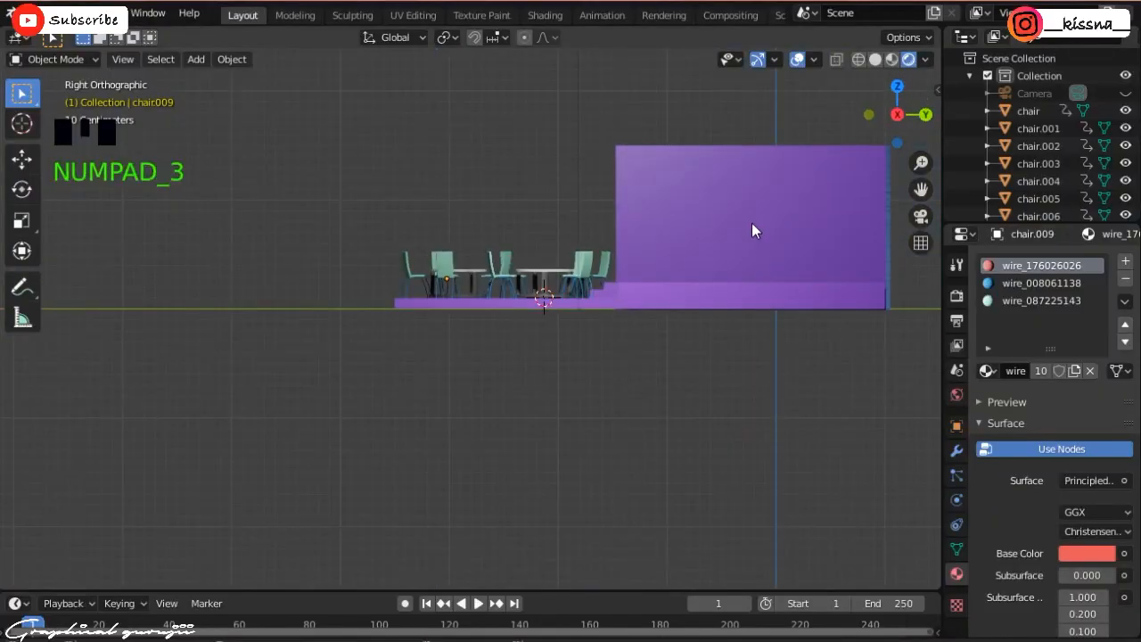
shift+right_click(753, 228)
key(shift+a)
mouse_move(754, 225)
click(834, 242)
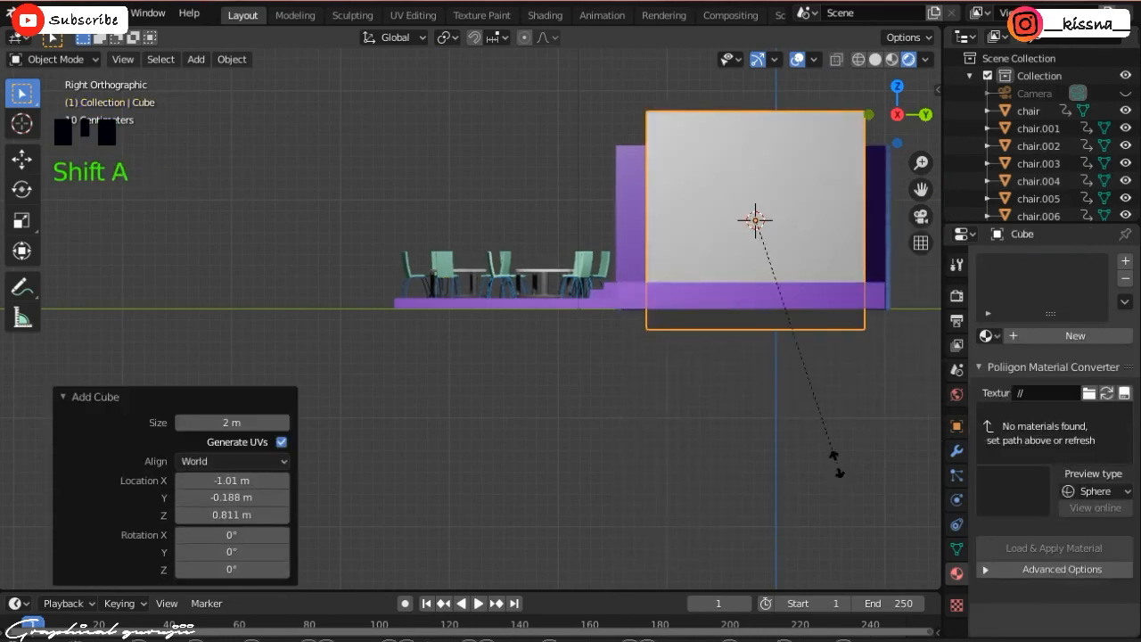
- Shape the cube into a thin slab: scale it to 0.073, stretch it by 5.083 in Y and flatten it in Z by 0.423
key(s)
click(762, 254)
key(s)
key(y)
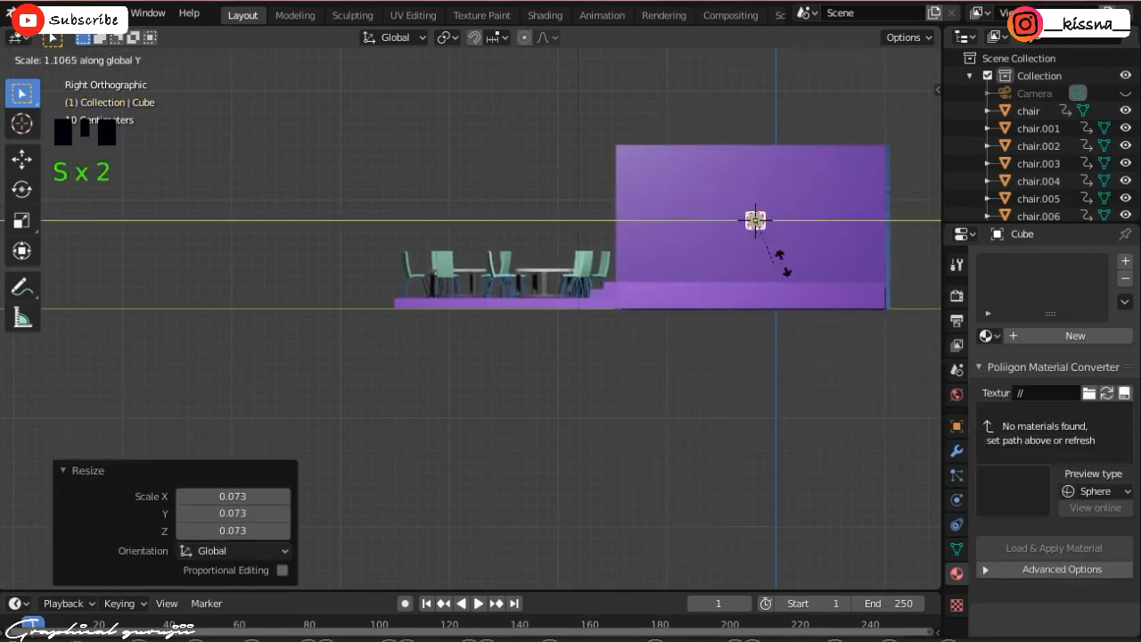
click(939, 260)
key(s)
key(z)
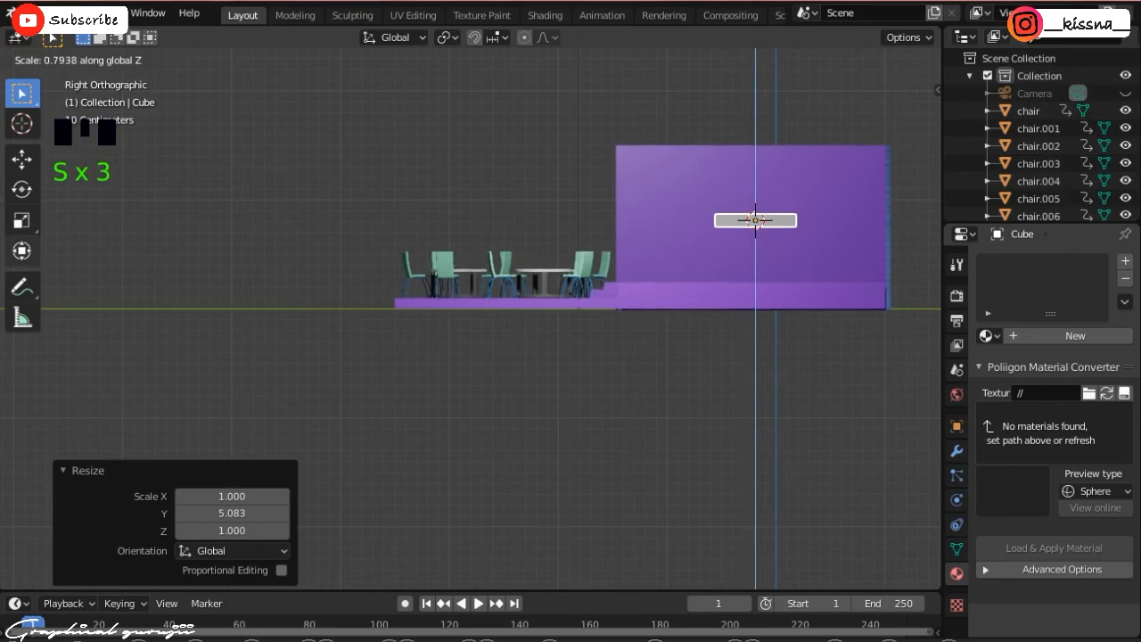
click(642, 285)
key(s)
key(z)
click(755, 273)
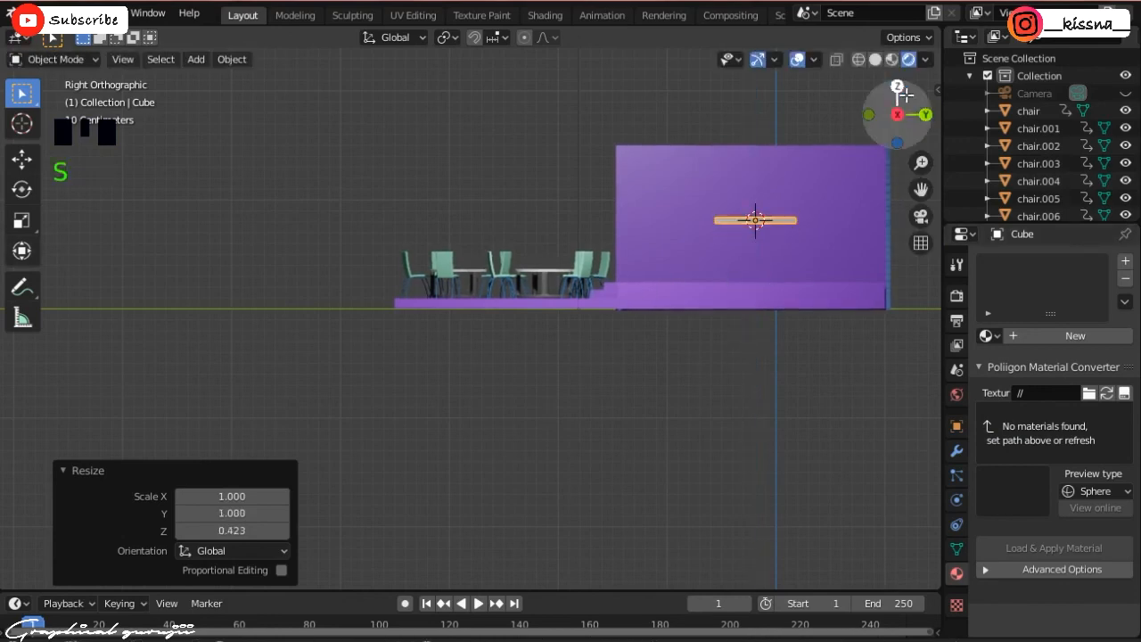
- Move the slab 0.0839 m in X so it sits on the room side of the purple wall
drag(904, 94, 1031, 358)
key(KP_7)
scroll(525, 232, up, 2)
drag(922, 189, 959, 280)
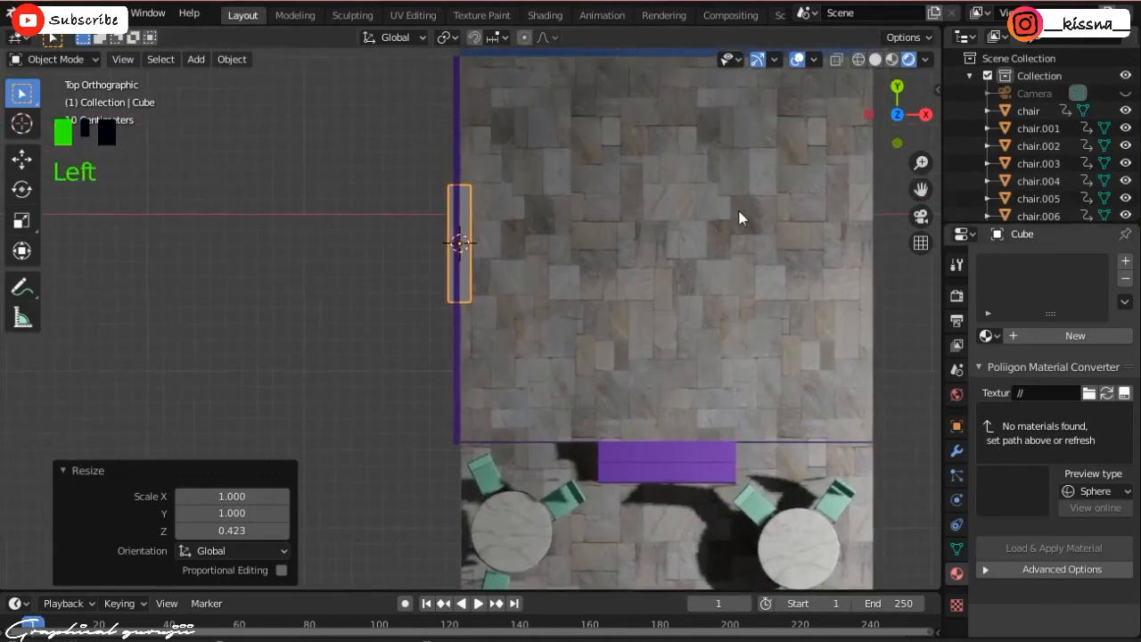
key(g)
key(x)
click(644, 217)
- Lengthen the slab along the wall by 1.714 in Y and widen it by 1.312 in X
key(s)
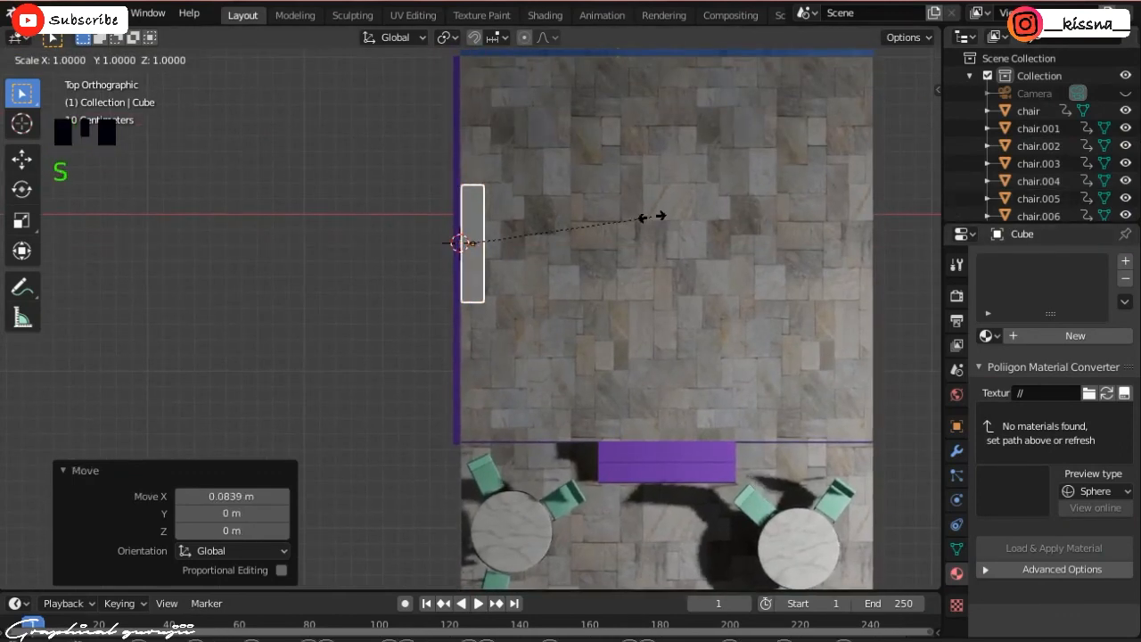
key(y)
click(773, 315)
key(s)
key(y)
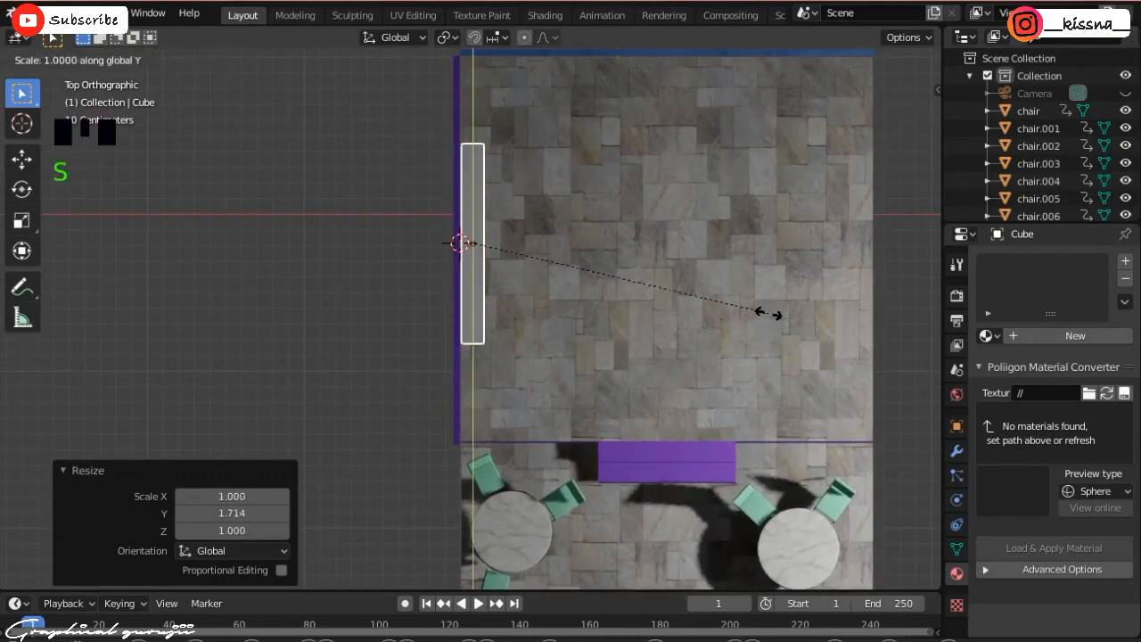
key(s)
key(x)
click(877, 308)
- Move the slab 0.0671 m in X and widen it by a further 1.162 in X
key(g)
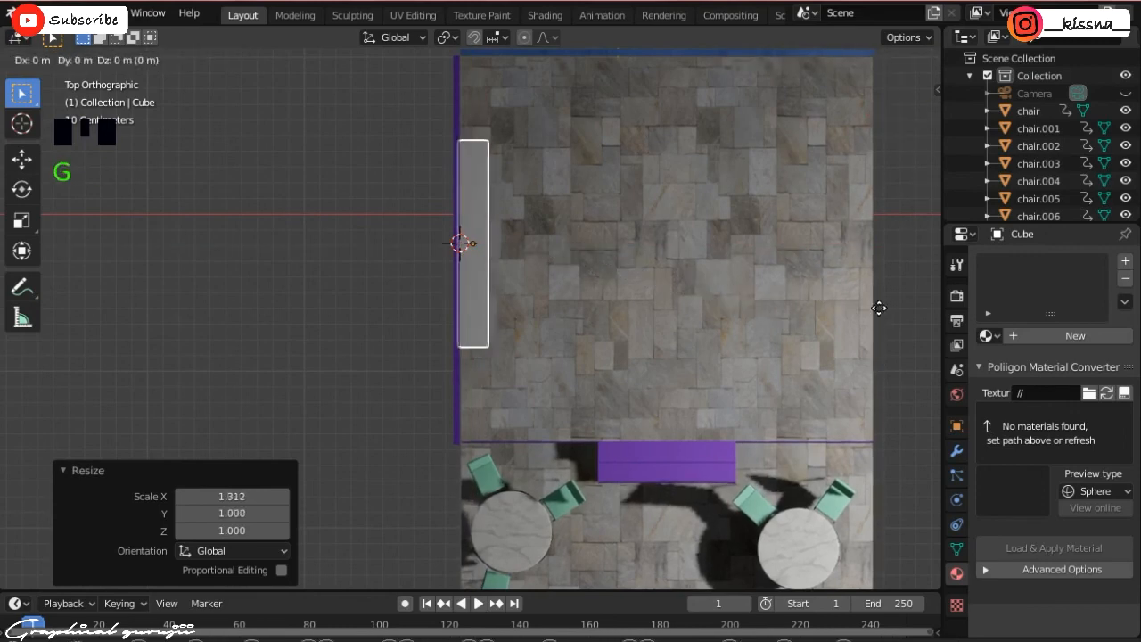
key(x)
click(886, 305)
key(s)
key(x)
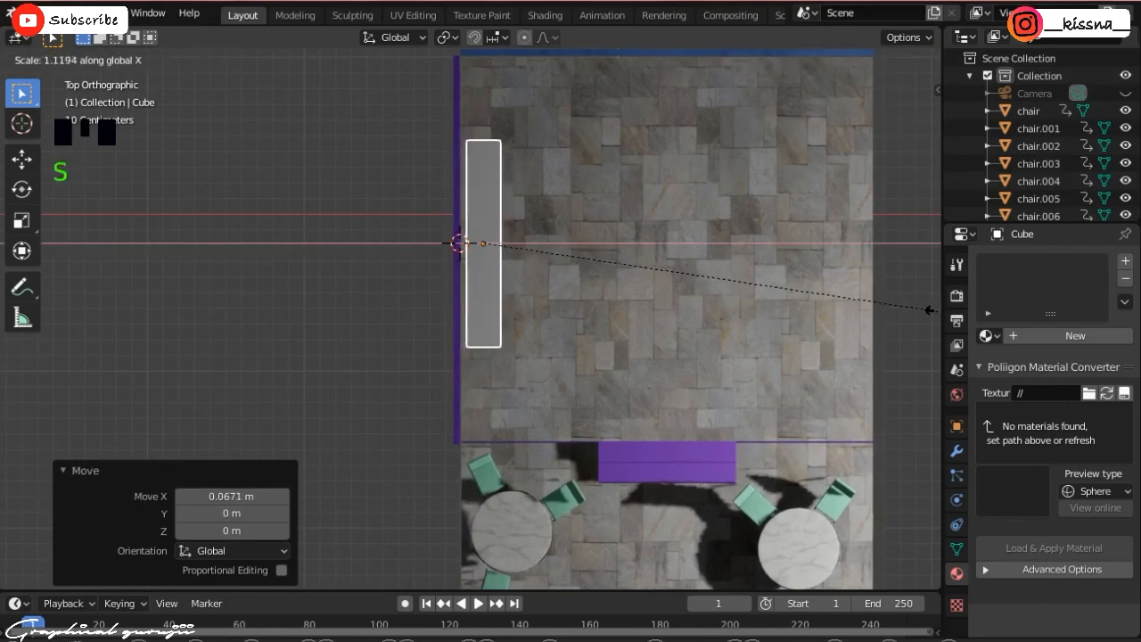
click(924, 308)
key(s)
right_click(3, 325)
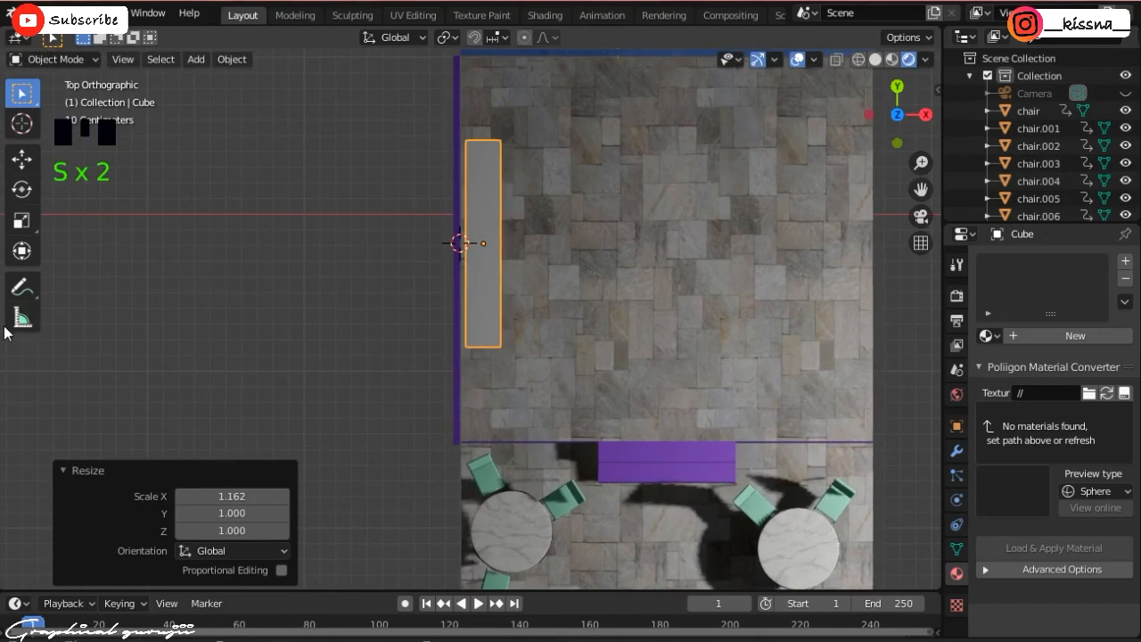
- Isolate the slab in local view and enter its edit mode
key(KP_Divide)
key(KP_4)
key(KP_4)
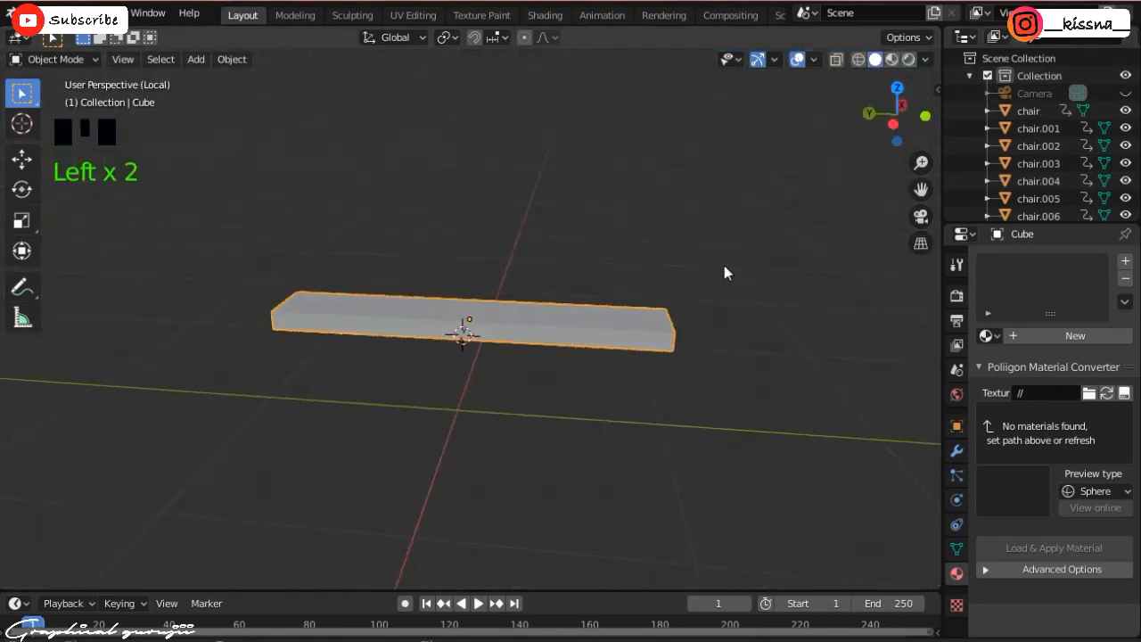
key(Tab)
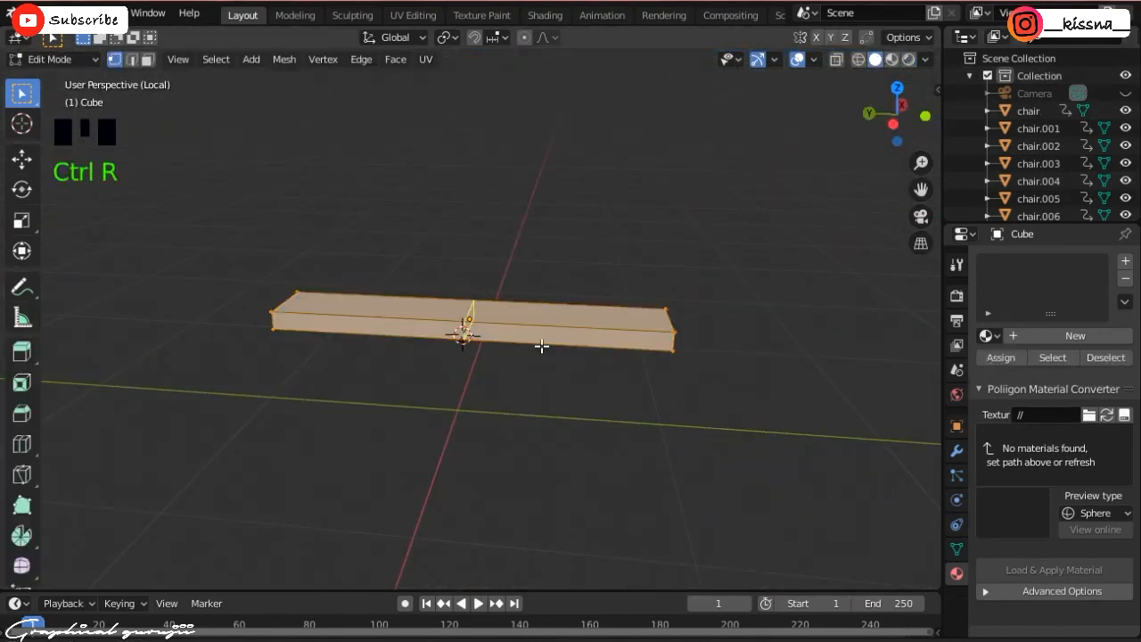
click(541, 346)
click(405, 328)
key(KP_7)
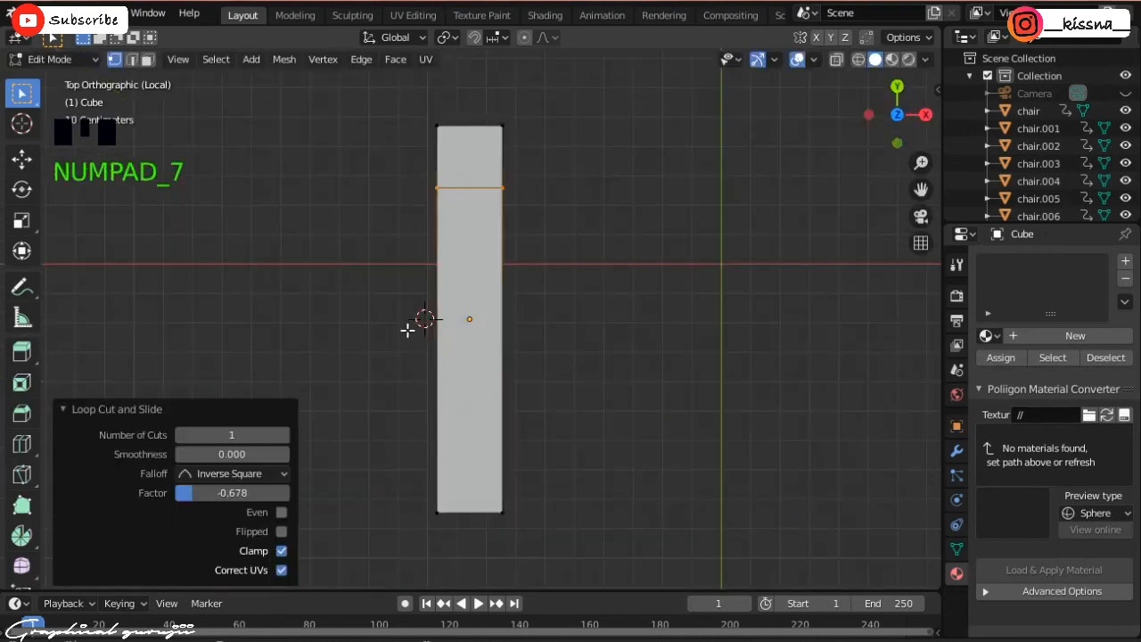
key(ctrl+z)
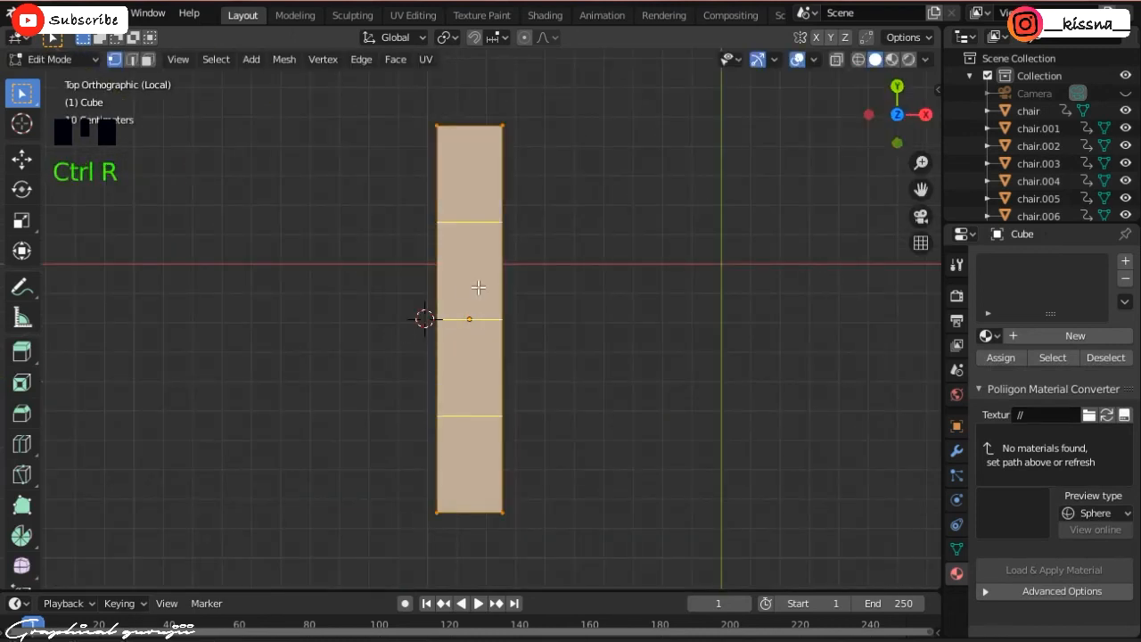
- Add two crosswise loop cuts to the slab and slide them so one lies near each end
click(478, 288)
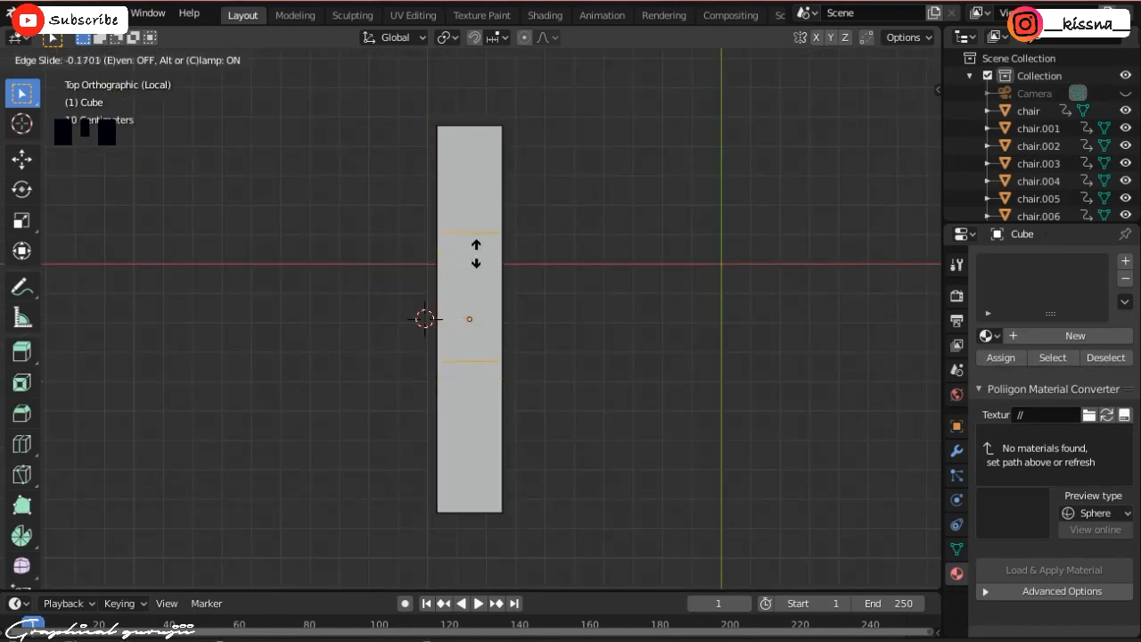
click(475, 225)
alt+click(494, 331)
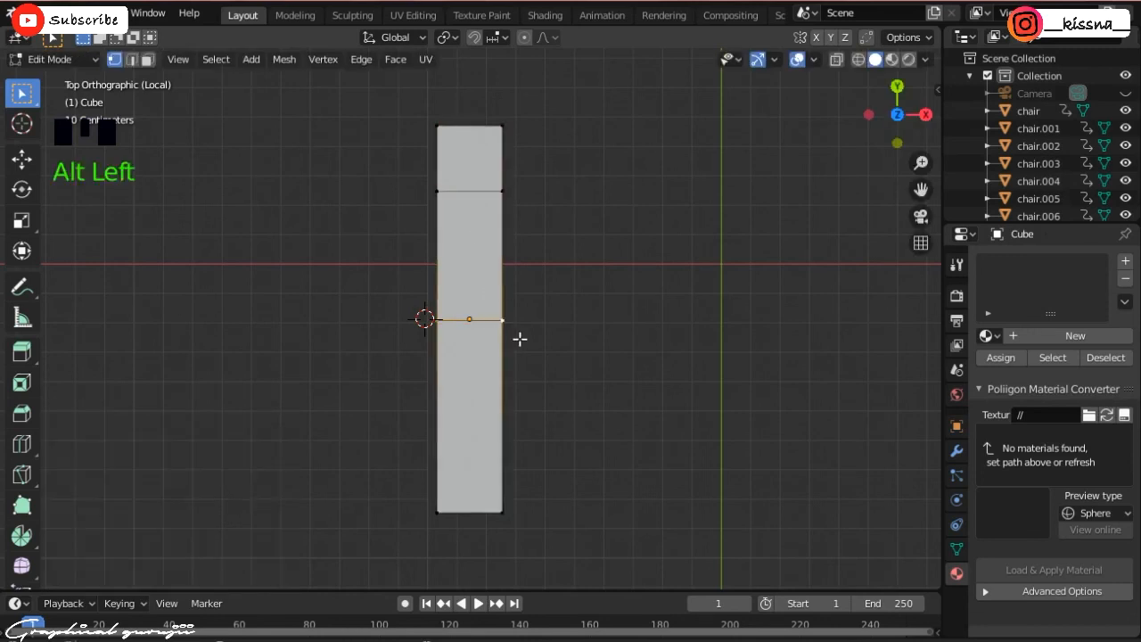
key(g)
key(g)
click(506, 433)
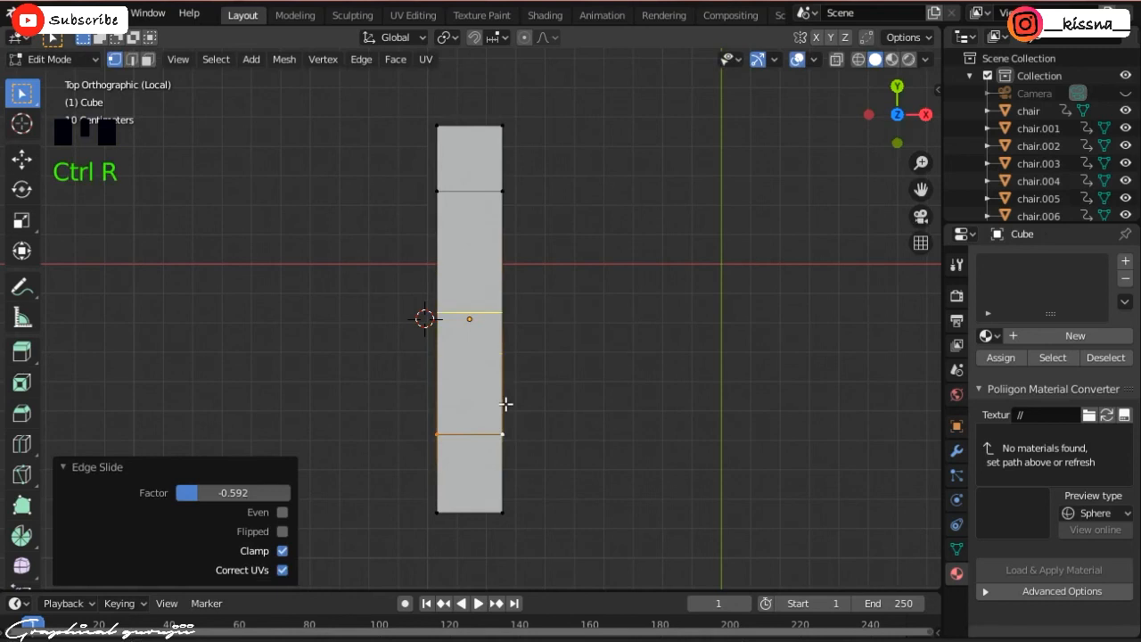
- Add another loop cut just inside each existing one, using factors of about 0.935 and -0.941
key(g)
key(g)
click(566, 290)
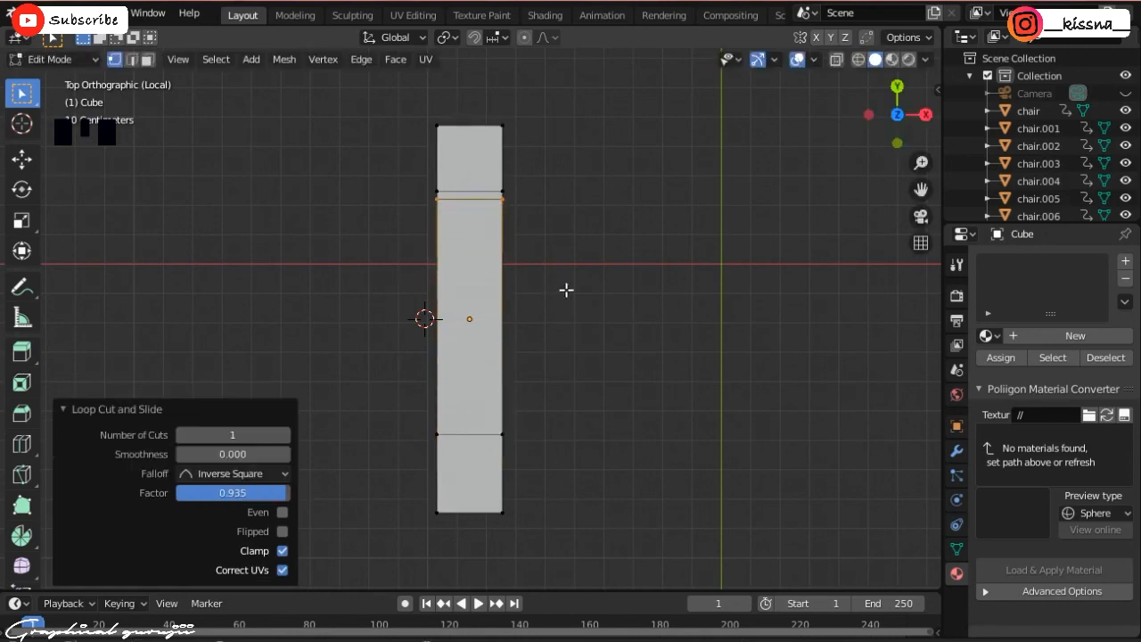
click(472, 330)
click(603, 441)
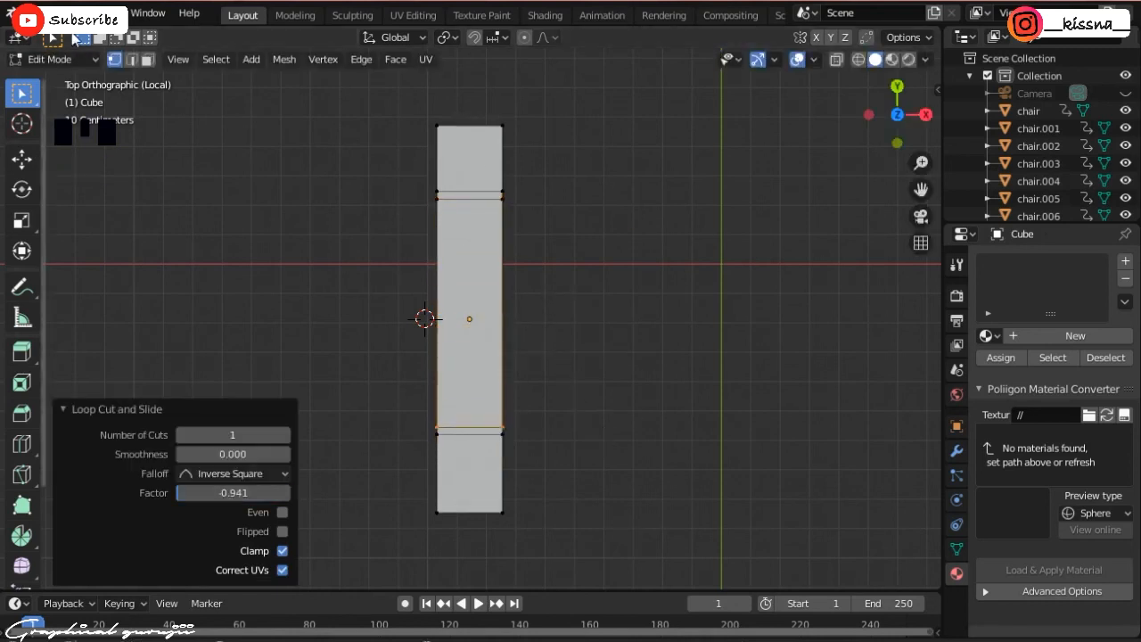
- Recess the middle face on the slab's wall side by moving it about 0.1219 m in X, then return to object mode
click(147, 60)
drag(902, 116, 1051, 35)
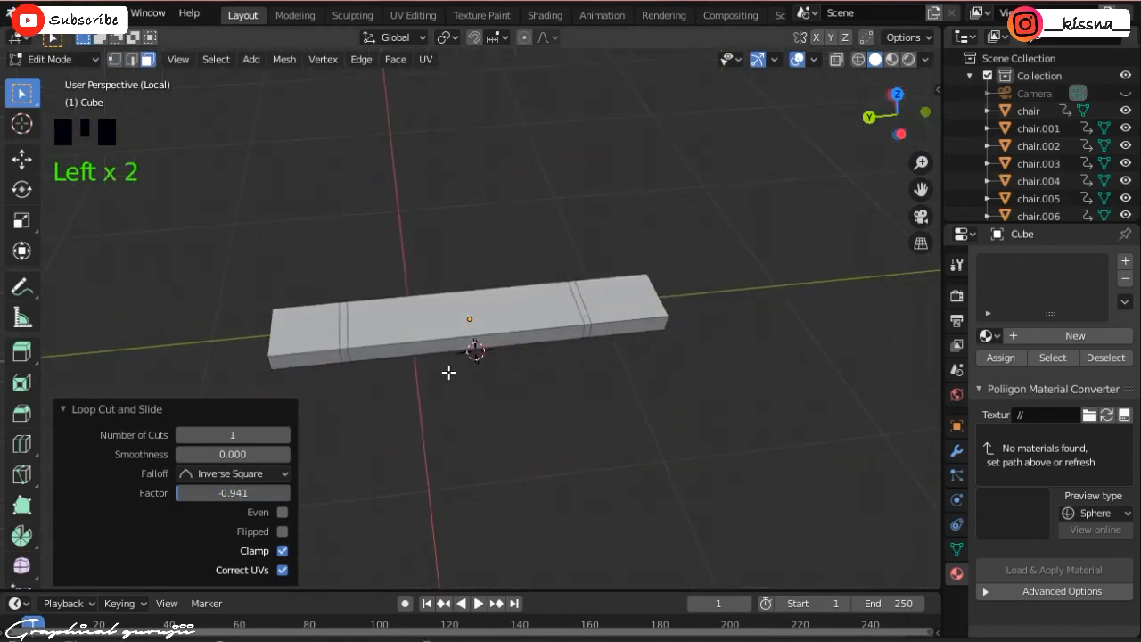
scroll(448, 348, up, 2)
click(567, 369)
key(KP_7)
key(g)
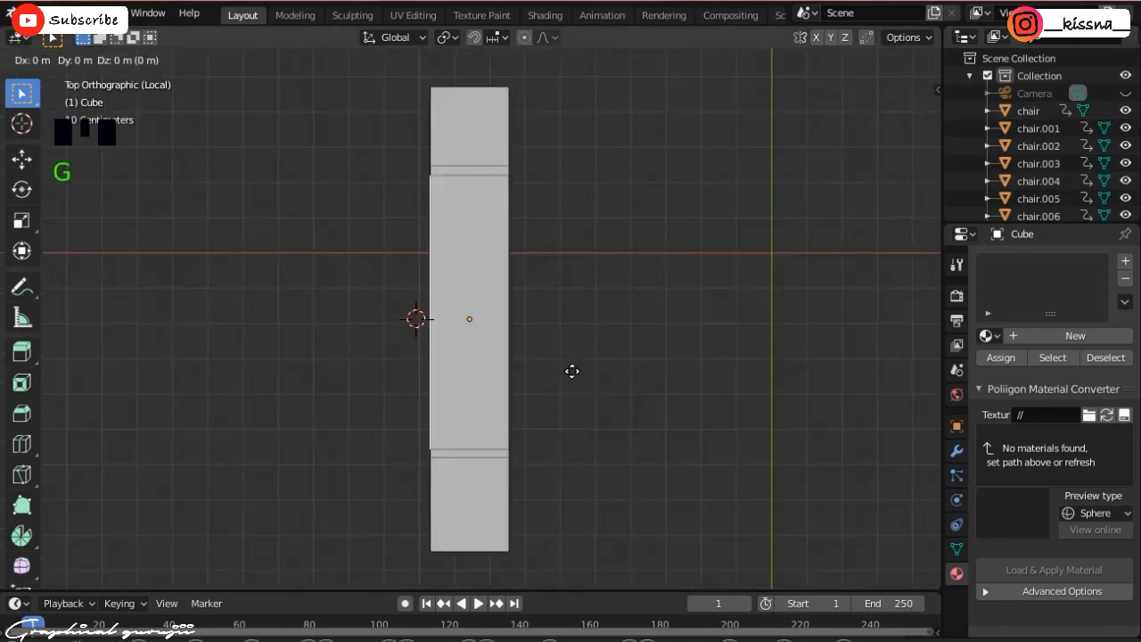
key(x)
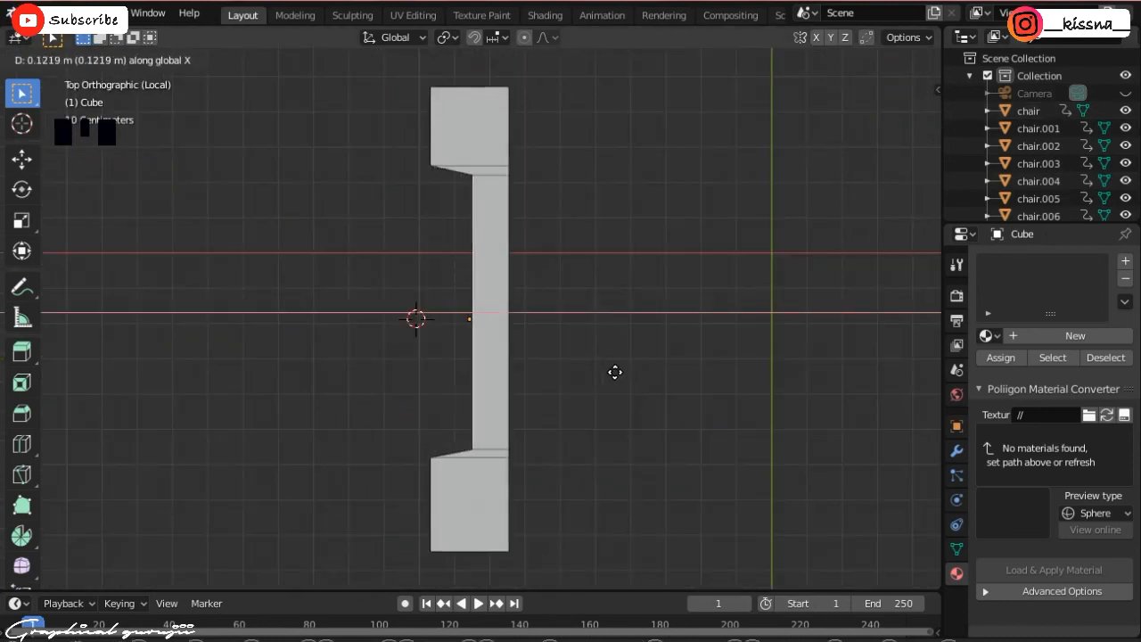
click(614, 371)
middle_drag(614, 372, 771, 470)
key(Tab)
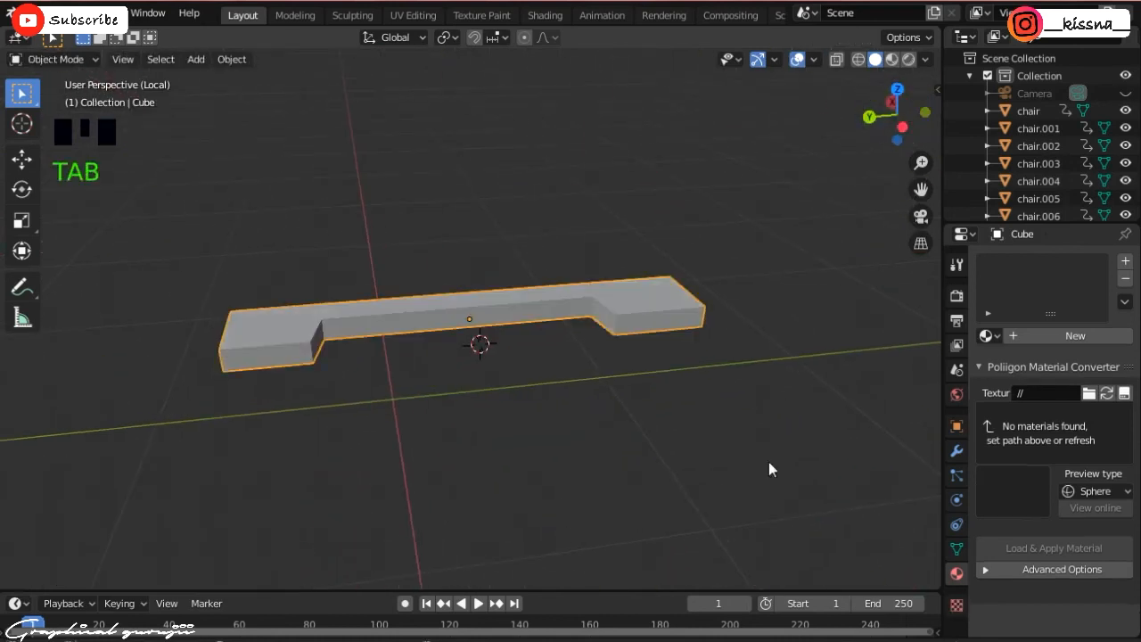
- Add a Subdivision Surface modifier to the slab and set its viewport subdivisions to 3
click(957, 450)
click(1066, 270)
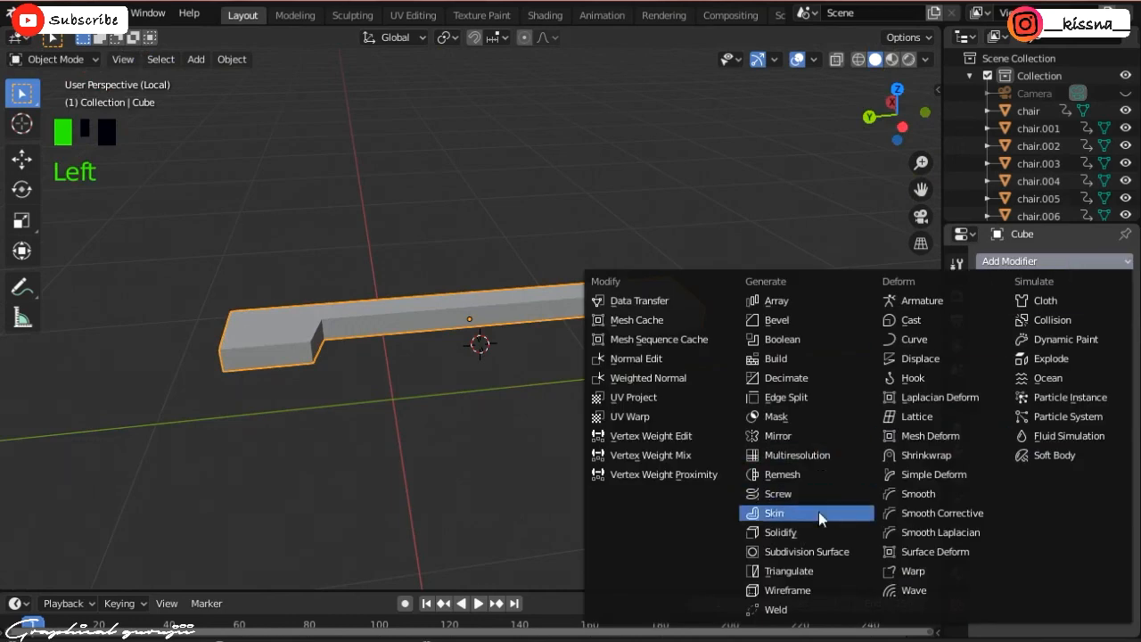
click(804, 550)
drag(883, 114, 757, 116)
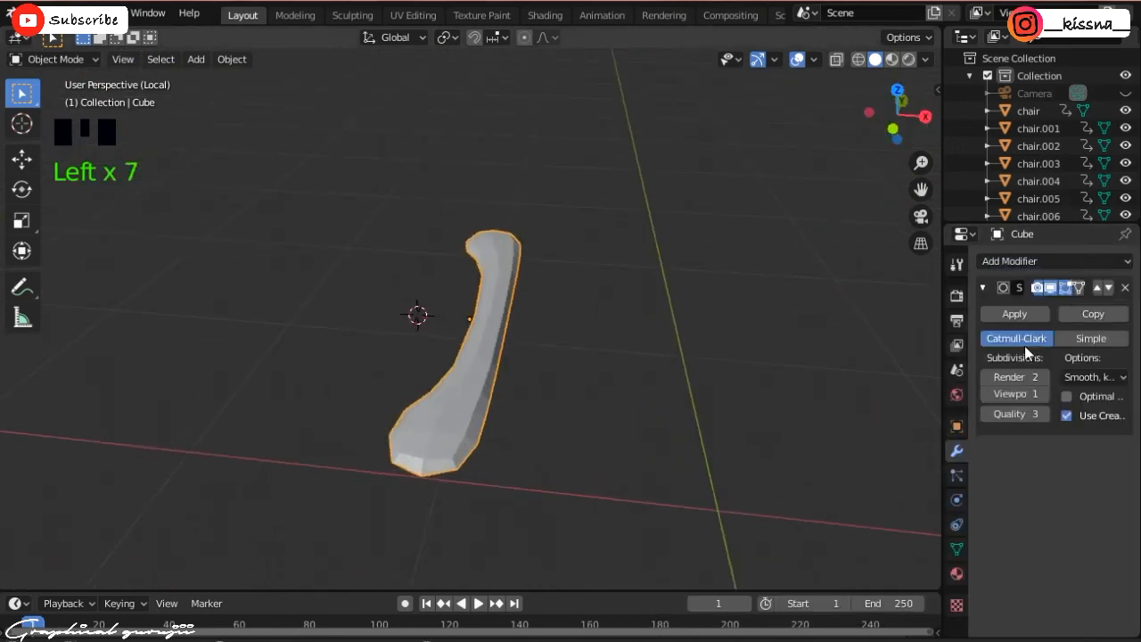
click(1043, 398)
click(1044, 395)
- Sharpen the smoothed slab with loop cuts slid against its long room-side edge and against both short ends
key(Tab)
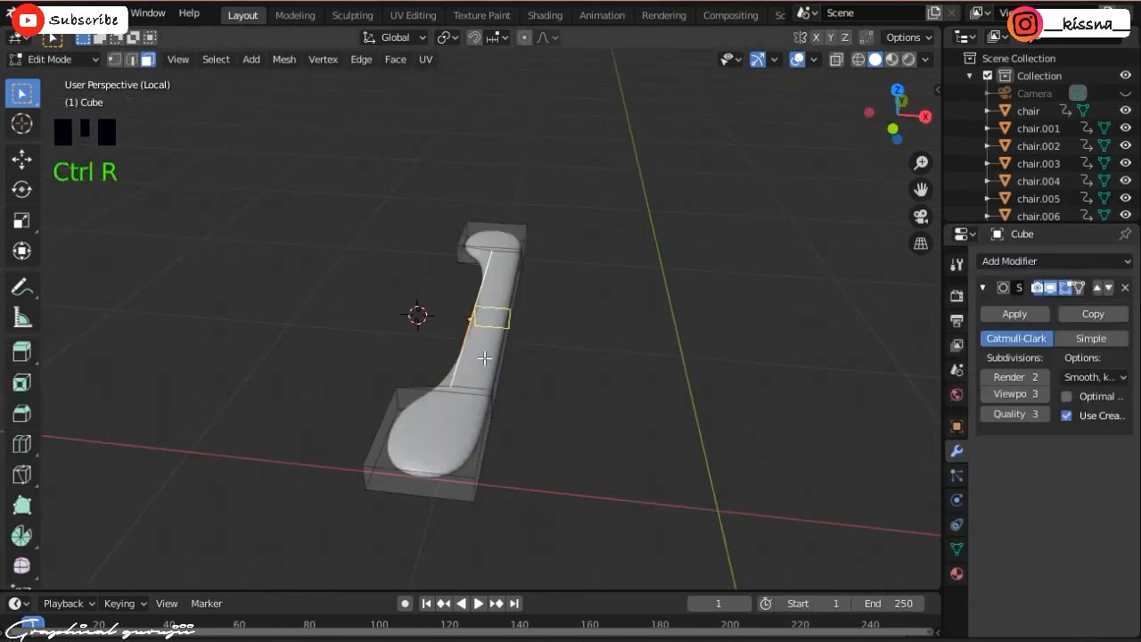
drag(458, 425, 584, 409)
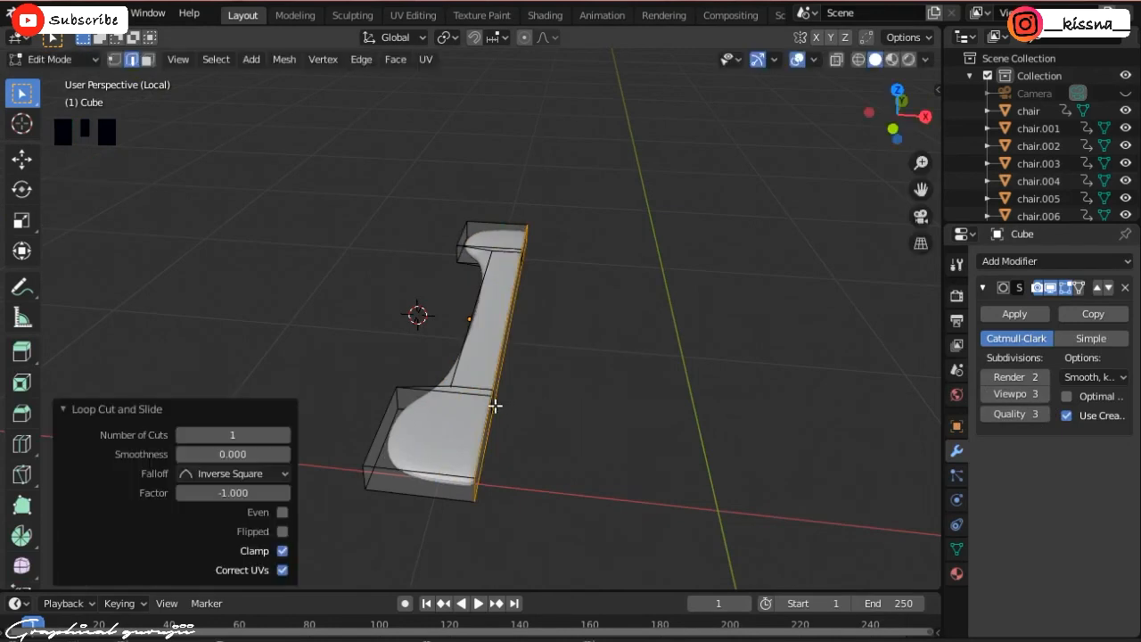
click(432, 436)
click(427, 250)
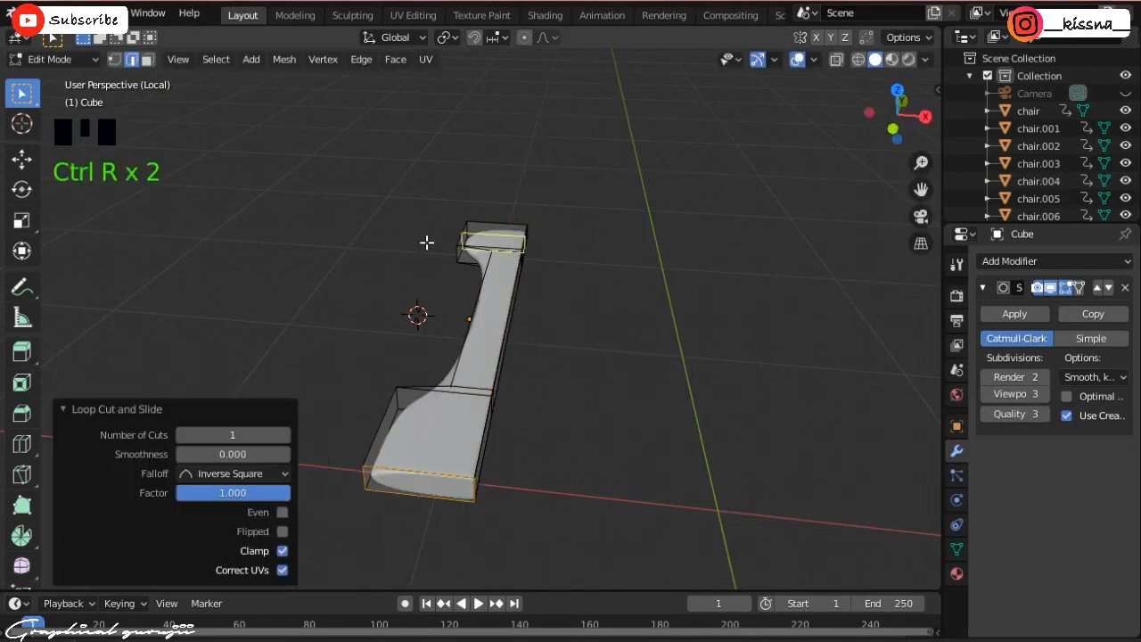
click(427, 241)
click(526, 167)
- Extrude the wall-facing faces of both end blocks a short distance toward the wall
drag(889, 116, 424, 49)
click(340, 328)
shift+click(320, 345)
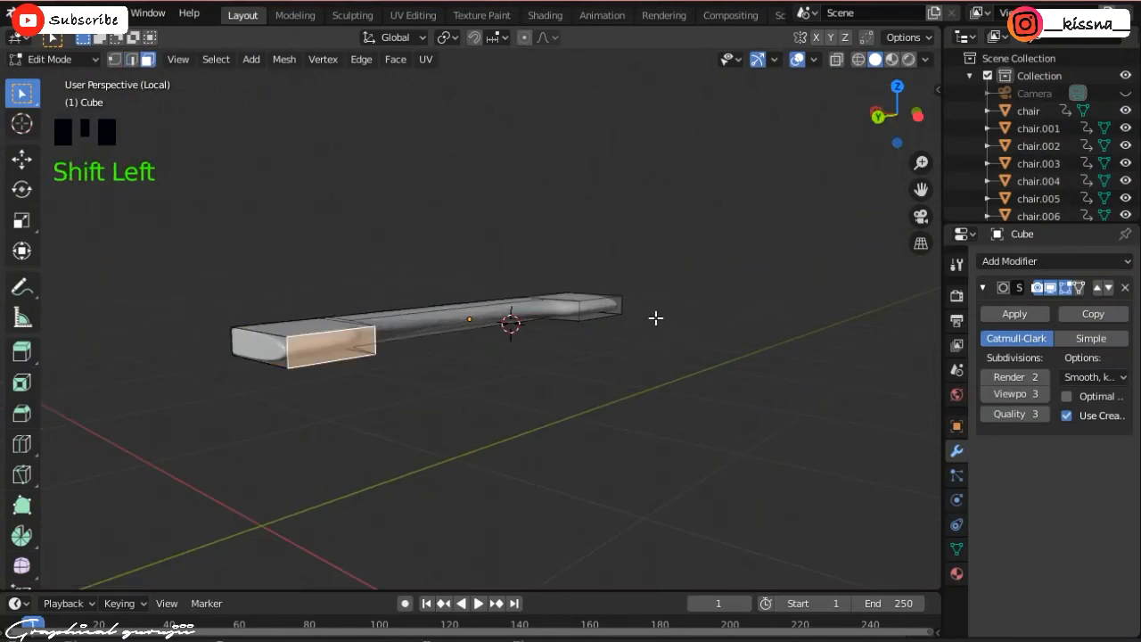
shift+click(608, 307)
key(KP_7)
key(e)
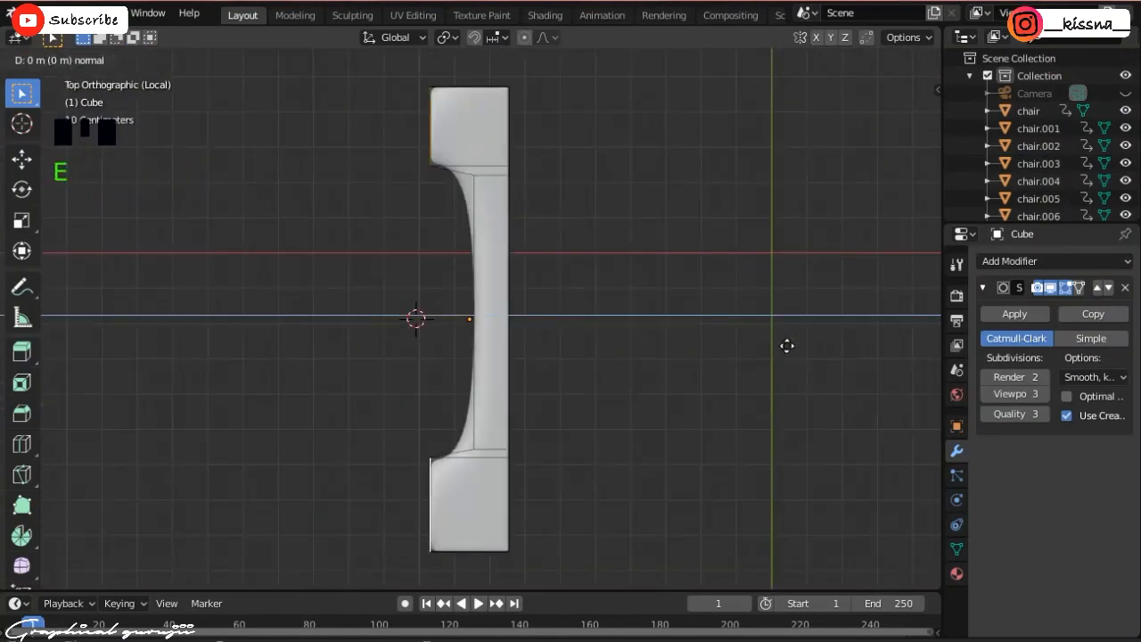
click(758, 346)
- Examine how the extruded ends meet the purple wall in the full scene, then isolate the slab again
key(KP_Divide)
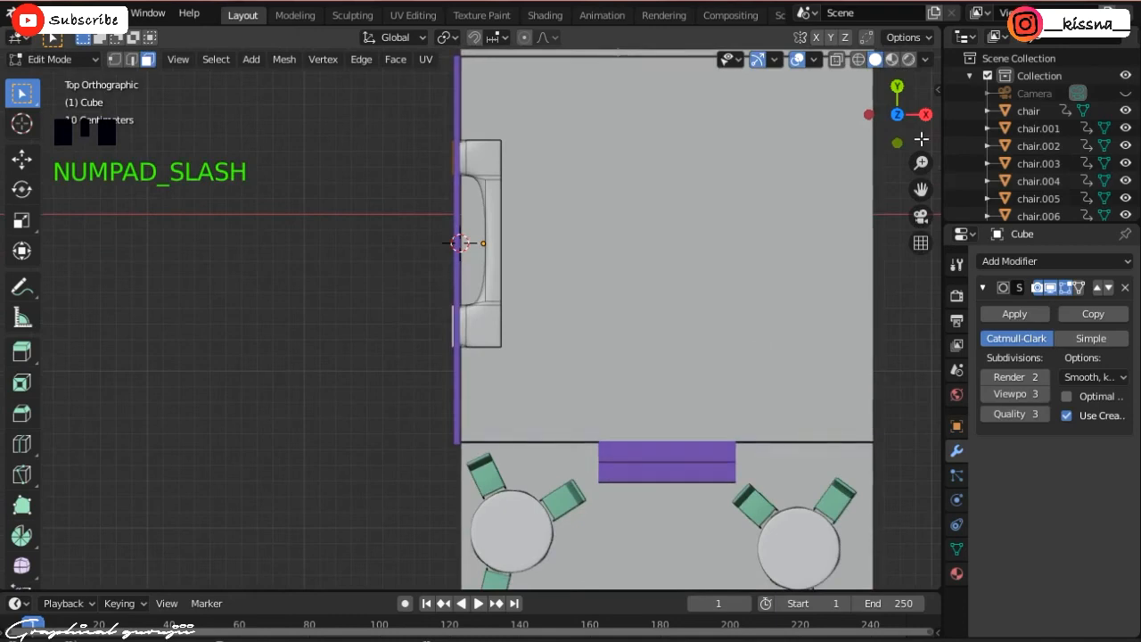
drag(914, 132, 856, 53)
key(Tab)
key(Tab)
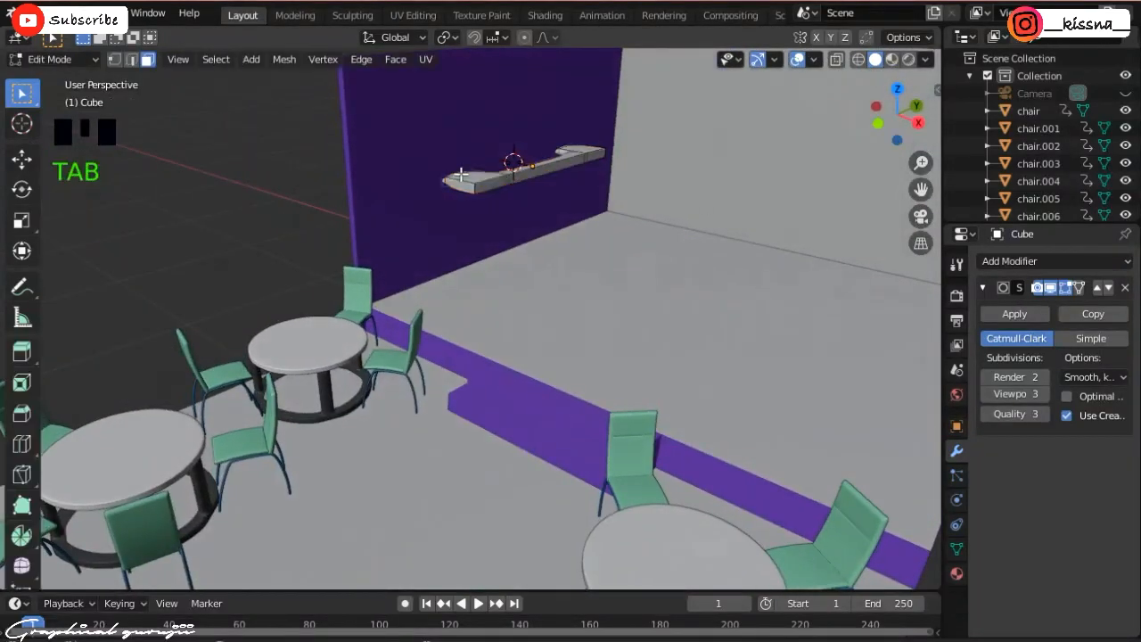
scroll(461, 174, up, 3)
key(KP_Divide)
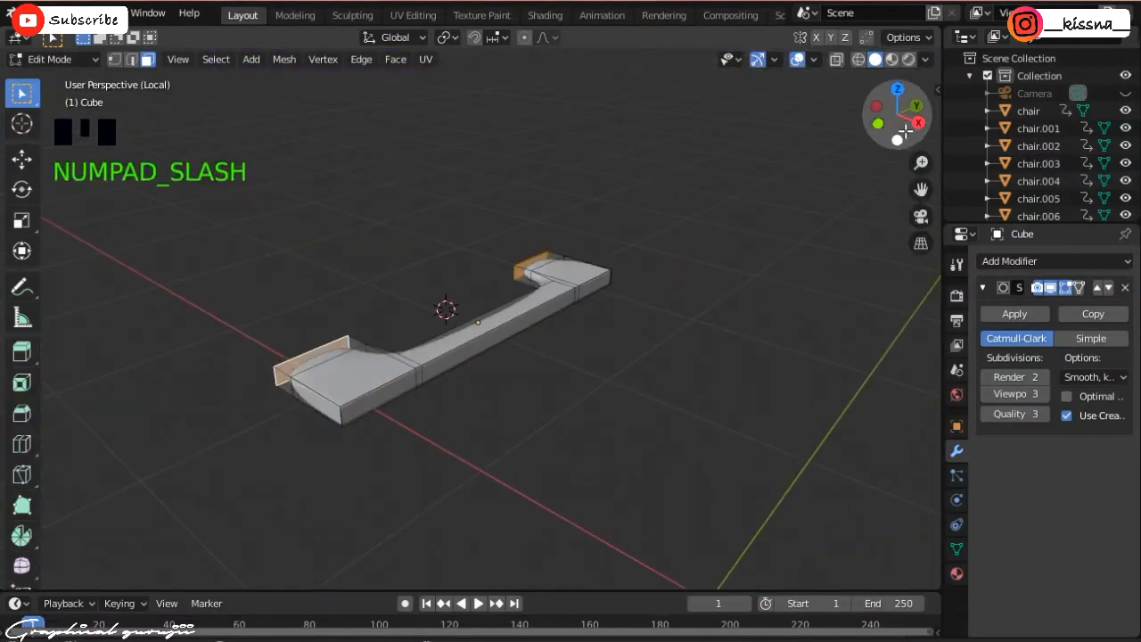
- Add loop cuts around the slab's extruded end block and slide them toward its outer edges to sharpen them
drag(903, 132, 899, 105)
click(436, 352)
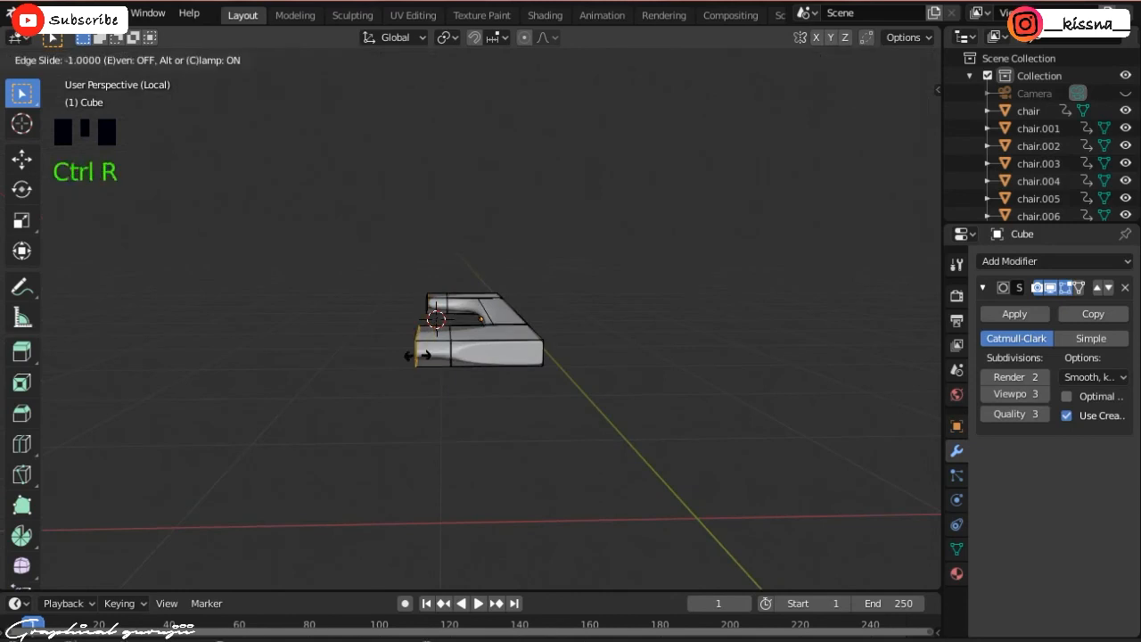
right_click(490, 372)
drag(550, 354, 555, 423)
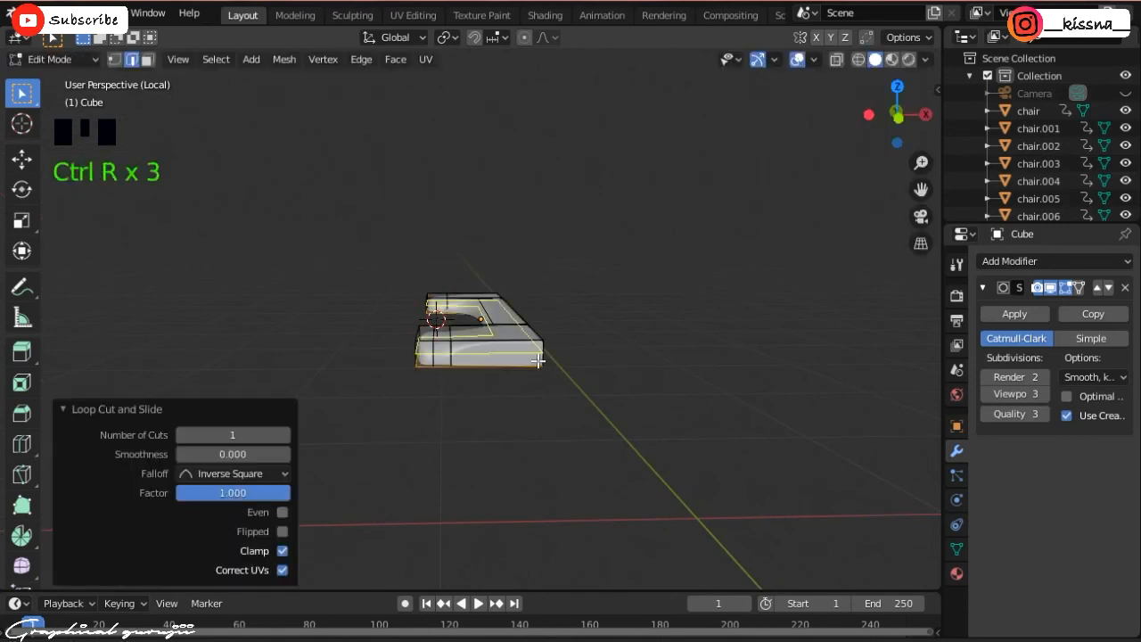
drag(539, 360, 532, 270)
key(ctrl+z)
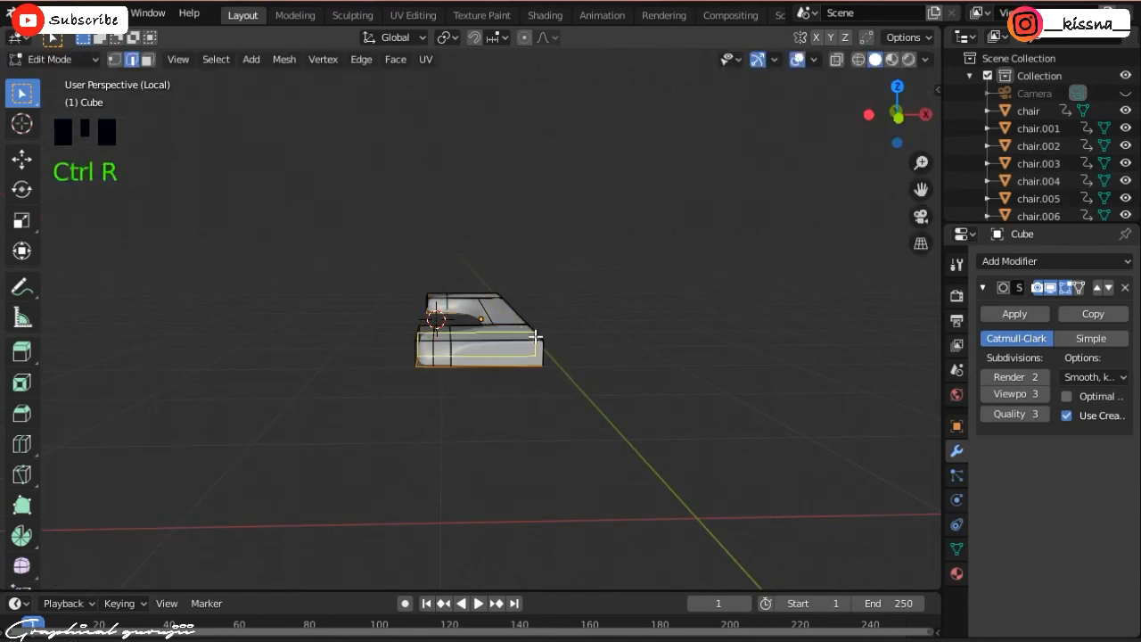
click(413, 354)
click(383, 337)
- Dissolve the edge loop that runs across the slab's near extruded end, between its wall-side face and the original block
scroll(380, 338, up, 4)
alt+click(345, 426)
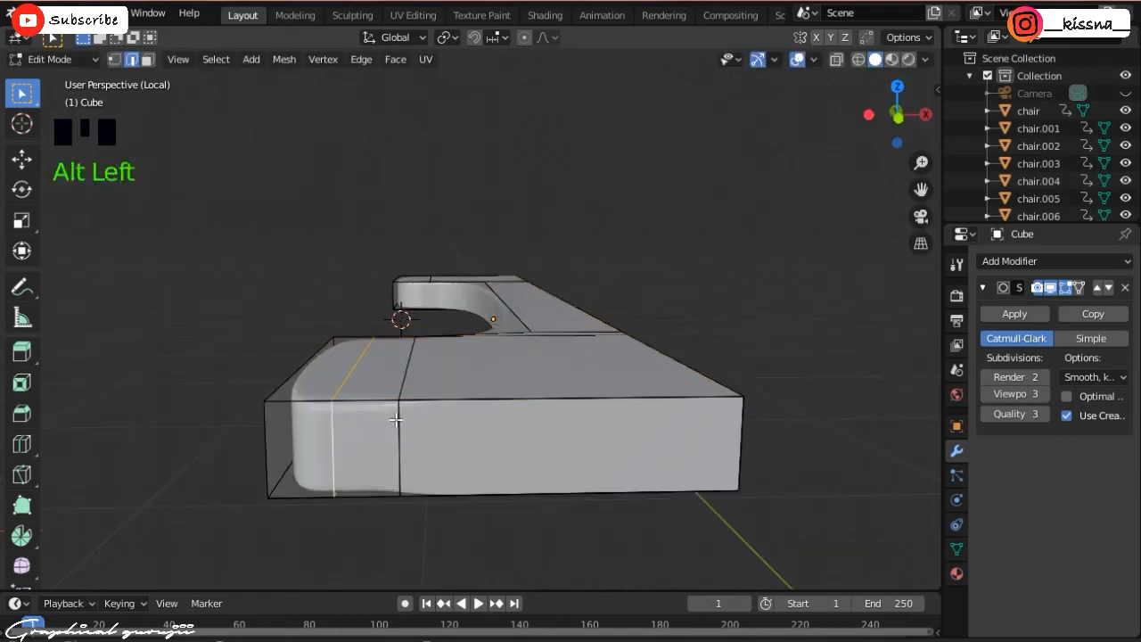
scroll(396, 420, down, 1)
key(g)
key(g)
click(362, 423)
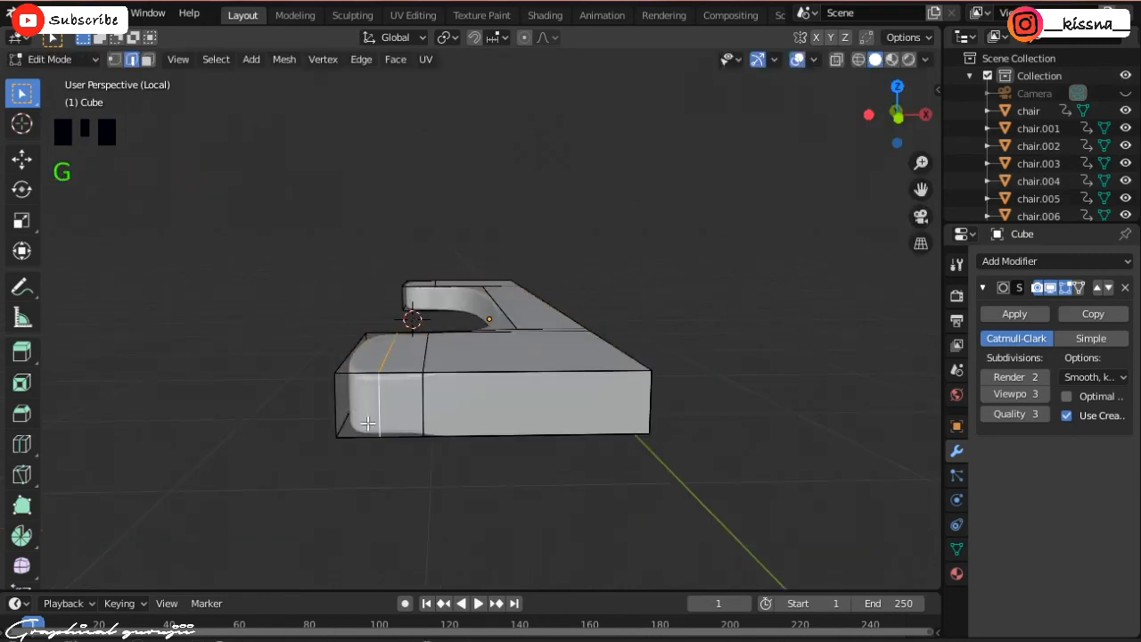
key(x)
click(352, 492)
key(ctrl+z)
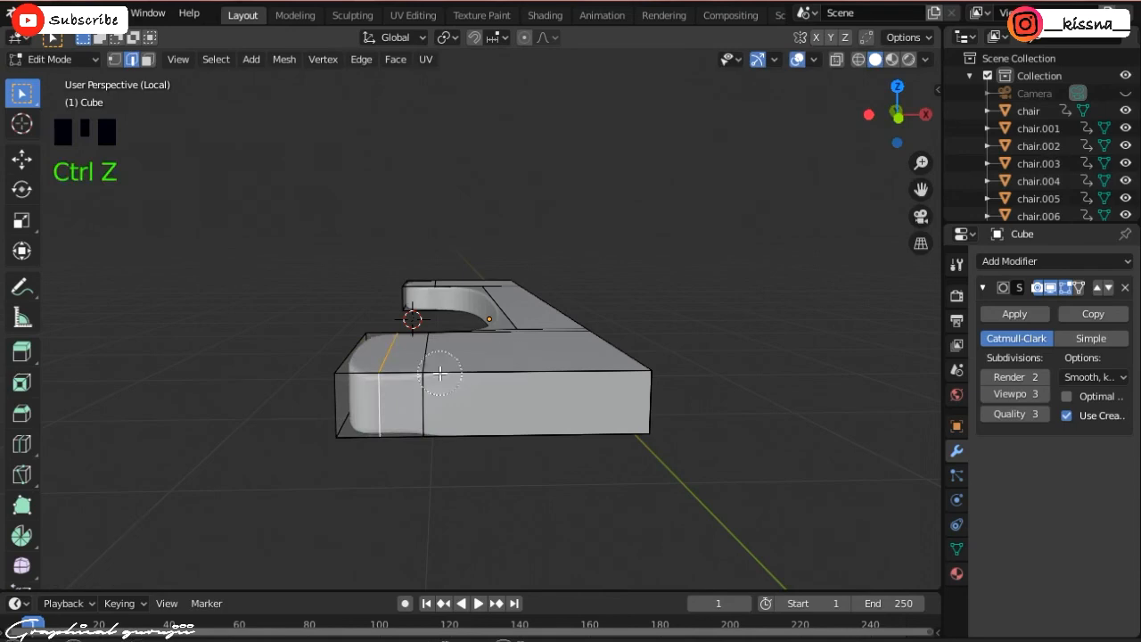
key(x)
click(389, 403)
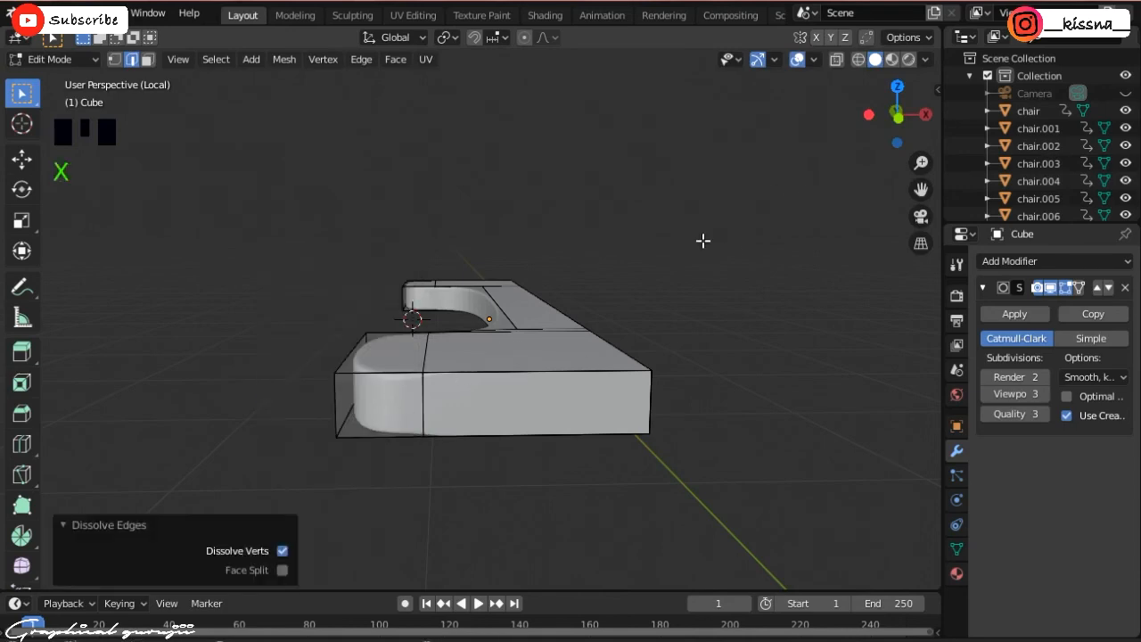
- Bring back the full scene in Object Mode and examine how the slab sits against the purple wall
key(KP_Divide)
scroll(704, 241, down, 3)
key(grave)
key(Tab)
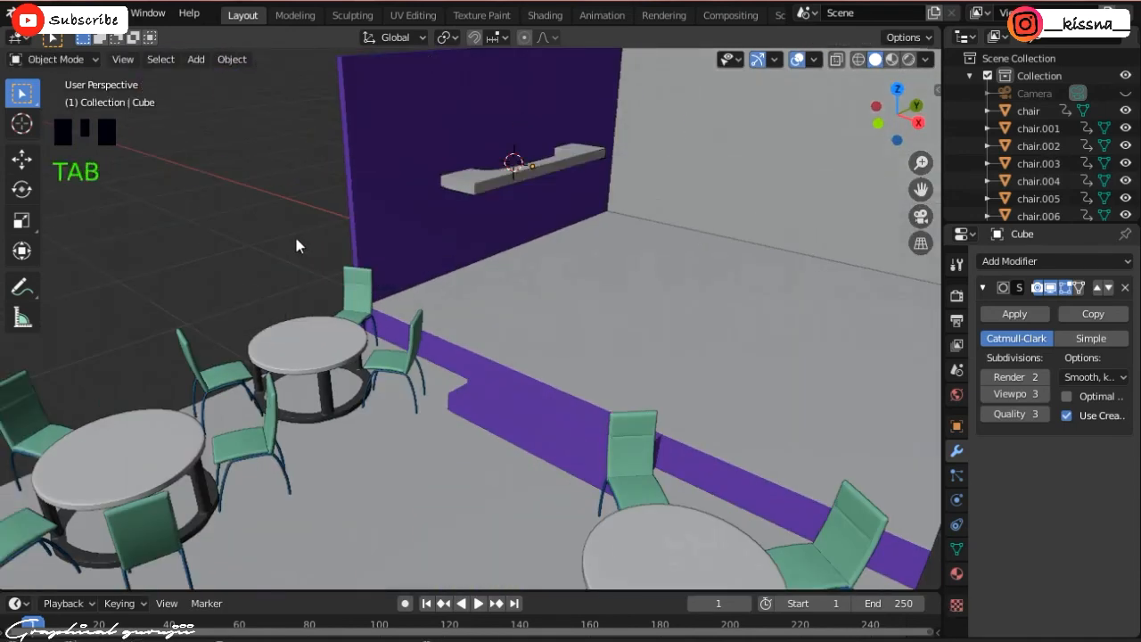
scroll(471, 208, down, 1)
scroll(493, 201, up, 1)
scroll(494, 201, up, 2)
- Widen the slab by moving its long room-side edge about 0.08 m outward along X, selecting through the mesh from above
click(571, 234)
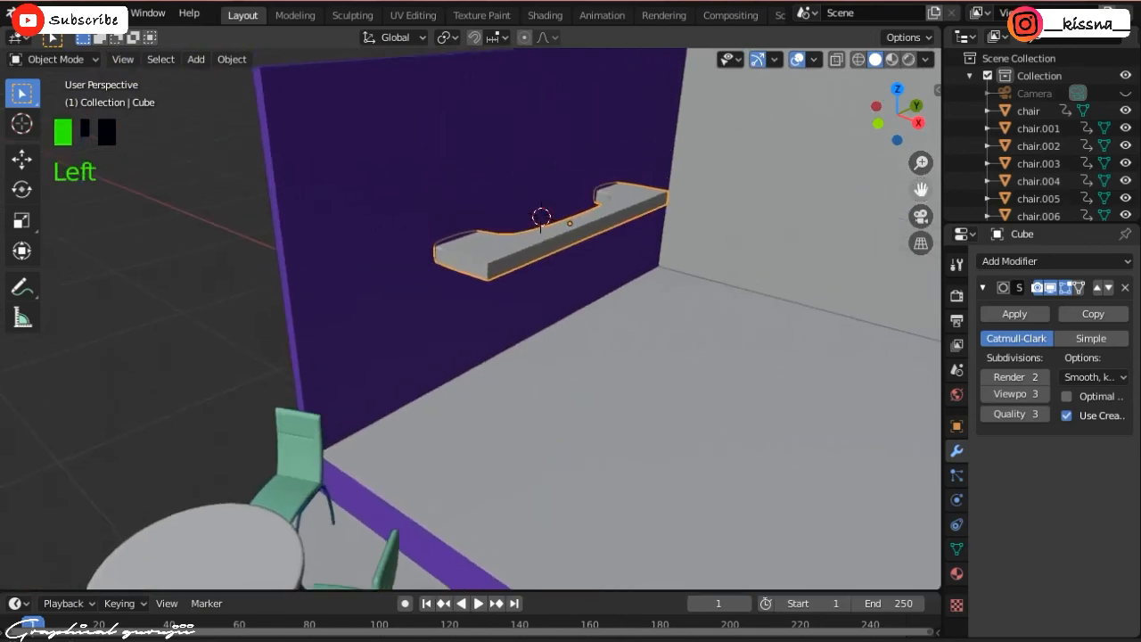
scroll(644, 215, down, 2)
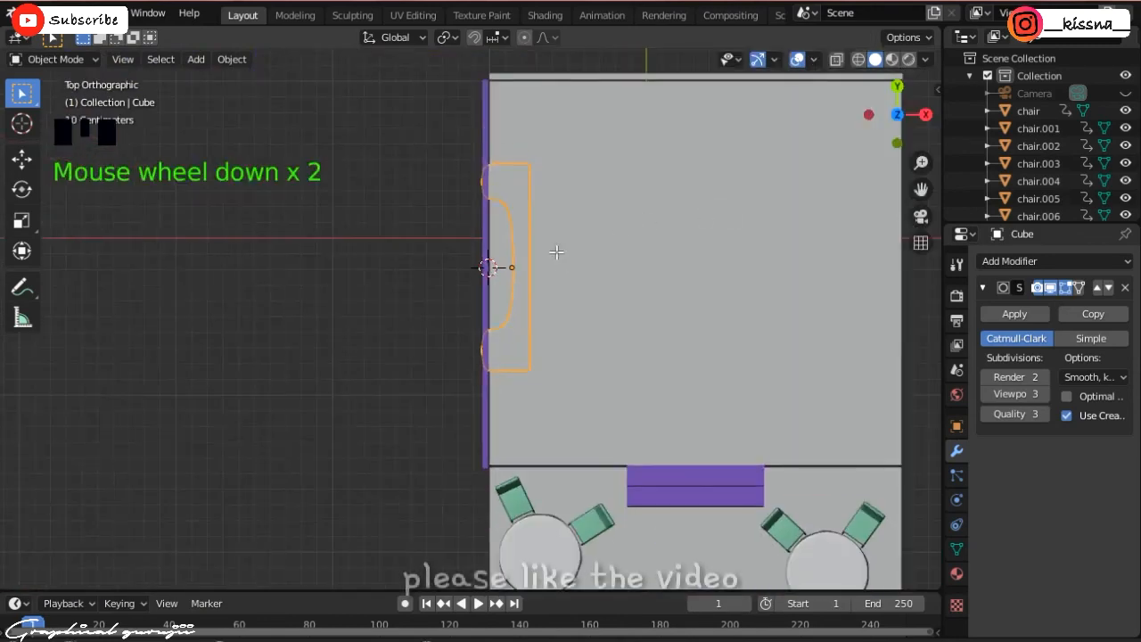
key(Tab)
scroll(548, 240, up, 1)
key(alt+z)
drag(527, 111, 552, 285)
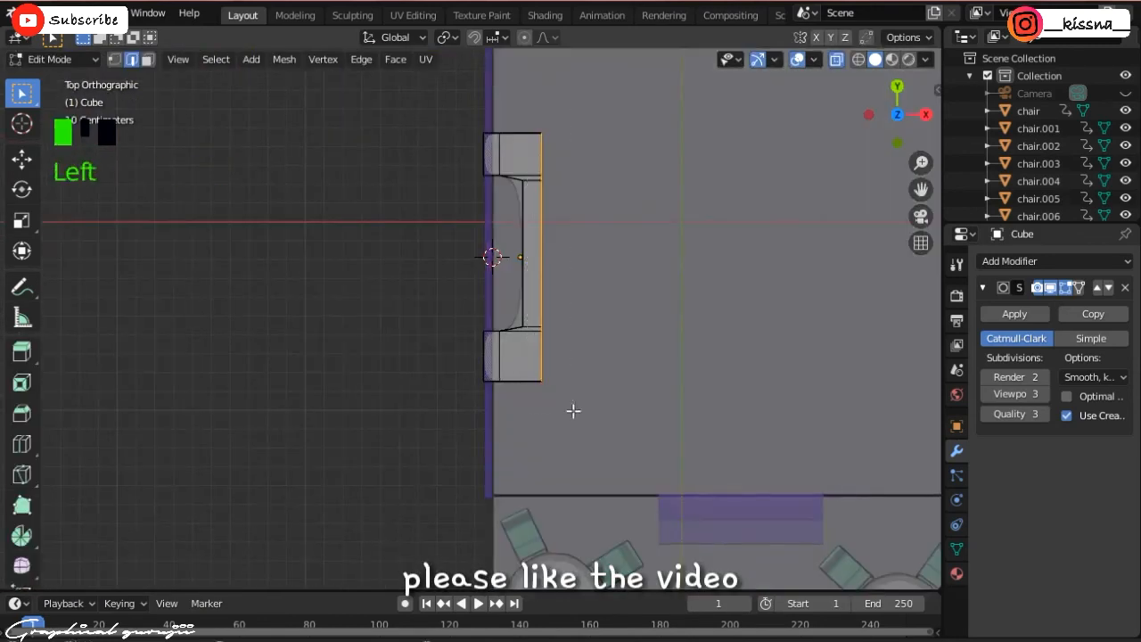
key(g)
key(y)
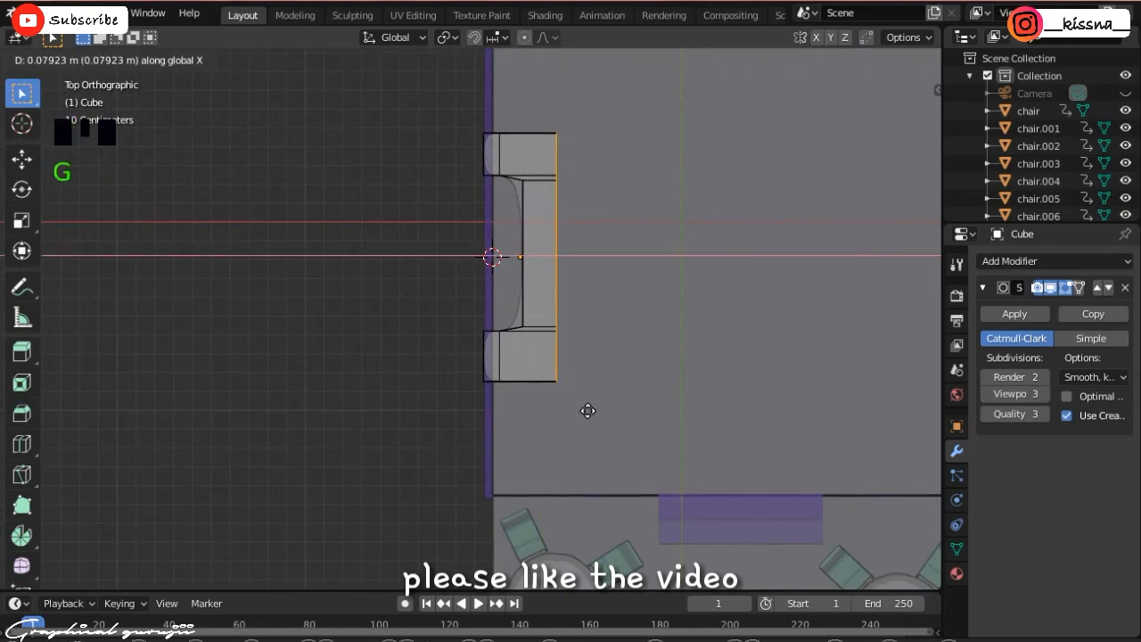
click(585, 410)
key(Tab)
- Turn off the see-through display and examine the widened slab in perspective and through the camera
drag(896, 111, 856, 134)
scroll(810, 204, down, 3)
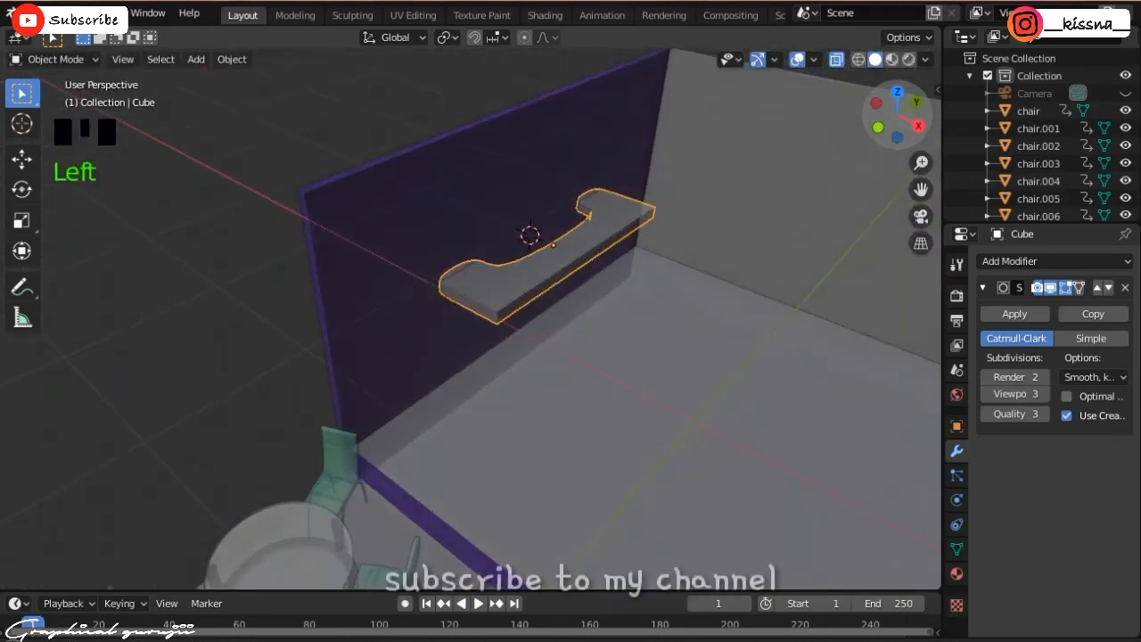
click(807, 204)
key(KP_1)
key(KP_0)
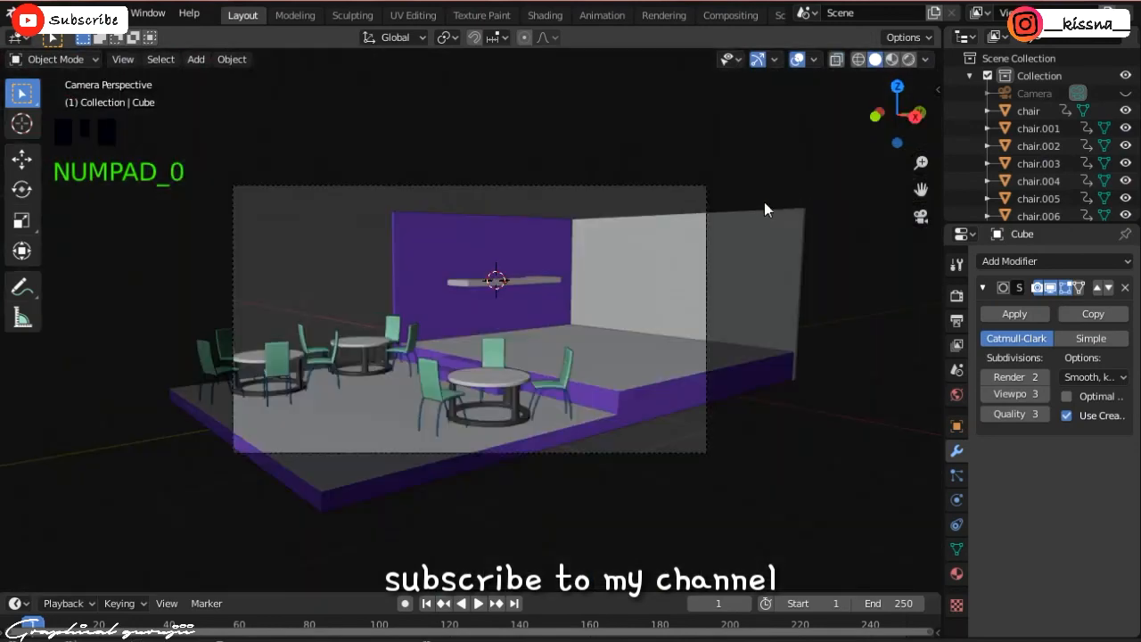
scroll(556, 260, up, 2)
- Duplicate the slab, rotate the copy 90° about Z and place it against the grey wall
key(KP_7)
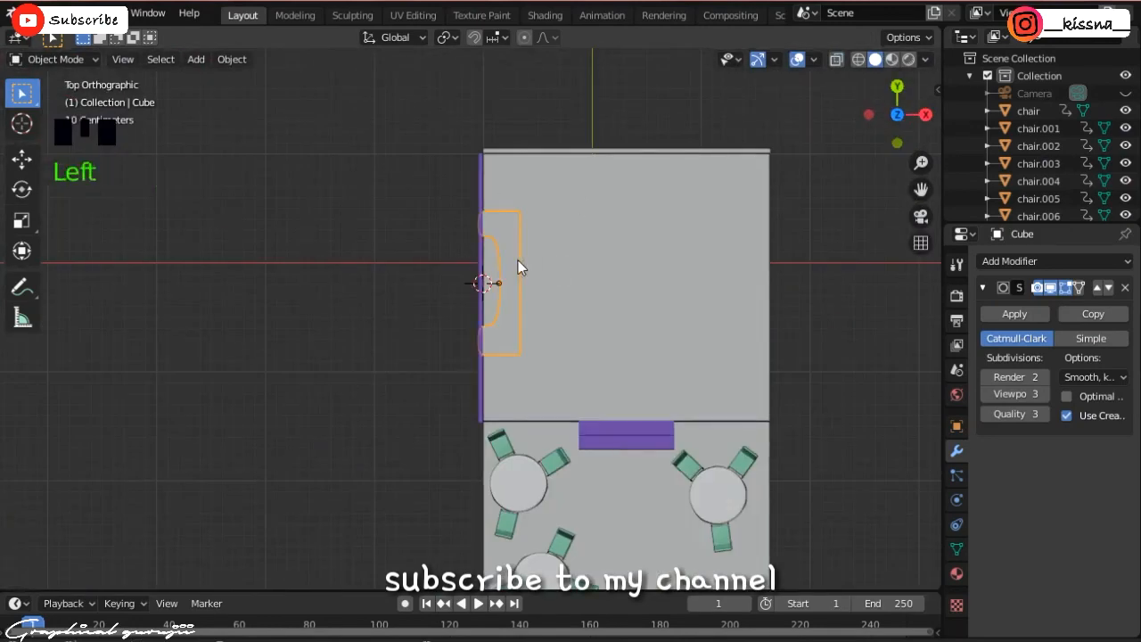
key(shift+d)
key(r)
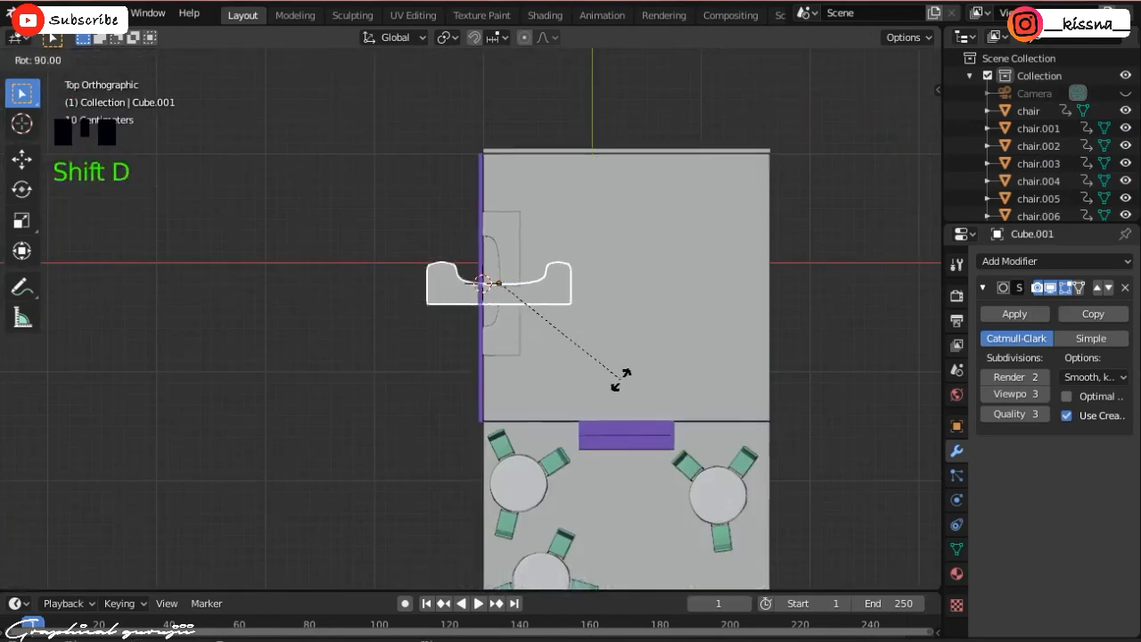
click(617, 379)
key(g)
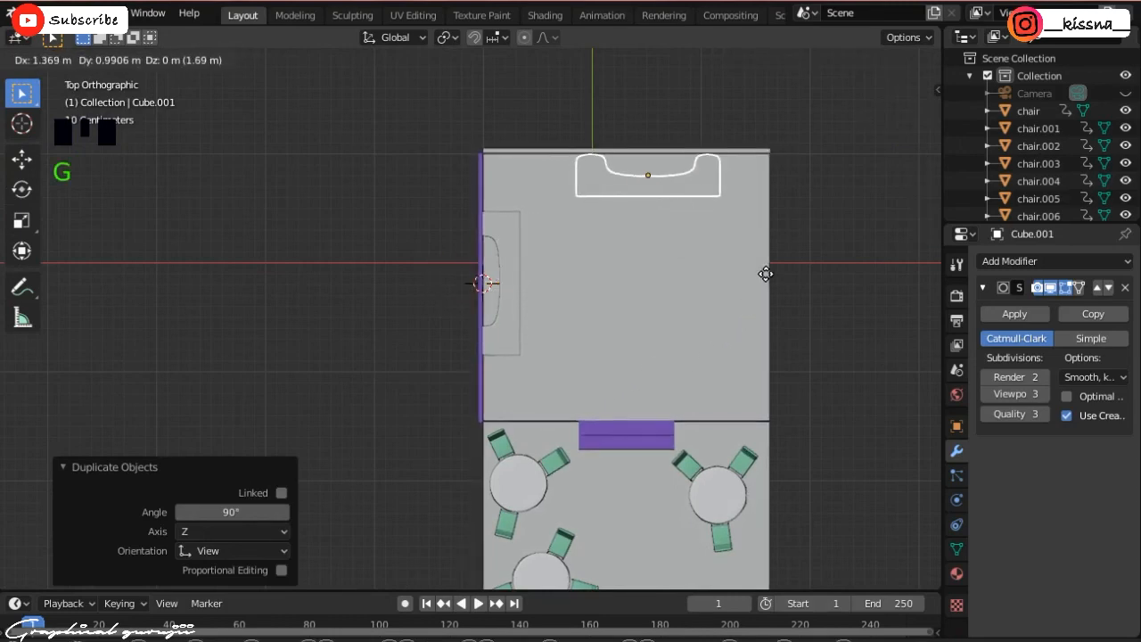
click(754, 272)
drag(894, 114, 869, 87)
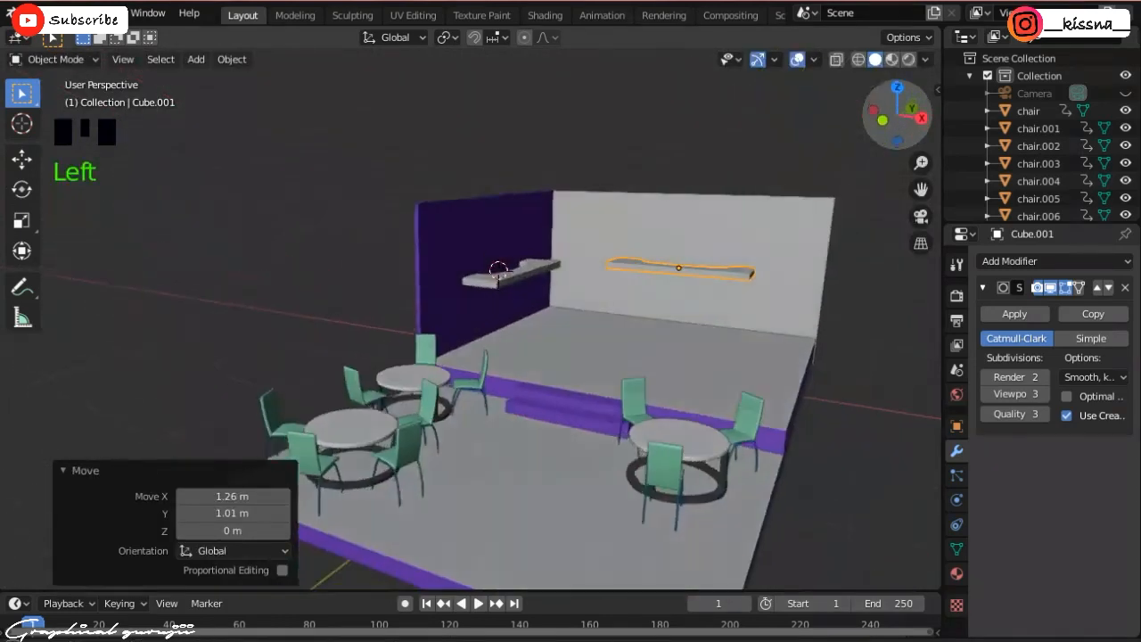
- Scale the purple-wall slab uniformly to about 0.68 and move it slightly down against the wall
click(640, 401)
scroll(787, 353, down, 3)
scroll(788, 353, up, 3)
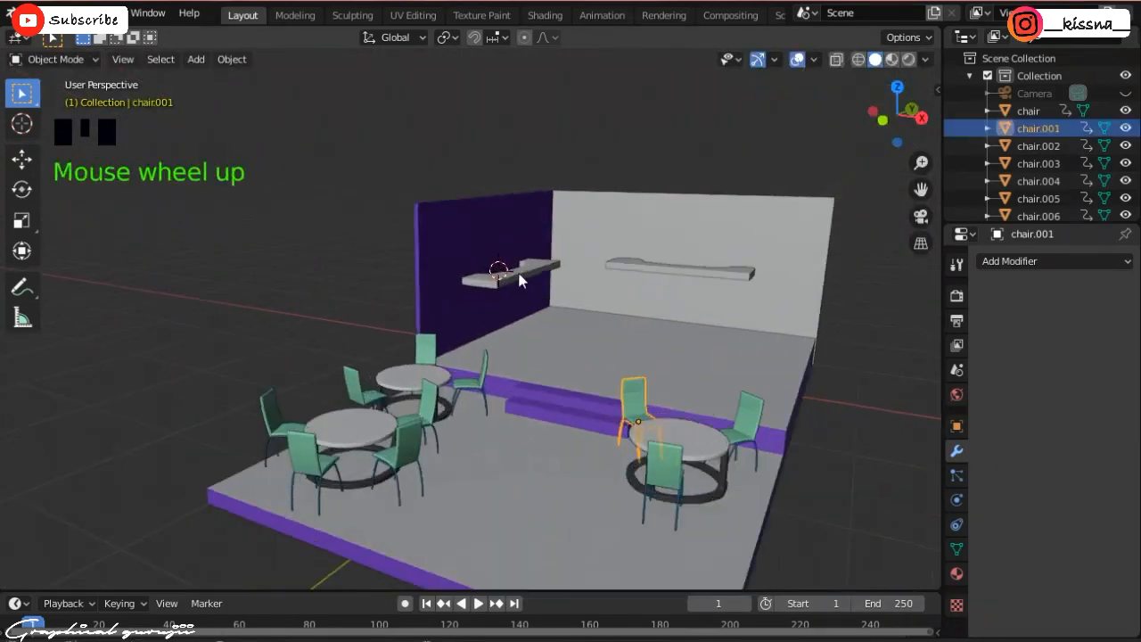
click(522, 270)
key(s)
click(609, 337)
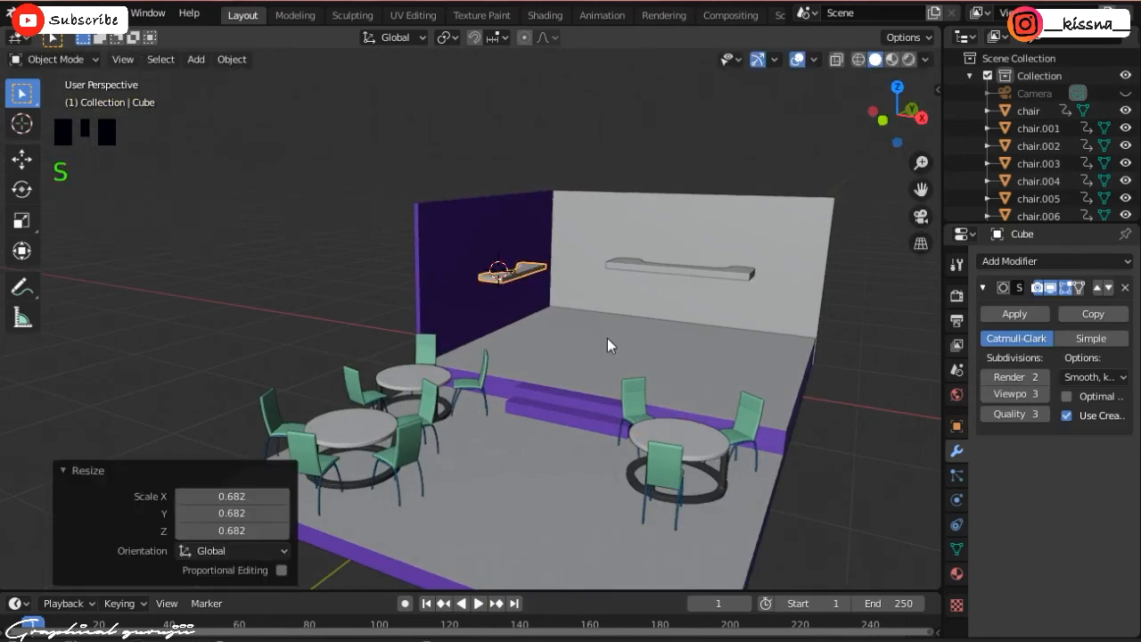
key(KP_1)
key(g)
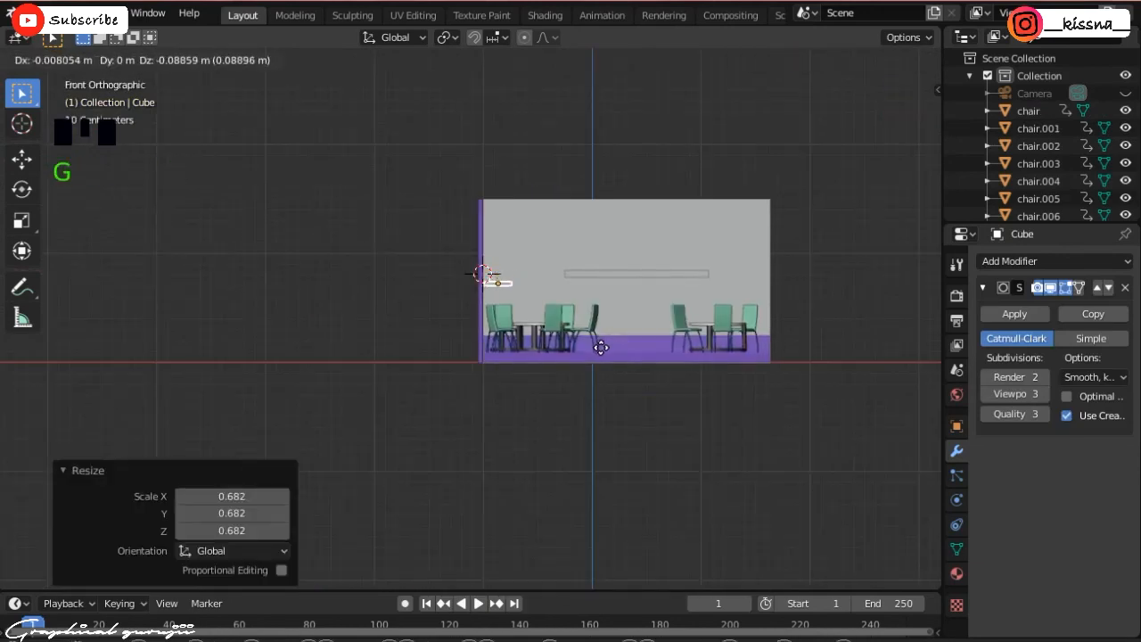
click(601, 348)
- Delete the slab copy on the grey wall
drag(899, 111, 878, 105)
click(693, 332)
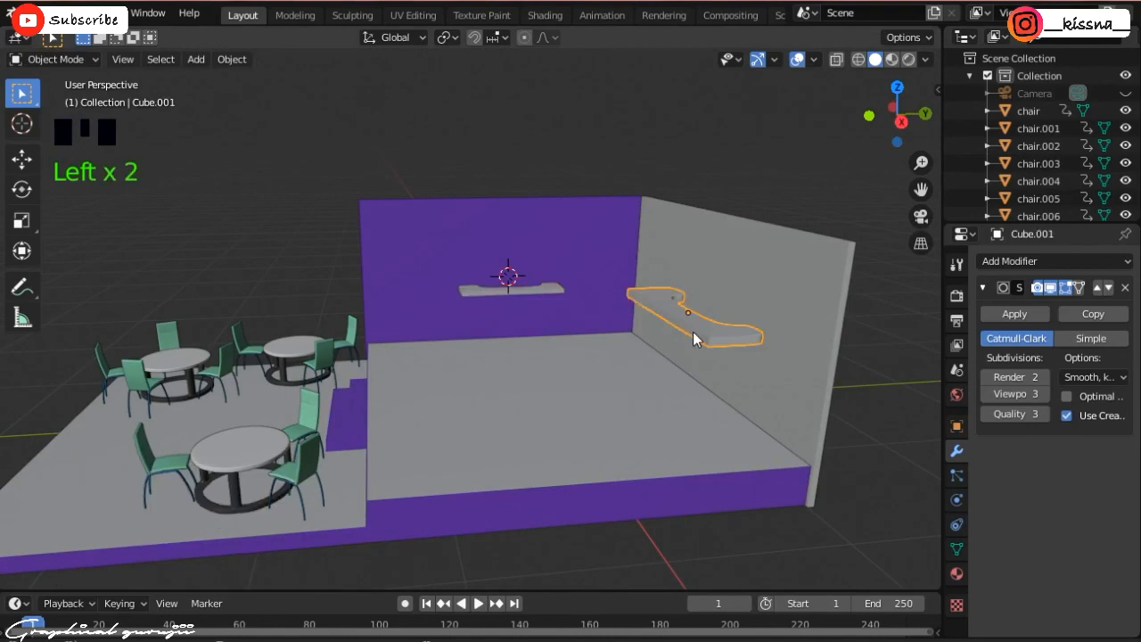
key(x)
- Stretch the purple-wall slab along Y by a factor of about 1.35
click(553, 289)
scroll(555, 287, up, 4)
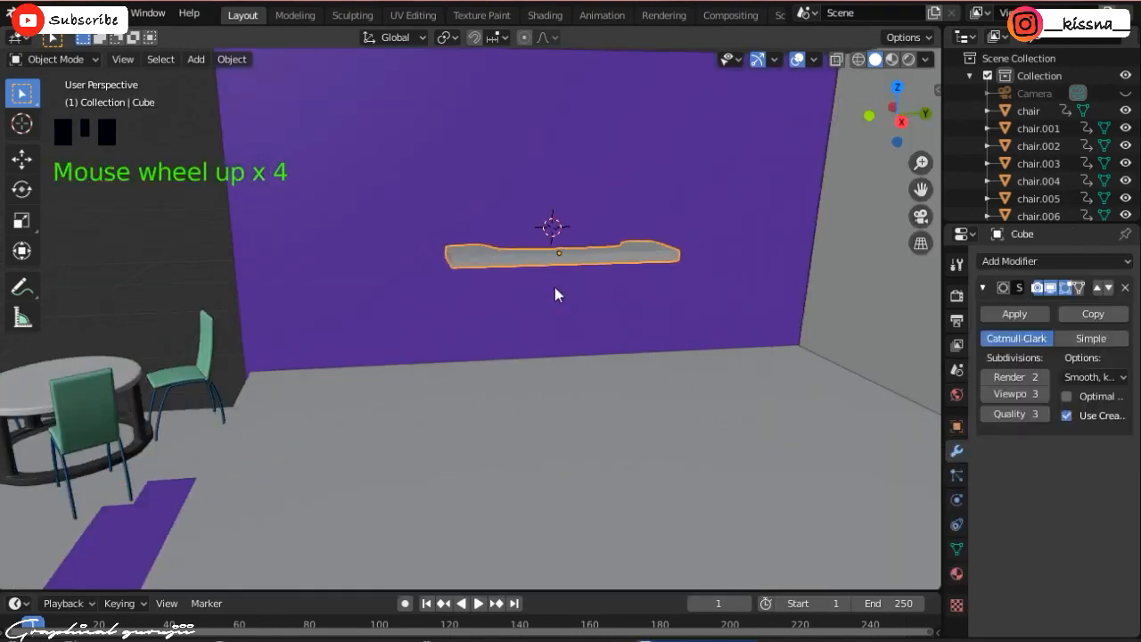
key(s)
key(x)
click(592, 285)
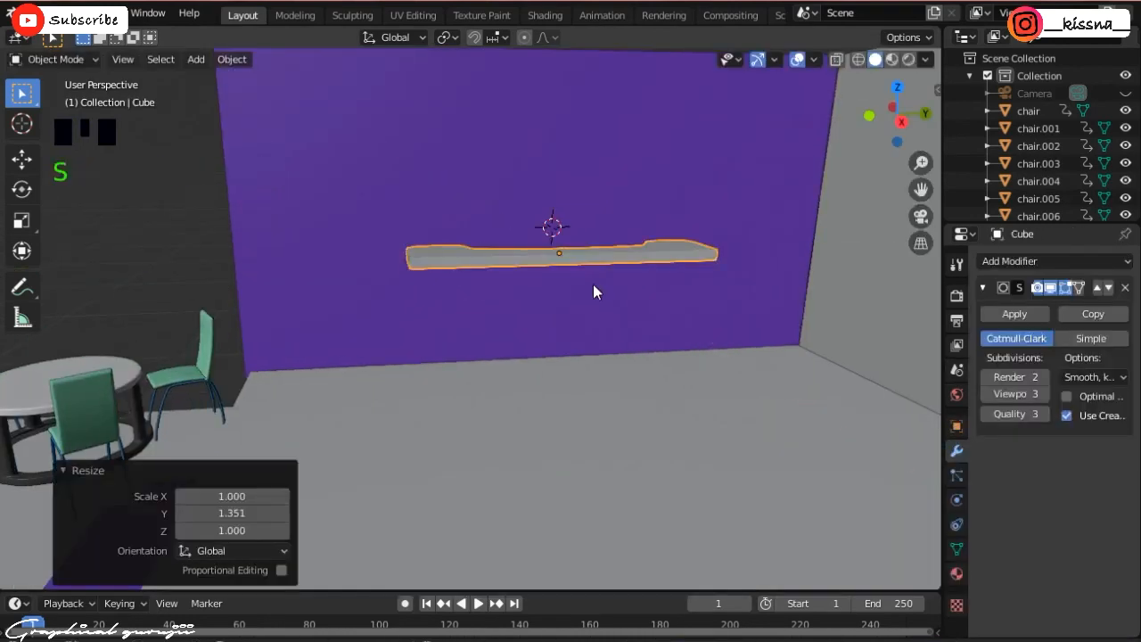
- Duplicate the stretched slab, rotate the copy 90° about Z and move it about 1.27 m in X and 1.06 m in Y to the grey wall
key(KP_7)
key(shift+d)
key(r)
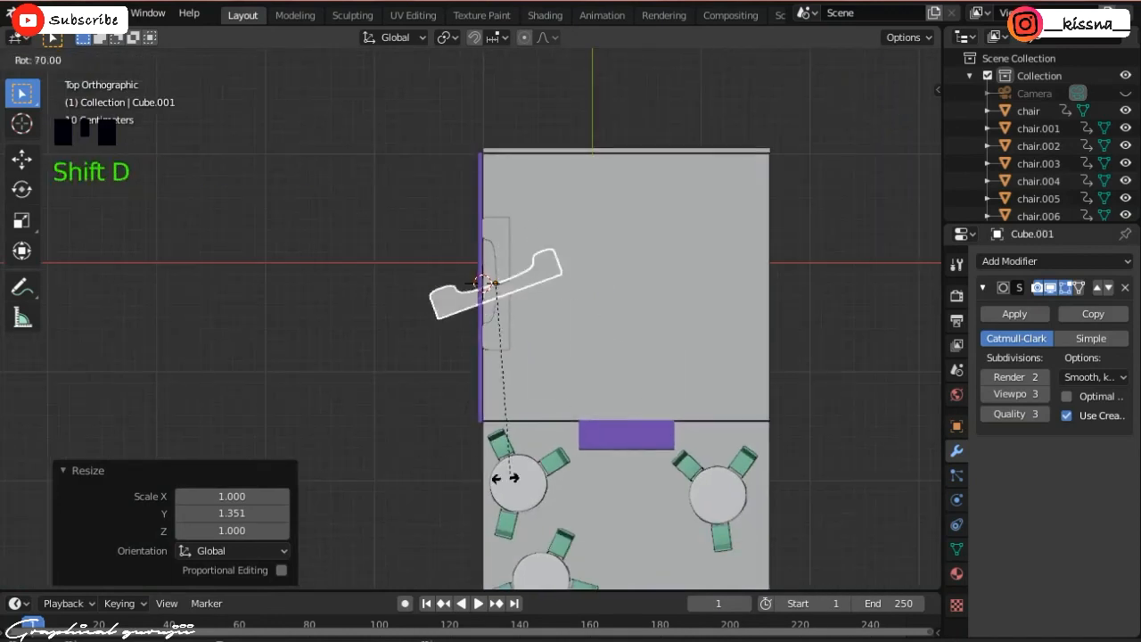
click(448, 462)
key(g)
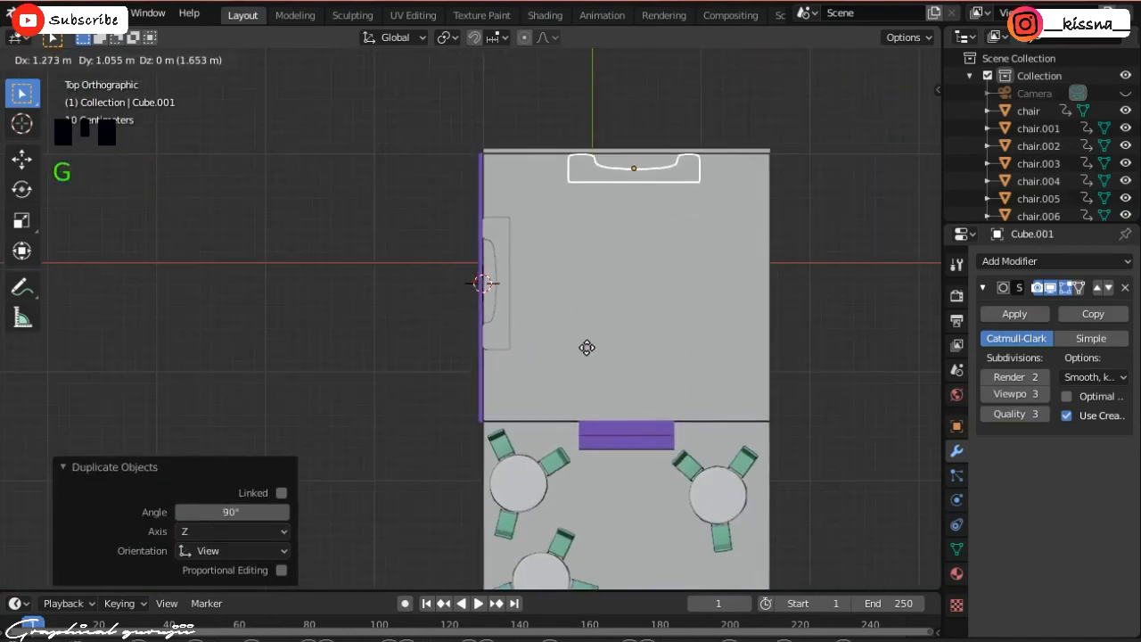
click(587, 347)
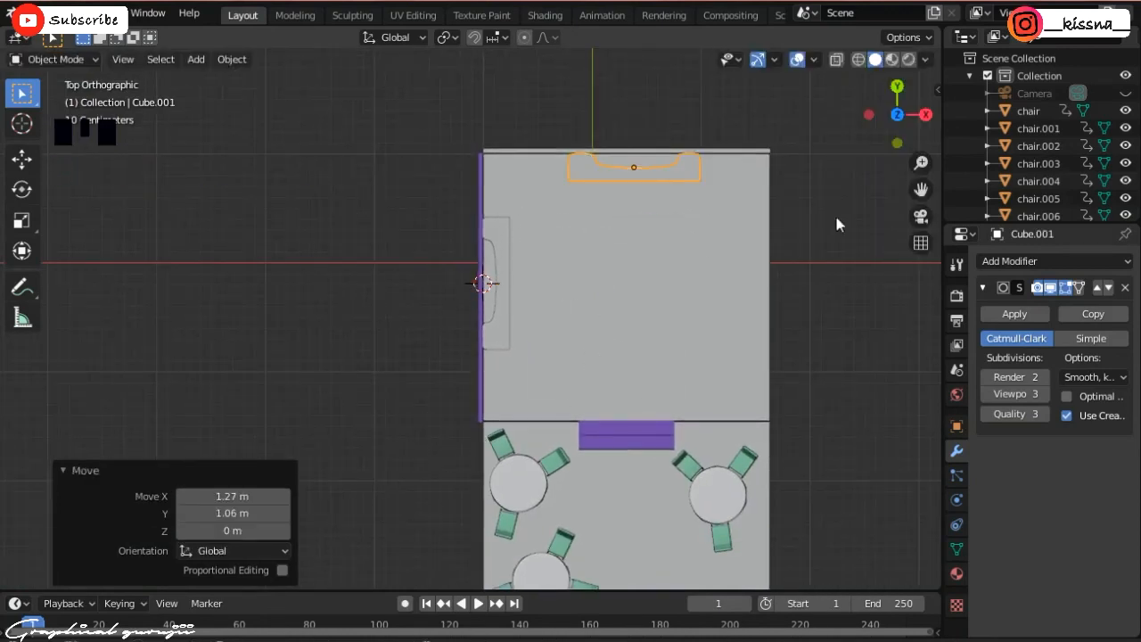
drag(896, 112, 858, 154)
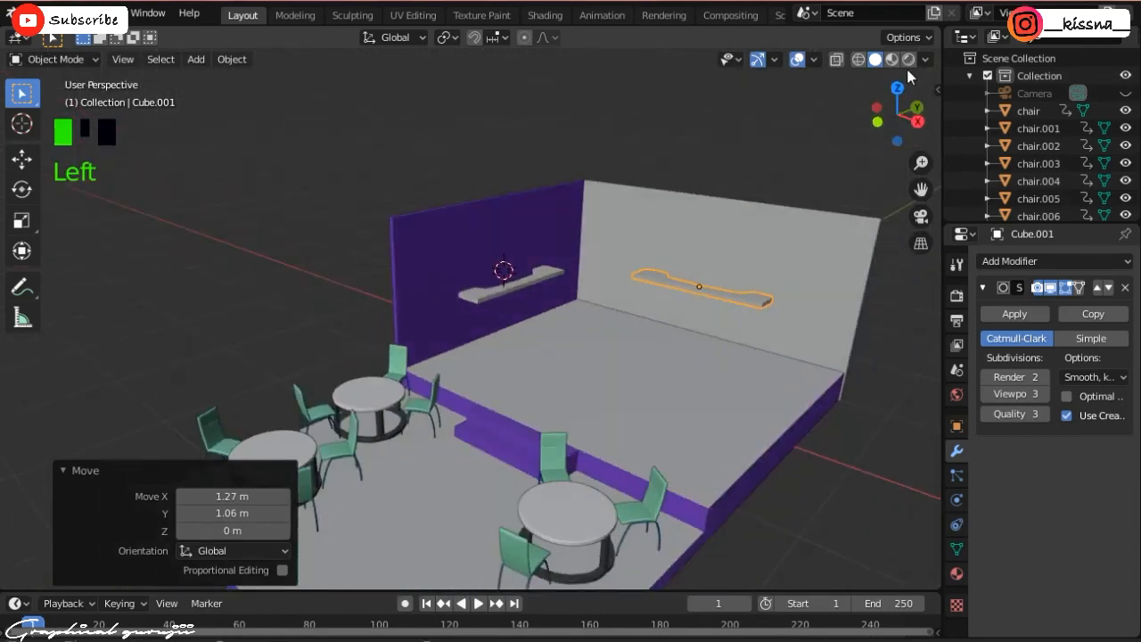
- Switch the viewport to Rendered shading and view both wall slabs with their materials
click(882, 296)
click(908, 58)
scroll(845, 195, up, 3)
drag(896, 114, 869, 119)
scroll(856, 179, up, 3)
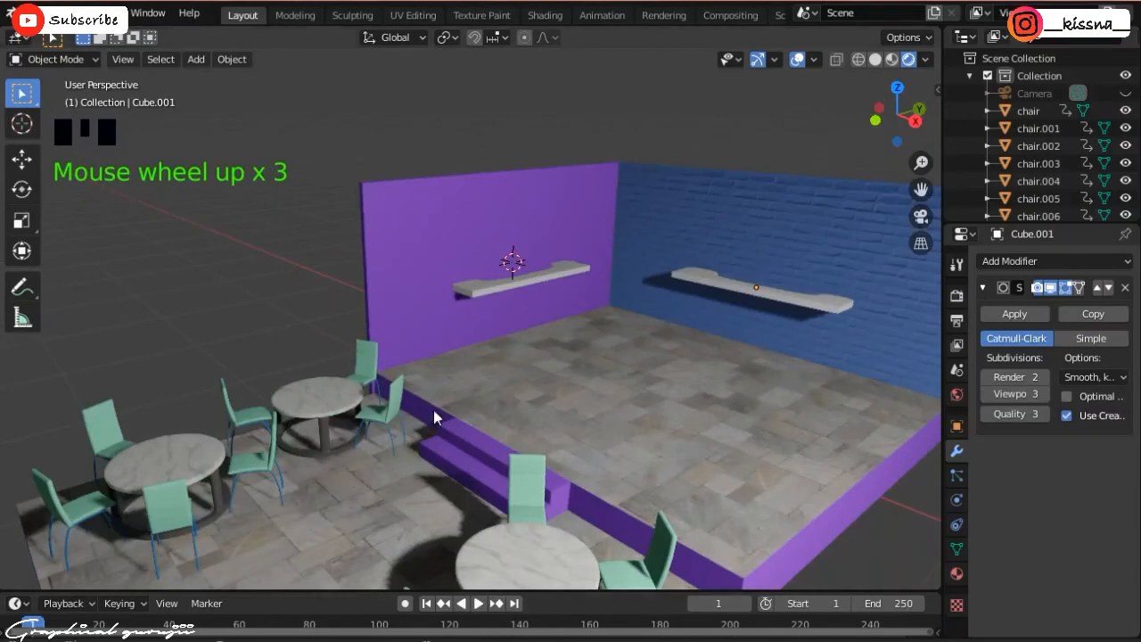
- Duplicate a chair from the table nearest the purple wall and move the copy about -0.255 m in X and 2.07 m in Y
double_click(394, 417)
key(KP_7)
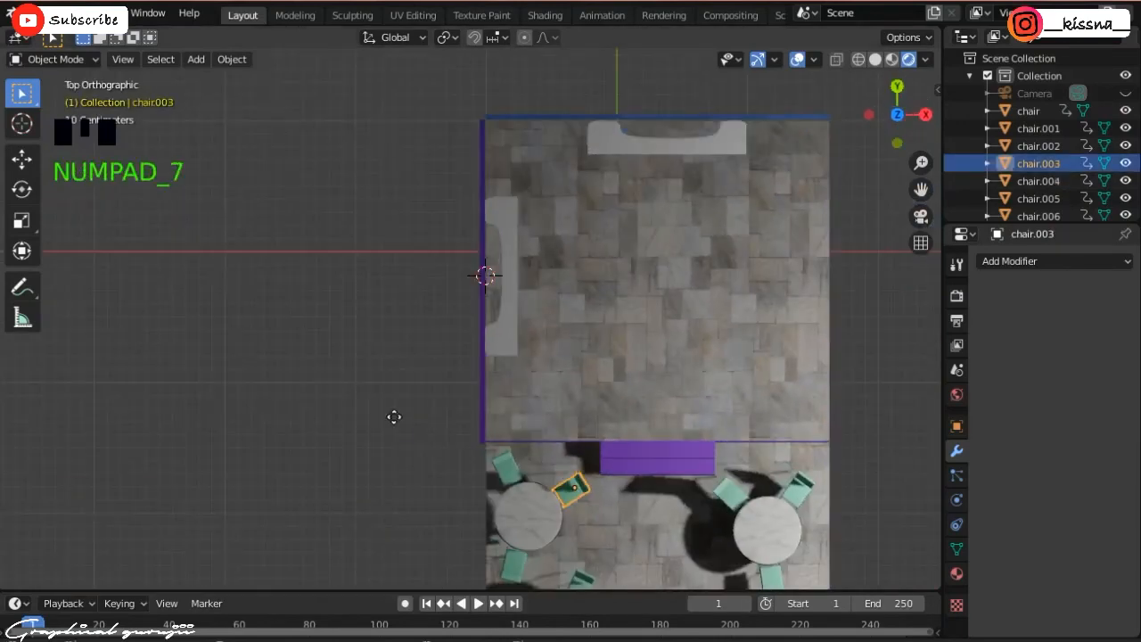
key(shift+d)
click(361, 152)
- Raise the copied chair about 0.153 m along Z onto the upper floor
drag(896, 114, 857, 123)
key(g)
key(z)
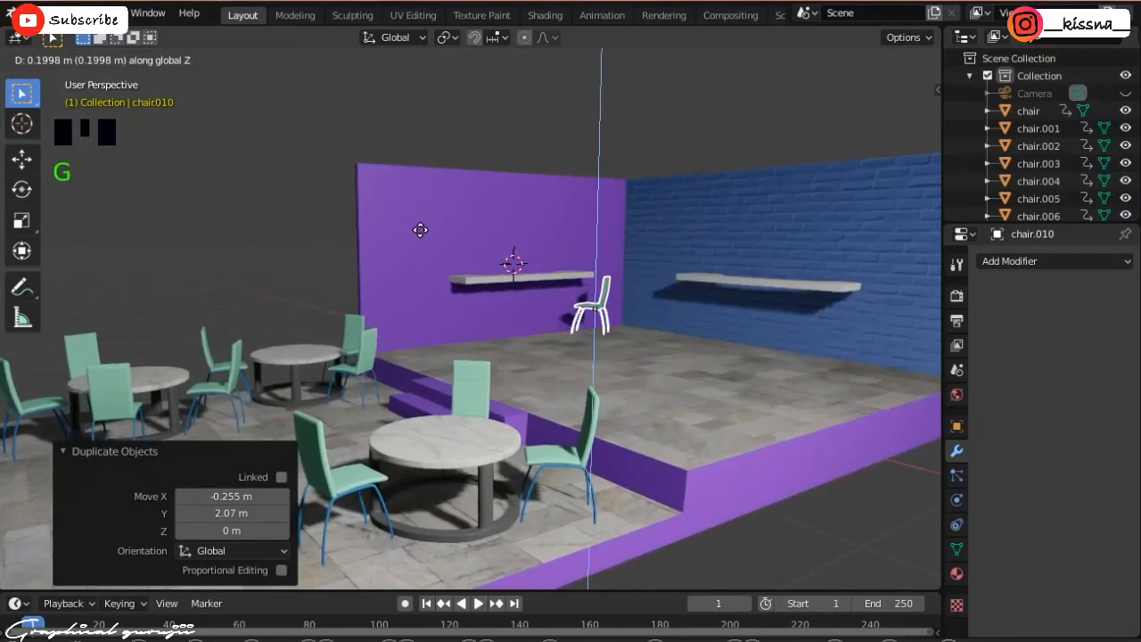
click(419, 233)
scroll(653, 286, up, 5)
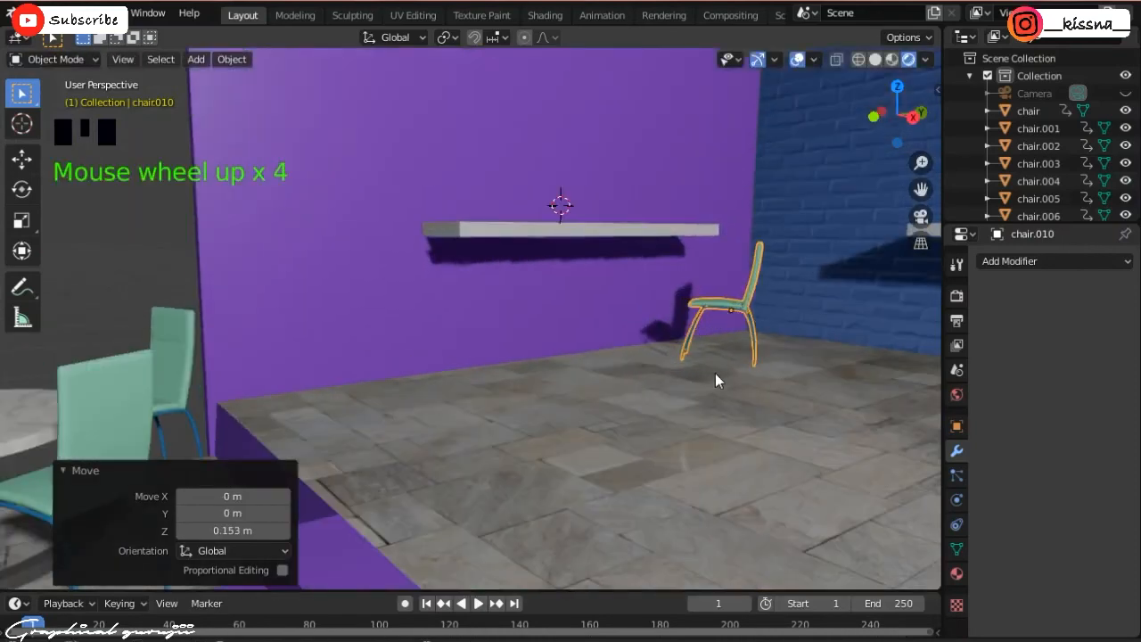
- Select both wall slabs and lower them together about 0.143 m along Z
click(913, 117)
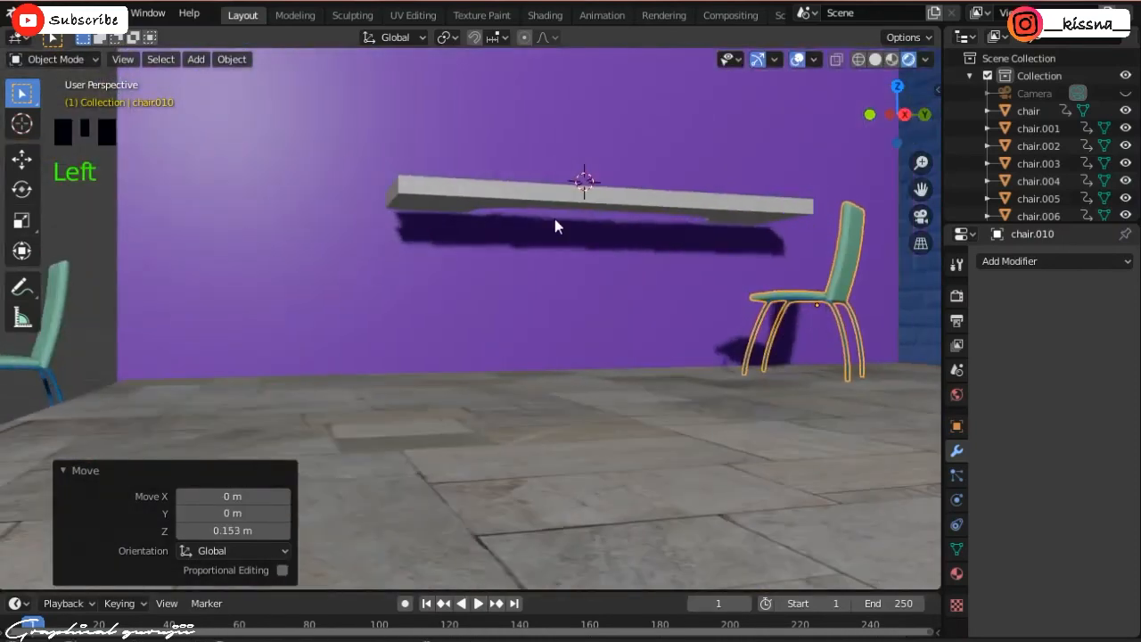
click(647, 193)
scroll(647, 192, down, 4)
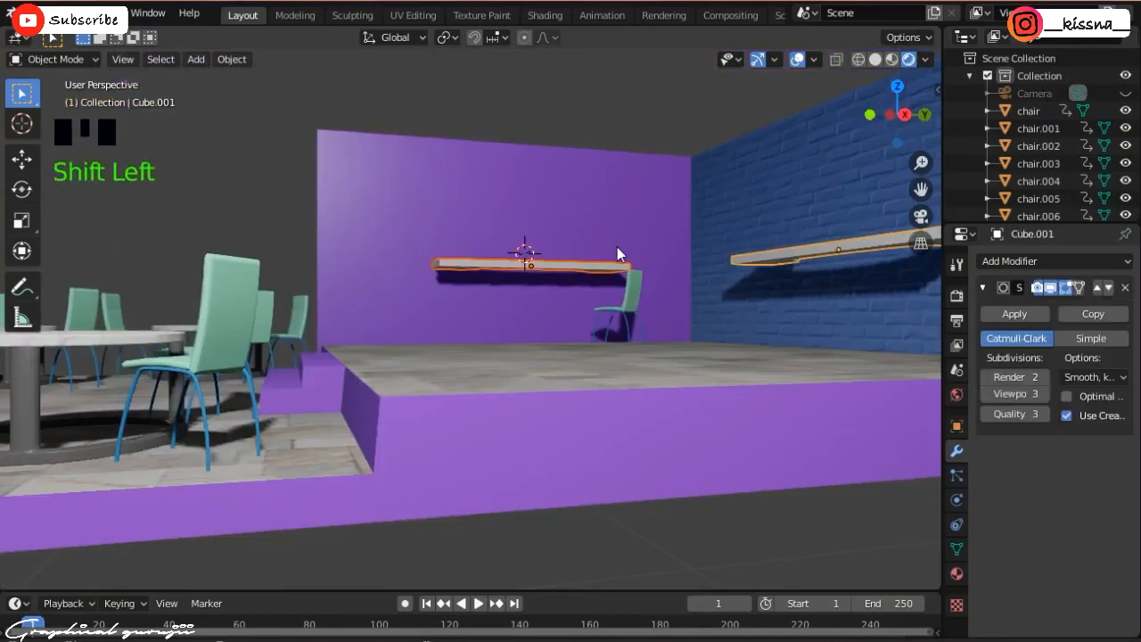
key(g)
key(z)
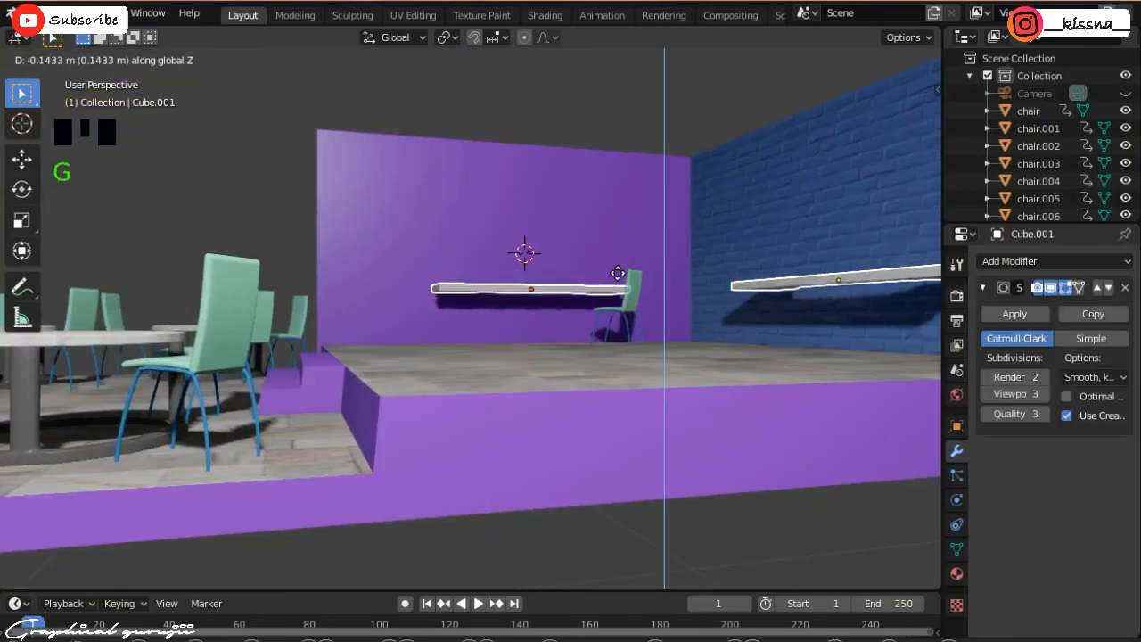
click(617, 272)
- In top view, duplicate the upper-floor chair, rotate the copy about 65° and move it about -0.006 m in X and -0.537 m in Y
click(628, 291)
key(KP_7)
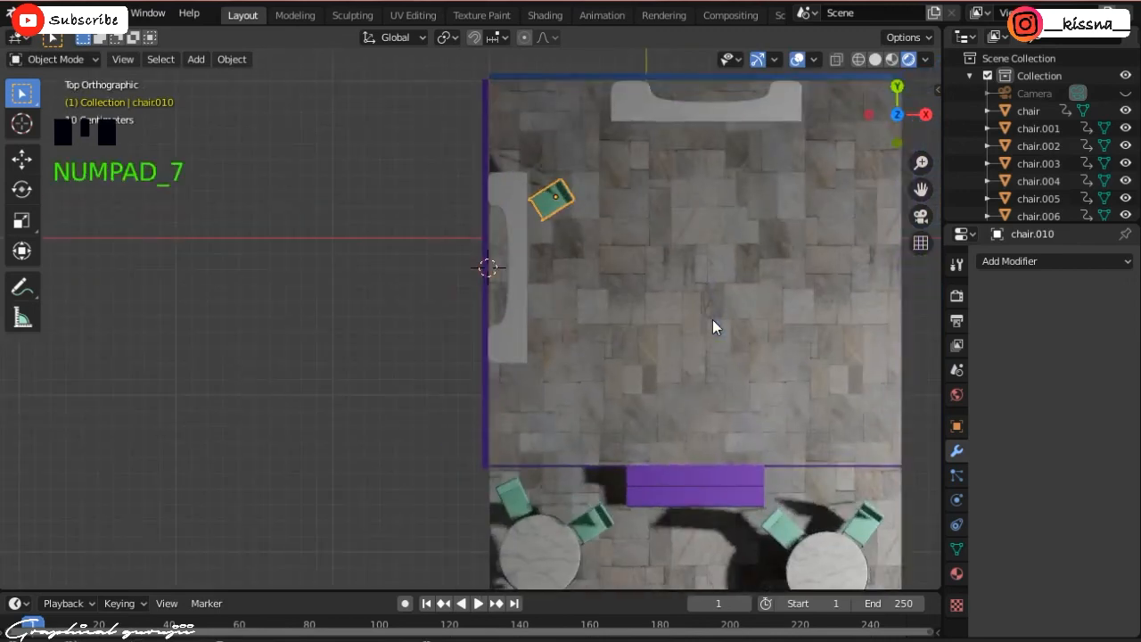
key(shift+d)
key(r)
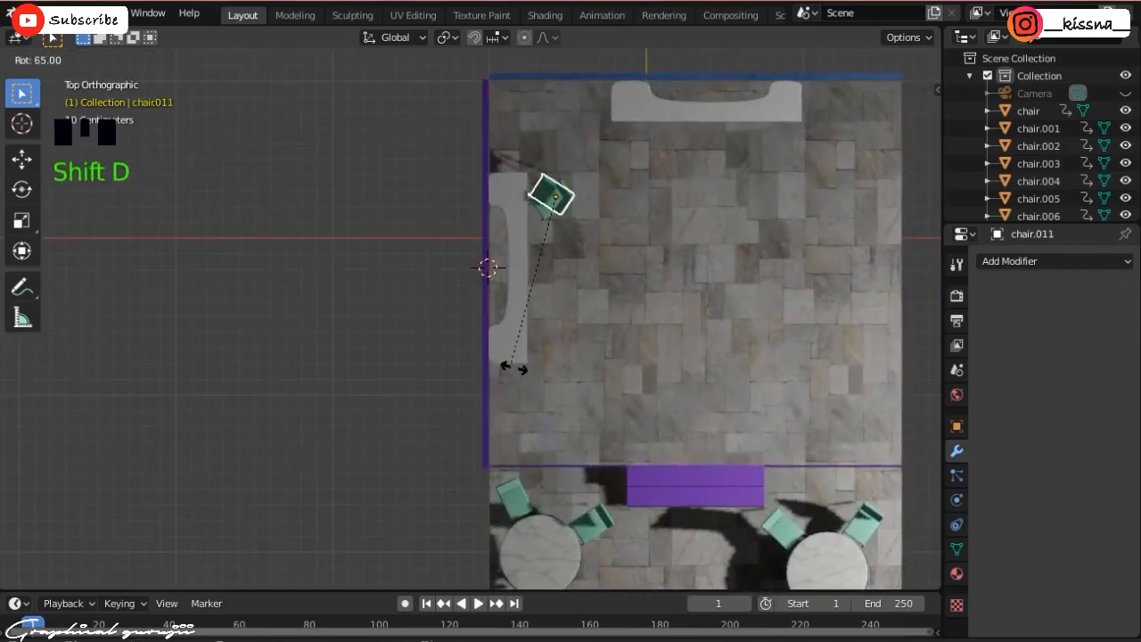
click(514, 368)
key(g)
click(513, 452)
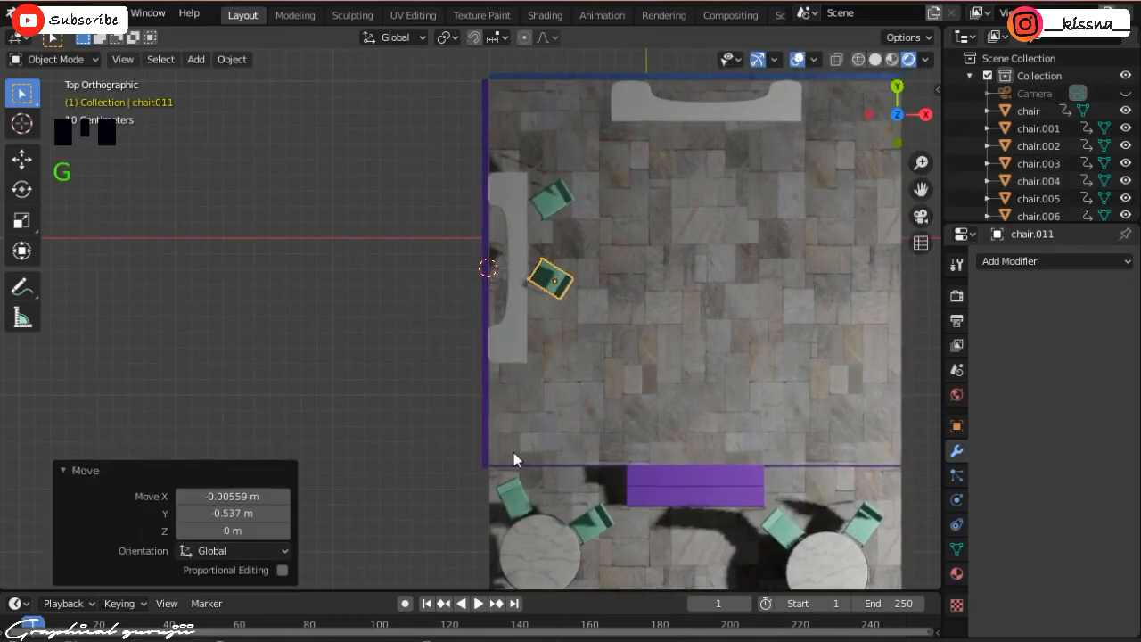
key(ctrl+d)
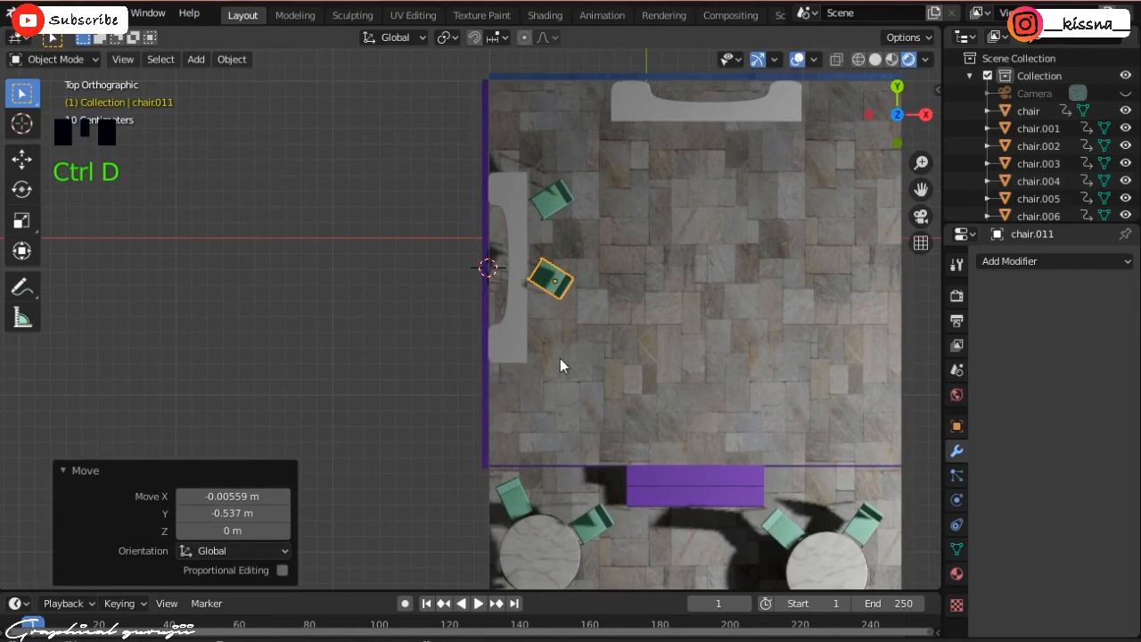
click(555, 287)
click(556, 292)
scroll(590, 262, down, 4)
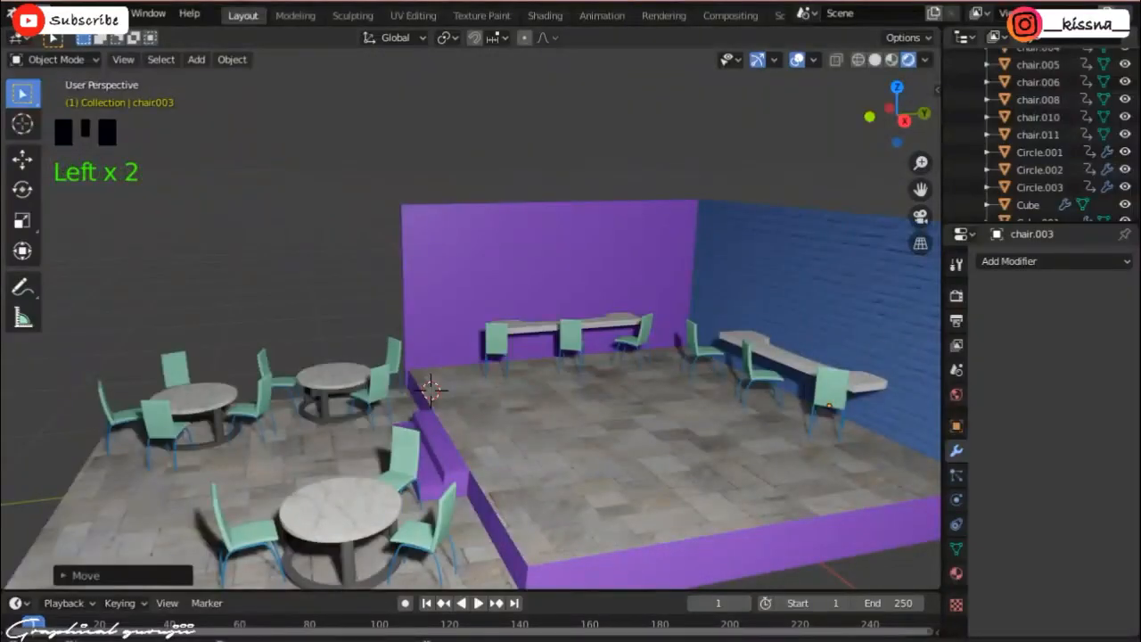
- Open the add-on preferences and search for "ar" to check whether Archimesh and Archipack are enabled
click(73, 12)
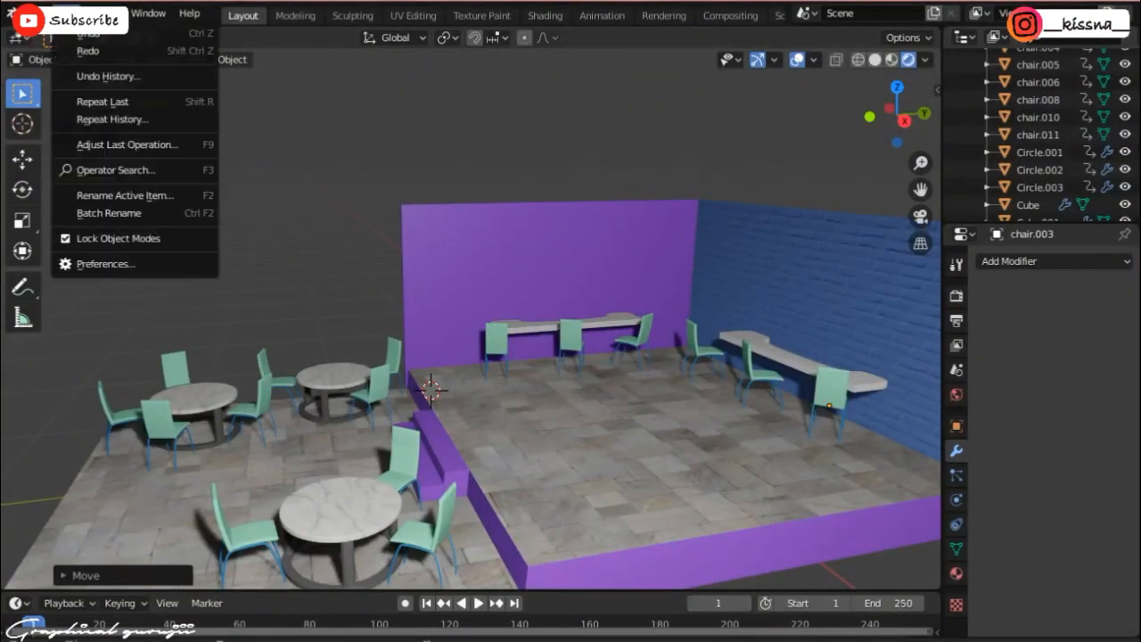
click(122, 264)
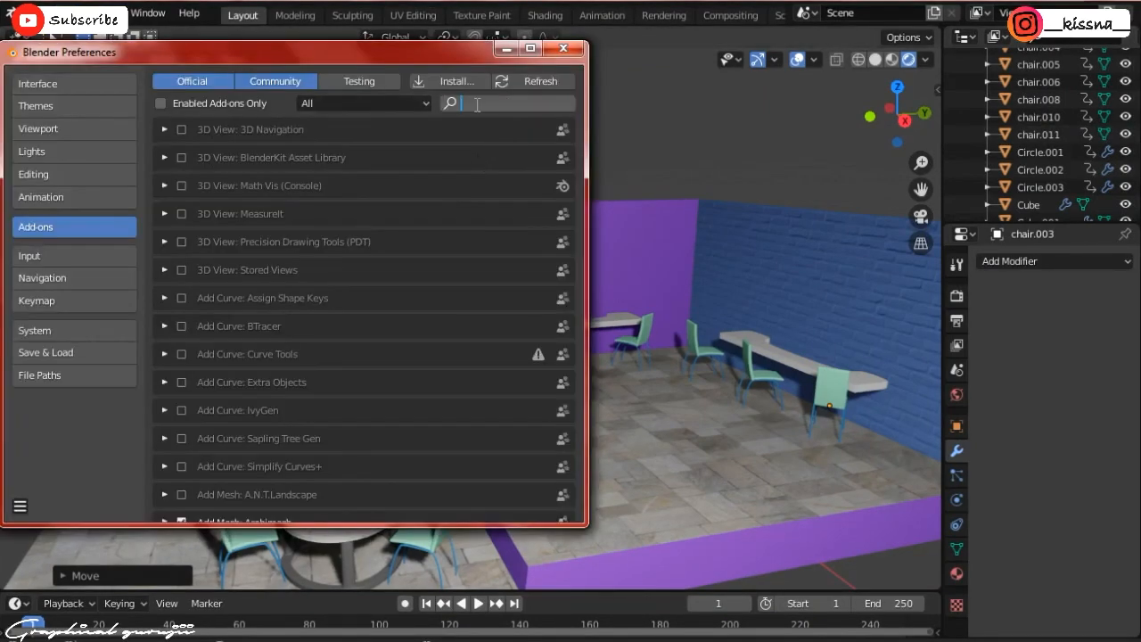
click(478, 105)
text(ar)
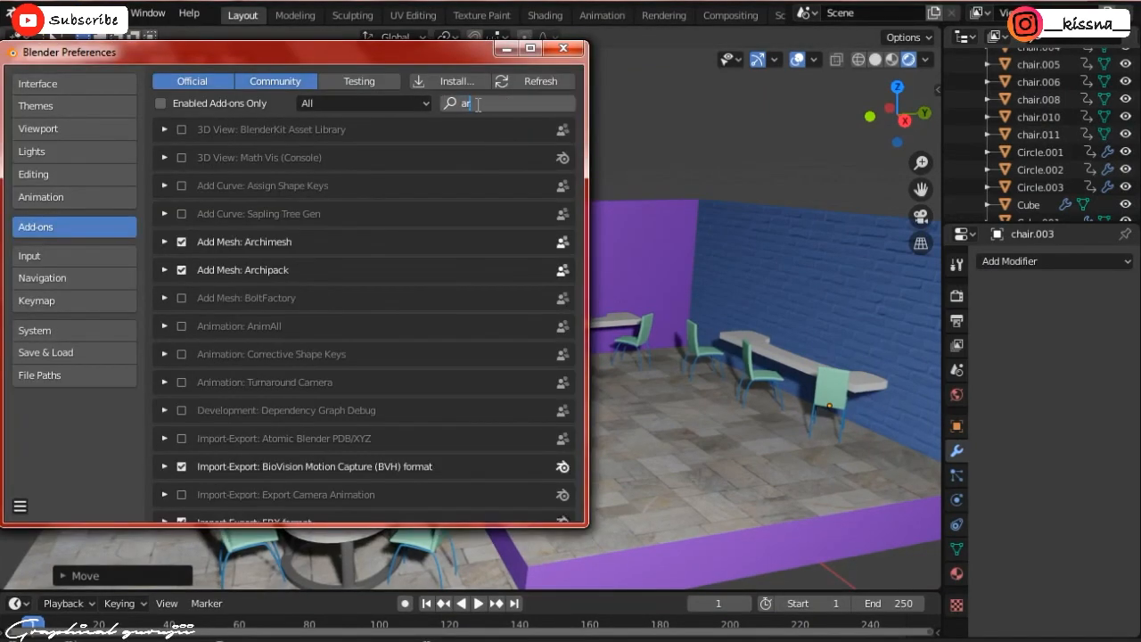
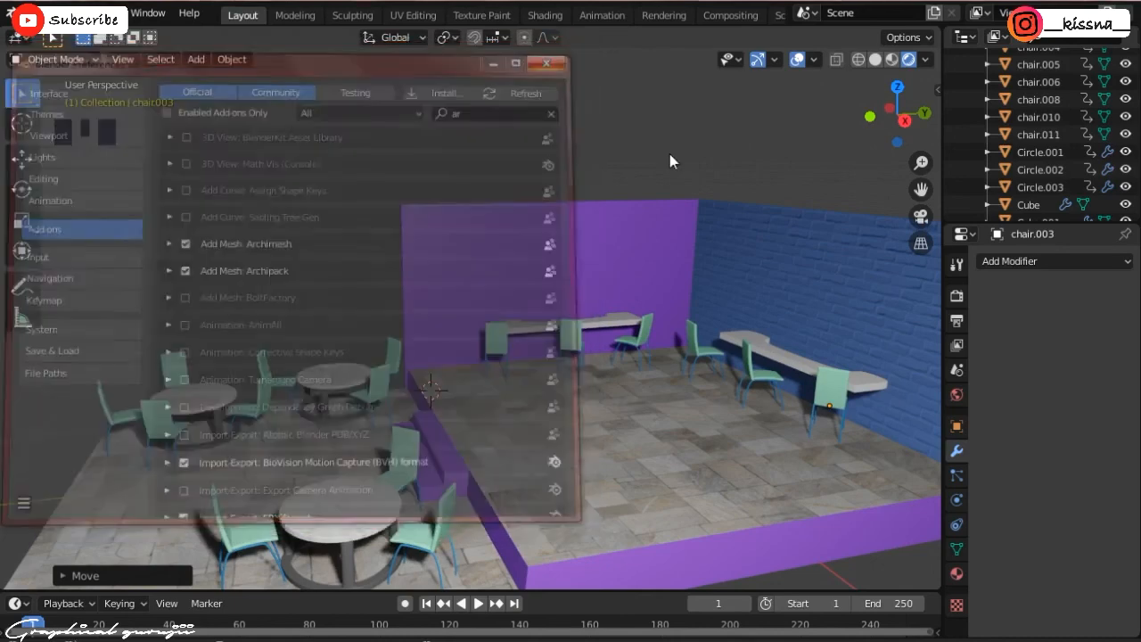
key(shift+a)
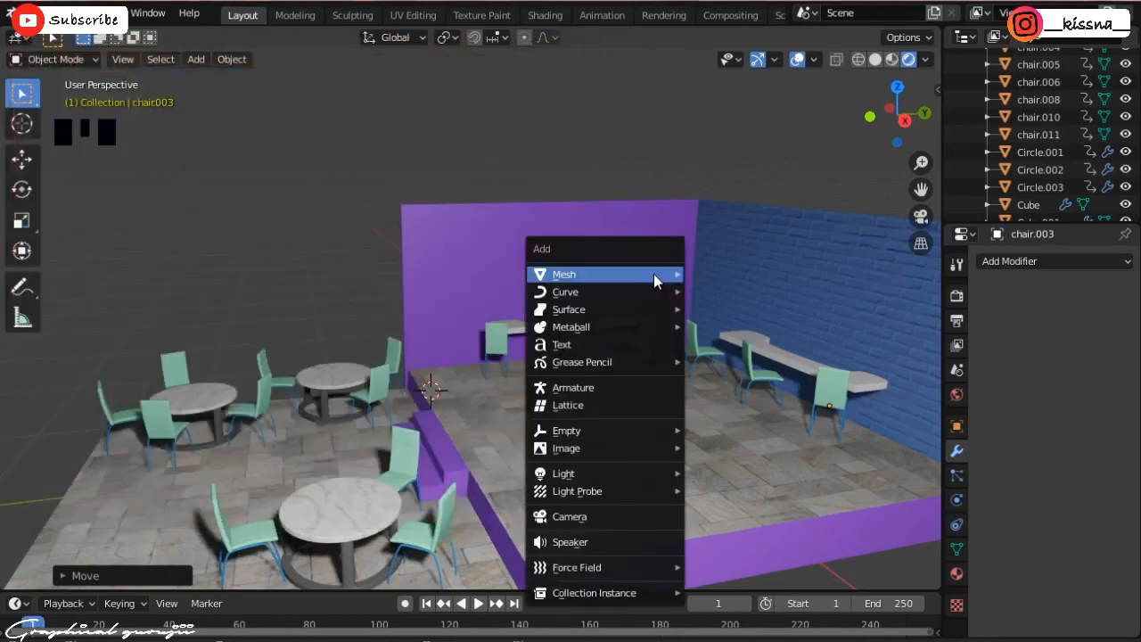
mouse_move(570, 274)
mouse_move(743, 470)
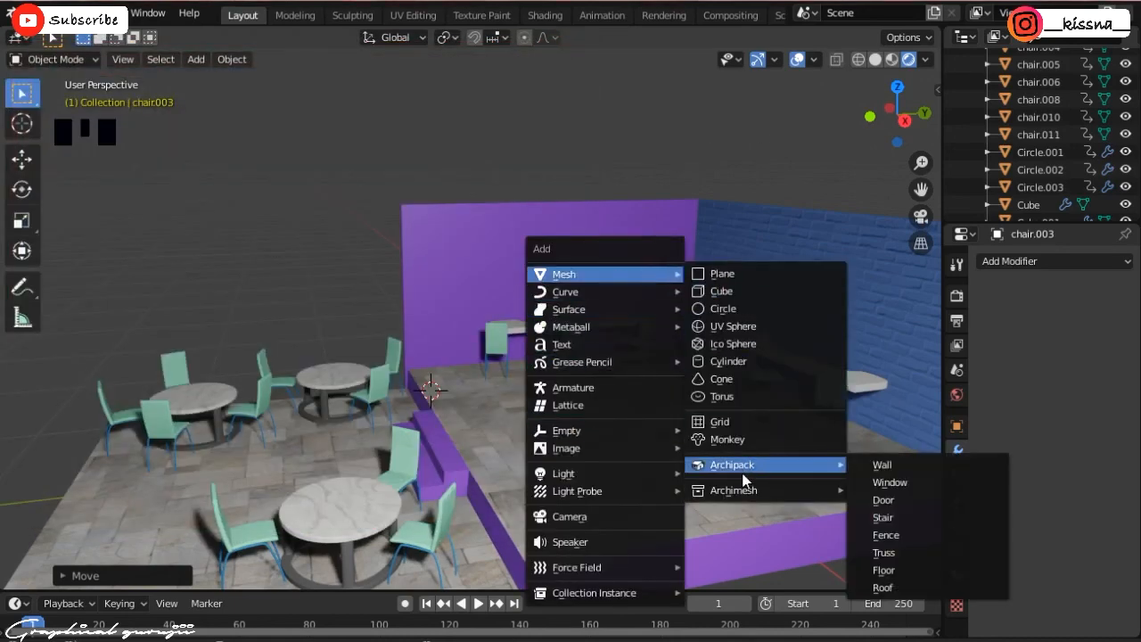
click(886, 517)
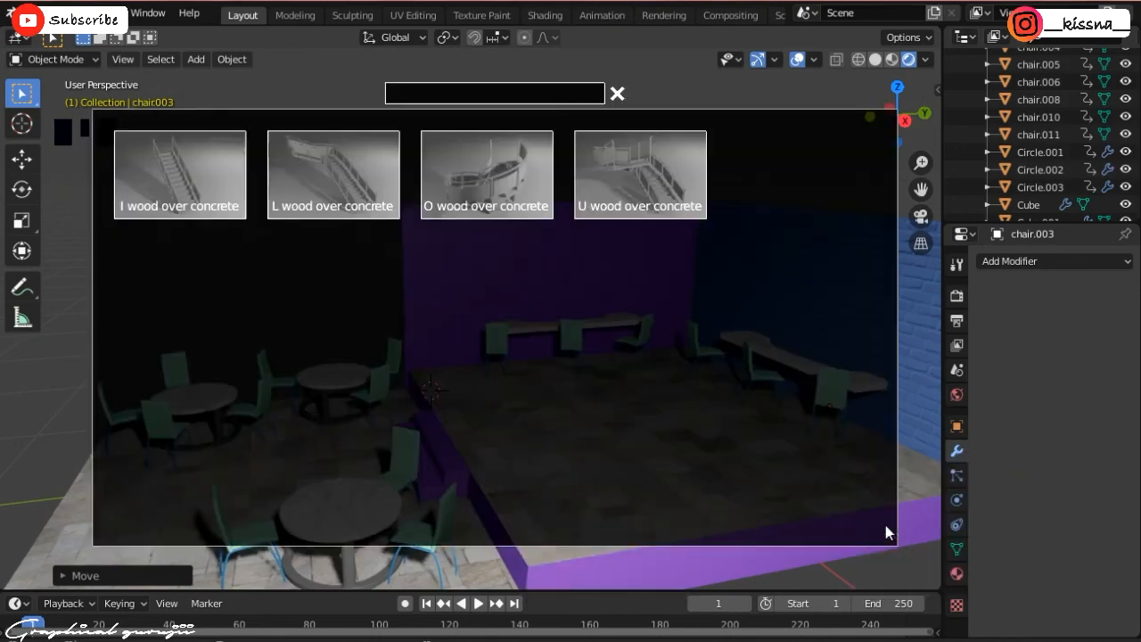
click(618, 95)
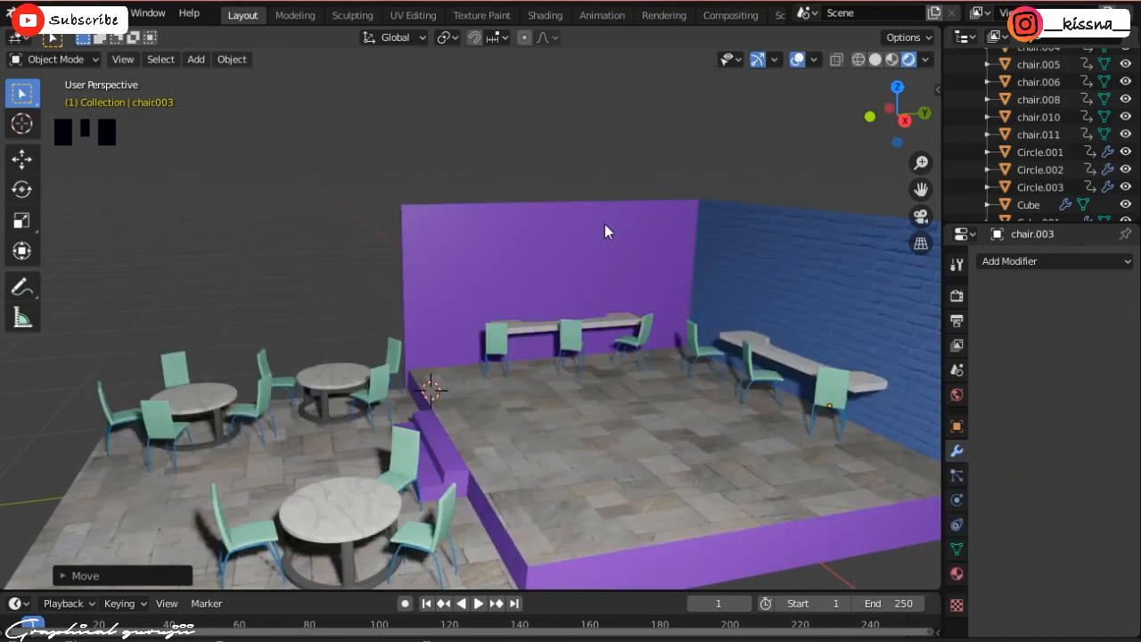
- Add an Archipack fence to the scene using the Wood preset
key(shift+a)
mouse_move(553, 206)
mouse_move(761, 394)
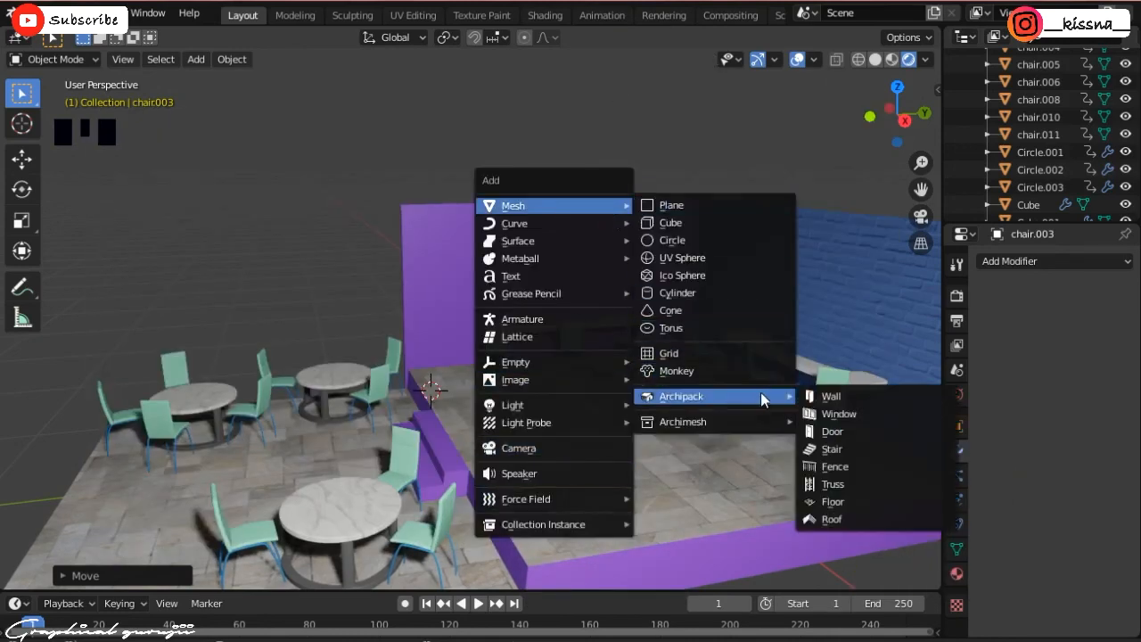
click(842, 464)
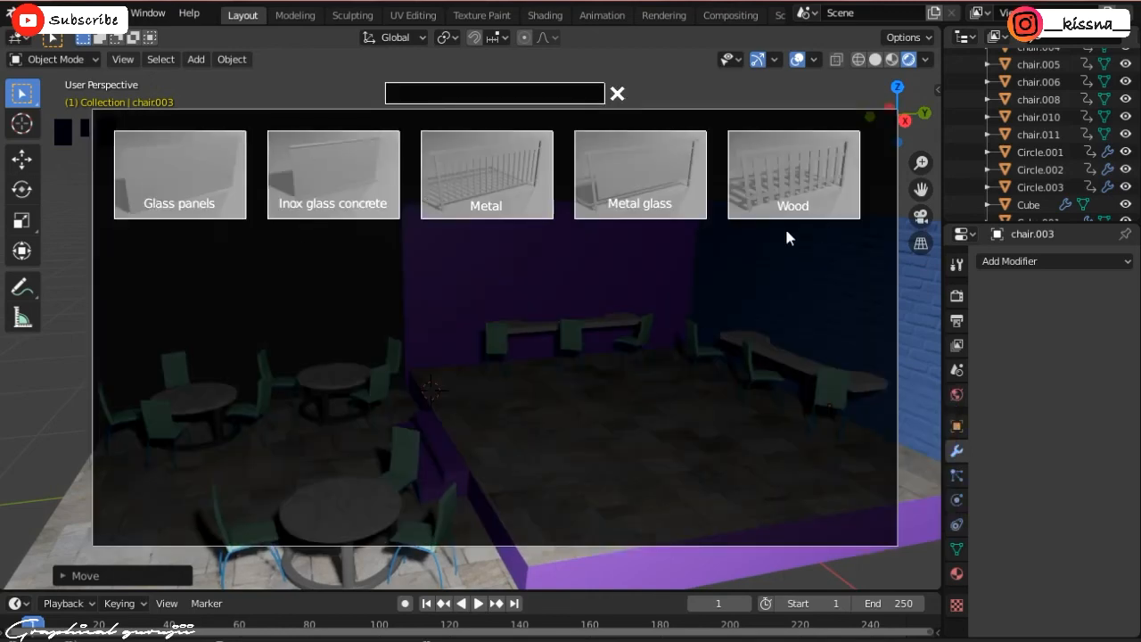
click(790, 175)
- Lengthen the wooden fence to about 4.46 m with its length handle
scroll(764, 153, down, 2)
click(901, 121)
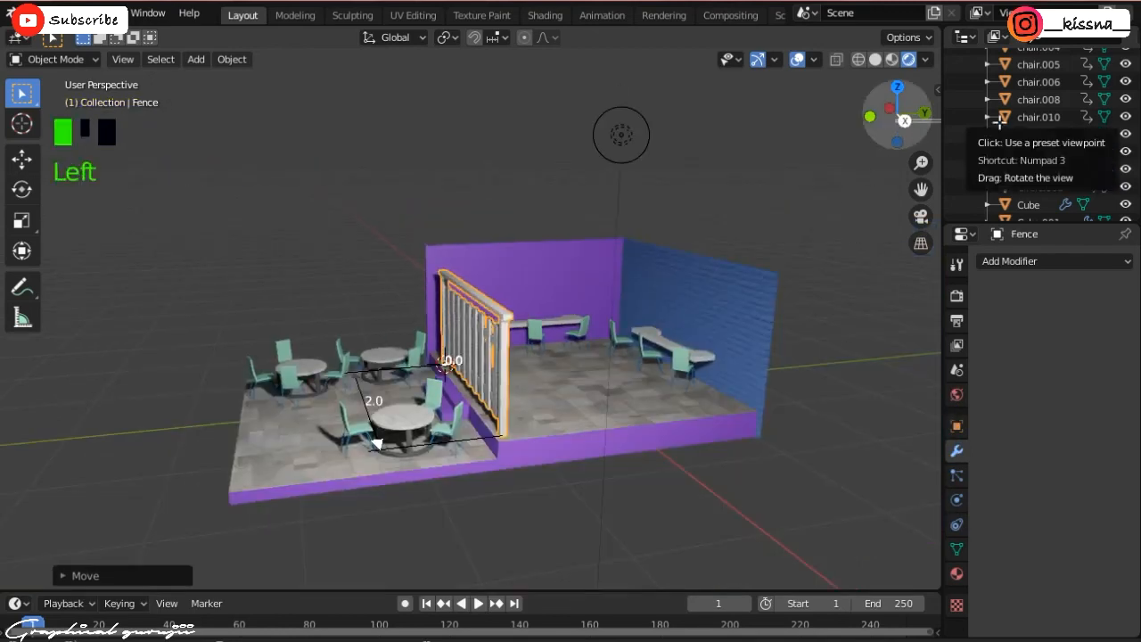
click(962, 144)
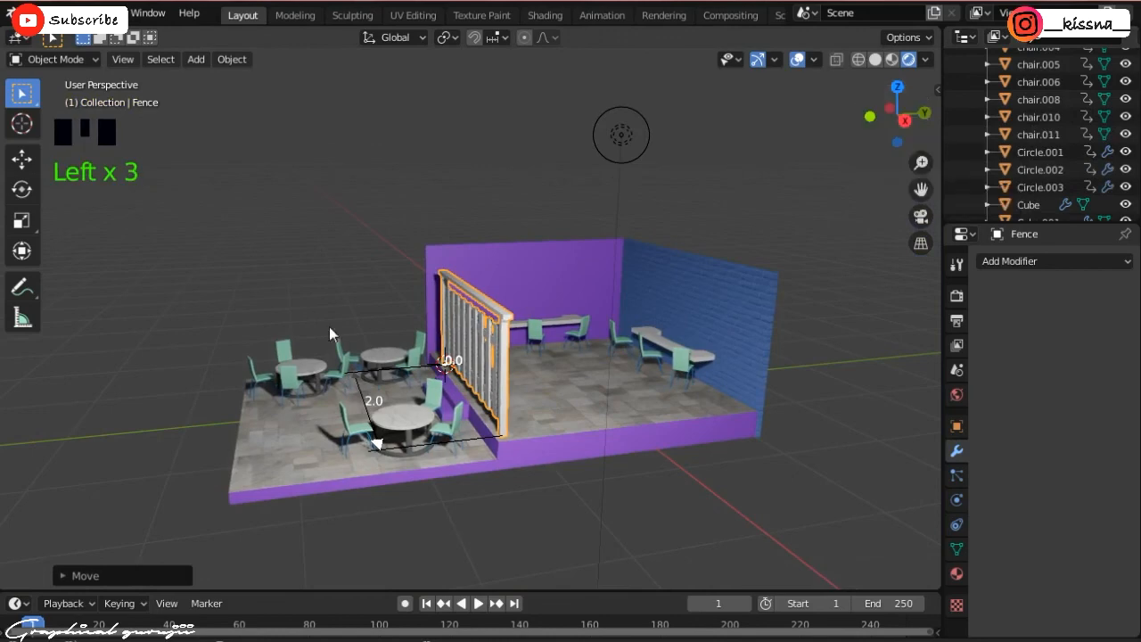
drag(920, 189, 908, 109)
scroll(460, 187, up, 4)
scroll(458, 189, down, 3)
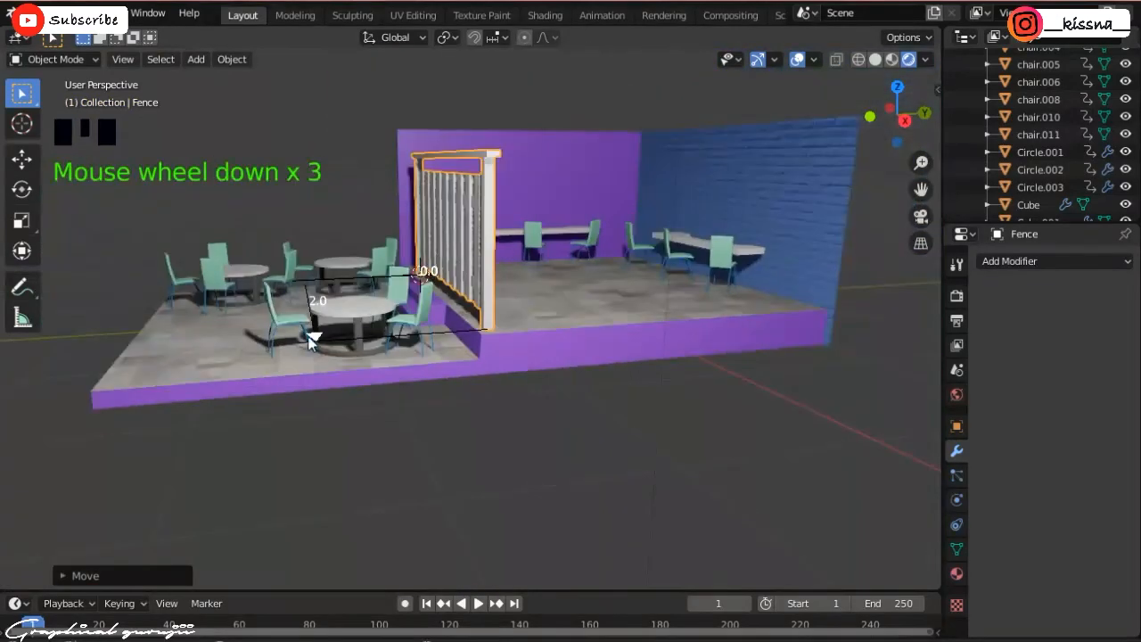
drag(313, 338, 777, 567)
scroll(721, 296, down, 2)
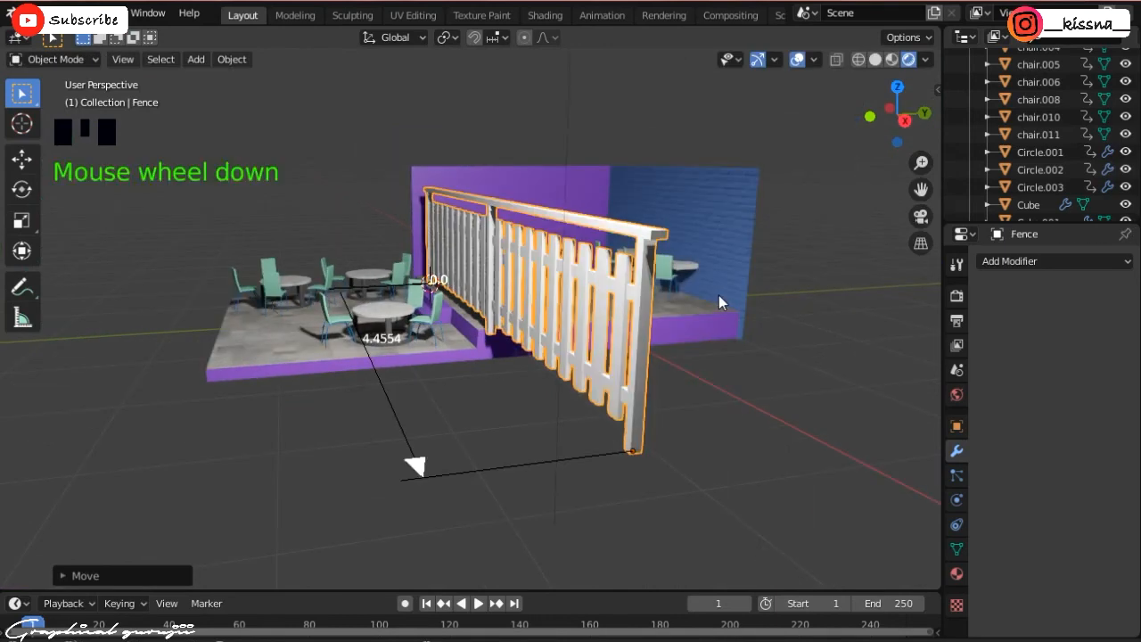
- Select the fence in front view and scale it down uniformly so it fits the width of the upper floor
key(KP_1)
scroll(801, 244, up, 2)
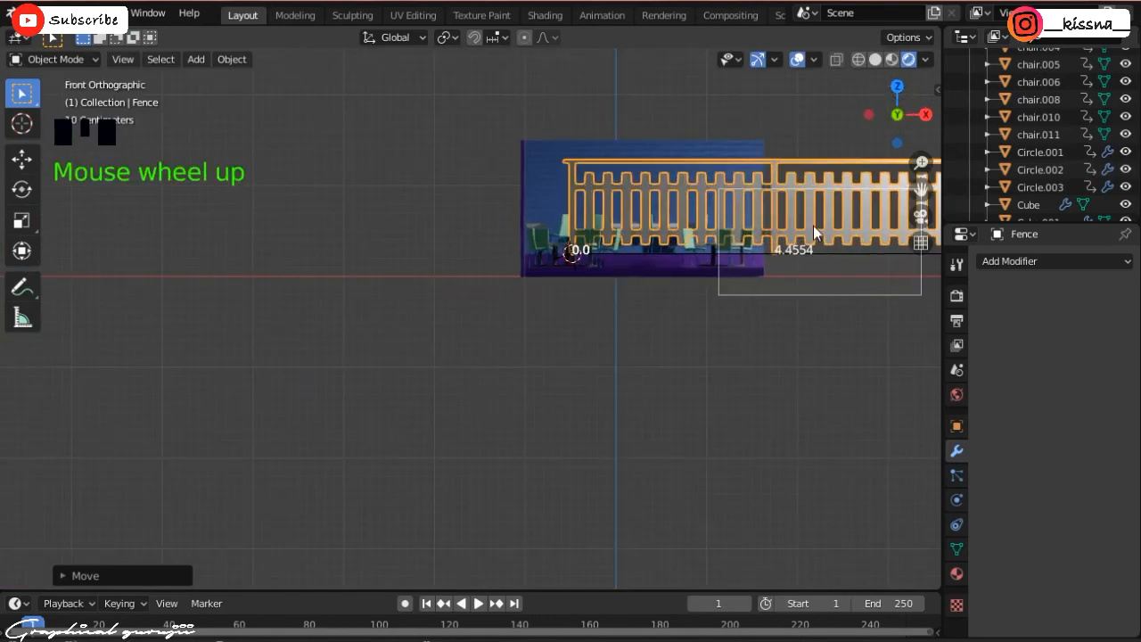
drag(921, 189, 789, 278)
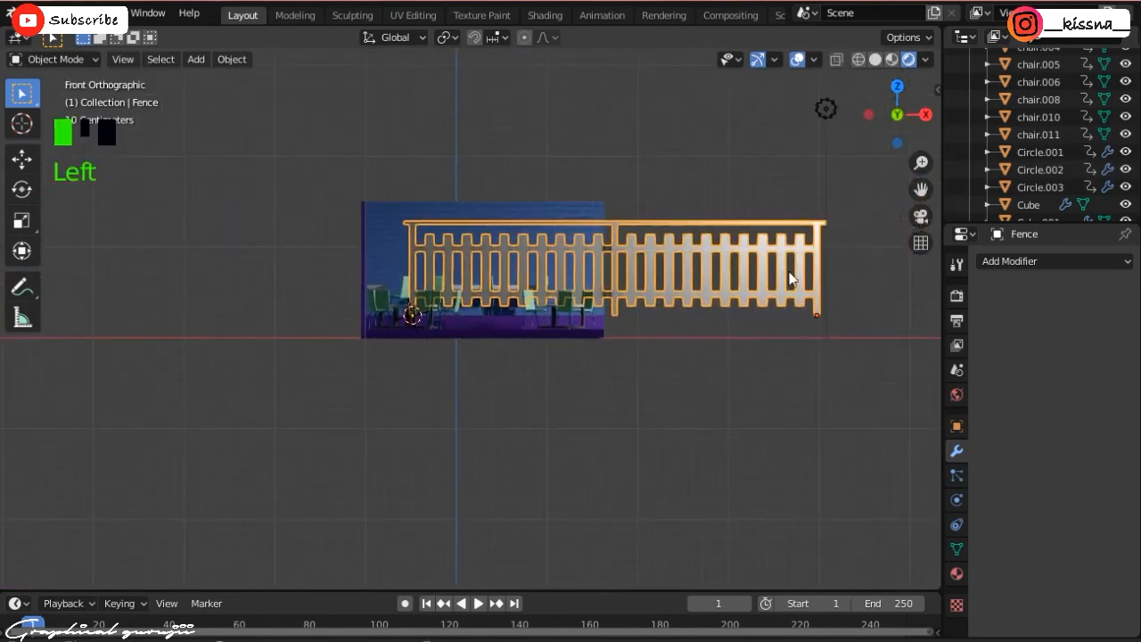
scroll(790, 278, up, 3)
click(650, 392)
click(650, 392)
scroll(605, 253, up, 1)
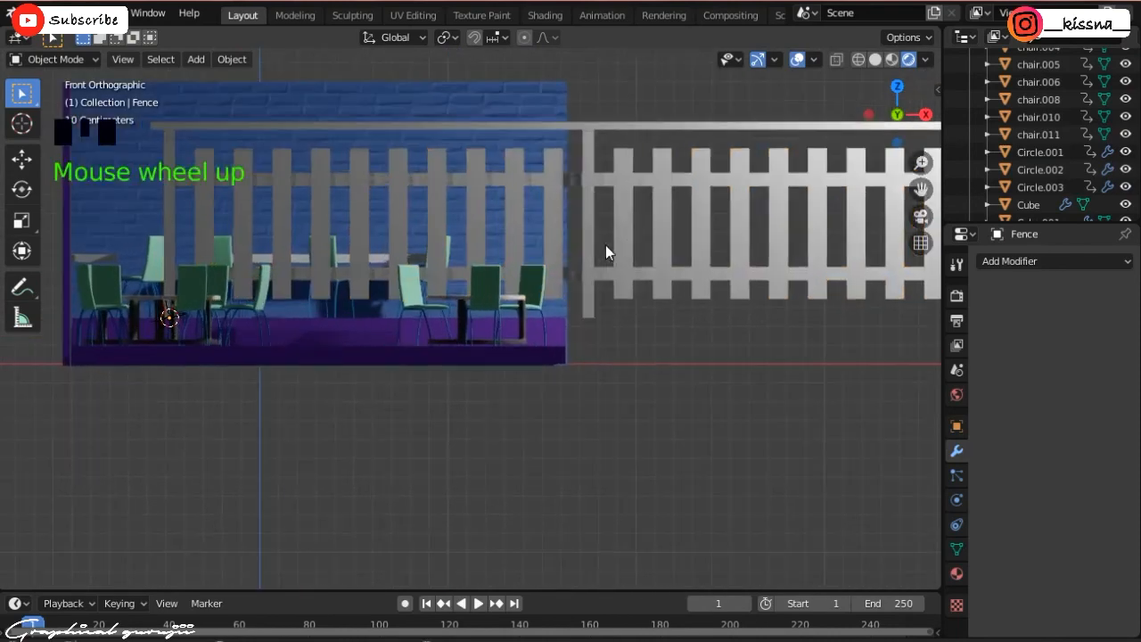
click(658, 268)
key(s)
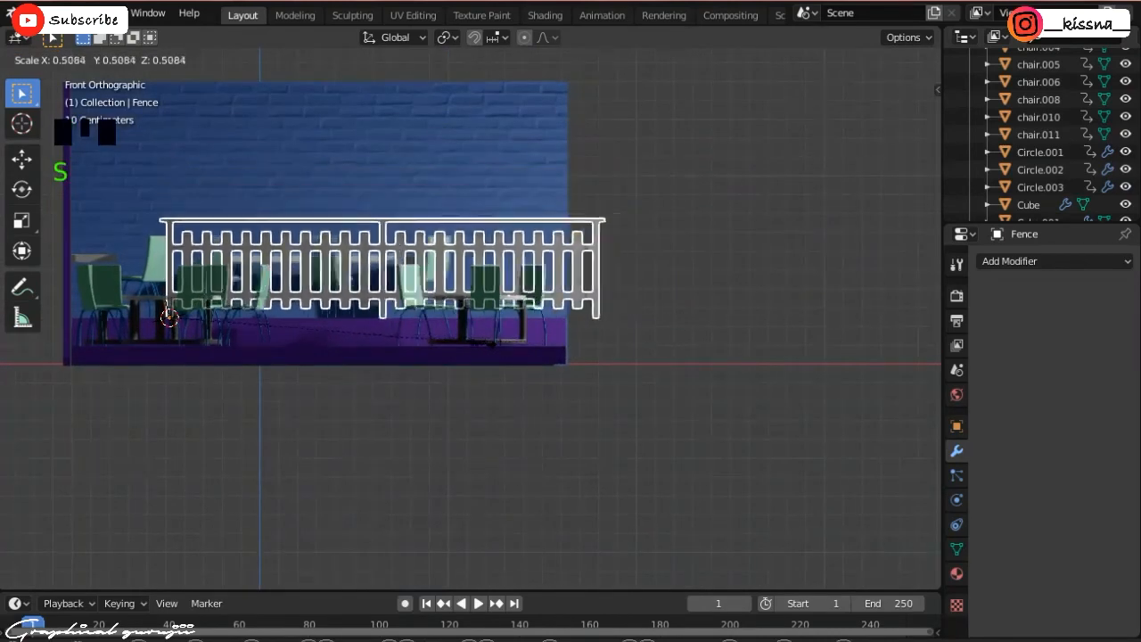
click(538, 415)
- In top view, rotate the fence -90° and move it along the open side edge of the upper floor opposite the purple wall
key(KP_1)
key(KP_7)
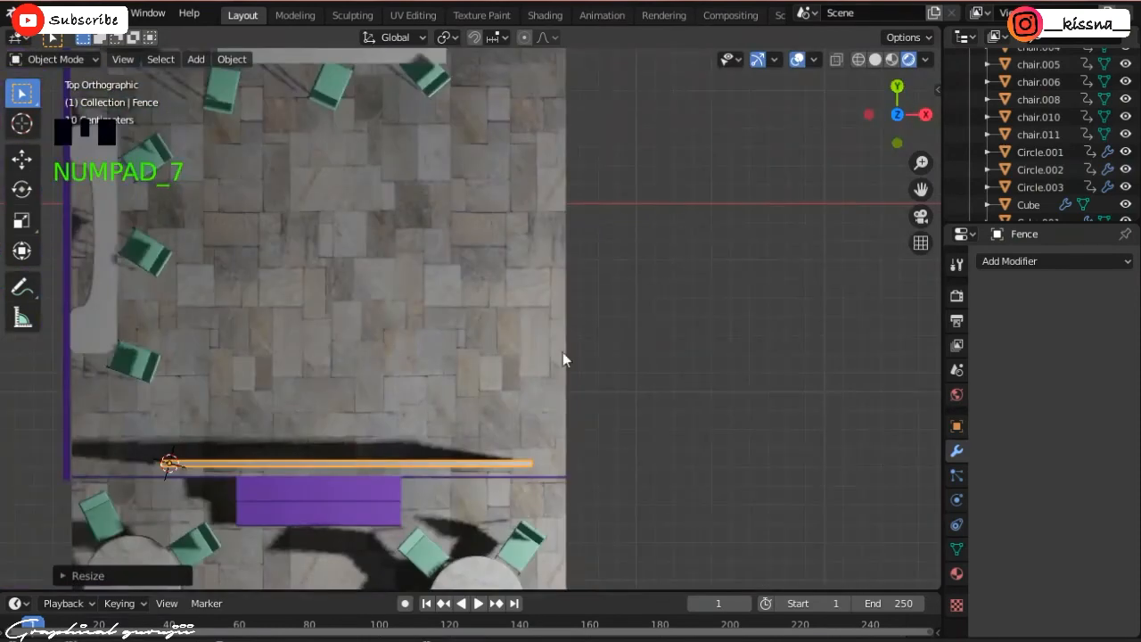
key(r)
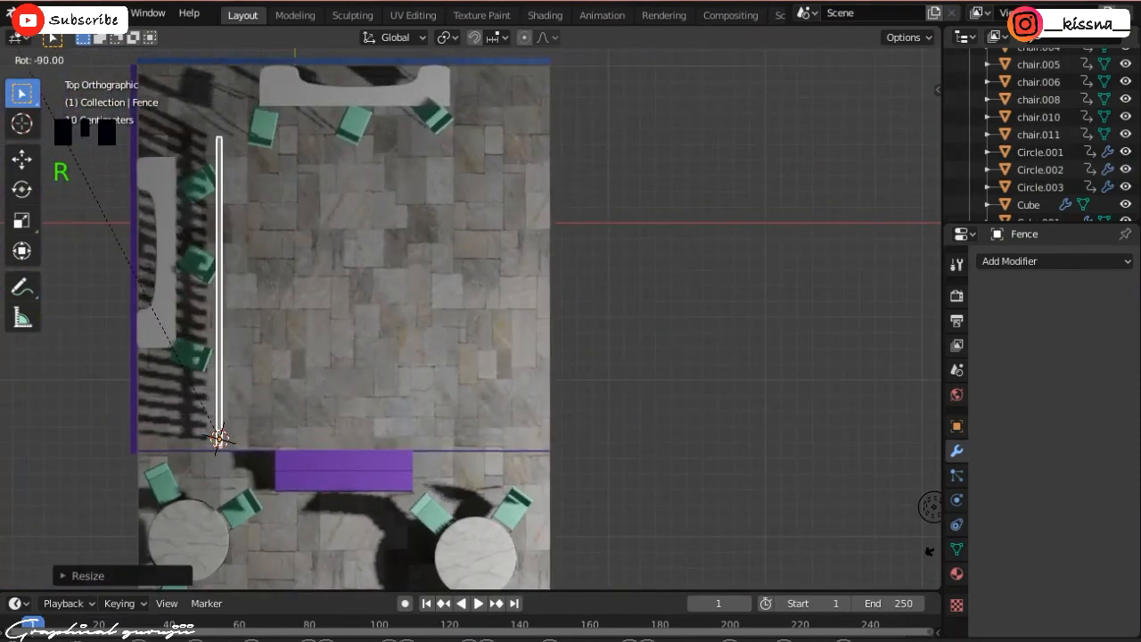
click(937, 547)
key(g)
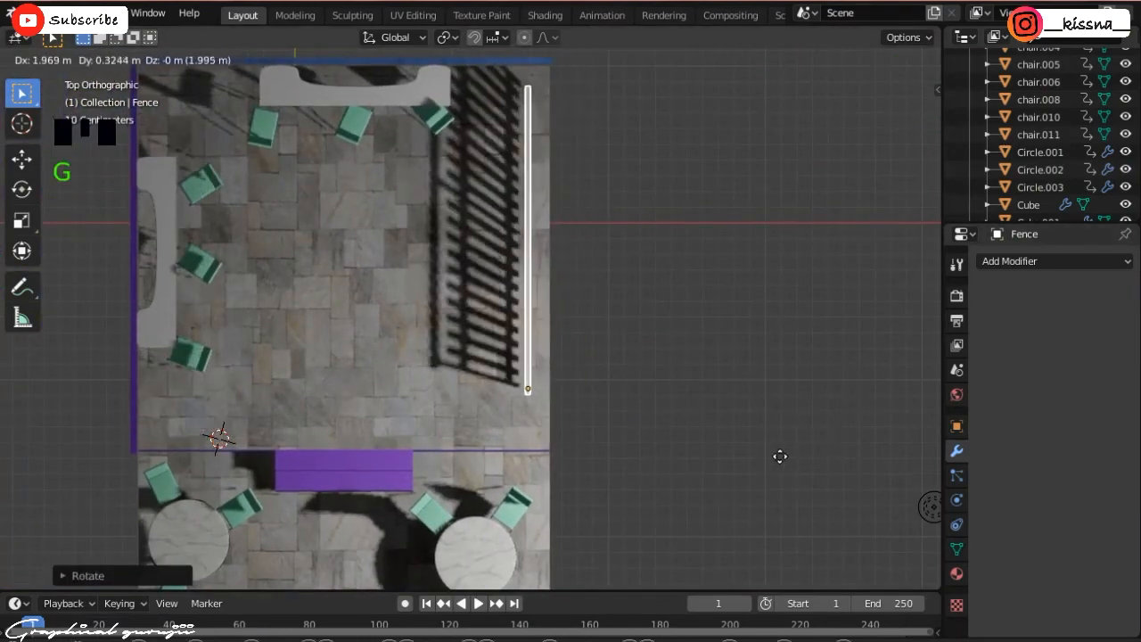
click(793, 496)
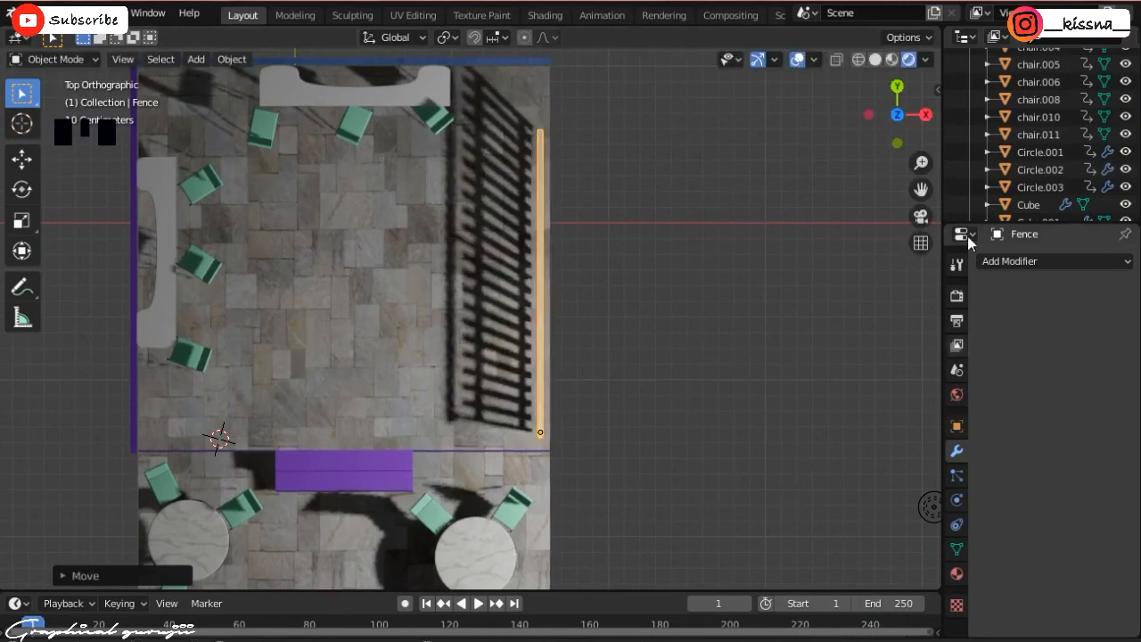
drag(896, 116, 869, 134)
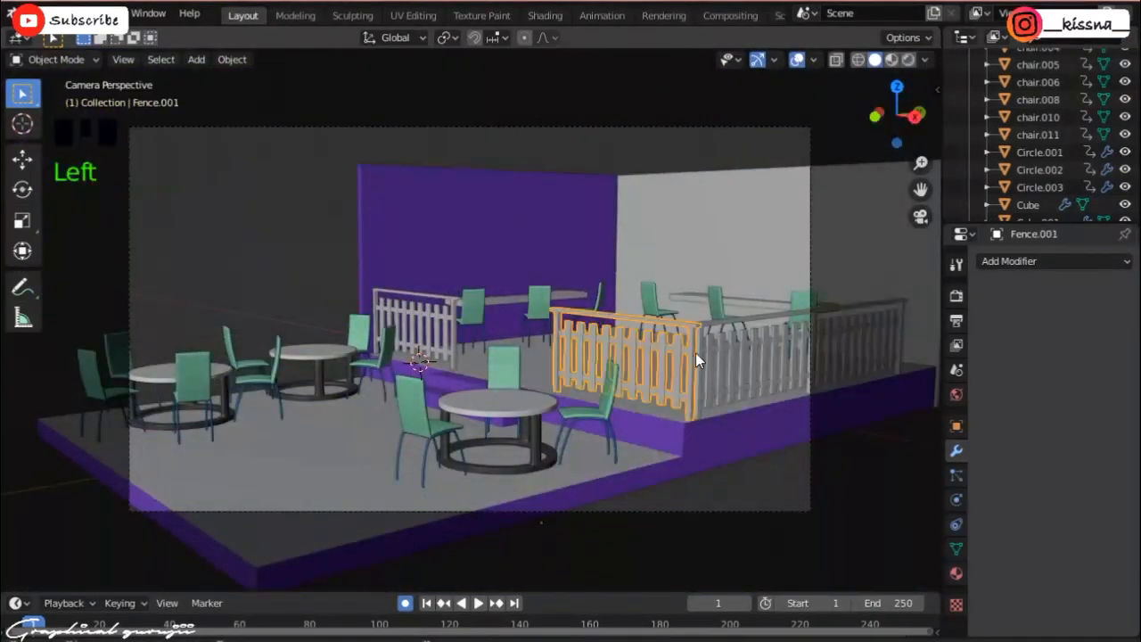
- Select the side fence and both front fence sections of the upper floor and join them into one object
shift+click(699, 356)
shift+click(383, 304)
key(ctrl+j)
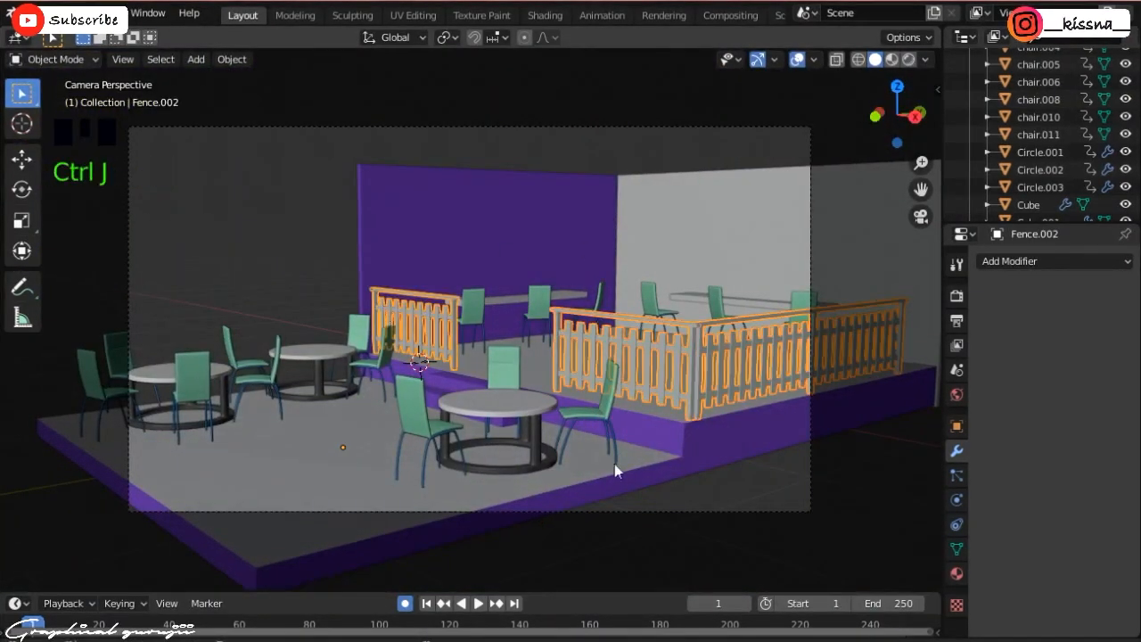
- Remove the Fence_concrete, Fence_glass and Fence_wood material slots from the joined fence and switch the viewport to Rendered shading
click(957, 573)
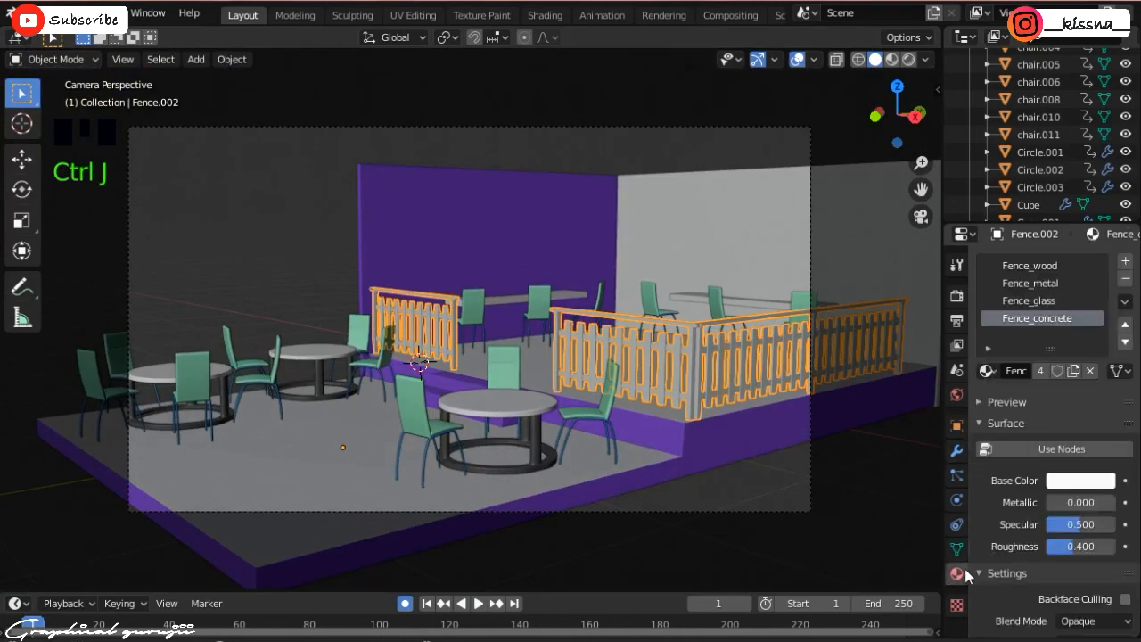
click(1123, 279)
click(1123, 279)
click(909, 59)
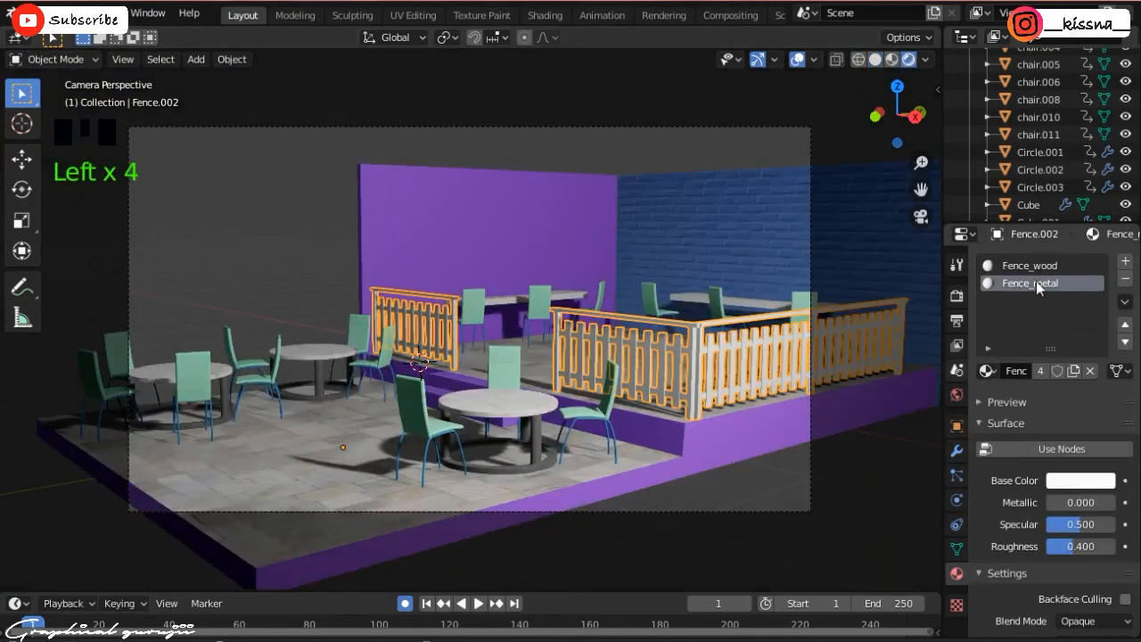
click(1070, 264)
click(1125, 279)
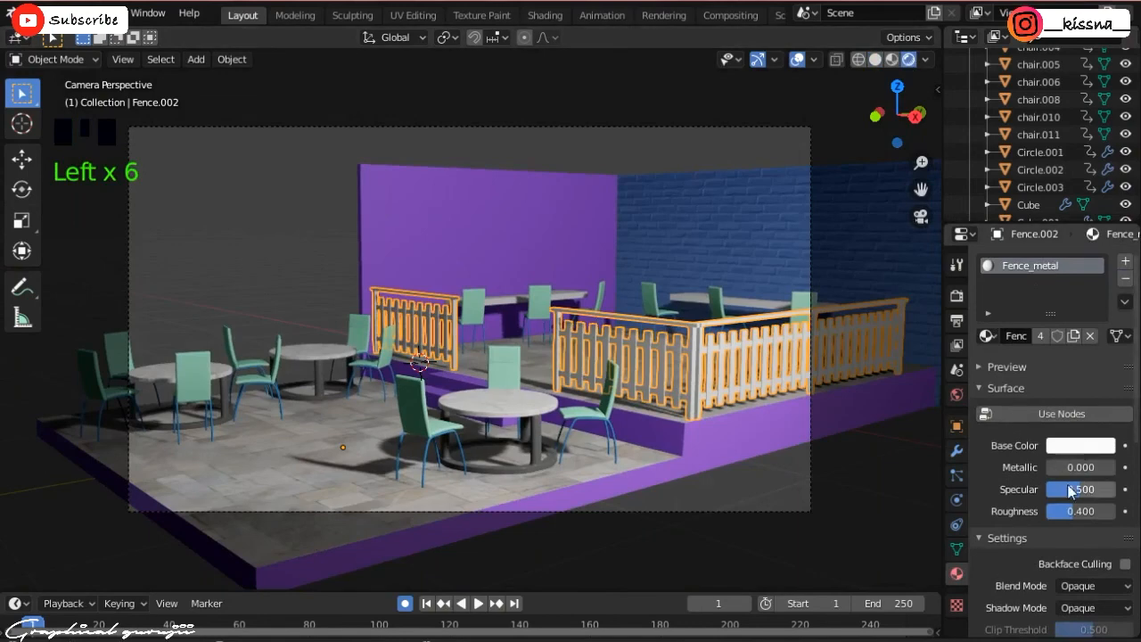
- Set the base color of the joined fence's Fence_metal material to a dark reddish brown
click(1076, 446)
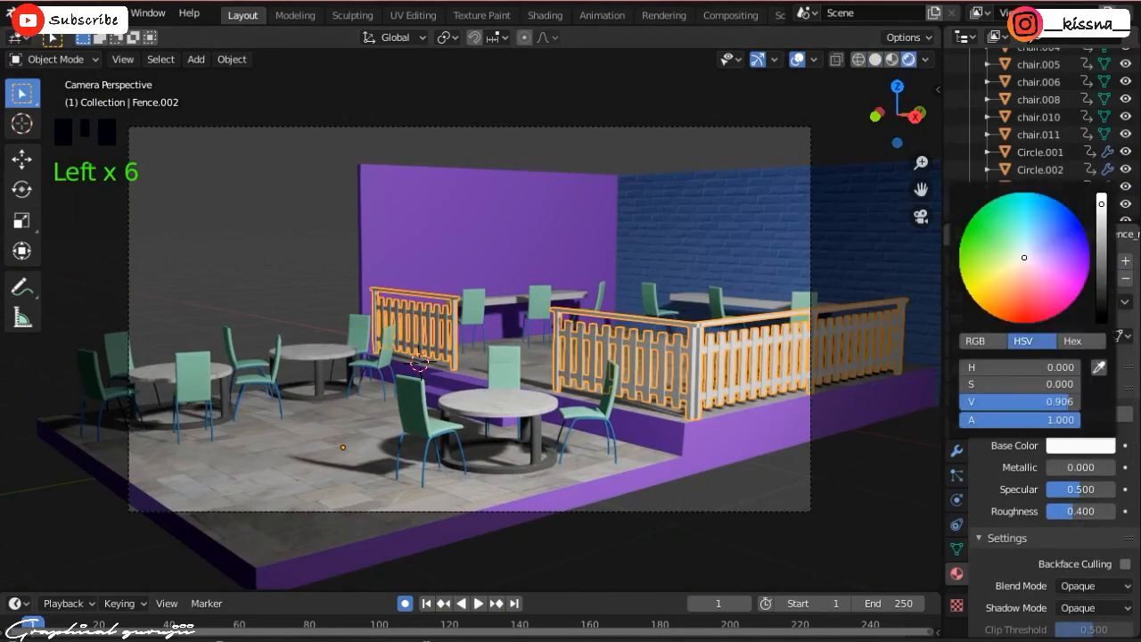
click(1030, 305)
drag(1101, 206, 1101, 277)
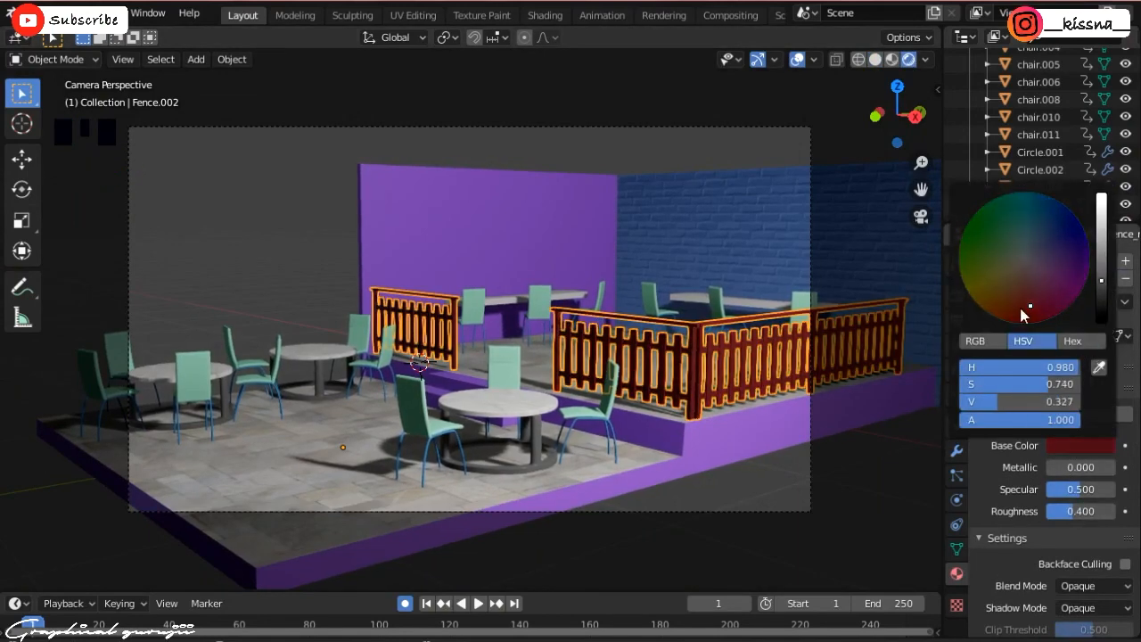
click(793, 499)
mouse_move(904, 129)
mouse_down()
mouse_move(883, 120)
mouse_move(909, 134)
mouse_move(900, 125)
mouse_up()
scroll(609, 263, up, 4)
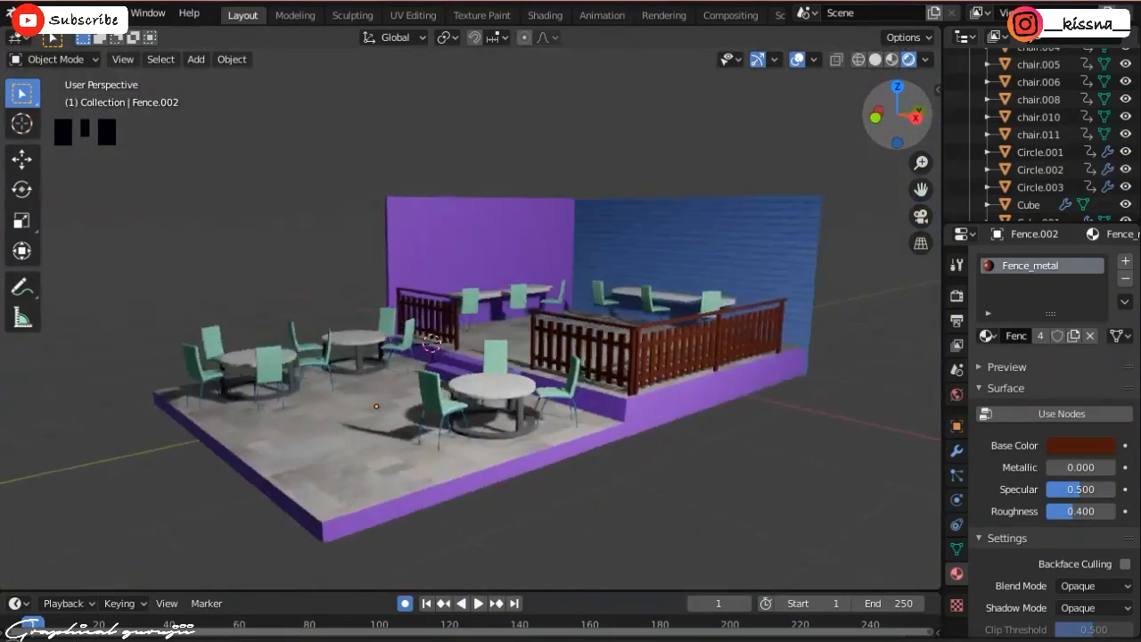
scroll(609, 263, down, 1)
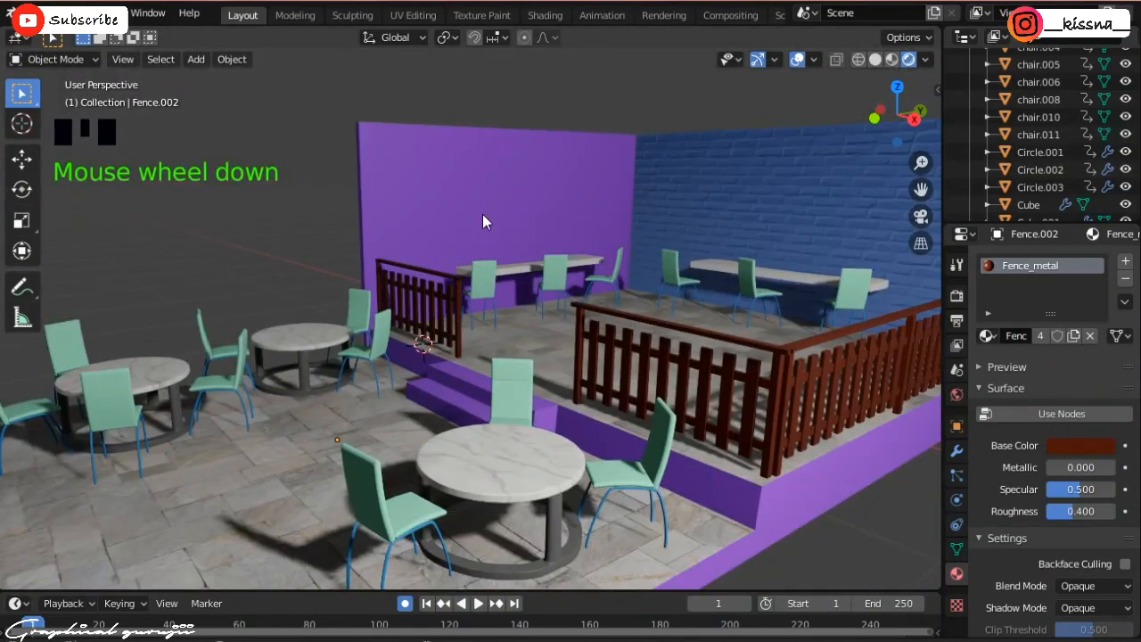
- Isolate the two-wall object in local view with Solid shading and add a plane in right view
click(522, 218)
key(KP_Divide)
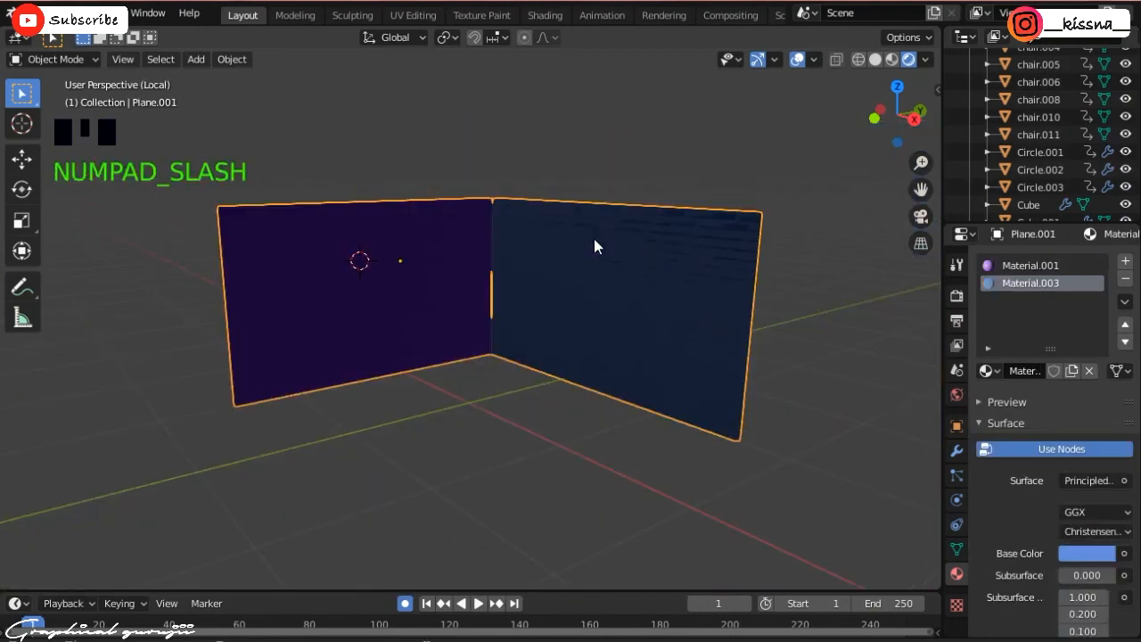
key(KP_1)
click(874, 59)
key(KP_3)
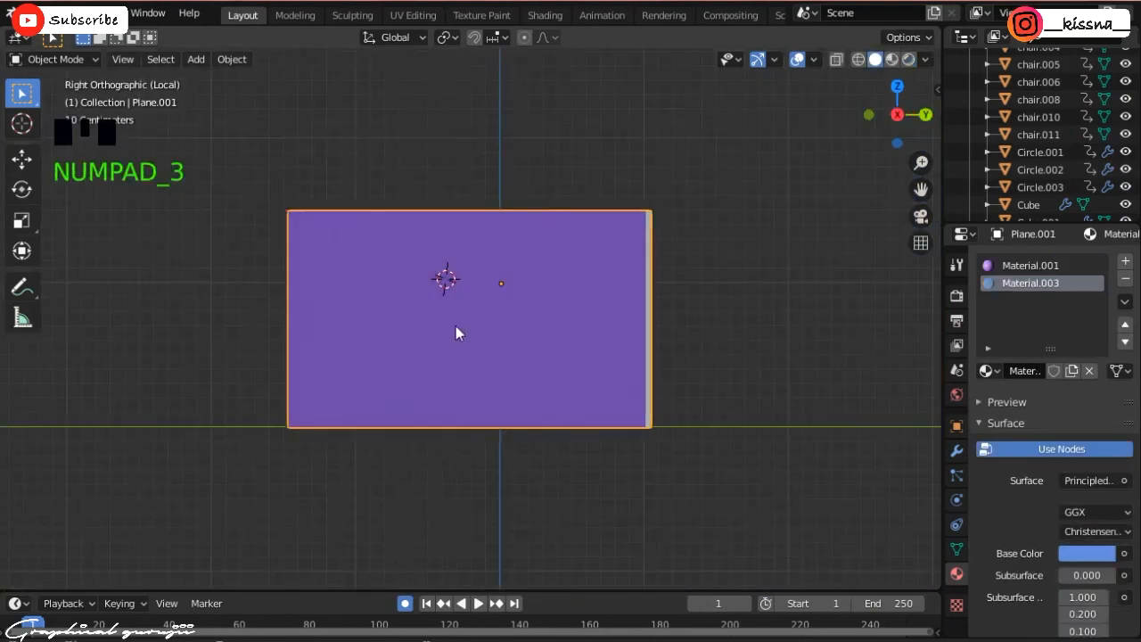
key(shift+a)
mouse_move(474, 285)
click(535, 285)
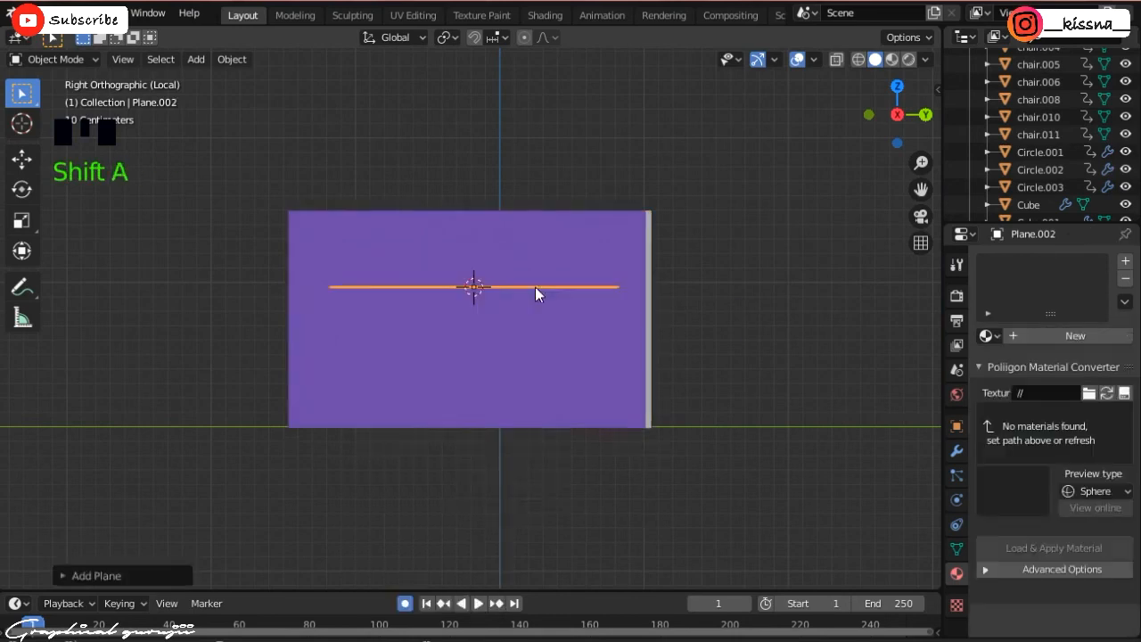
- Scale the new plane down in top view and rotate it upright in front view, parallel to the purple wall
scroll(527, 302, up, 1)
key(KP_7)
key(s)
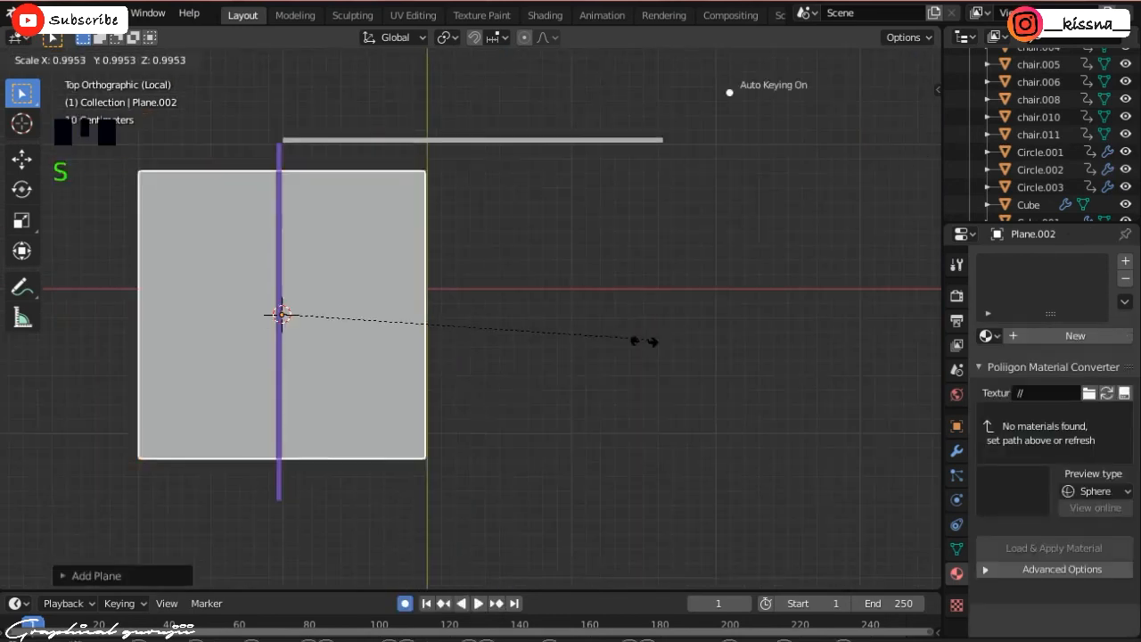
click(441, 321)
key(KP_1)
key(r)
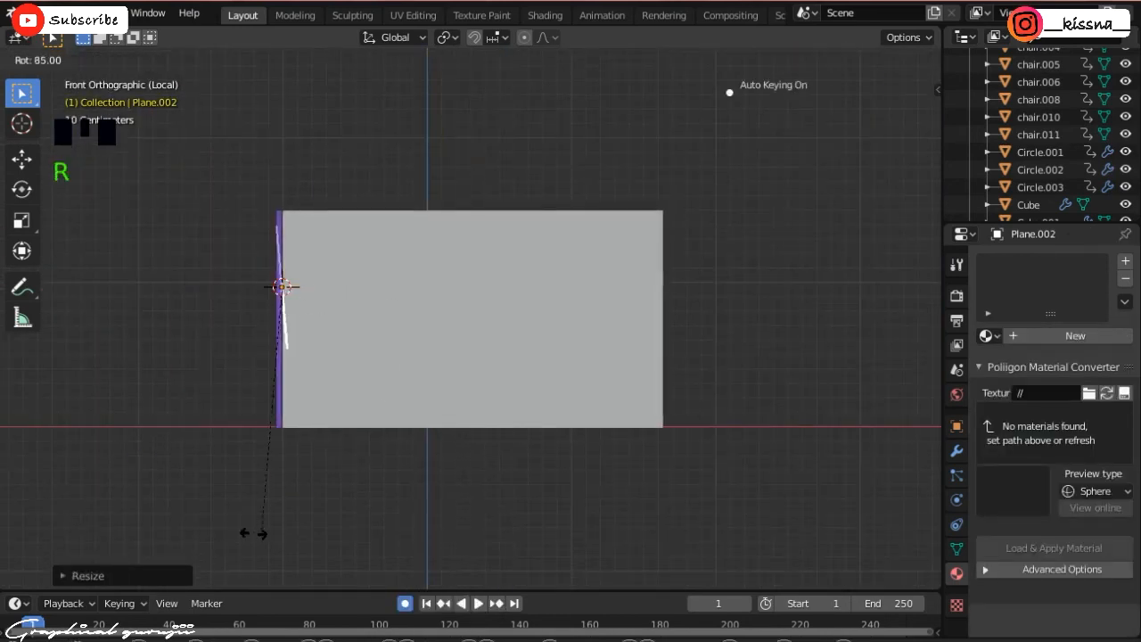
click(247, 533)
- Scale the upright plane down further in right view to a small square picture panel on the purple wall
key(KP_3)
scroll(745, 424, up, 1)
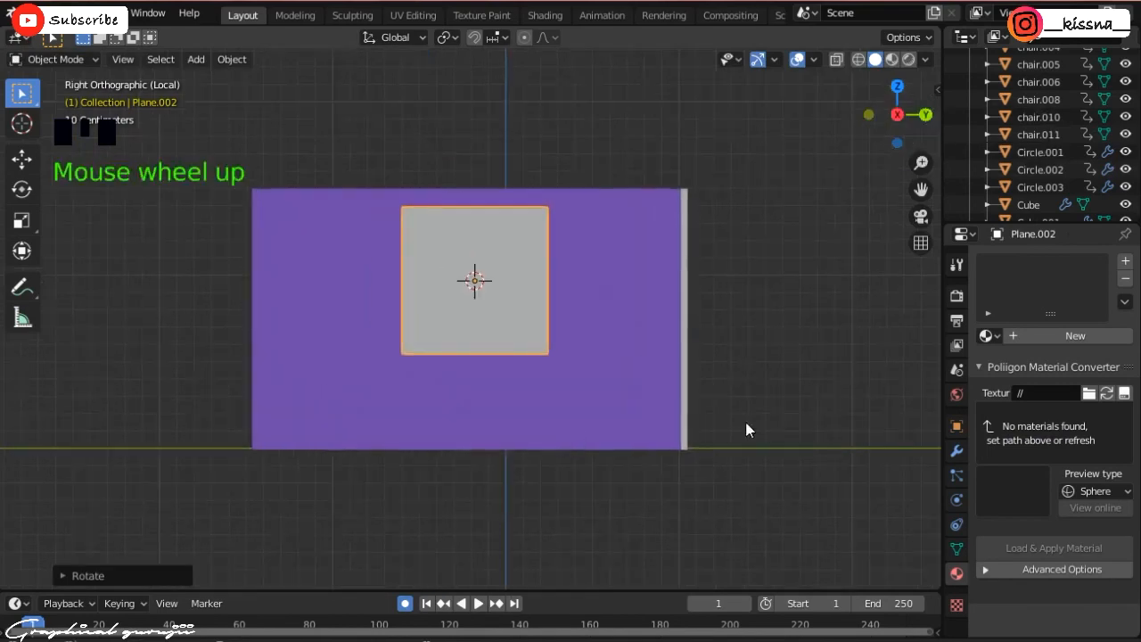
key(s)
click(603, 361)
key(s)
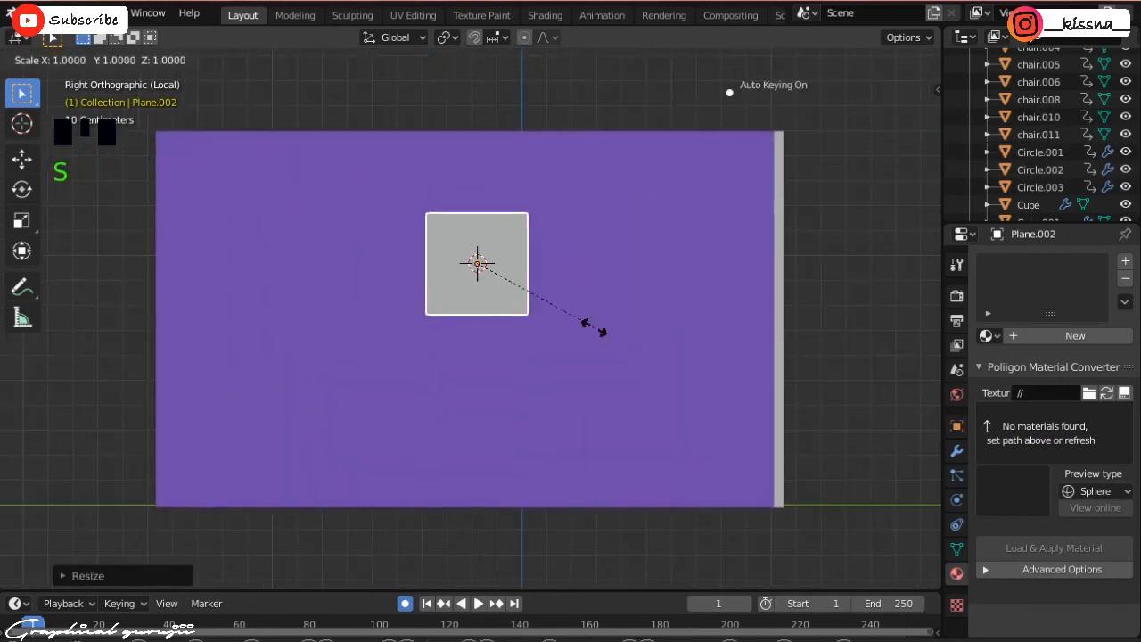
click(572, 318)
- Isolate the square panel and inset its face several times in Edit Mode to form narrow nested frame borders
key(KP_Divide)
key(KP_Divide)
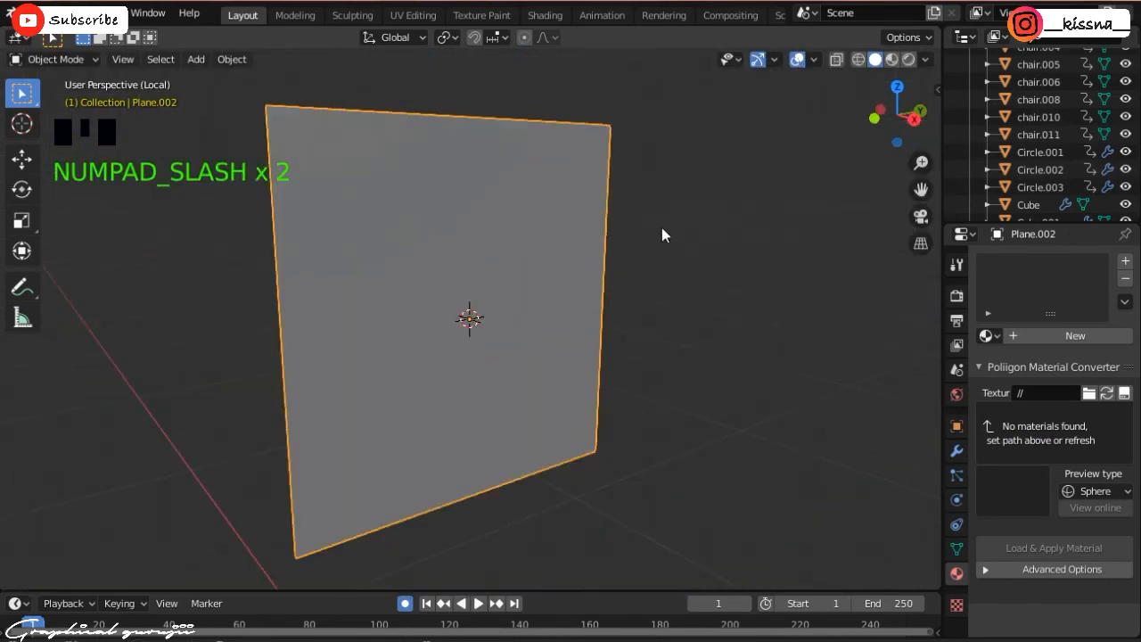
key(KP_1)
key(KP_3)
key(Tab)
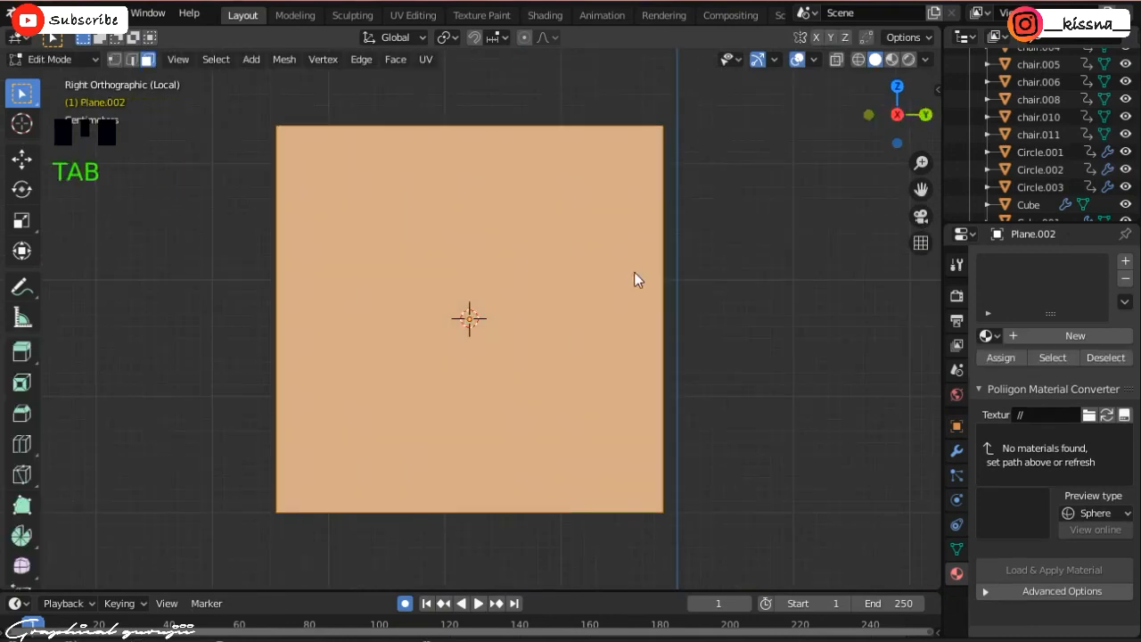
key(i)
click(710, 339)
key(p)
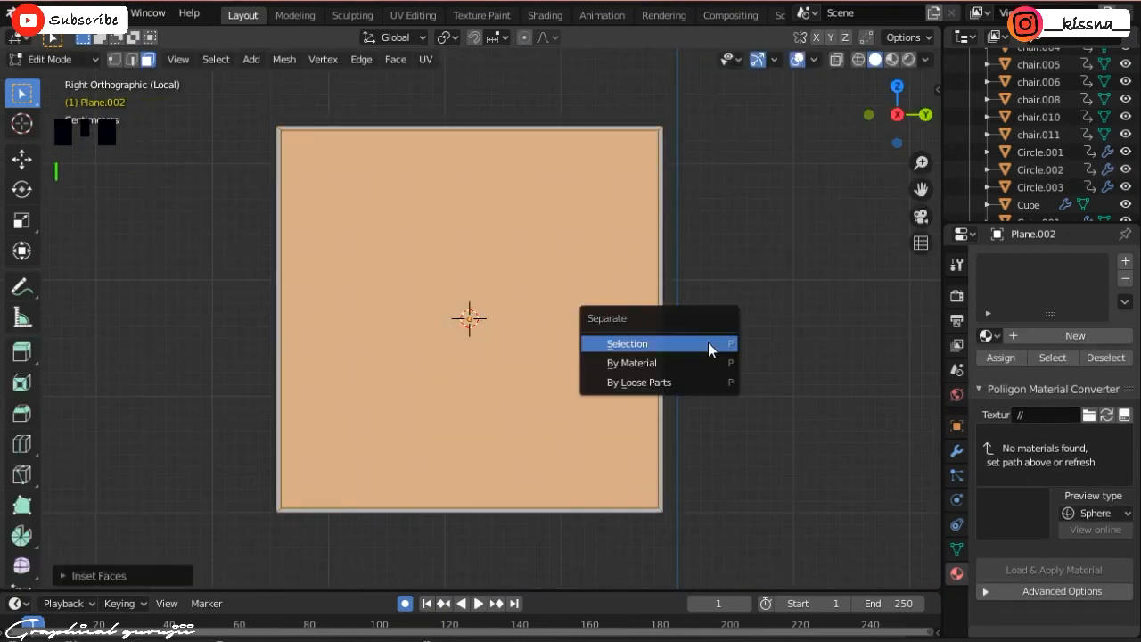
key(i)
click(794, 313)
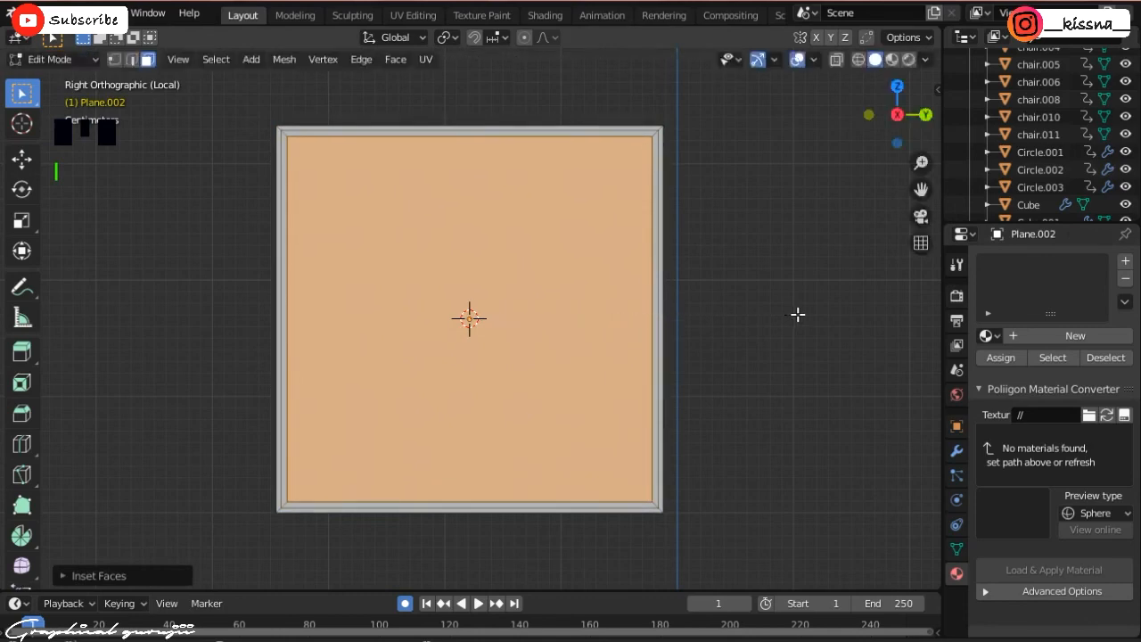
key(i)
key(i)
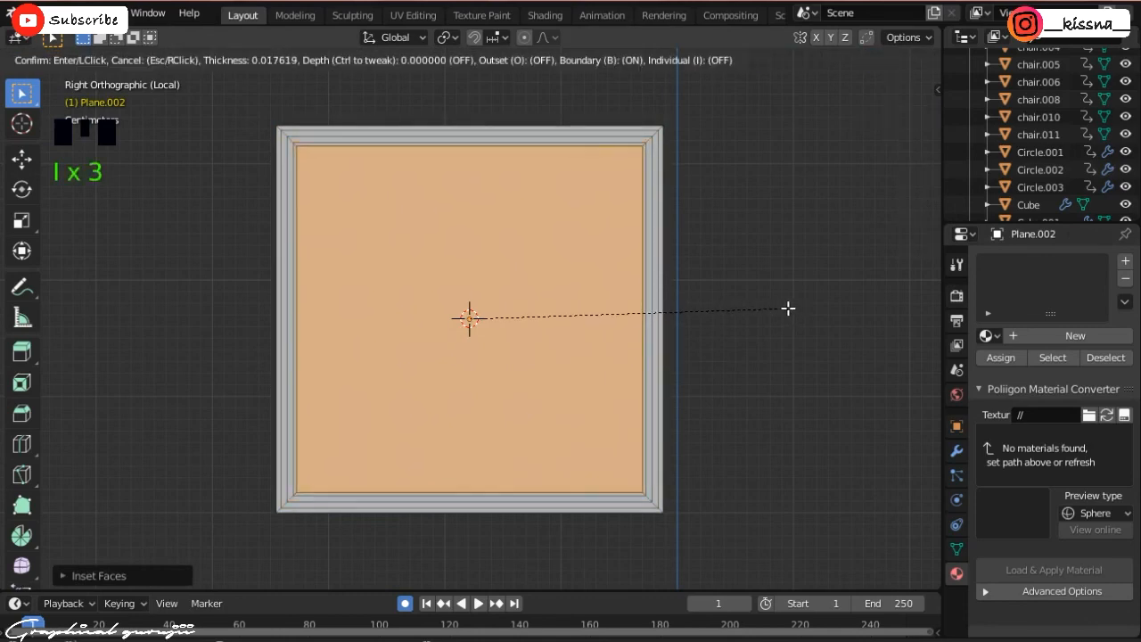
click(787, 311)
- Select the four faces of one inset border ring and move them about 0.003 m along X to give the frame depth
scroll(674, 152, up, 2)
click(730, 121)
scroll(737, 145, down, 1)
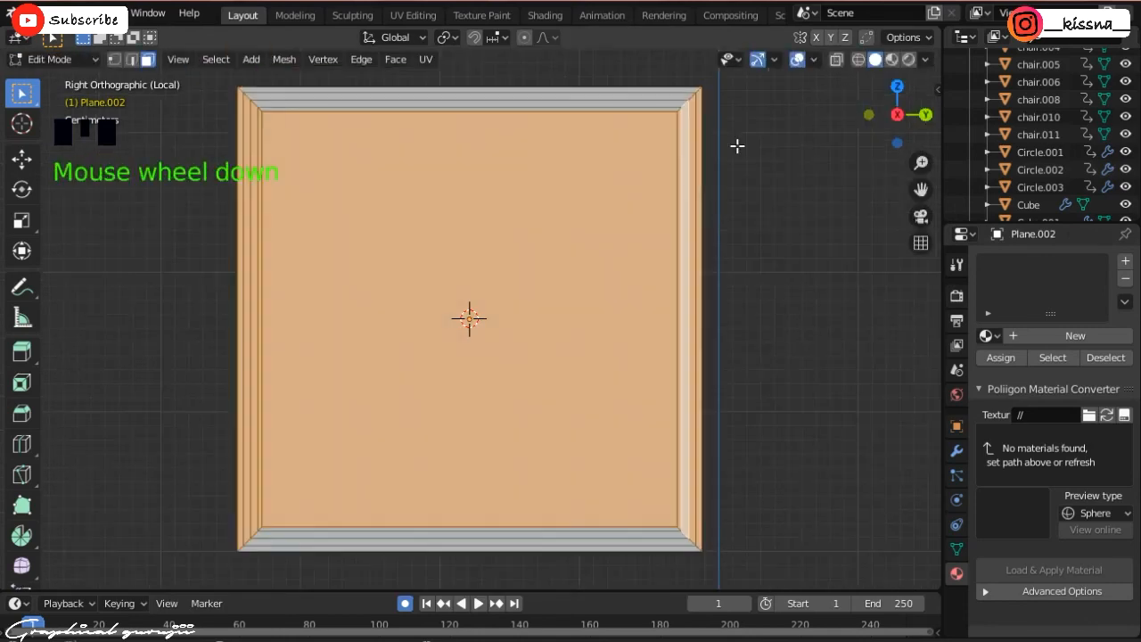
click(696, 128)
click(673, 105)
shift+click(665, 124)
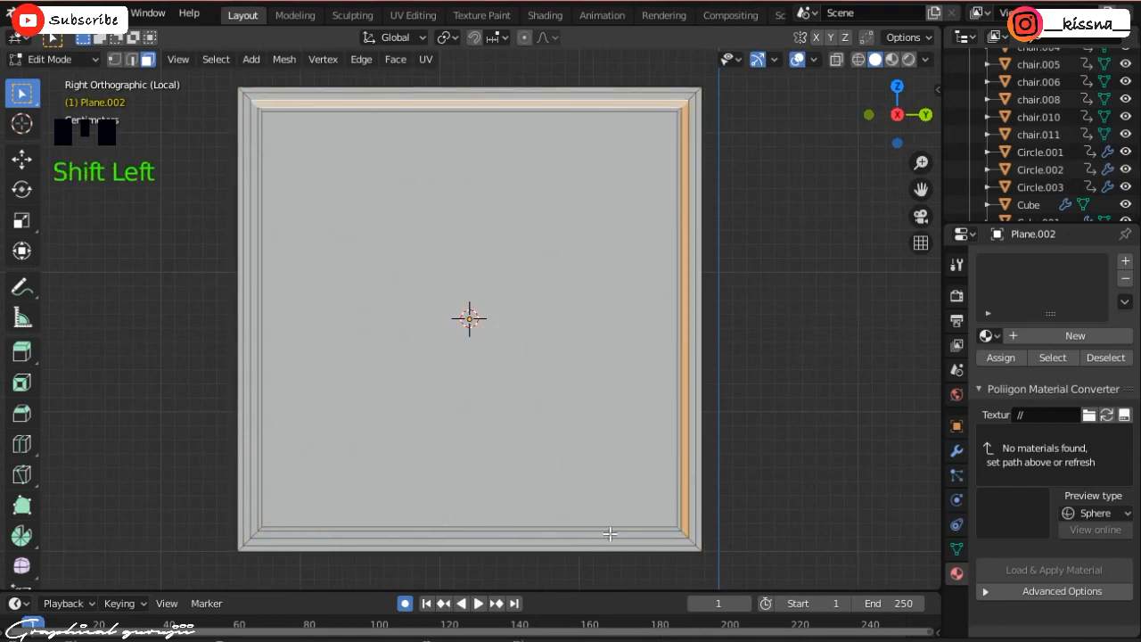
shift+click(610, 534)
shift+click(250, 282)
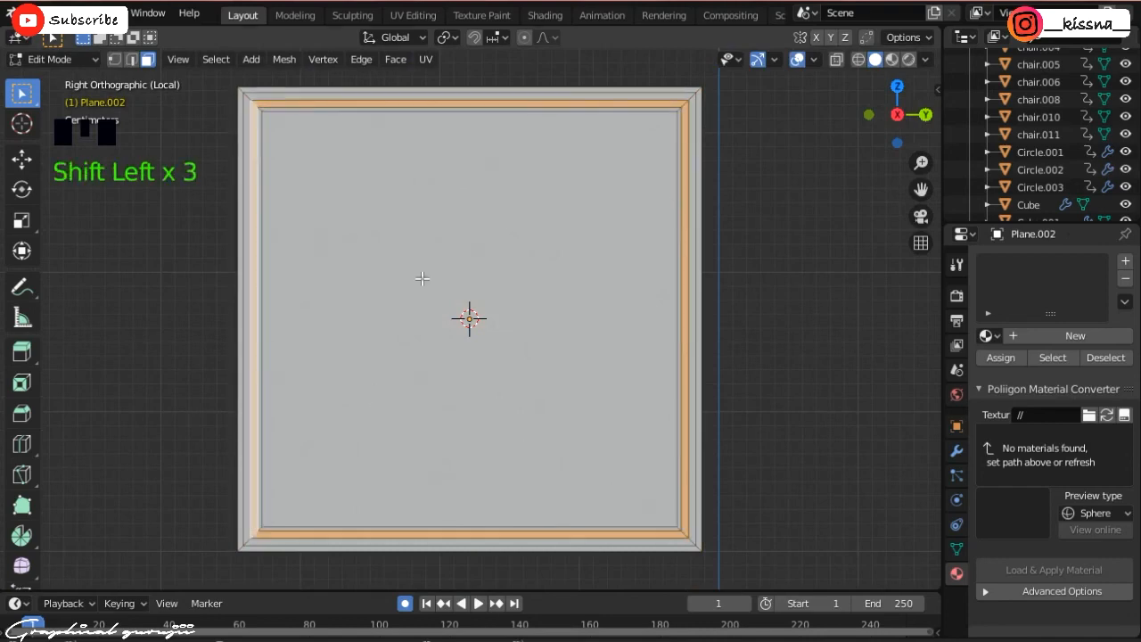
key(KP_1)
key(g)
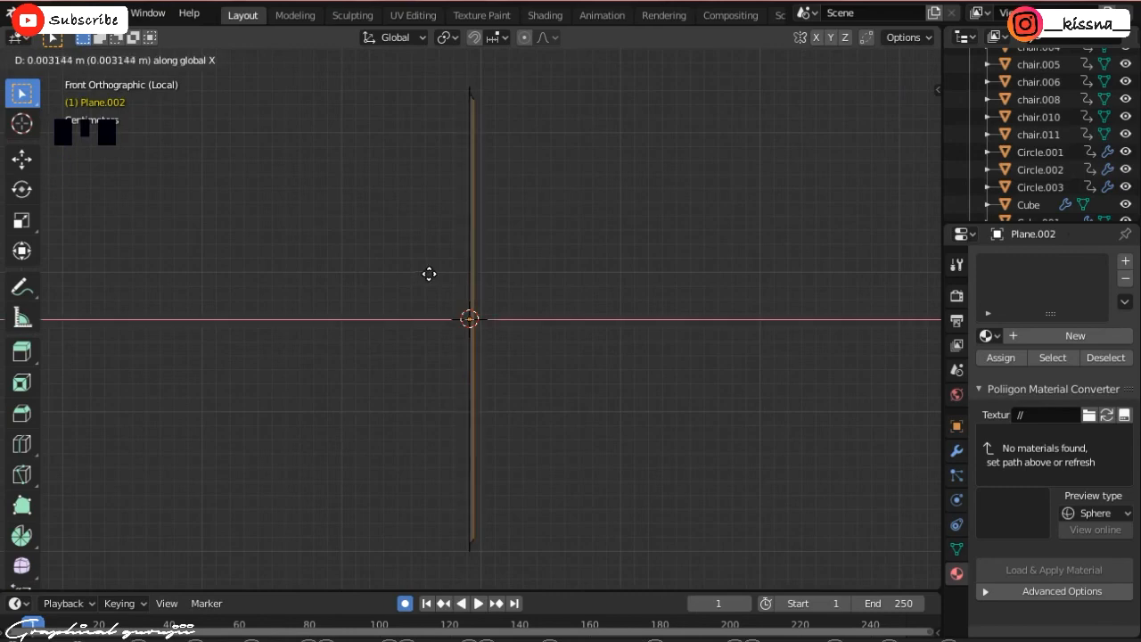
click(430, 273)
drag(895, 98, 674, 114)
click(717, 120)
drag(896, 112, 1065, 116)
- Exit local view, scale the whole picture frame down slightly in Object Mode and move it higher on the purple wall
scroll(743, 208, down, 3)
key(KP_Divide)
scroll(761, 215, up, 3)
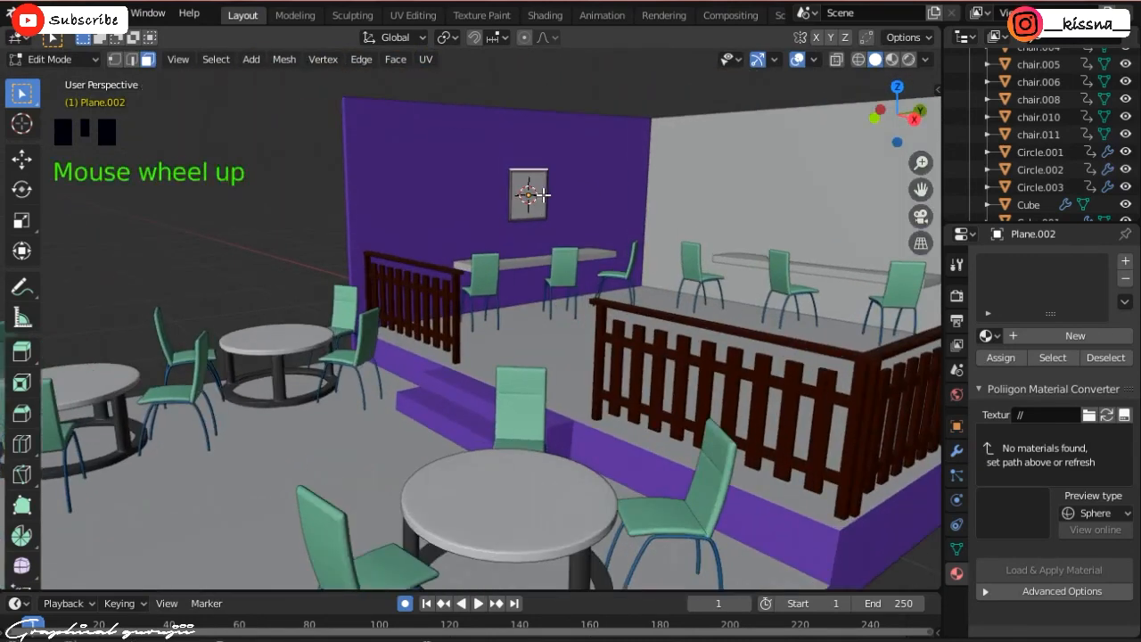
key(Tab)
key(s)
click(597, 229)
scroll(868, 235, up, 1)
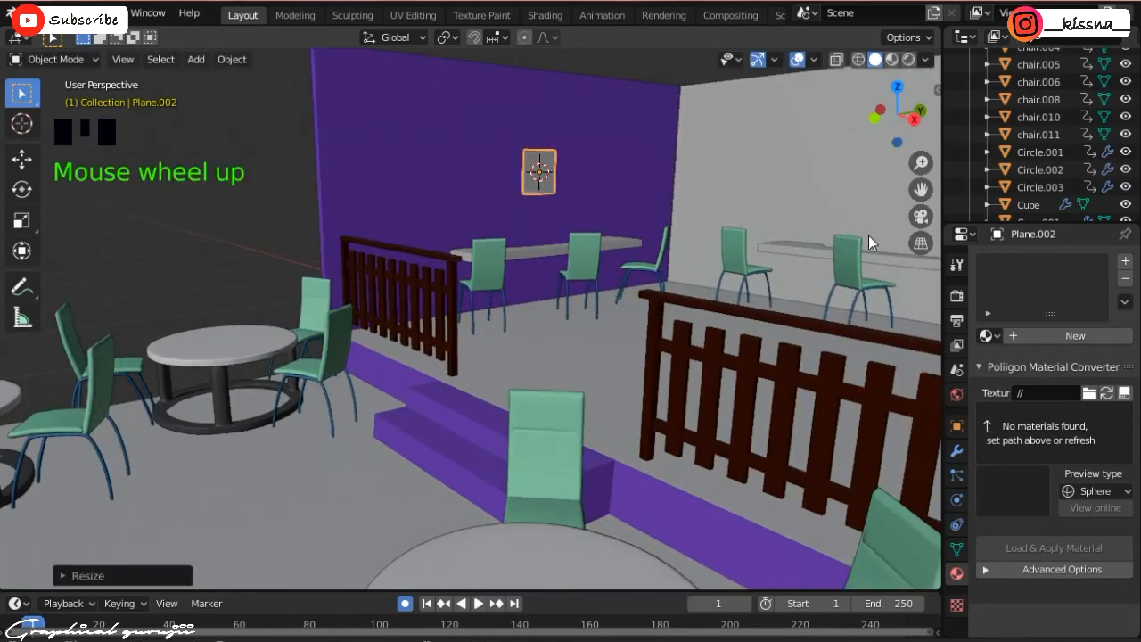
key(g)
click(863, 211)
- Duplicate the picture frame in right view, scale the copy down and place it slightly lower beside the original, towards the wall corner
key(KP_3)
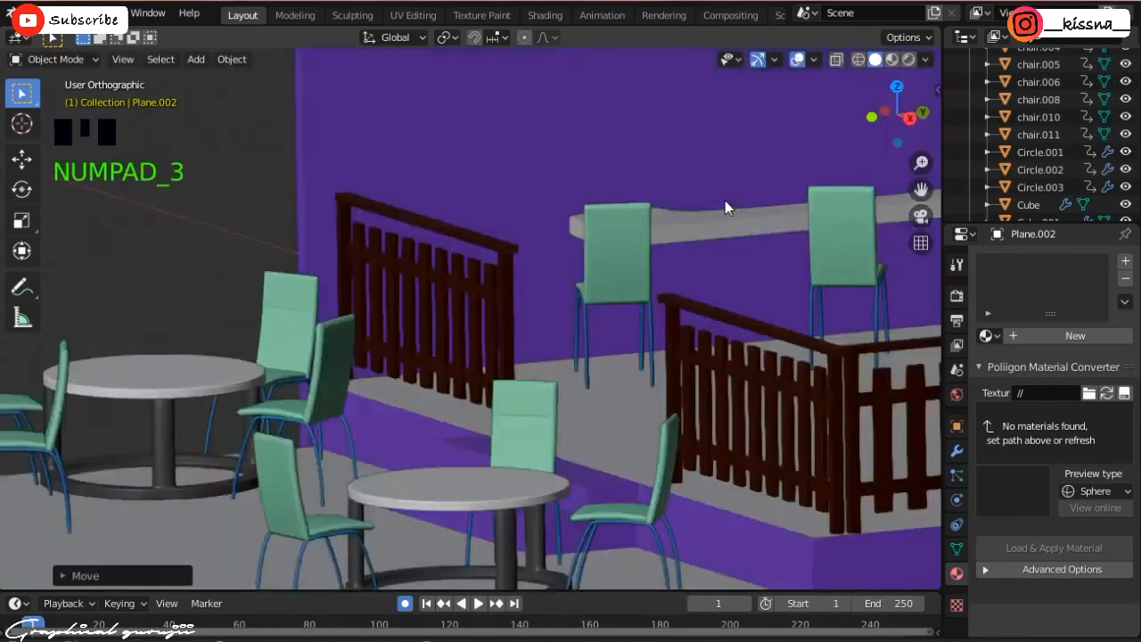
drag(921, 189, 582, 280)
scroll(582, 280, down, 1)
key(shift+d)
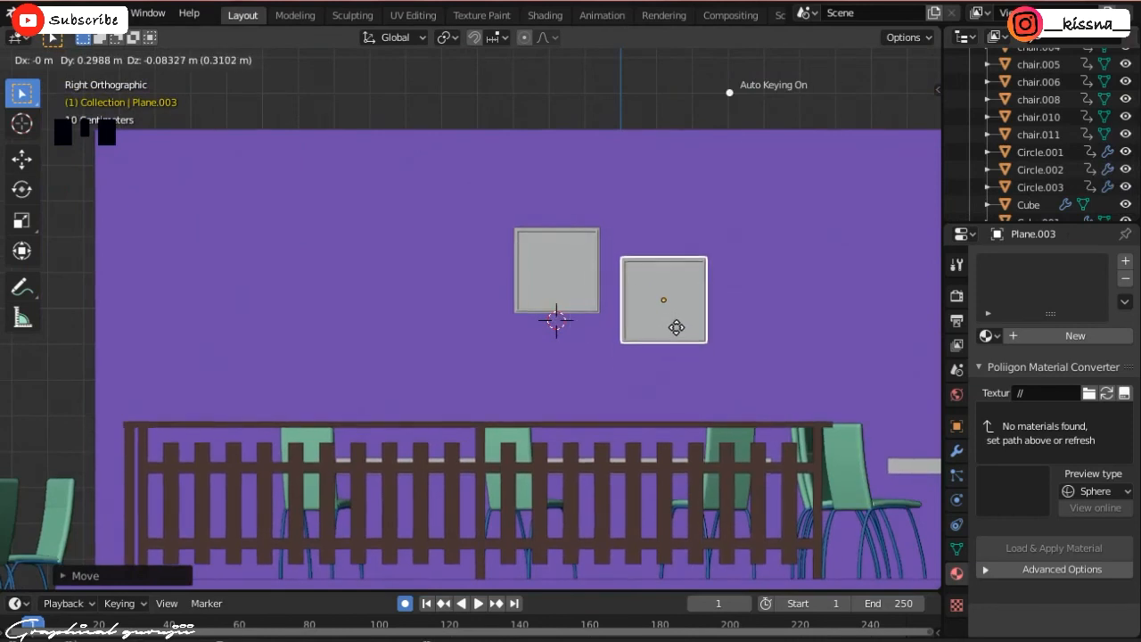
click(675, 326)
key(s)
click(730, 318)
key(g)
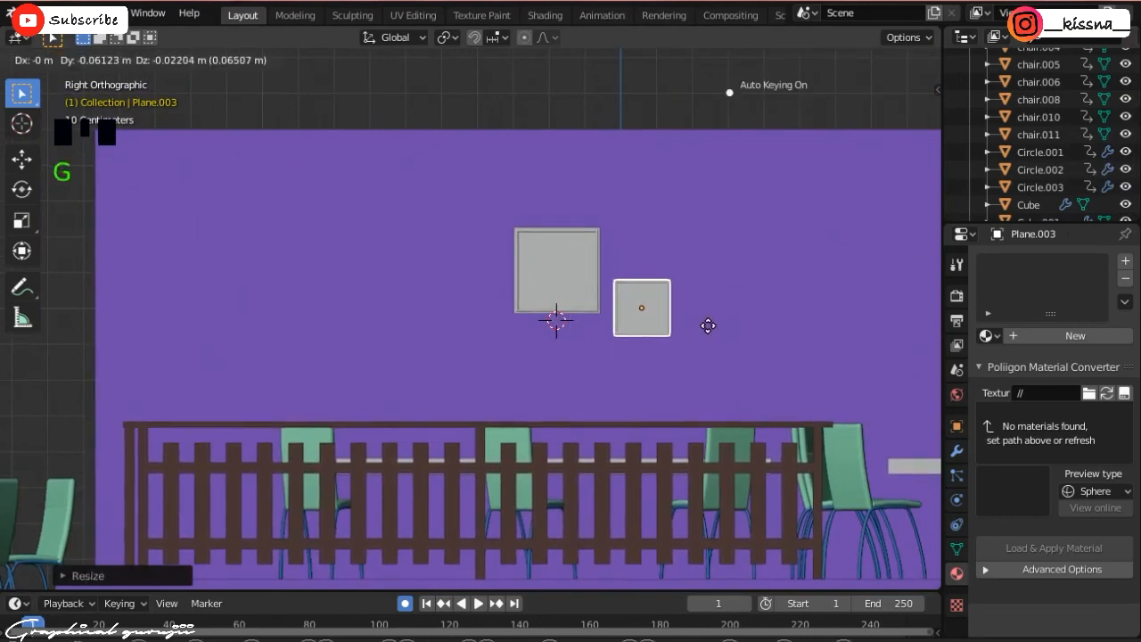
click(705, 328)
- Duplicate the small frame to the opposite side of the large frame and raise it along Z above the large frame's center
key(shift+d)
key(y)
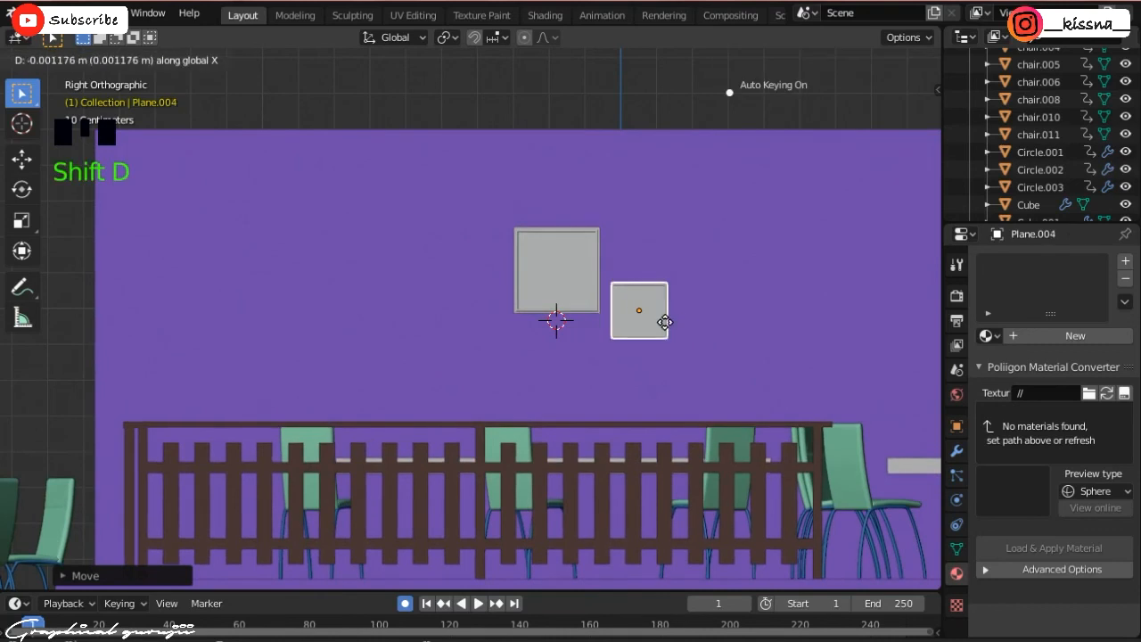
click(538, 312)
key(g)
key(z)
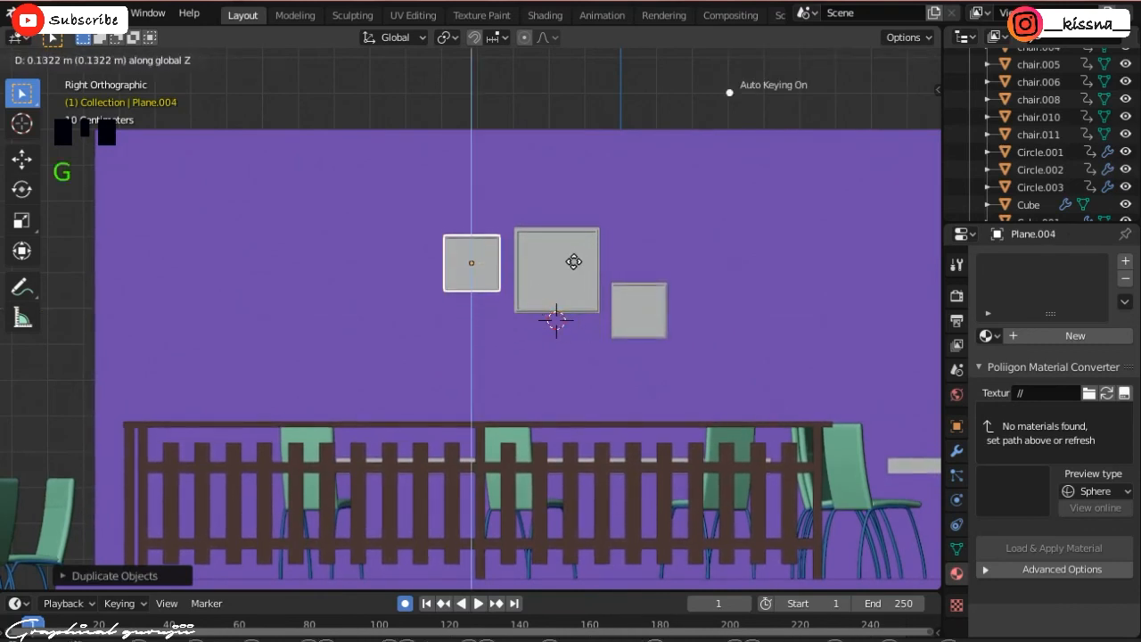
click(625, 230)
- In right view, hide the fence and the three chairs in front of the purple wall's counter
scroll(651, 221, down, 4)
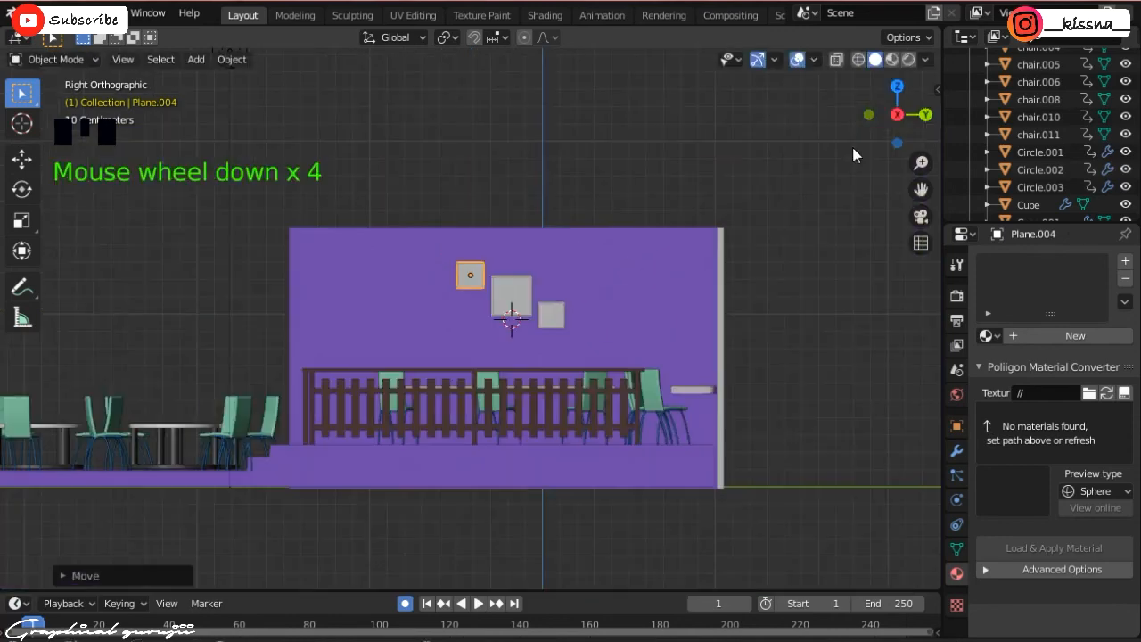
drag(894, 116, 969, 170)
click(603, 138)
scroll(471, 217, up, 1)
key(KP_3)
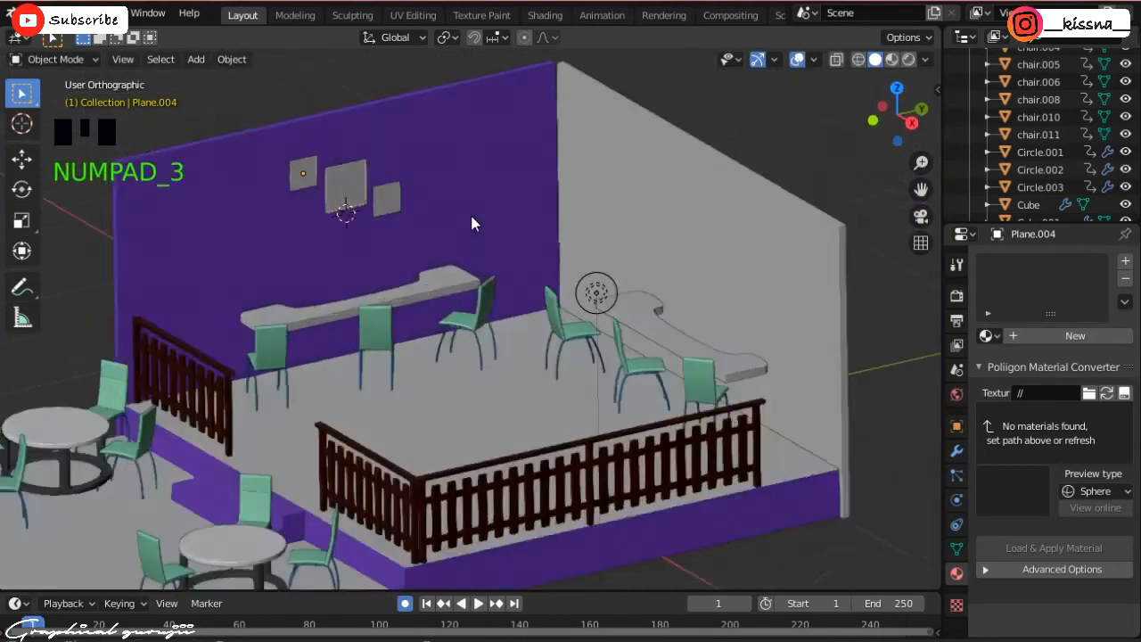
scroll(469, 308, up, 2)
click(611, 432)
key(h)
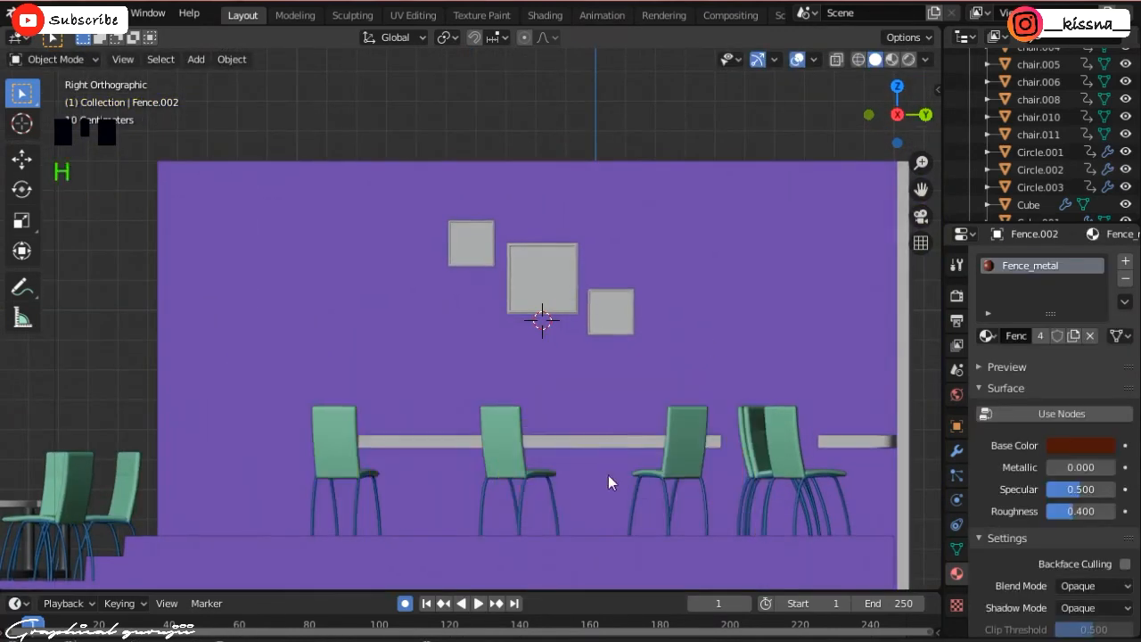
click(508, 450)
key(h)
click(681, 445)
key(h)
click(349, 438)
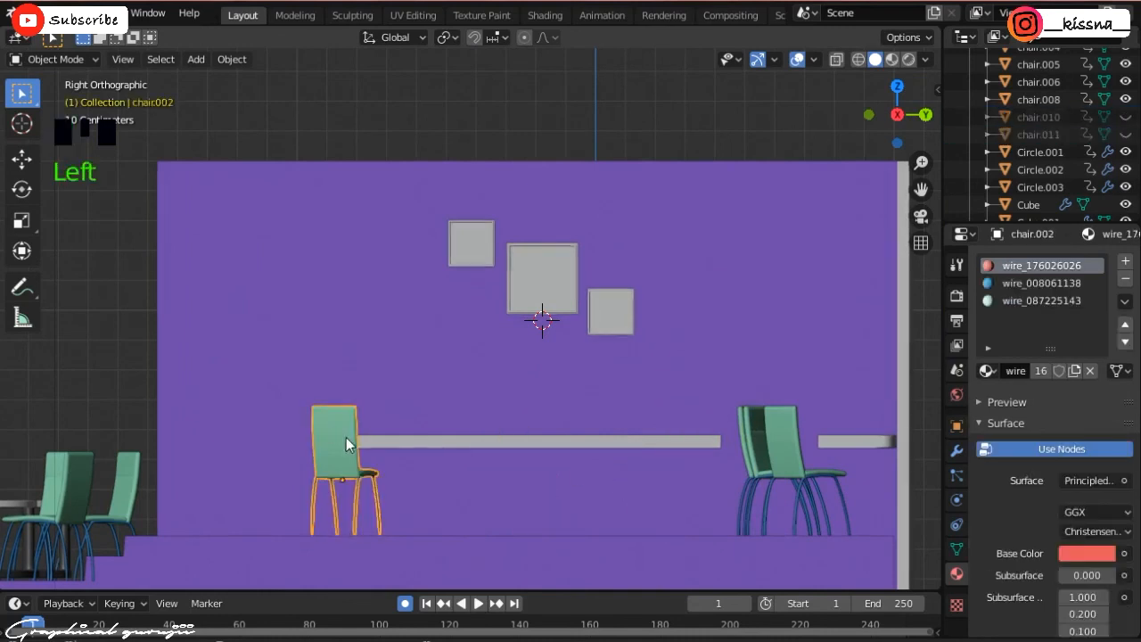
key(h)
- Select the three picture frames Plane.002, Plane.003 and Plane.004 together
click(603, 314)
shift+click(575, 308)
shift+click(504, 292)
click(478, 197)
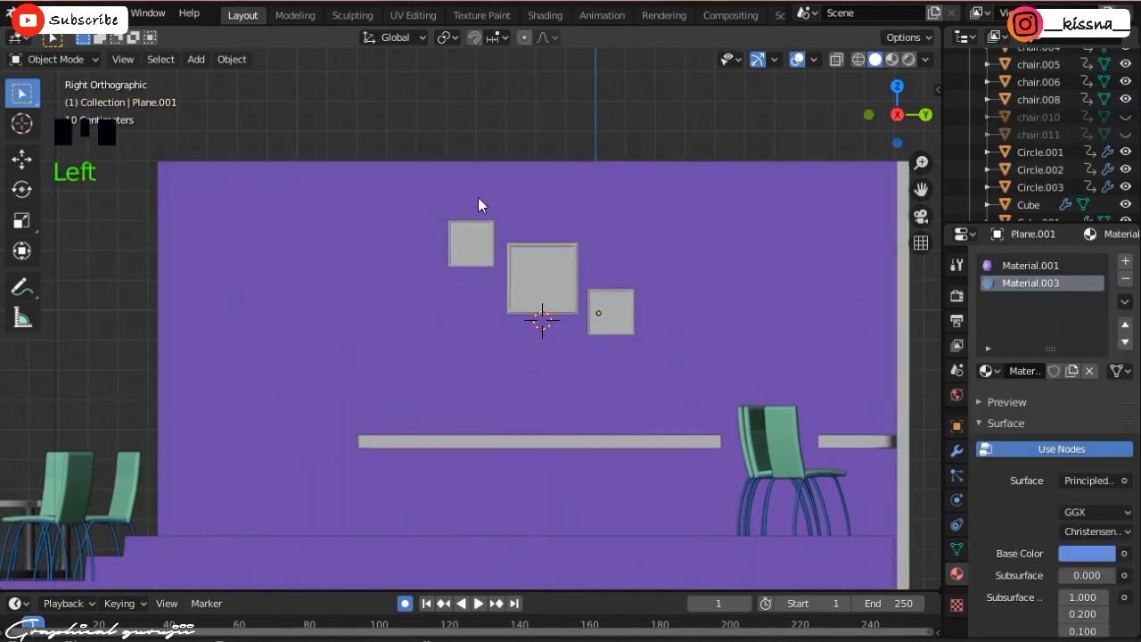
click(511, 258)
shift+click(487, 239)
shift+click(538, 312)
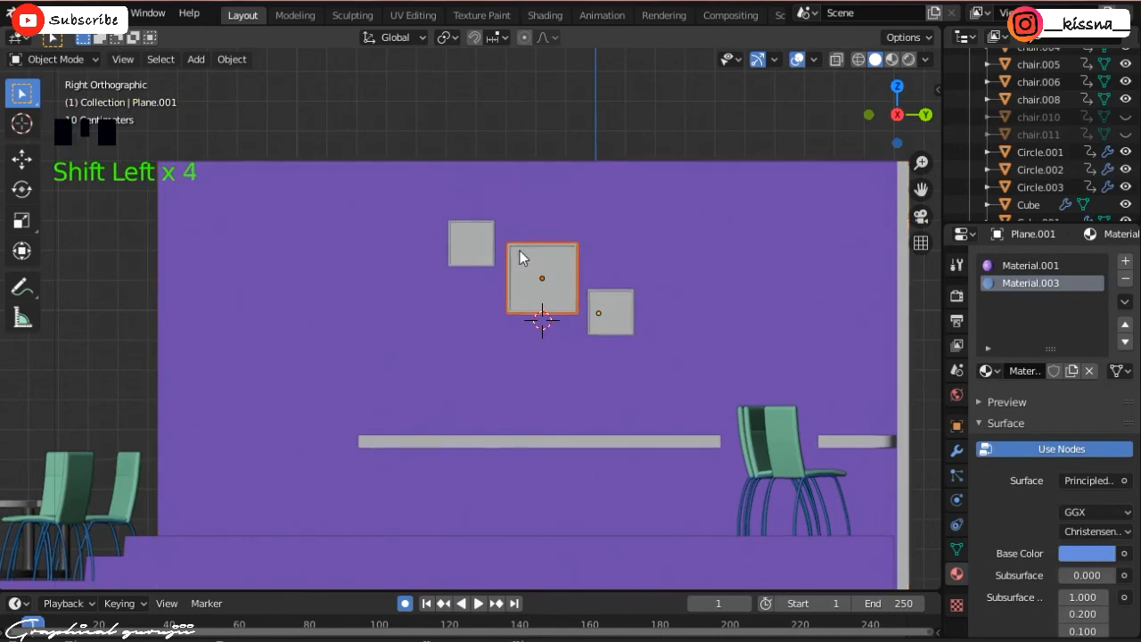
click(556, 281)
scroll(980, 153, down, 5)
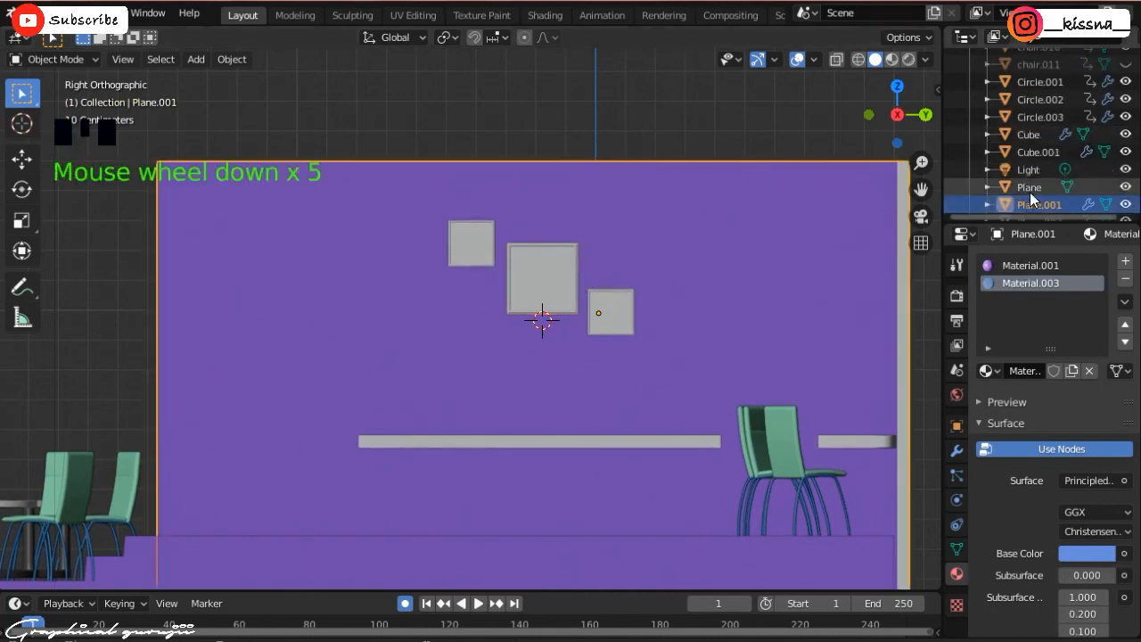
click(1038, 150)
shift+click(1036, 135)
shift+click(1036, 117)
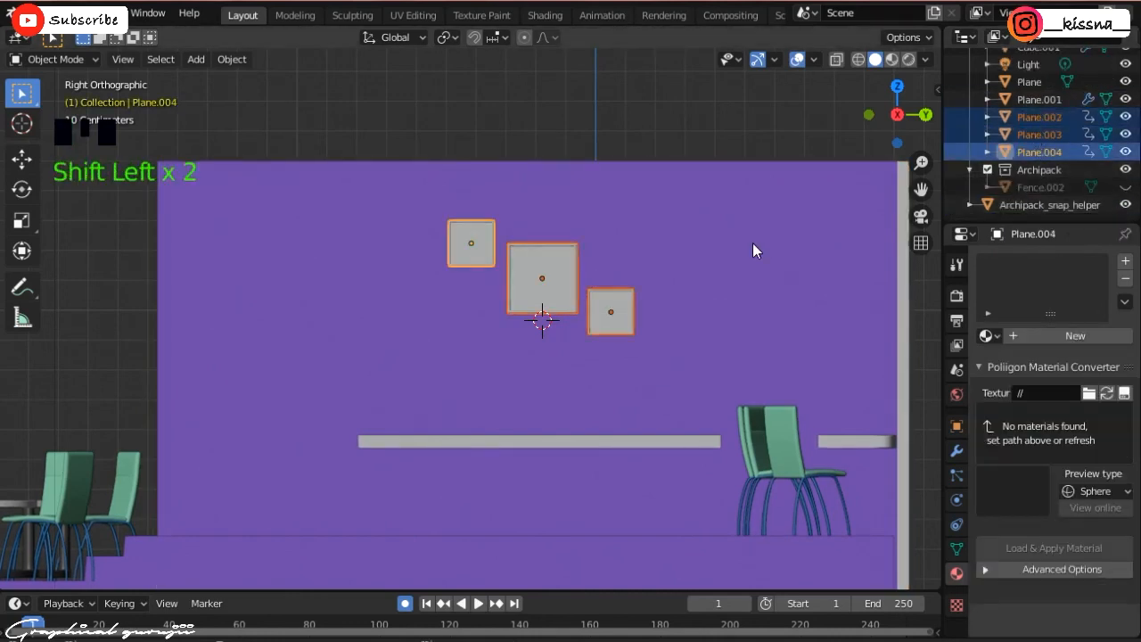
- Move the three selected picture frames slightly down the purple wall and isolate them in local view
key(g)
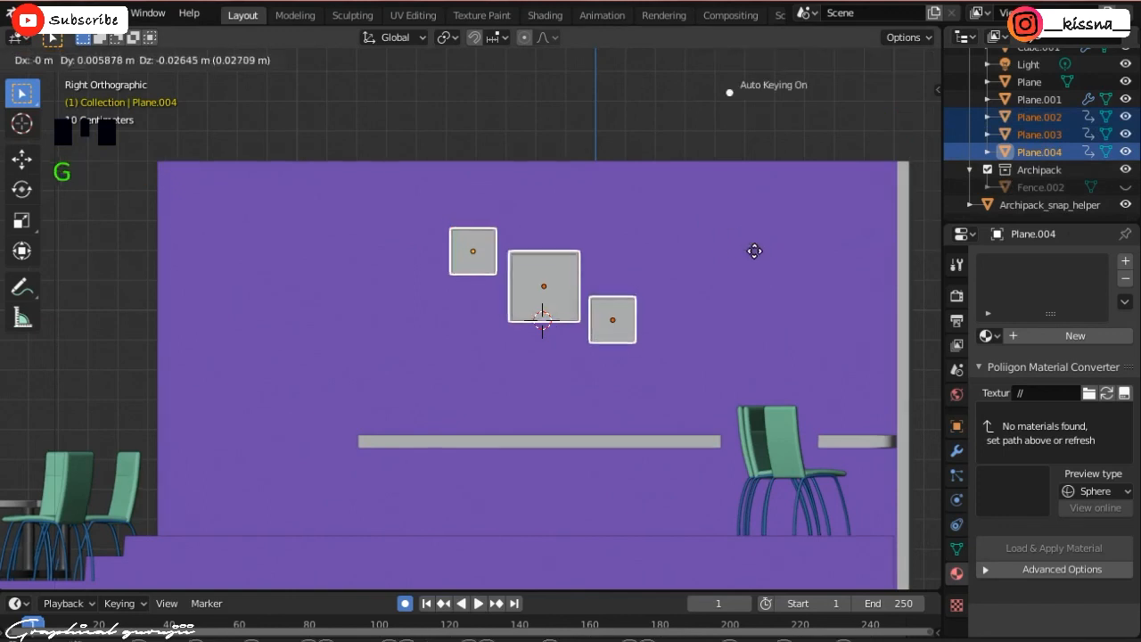
click(754, 251)
key(KP_Divide)
click(624, 183)
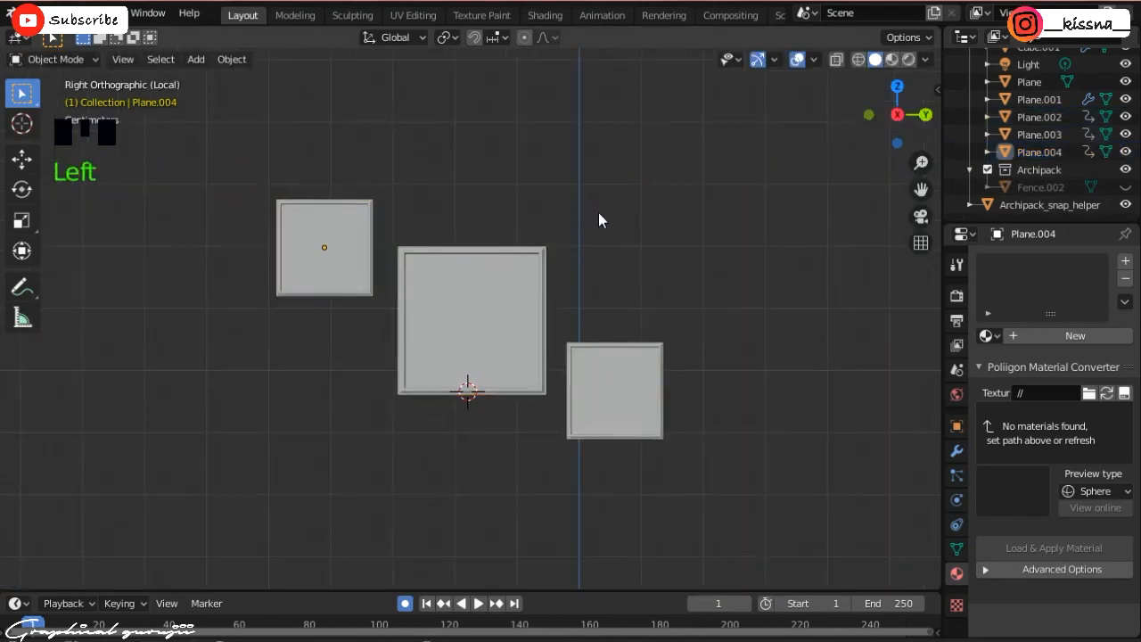
- Give the small frame Plane.004 a new material with a grey base colour and show it in Material Preview shading
scroll(588, 223, up, 1)
key(Tab)
scroll(338, 193, up, 1)
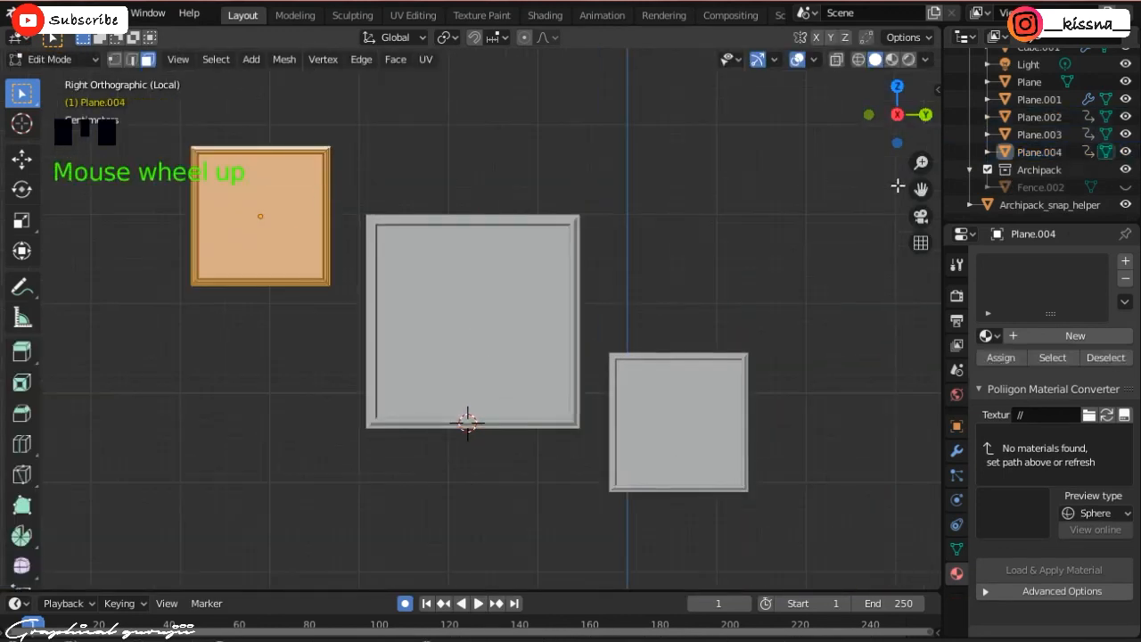
drag(921, 189, 292, 281)
scroll(293, 280, up, 4)
click(1125, 262)
click(1057, 335)
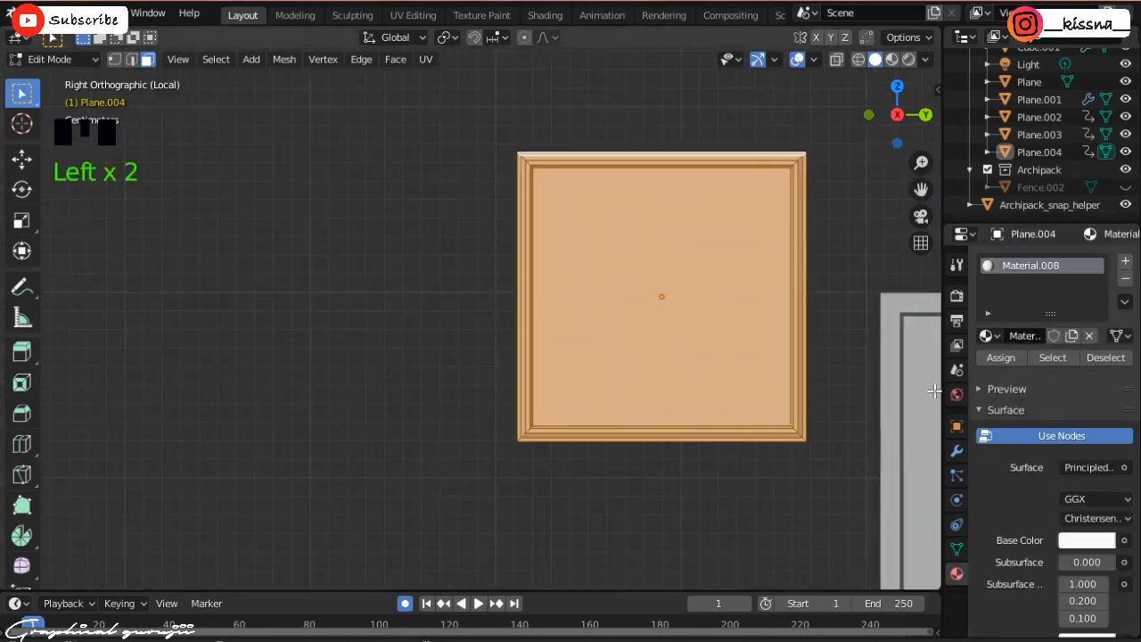
click(1097, 540)
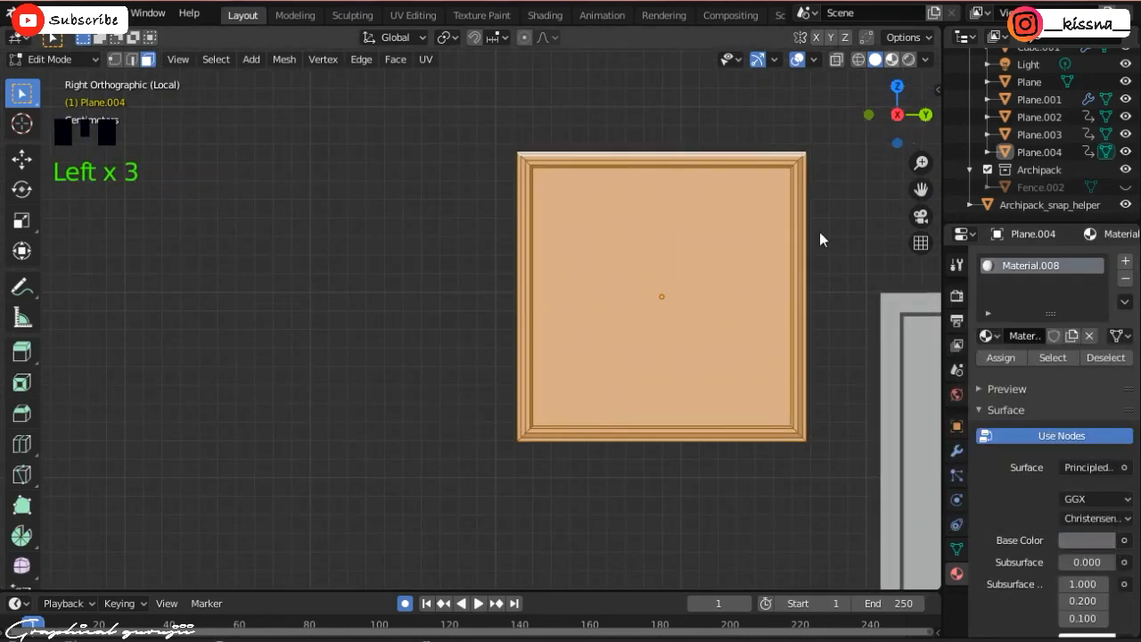
click(891, 60)
scroll(1088, 508, down, 1)
key(Tab)
click(823, 222)
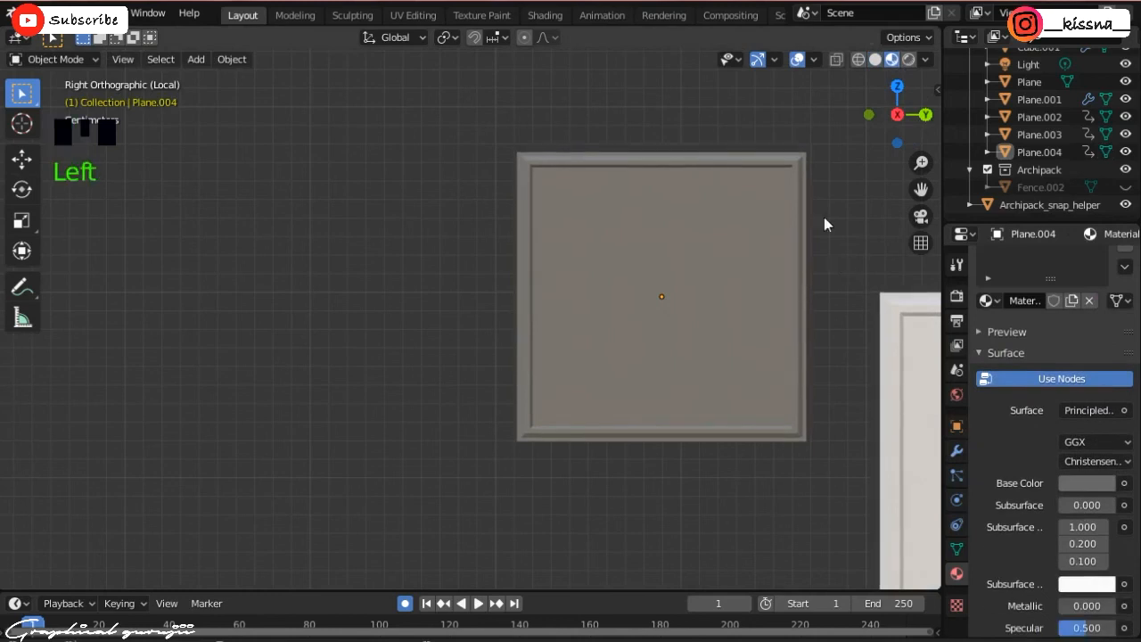
- Select the inner picture face of Plane.004 and assign it to a new second, empty material slot
key(Tab)
click(705, 237)
scroll(1088, 321, up, 1)
click(1125, 261)
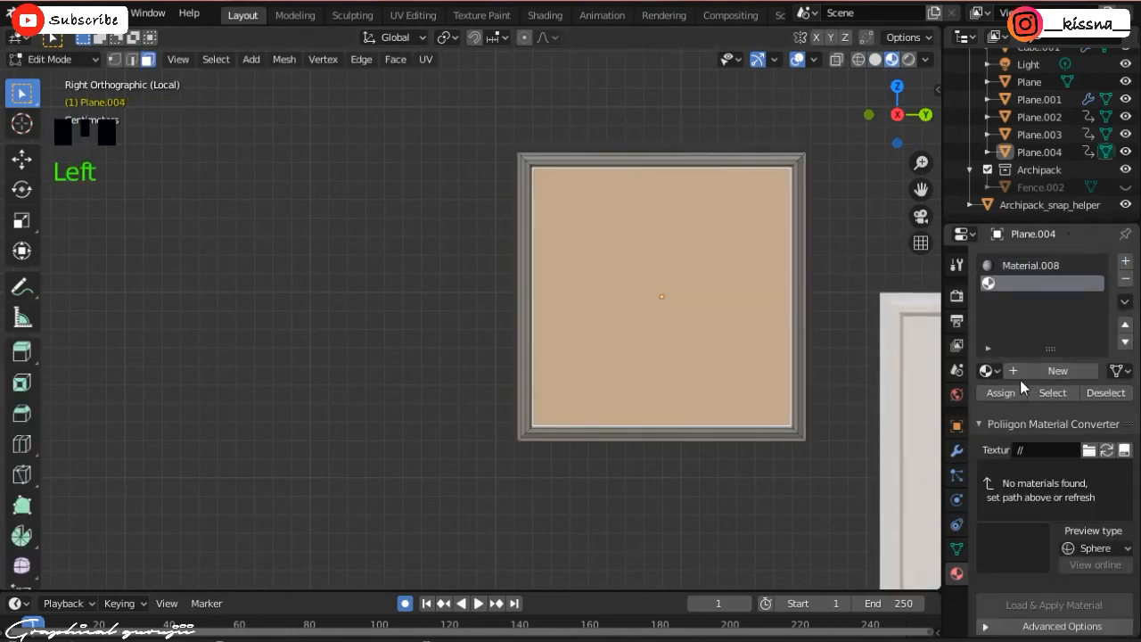
click(1001, 389)
key(Tab)
scroll(720, 289, down, 3)
scroll(779, 273, up, 4)
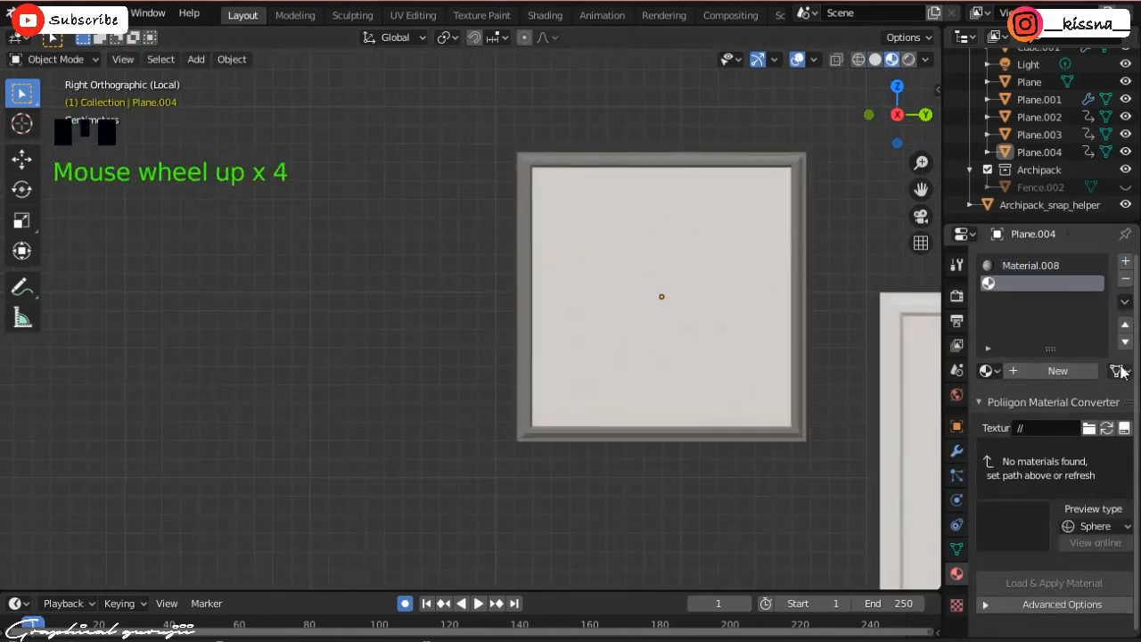
- Change the base colour of the frame border's material, Material.008, to black
click(1030, 266)
click(1079, 557)
drag(1103, 385, 1105, 465)
scroll(1025, 526, down, 2)
click(969, 517)
scroll(1025, 499, down, 7)
- Leave local view and show the whole cafe with rendered shading in the Shading workspace
click(580, 412)
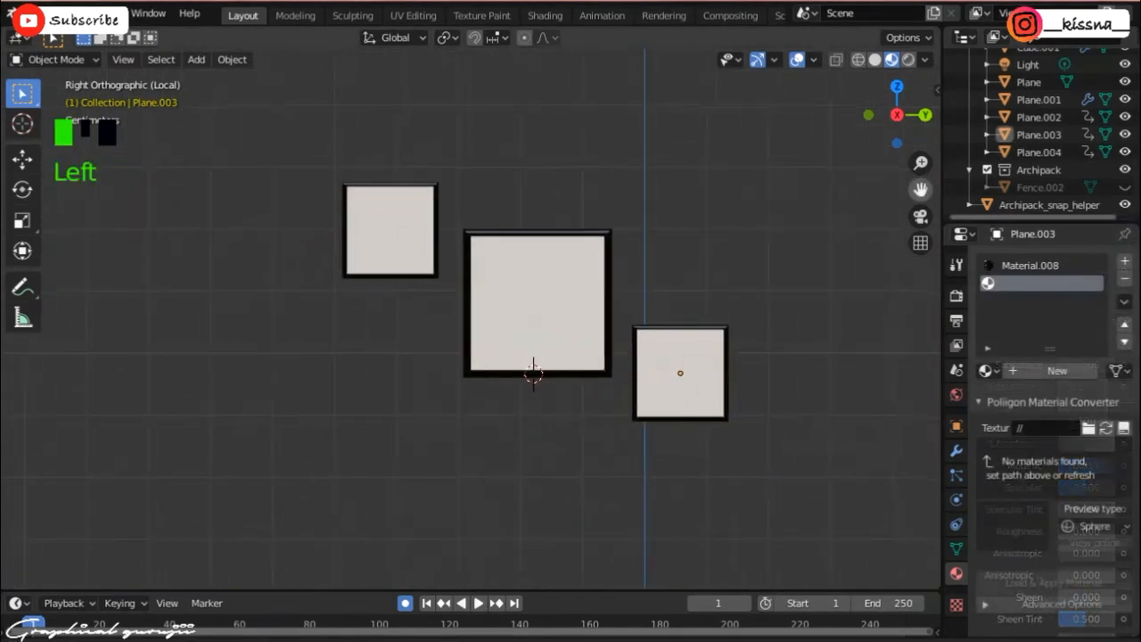
click(580, 412)
key(KP_Divide)
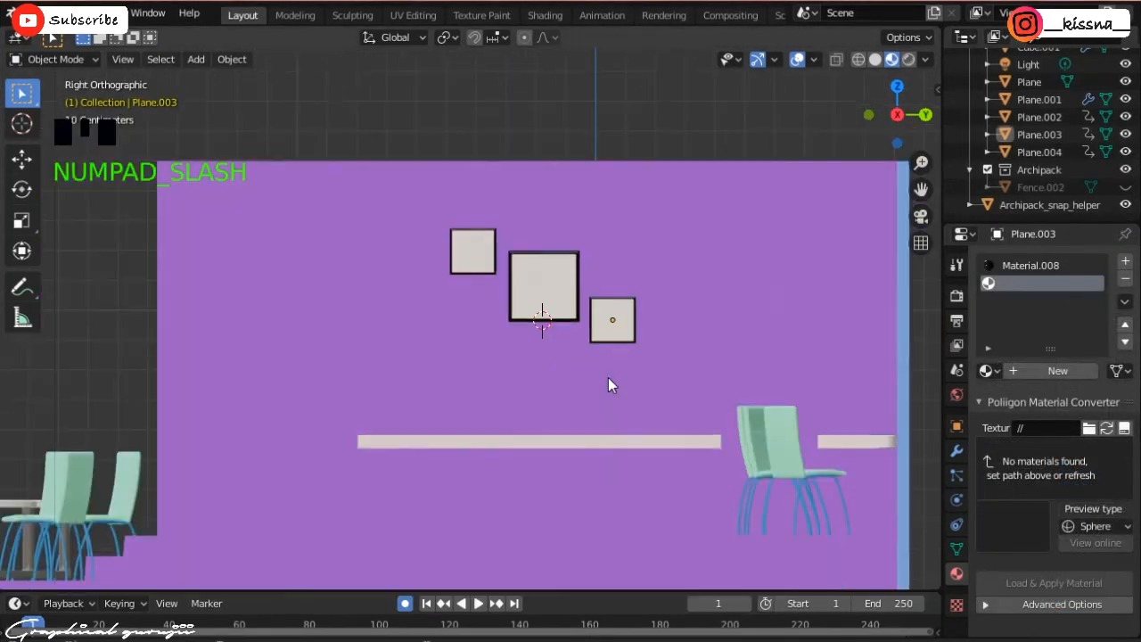
scroll(608, 377, up, 2)
scroll(712, 221, down, 5)
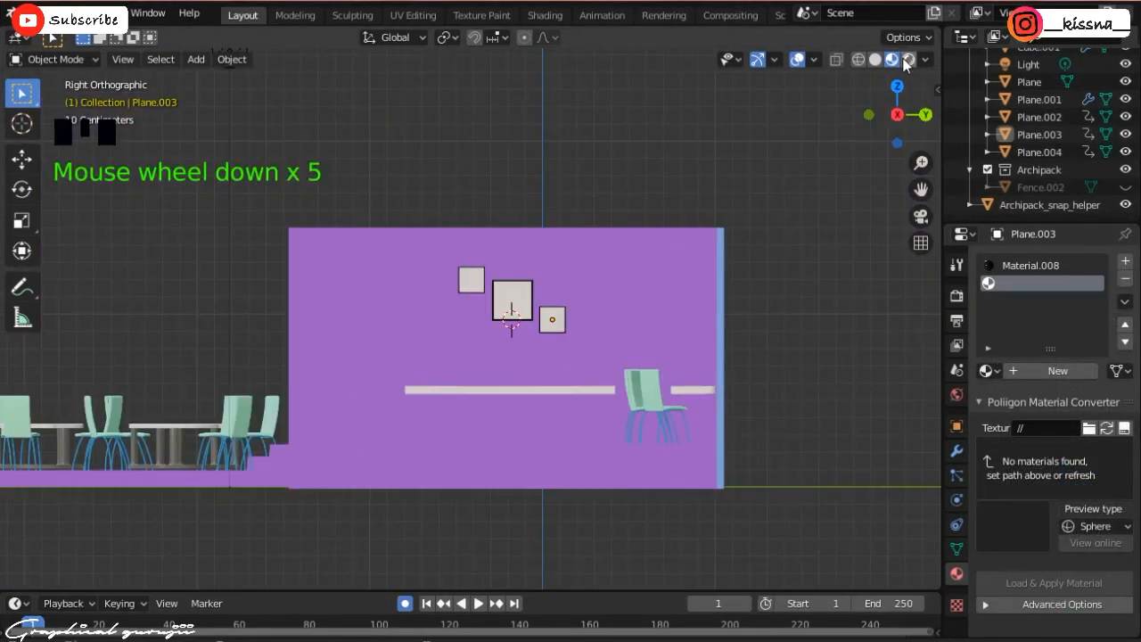
click(908, 60)
drag(888, 130, 965, 158)
click(533, 18)
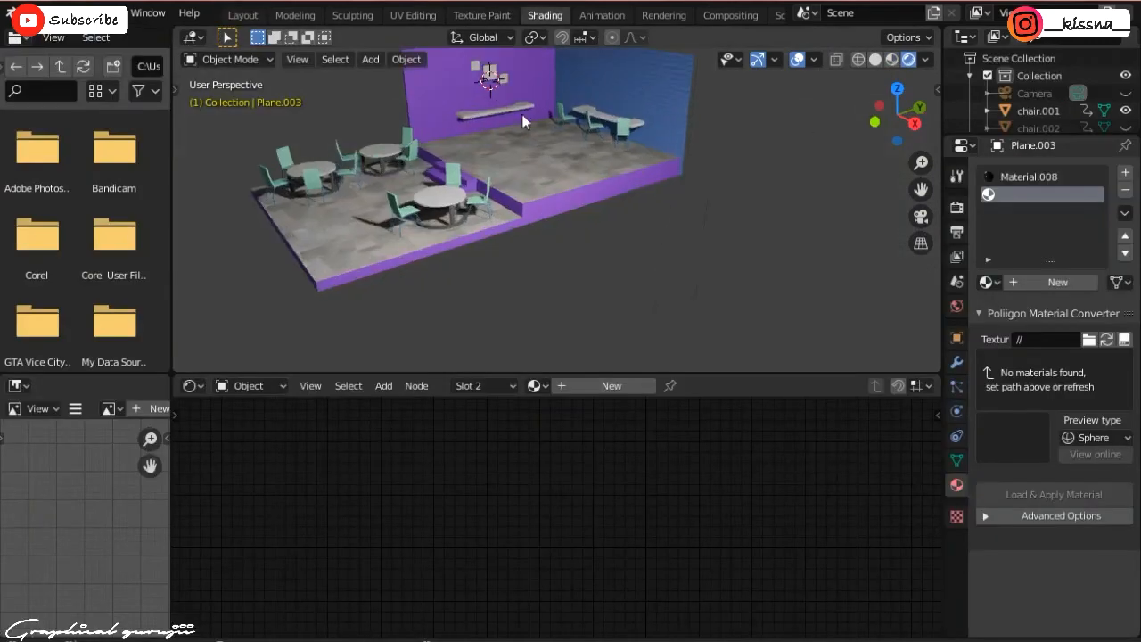
drag(920, 189, 932, 314)
scroll(516, 205, up, 3)
- Select the picture frames Plane.002, Plane.003 and Plane.004 in the object list and isolate them in local view
click(505, 218)
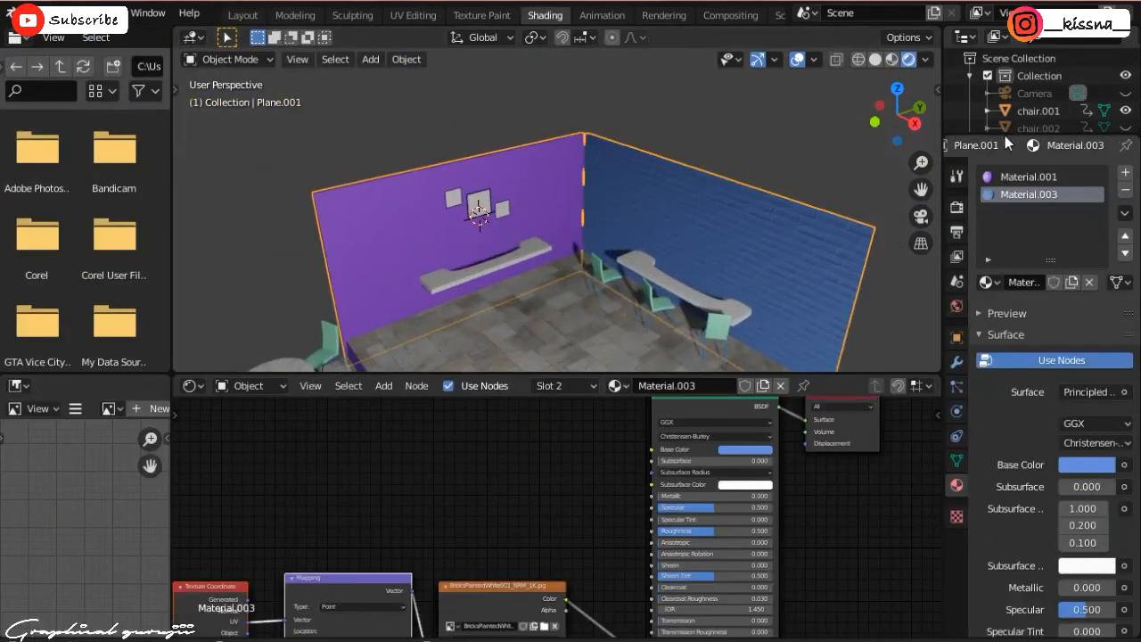
scroll(1009, 109, down, 8)
drag(1011, 135, 1005, 390)
click(1025, 283)
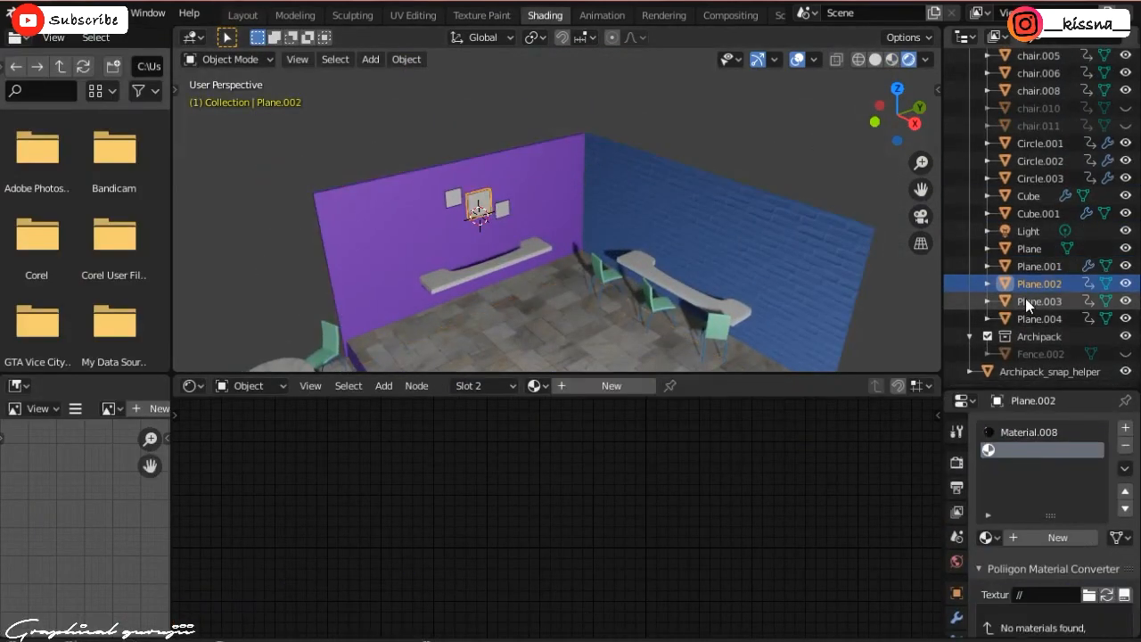
shift+click(1026, 319)
key(KP_Divide)
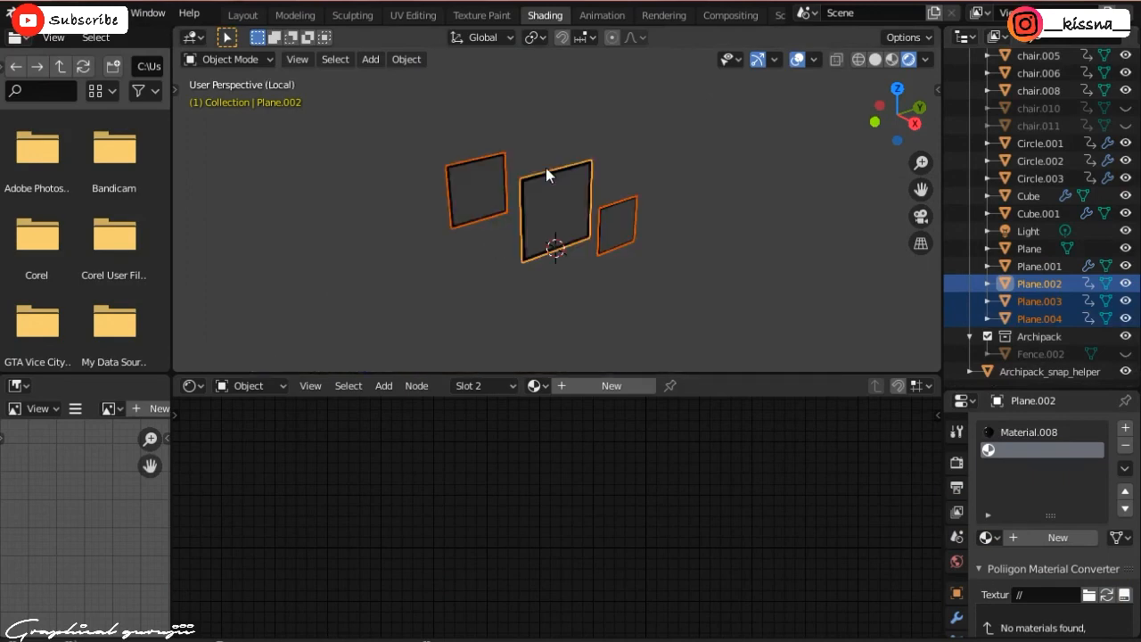
- Switch to Material Preview and give the picture face of the small frame Plane.003 a new material in its second slot
click(874, 59)
click(892, 60)
middle_drag(767, 108, 690, 156)
click(690, 157)
scroll(669, 265, up, 3)
click(670, 266)
key(Tab)
middle_drag(672, 268, 678, 247)
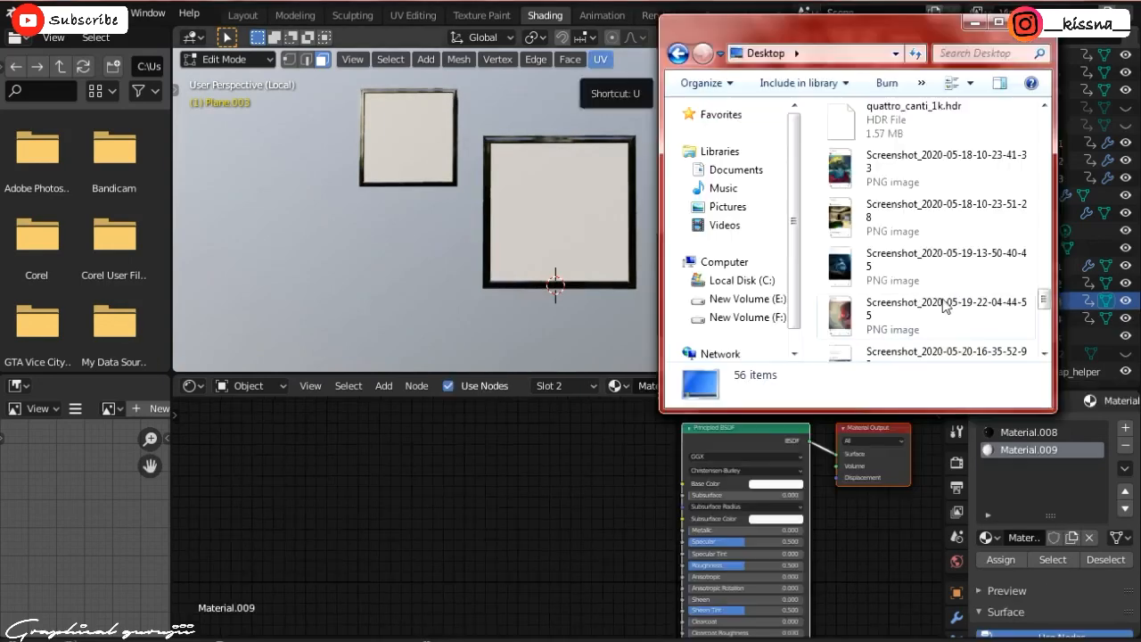
scroll(945, 302, down, 3)
scroll(881, 278, down, 3)
scroll(881, 258, up, 10)
drag(896, 260, 572, 481)
click(575, 511)
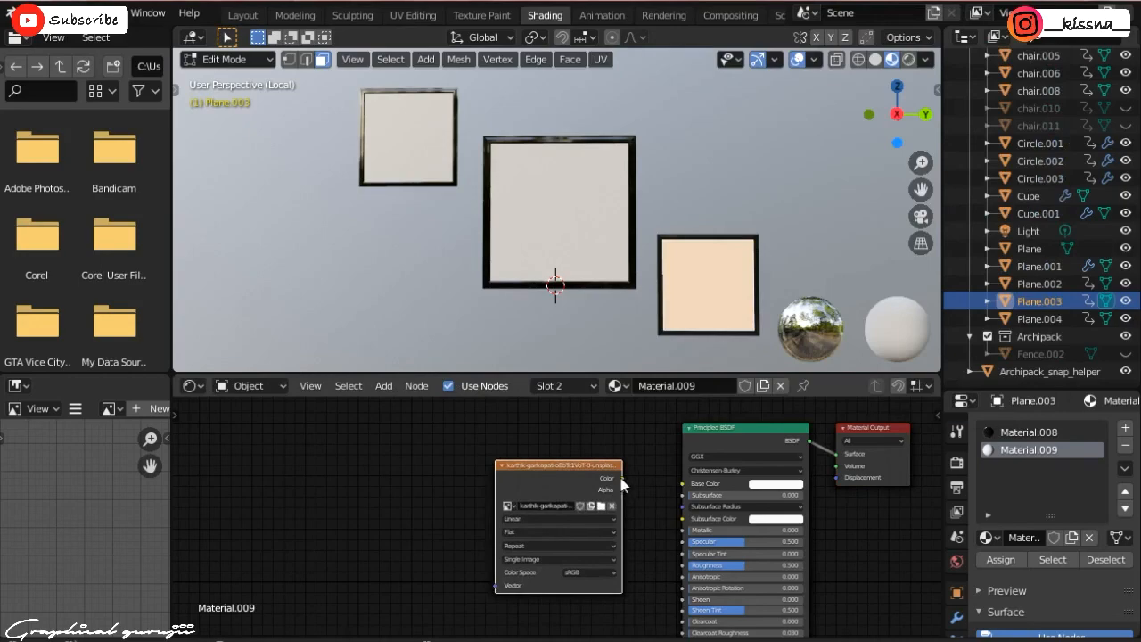
drag(683, 496, 682, 487)
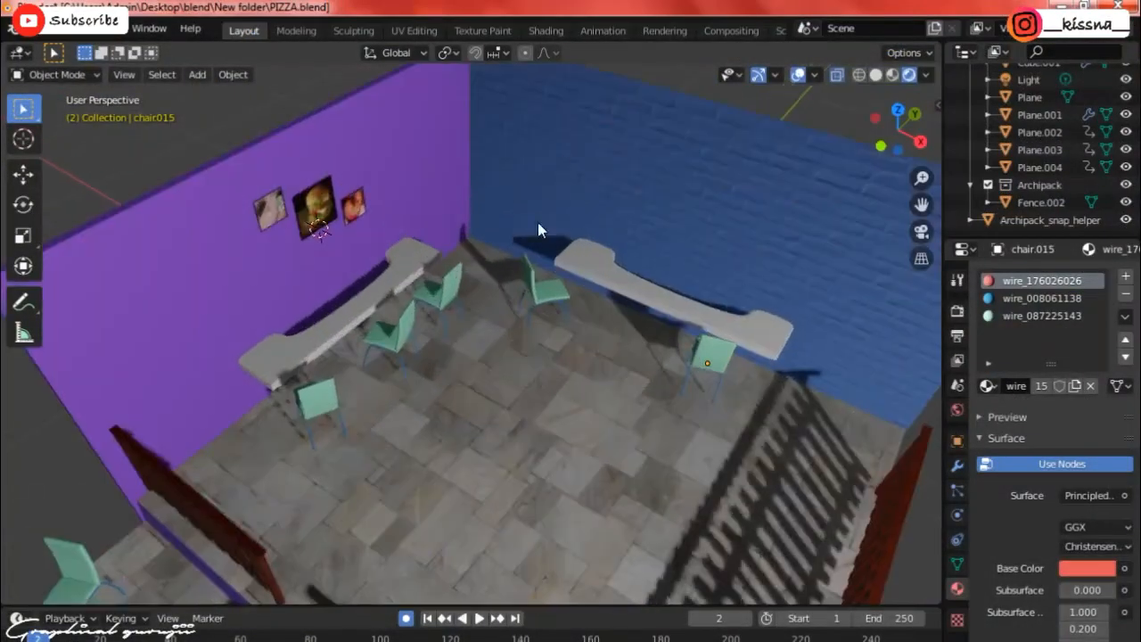
- Duplicate the large picture frame Plane.002 in top view, turn it parallel to the blue wall and move it towards that wall
click(321, 217)
key(KP_7)
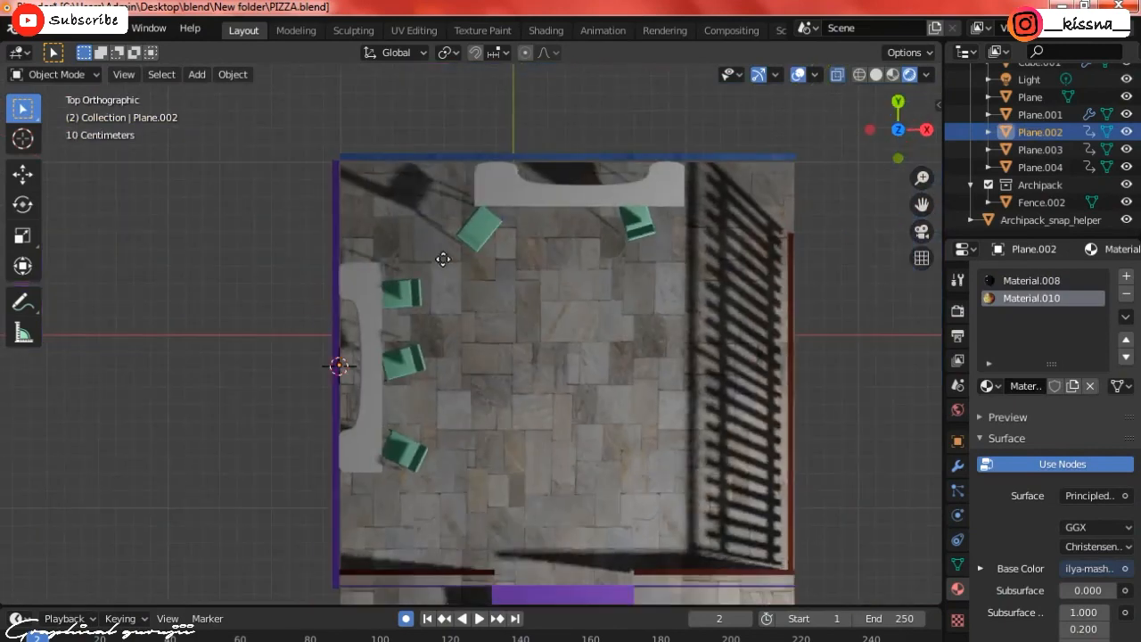
key(shift+d)
click(485, 500)
key(g)
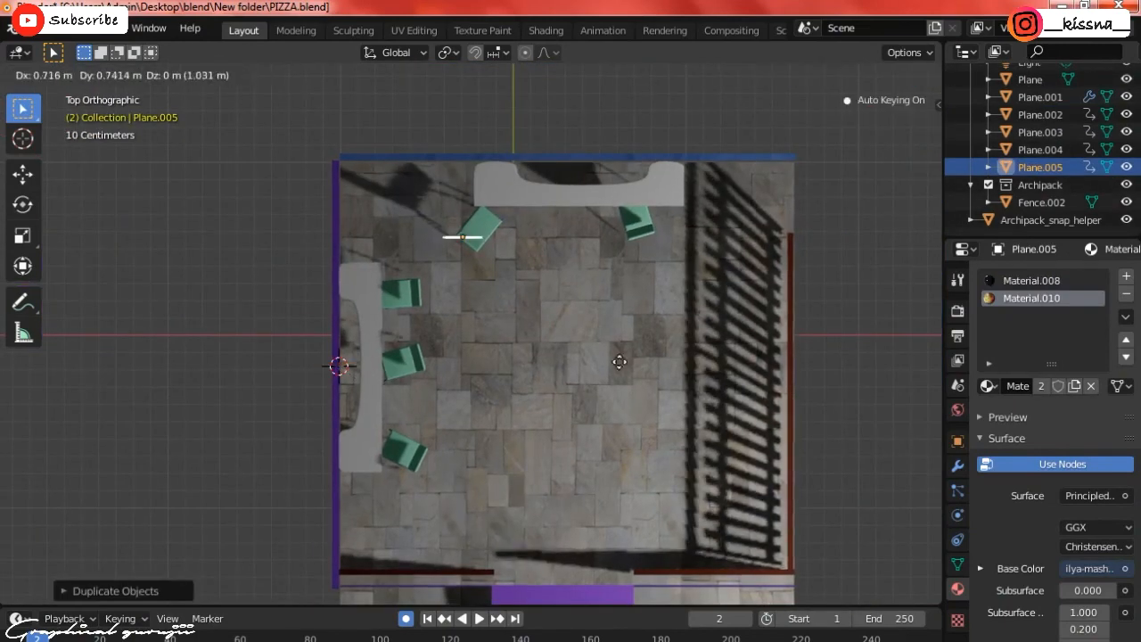
click(728, 300)
- In front view, scale up the duplicated frame on the blue wall
key(KP_1)
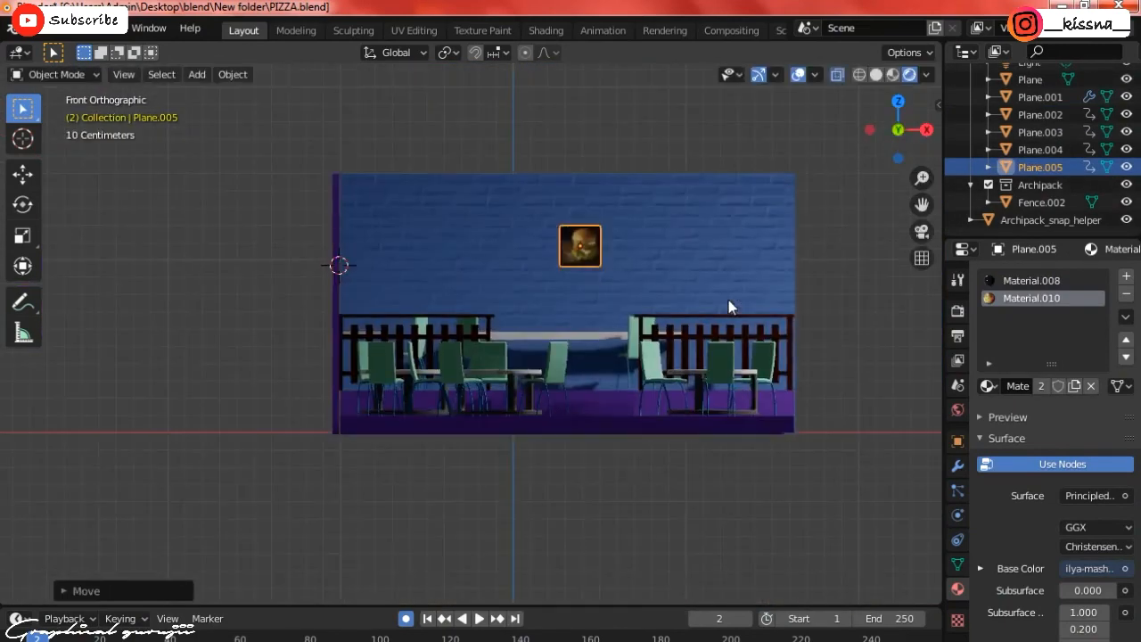
shift+middle_drag(728, 301, 611, 368)
key(s)
click(828, 150)
middle_drag(890, 136, 678, 169)
- In the Shading workspace, add a third material slot to Plane.005 and assign it to the frame's picture face
click(546, 30)
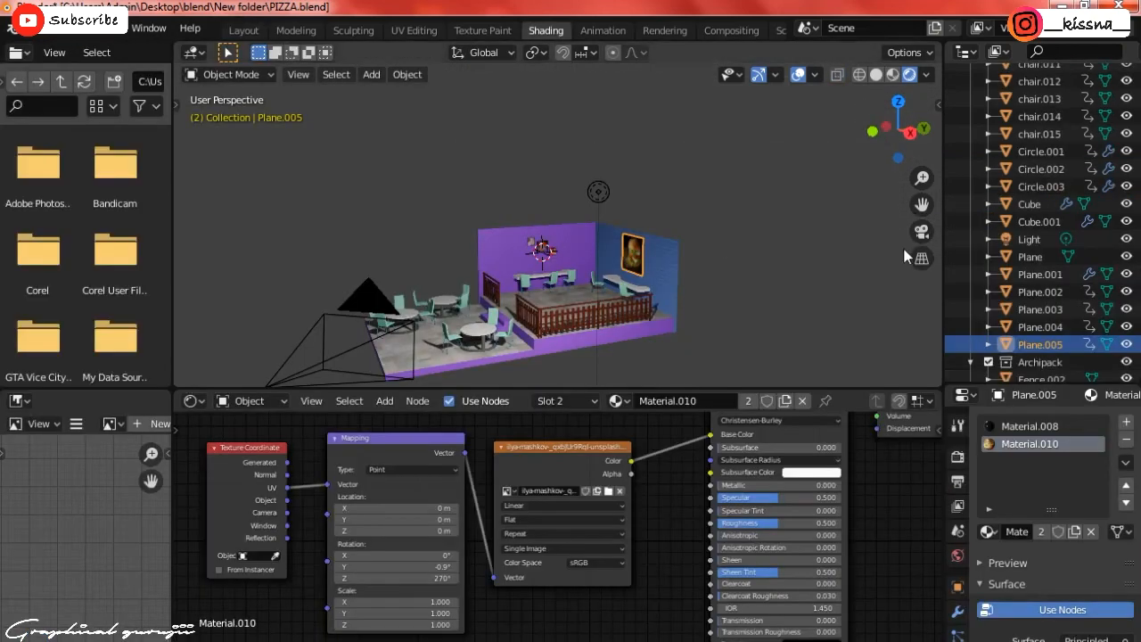
click(1125, 421)
scroll(772, 340, up, 3)
key(Tab)
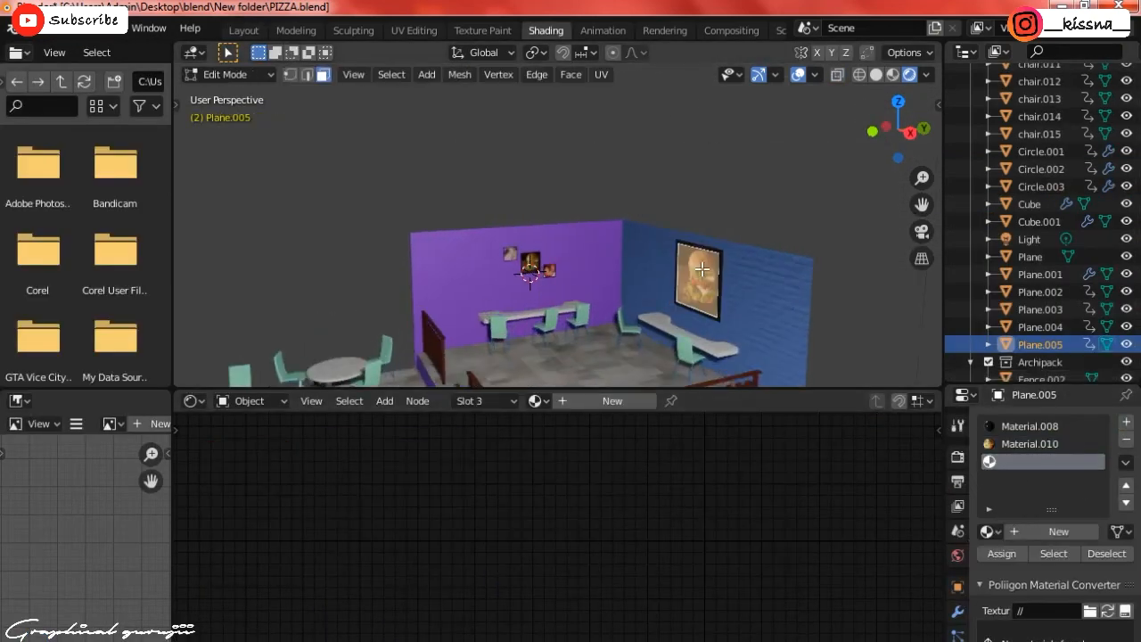
click(1004, 554)
key(Tab)
- Try to add the irina-iriser image from the Desktop folder to the node area of Plane.005's empty slot
key(alt+Tab)
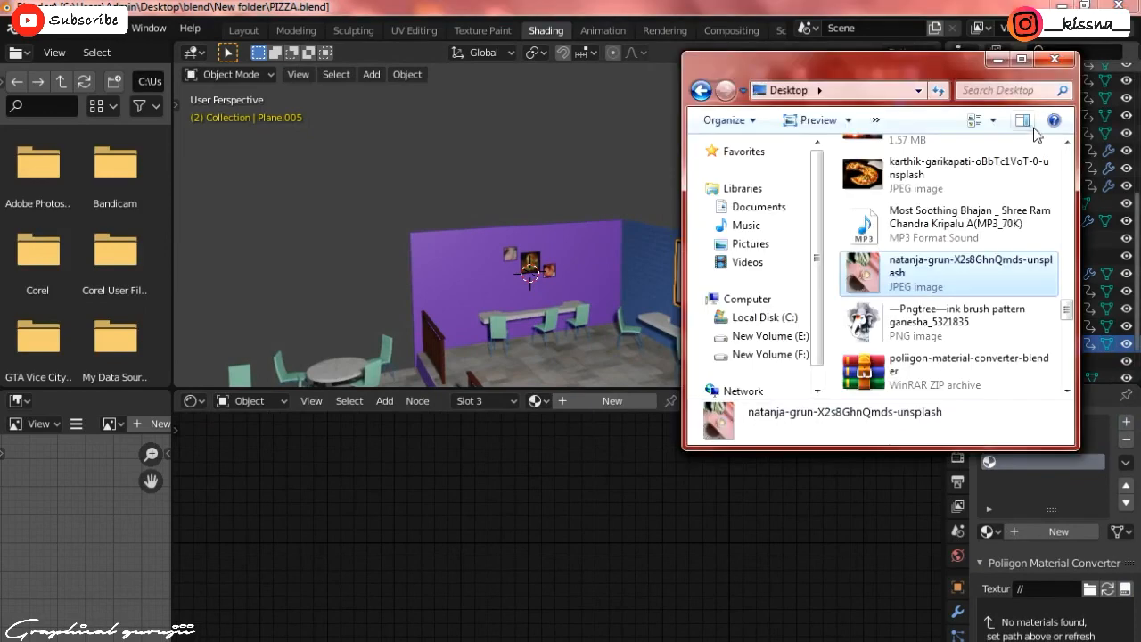
scroll(952, 237, up, 2)
drag(894, 253, 522, 482)
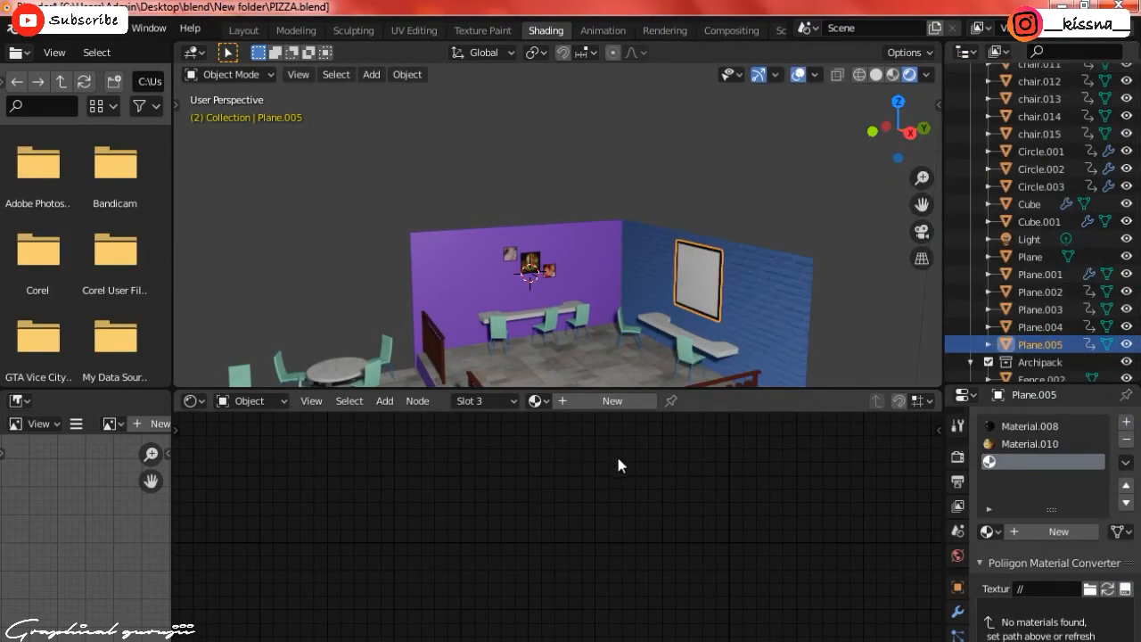
- Create a new material in Plane.005's third slot and connect the irina-iriser image's Color to its Base Color
click(613, 401)
key(alt+Tab)
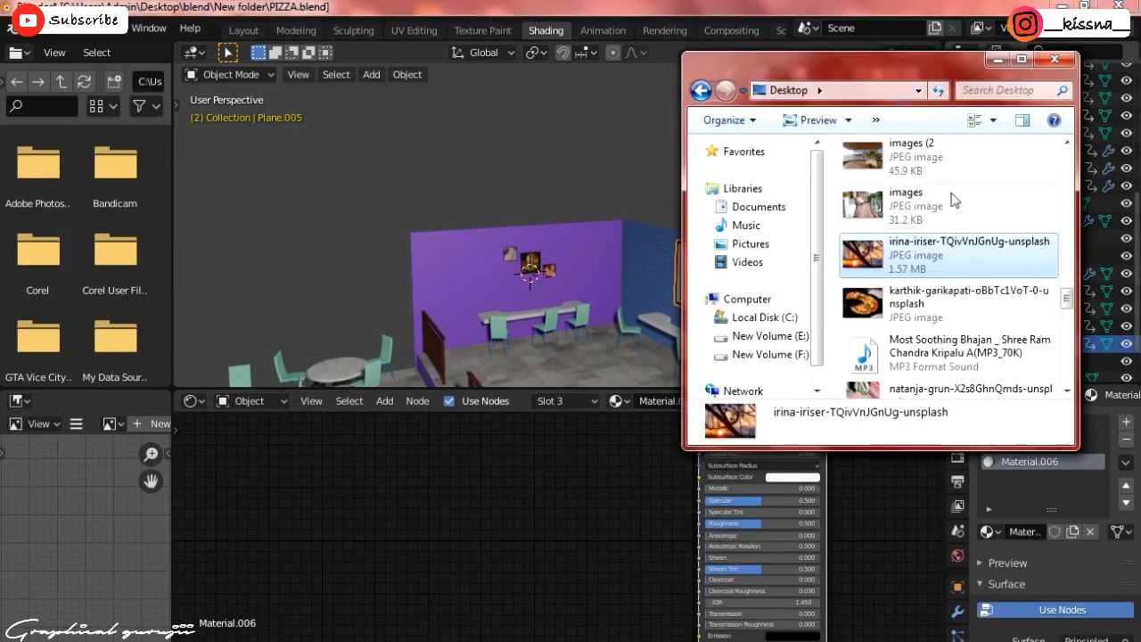
drag(489, 486, 492, 487)
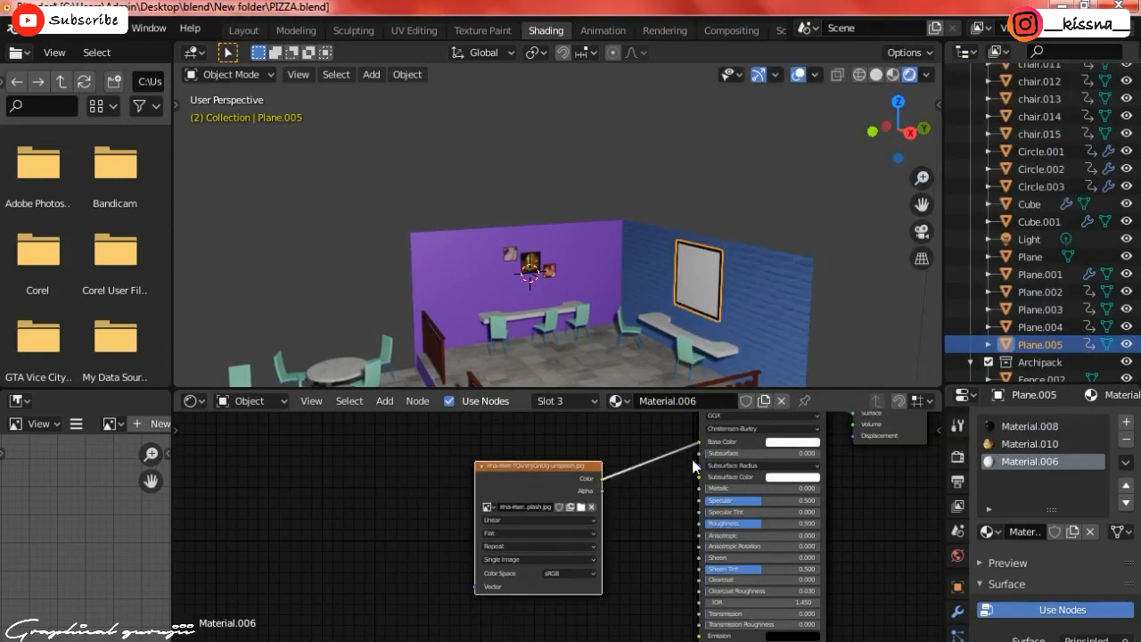
scroll(709, 288, up, 2)
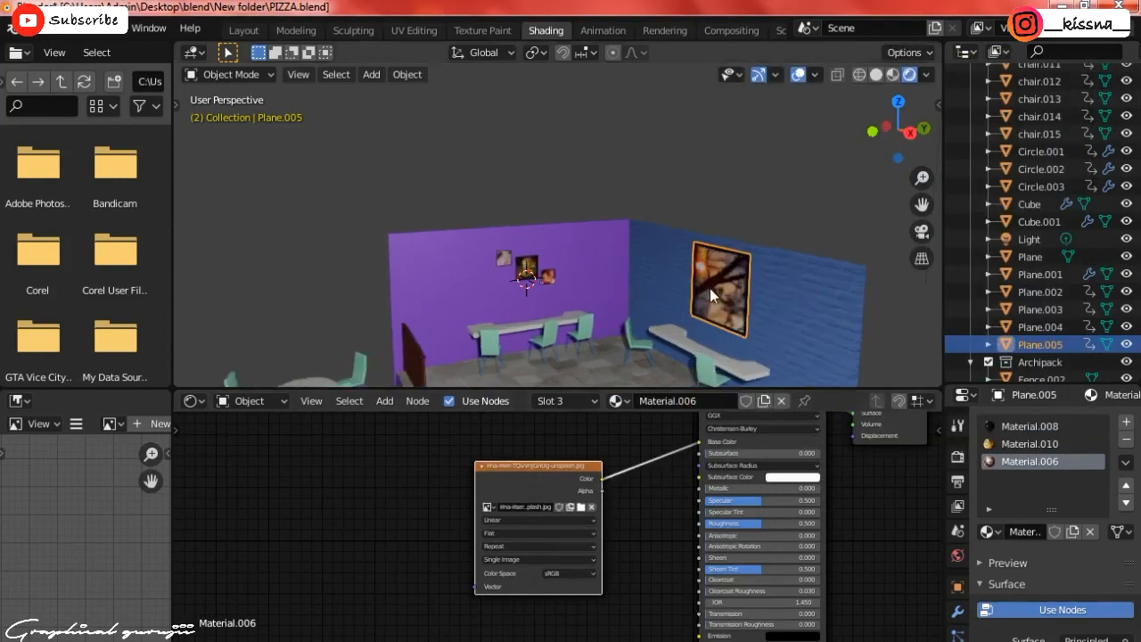
drag(889, 138, 978, 117)
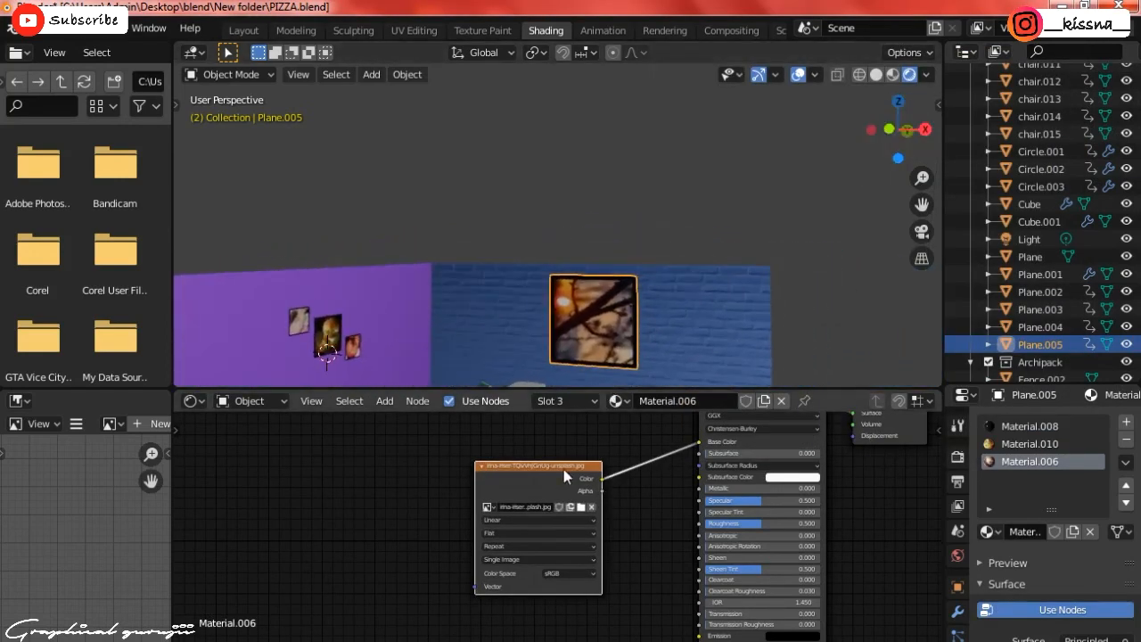
- Add Texture Coordinate and Mapping nodes to the irina-iriser image and set the Z rotation to about -90.4°
key(ctrl+t)
scroll(521, 615, up, 1)
middle_drag(522, 615, 615, 575)
mouse_move(472, 545)
mouse_down()
mouse_move(499, 546)
mouse_move(450, 545)
mouse_up()
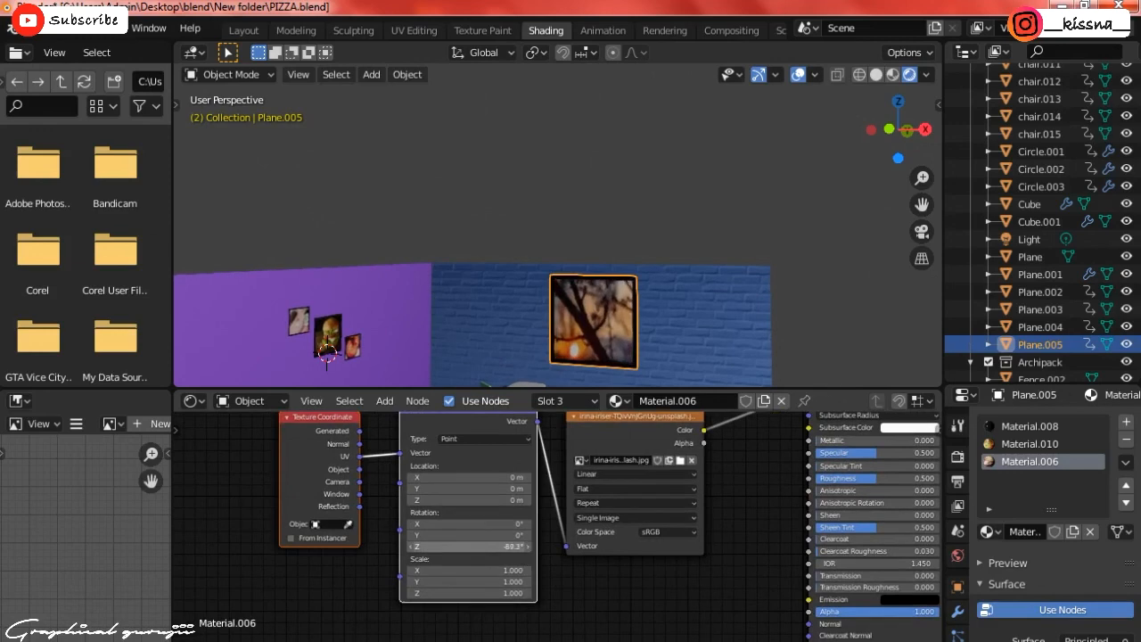
click(670, 576)
scroll(638, 375, down, 2)
scroll(664, 343, up, 2)
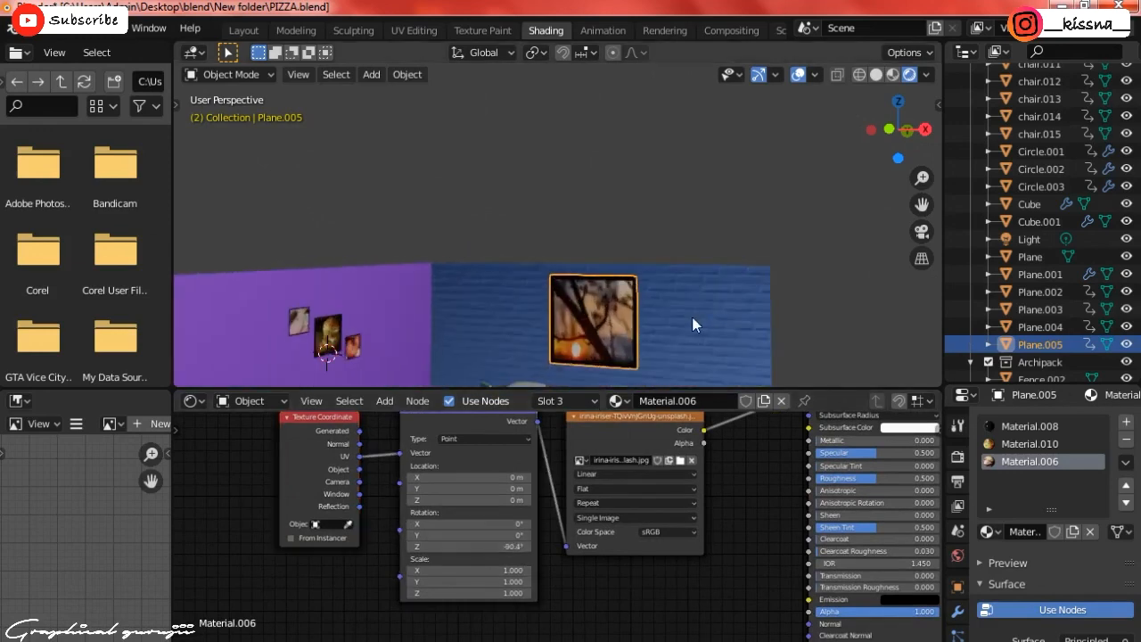
- Resize the picture frame on the blue wall slightly, return to the Layout workspace and deselect the frame
key(s)
click(692, 318)
click(234, 30)
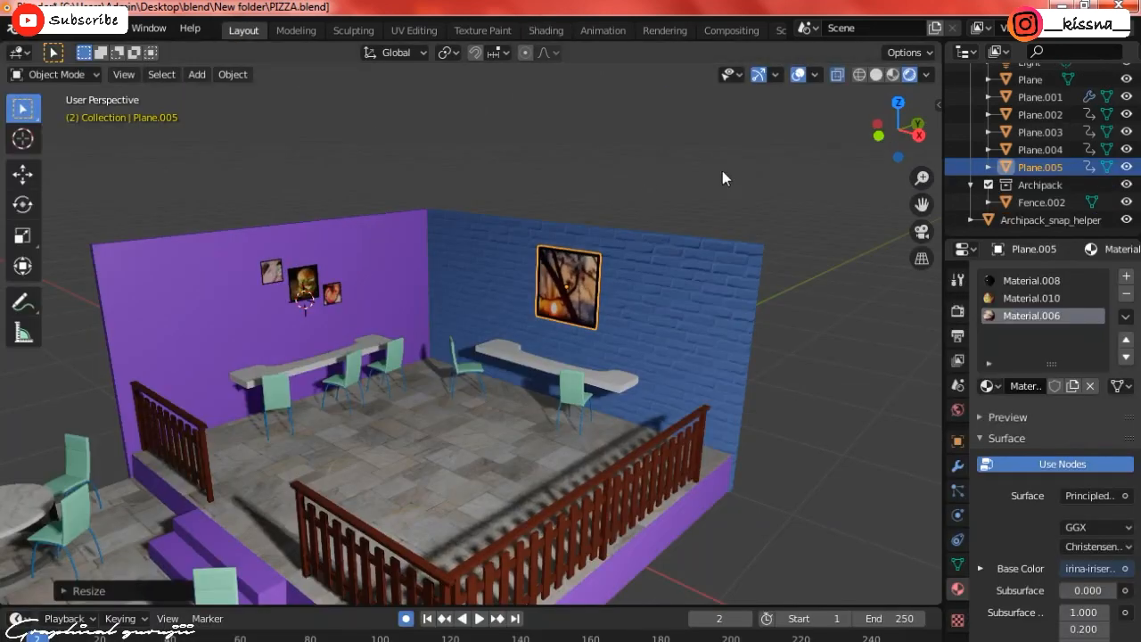
drag(898, 132, 990, 137)
click(703, 178)
- Select the wall-mounted counters and isolate them in local view
scroll(703, 177, down, 4)
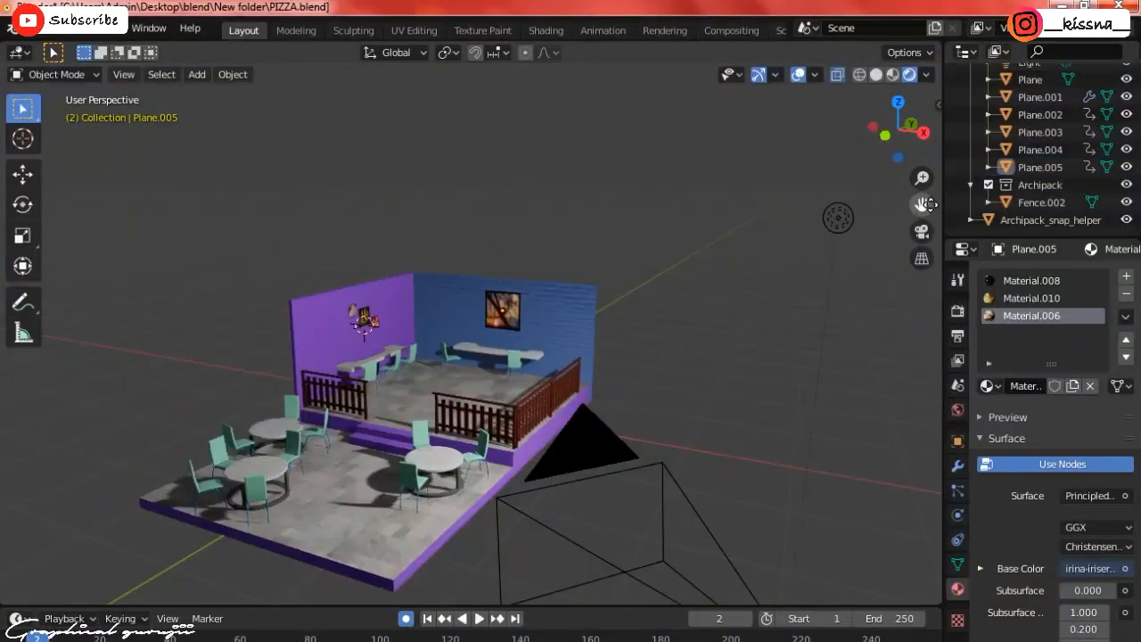
drag(921, 205, 893, 120)
scroll(712, 260, up, 2)
scroll(401, 385, up, 4)
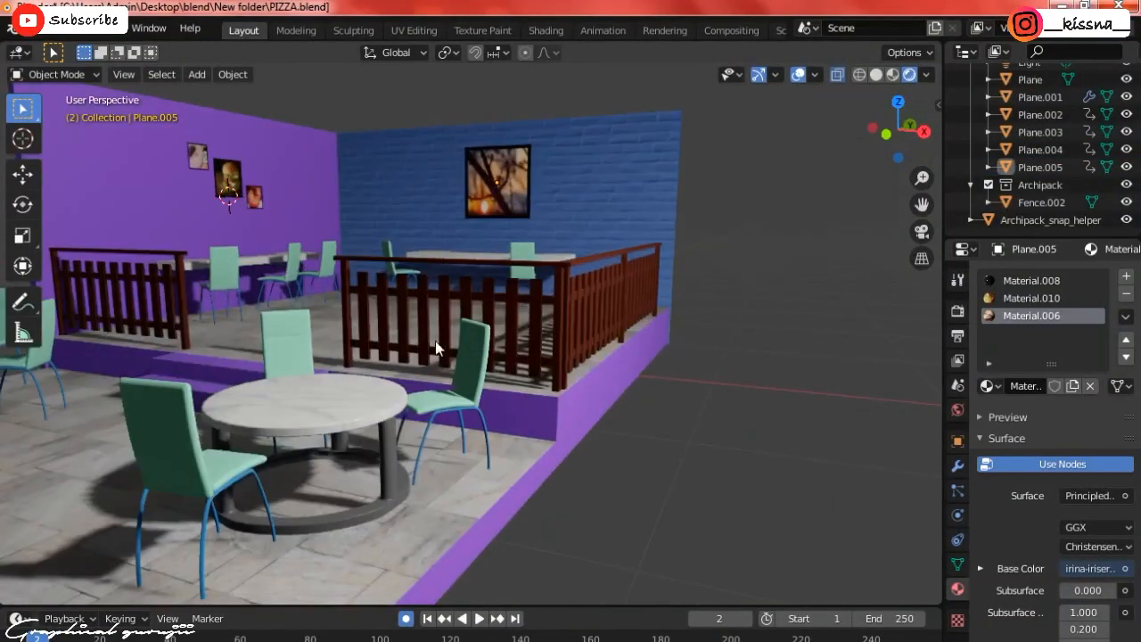
click(473, 259)
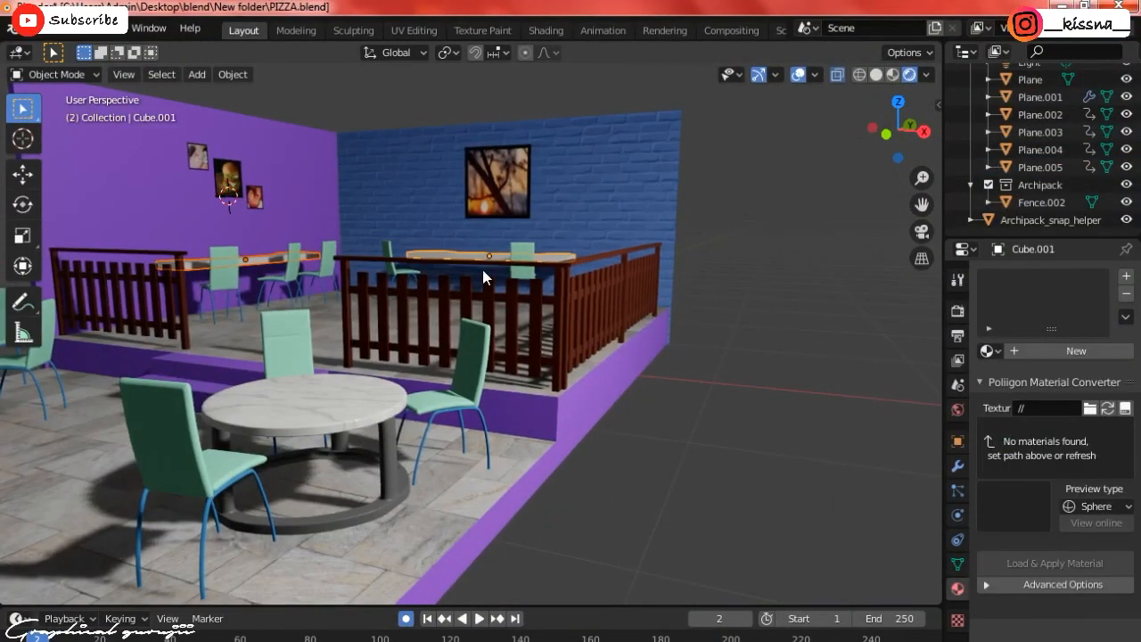
key(KP_Divide)
click(893, 75)
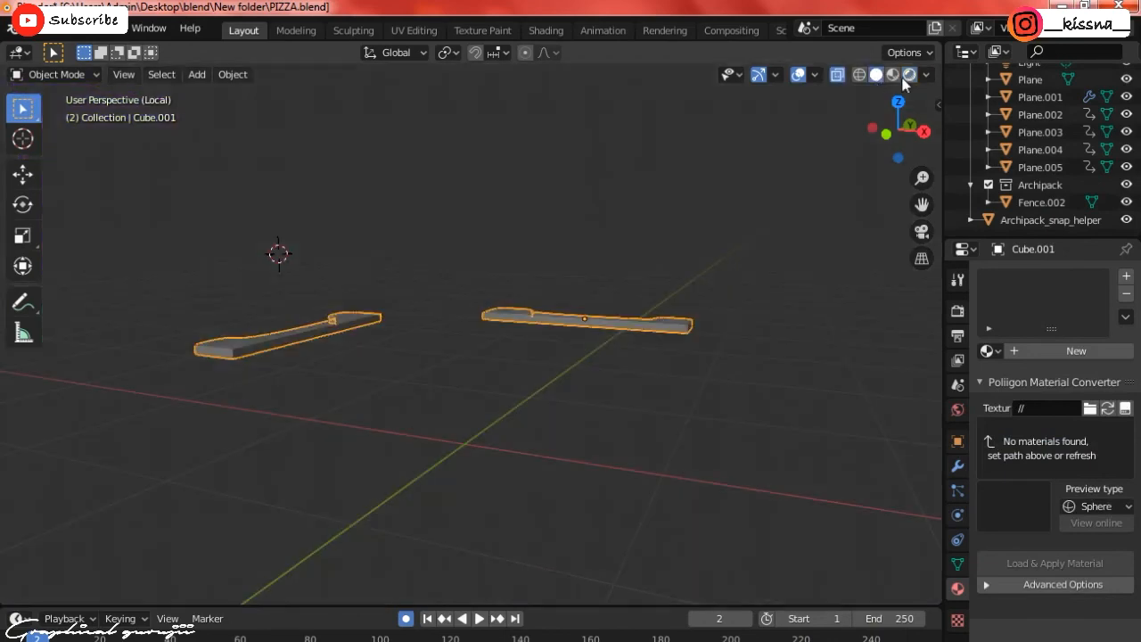
scroll(544, 322, up, 2)
- Switch to the Shading workspace and show only the counters there in material preview shading
click(544, 30)
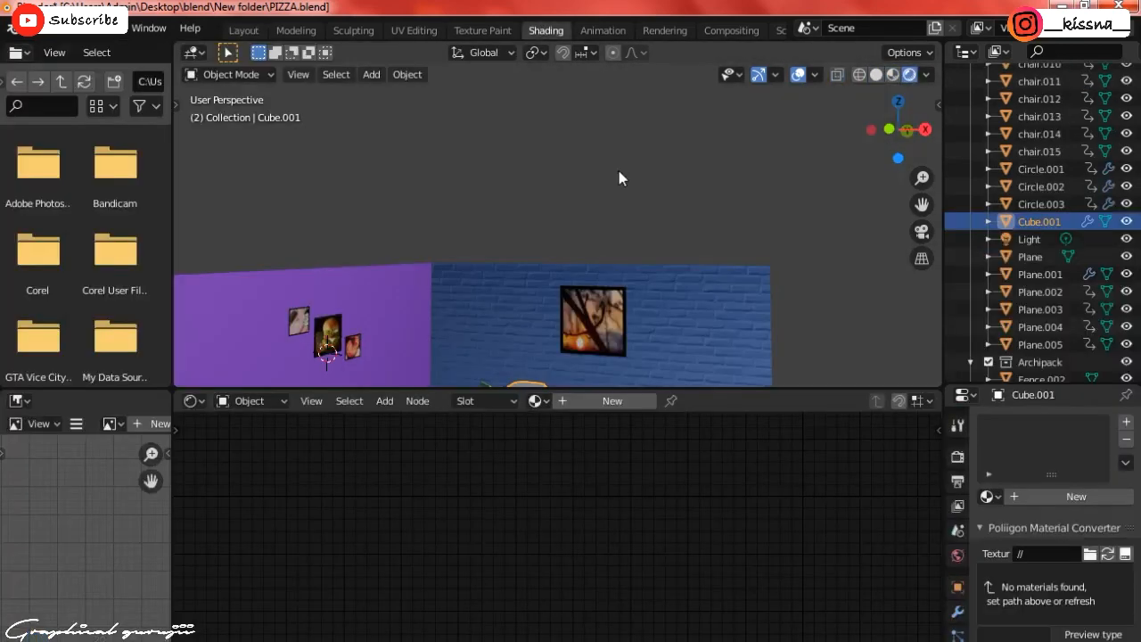
key(KP_Divide)
click(894, 78)
mouse_move(606, 214)
middle_down()
mouse_move(571, 276)
mouse_move(650, 285)
middle_up()
- Create a new material for the counters and add the Marble062_COL_3K image from the 3K folder to its nodes
key(alt+Tab)
click(700, 91)
click(886, 193)
double_click(893, 190)
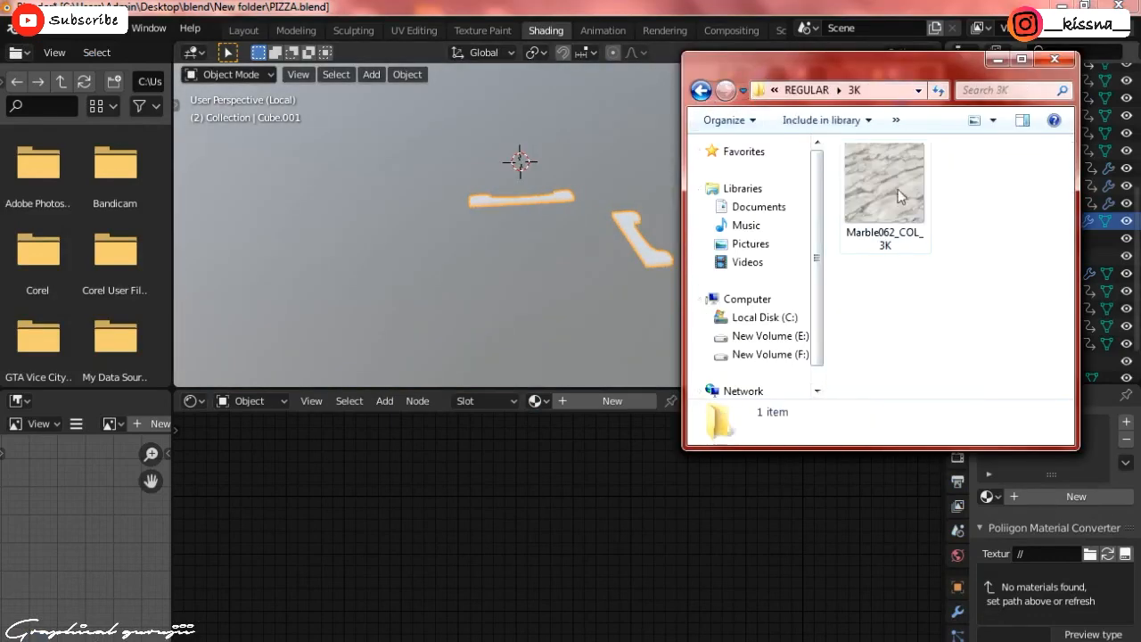
click(898, 191)
click(615, 400)
key(alt+Tab)
drag(913, 226, 540, 504)
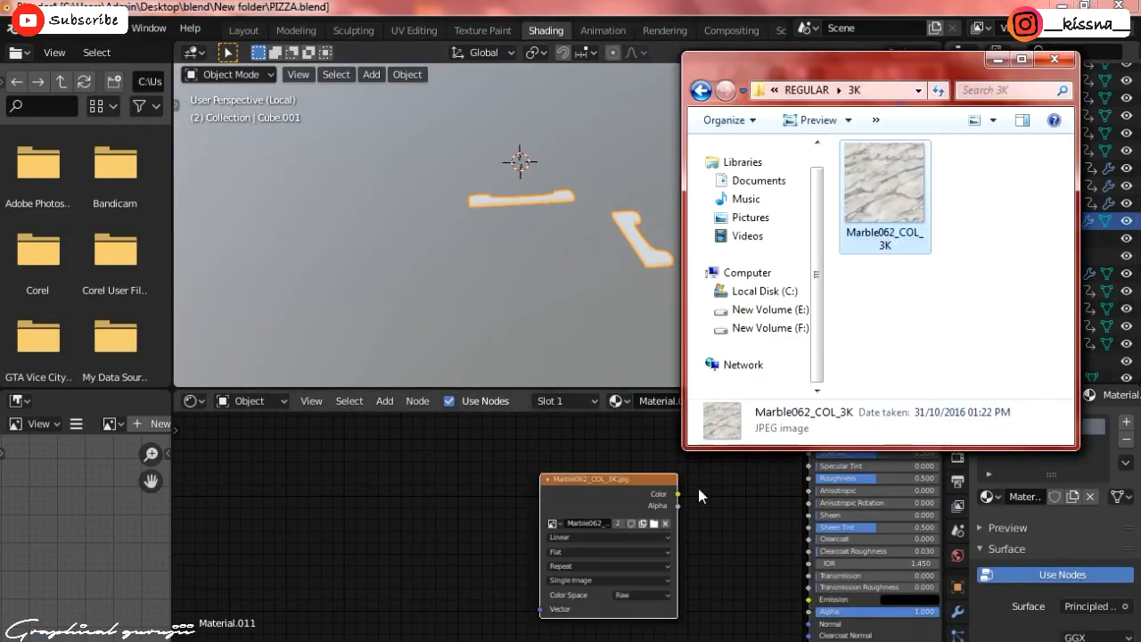
- Connect the Marble062_COL_3K image's Color to the Base Color of the counters' material
click(699, 489)
drag(674, 480, 679, 443)
middle_drag(701, 495, 686, 533)
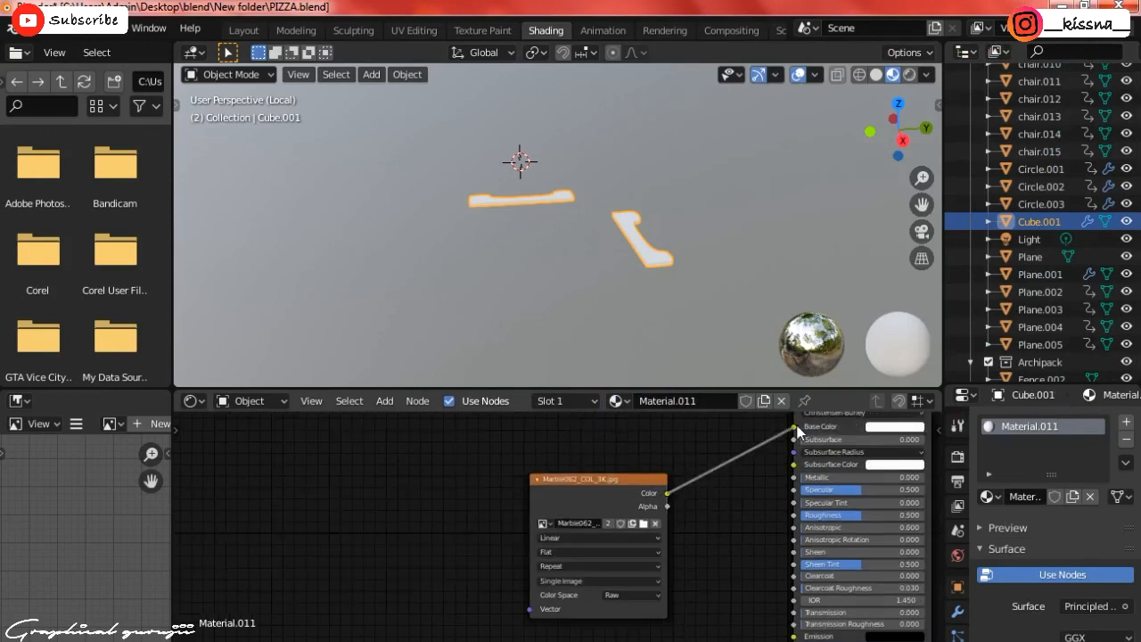
drag(799, 431, 793, 426)
- Add Texture Coordinate and Mapping nodes to the marble image and set the mapping's X scale to -2.300
scroll(698, 237, up, 4)
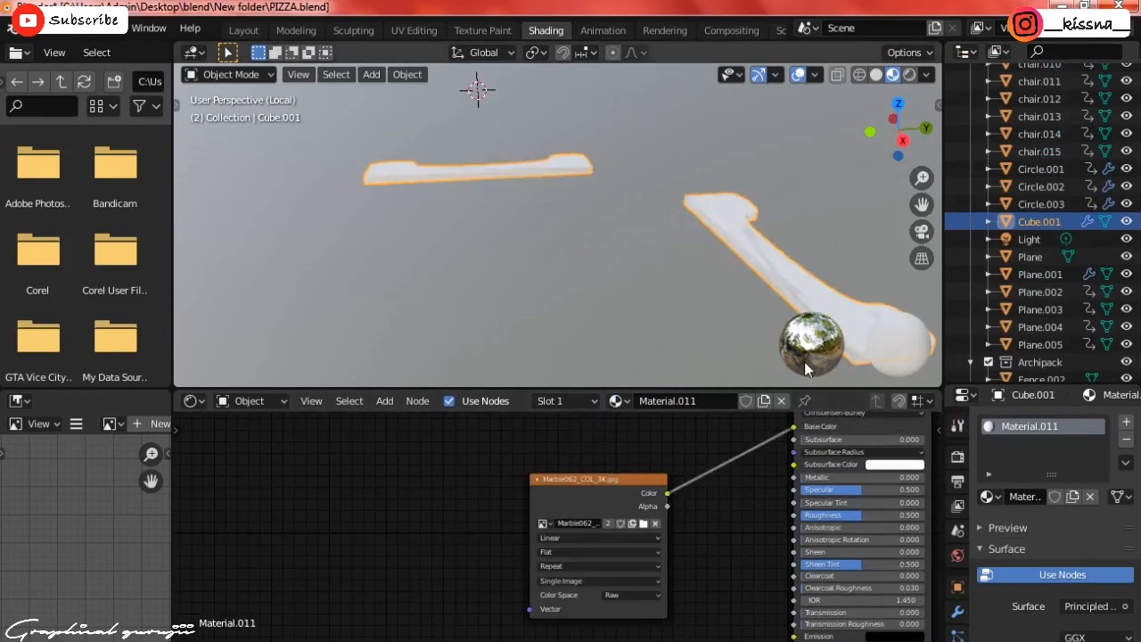
key(ctrl+t)
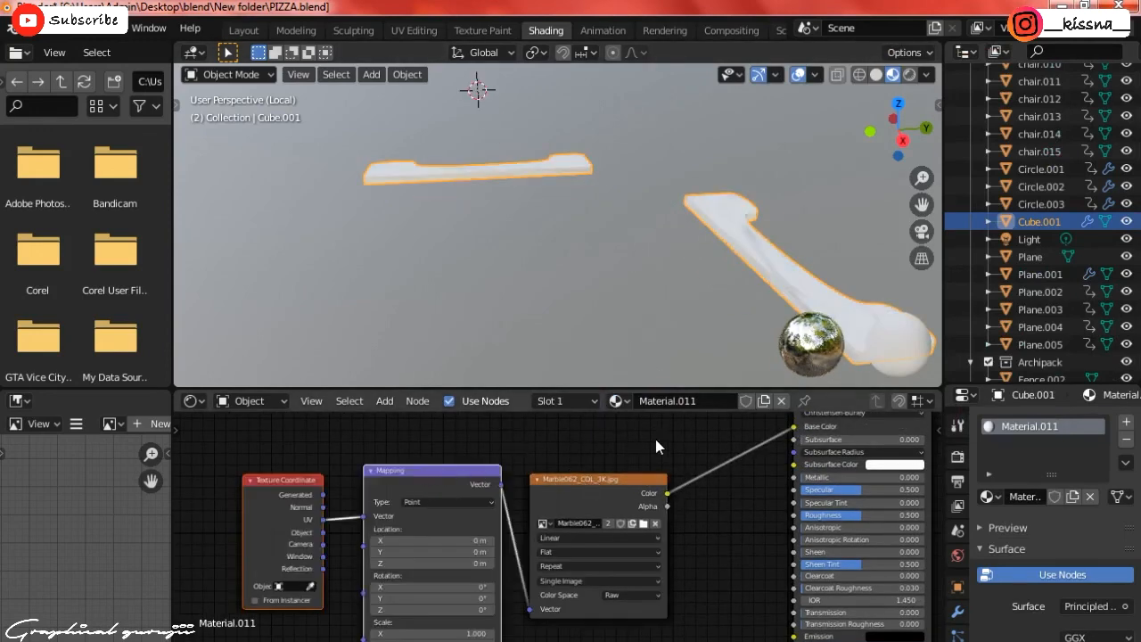
drag(922, 204, 824, 179)
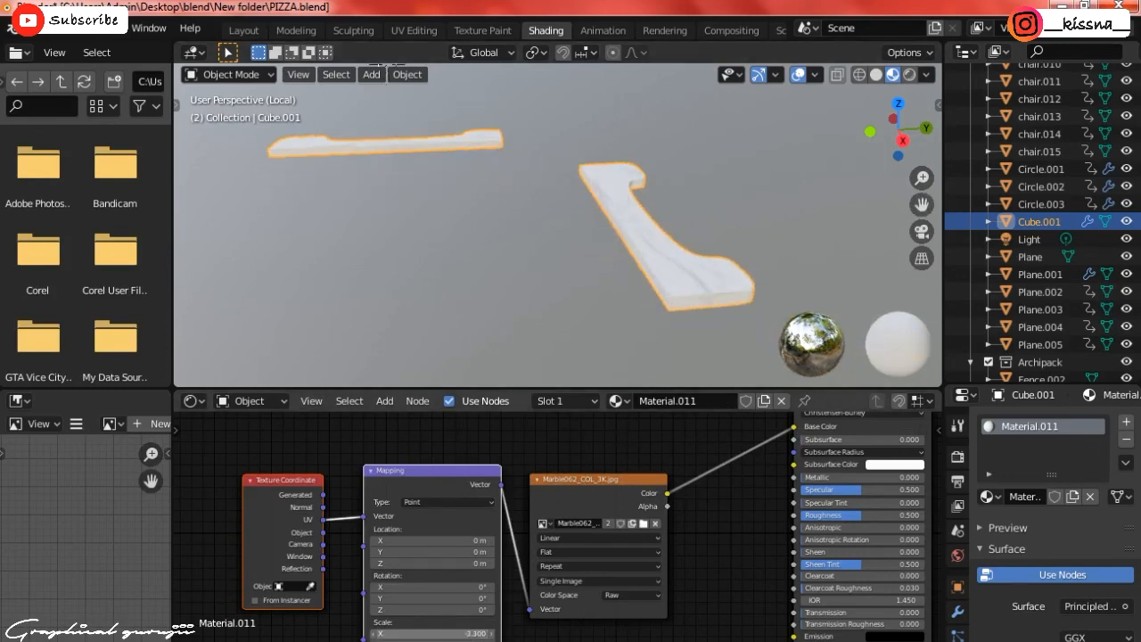
- Return to the Layout workspace, leave local view and show the whole cafe in rendered shading
click(255, 34)
key(KP_Divide)
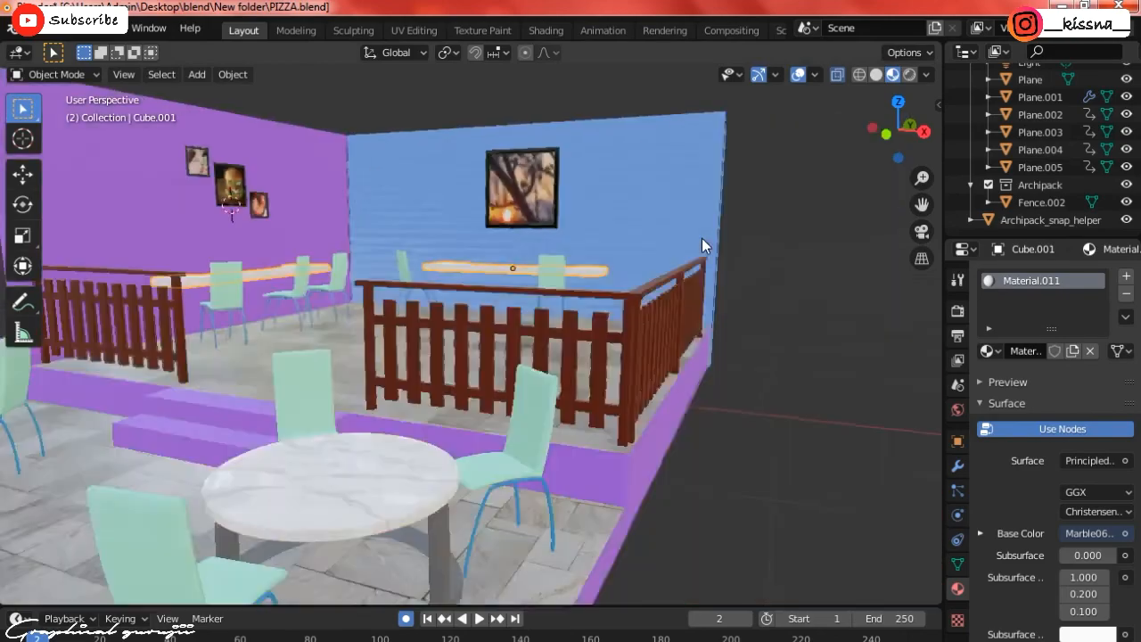
click(909, 75)
scroll(800, 209, down, 2)
drag(894, 130, 976, 106)
scroll(472, 339, down, 5)
middle_drag(472, 339, 535, 321)
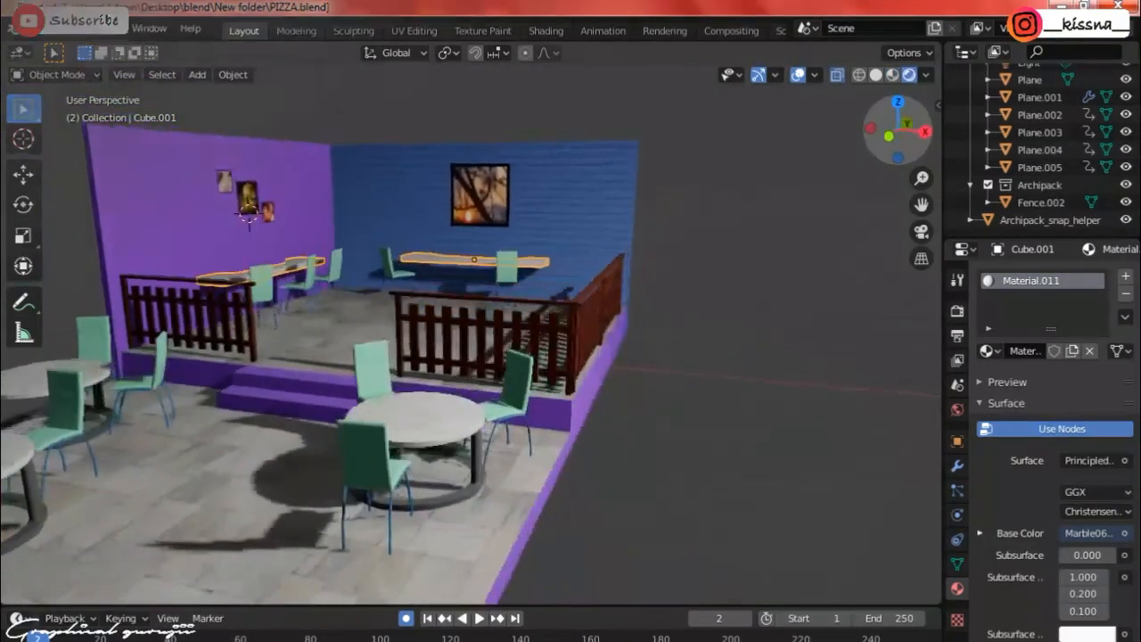